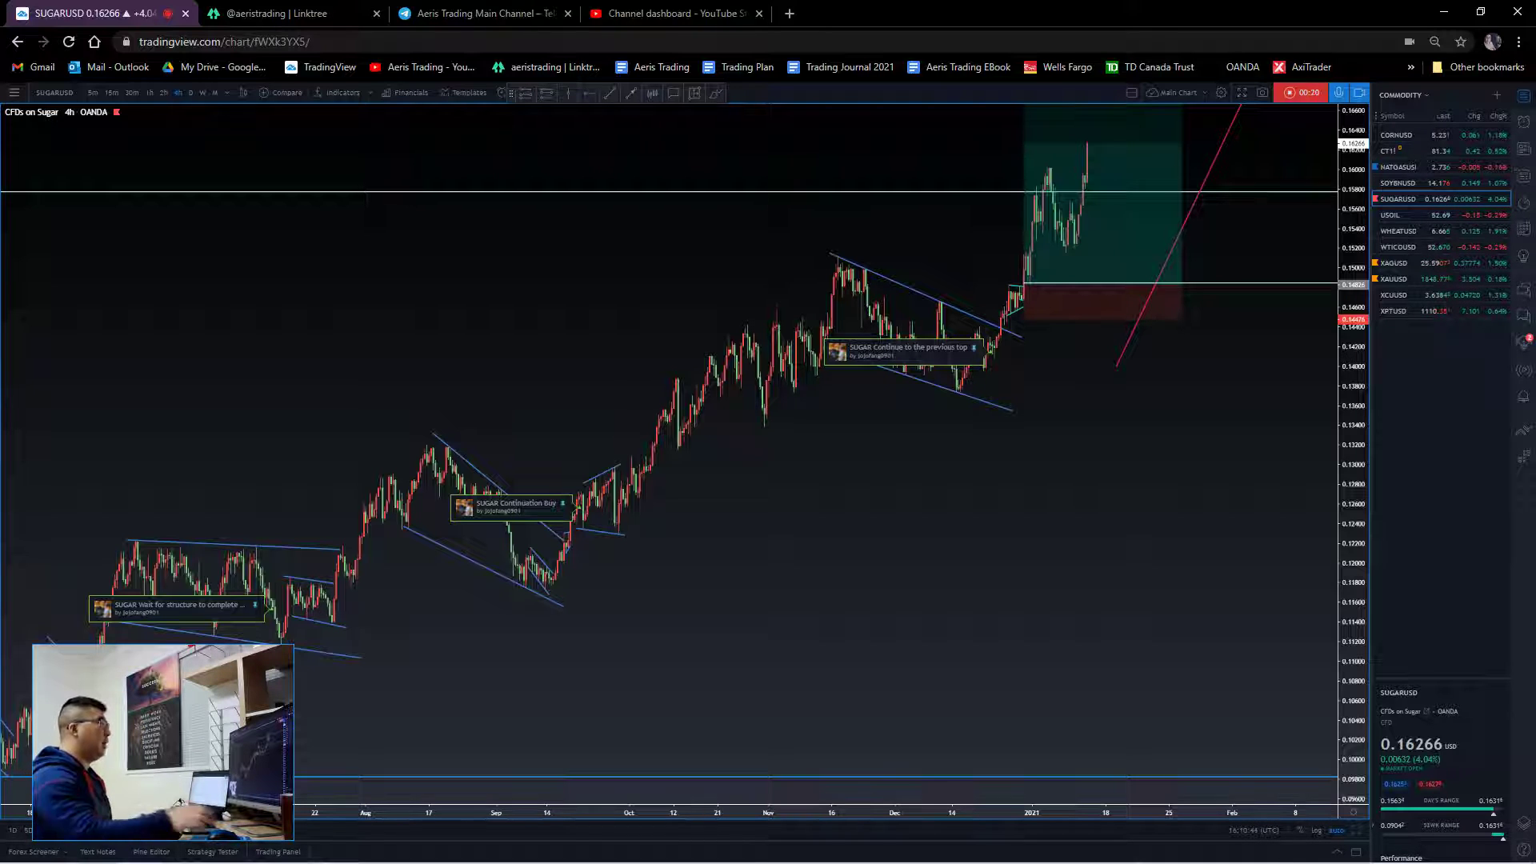
# - Move the floating favorite drawing tools bar along the chart header so it no longer covers the header controls
pyautogui.moveTo(510, 93); pyautogui.dragTo(662, 93)
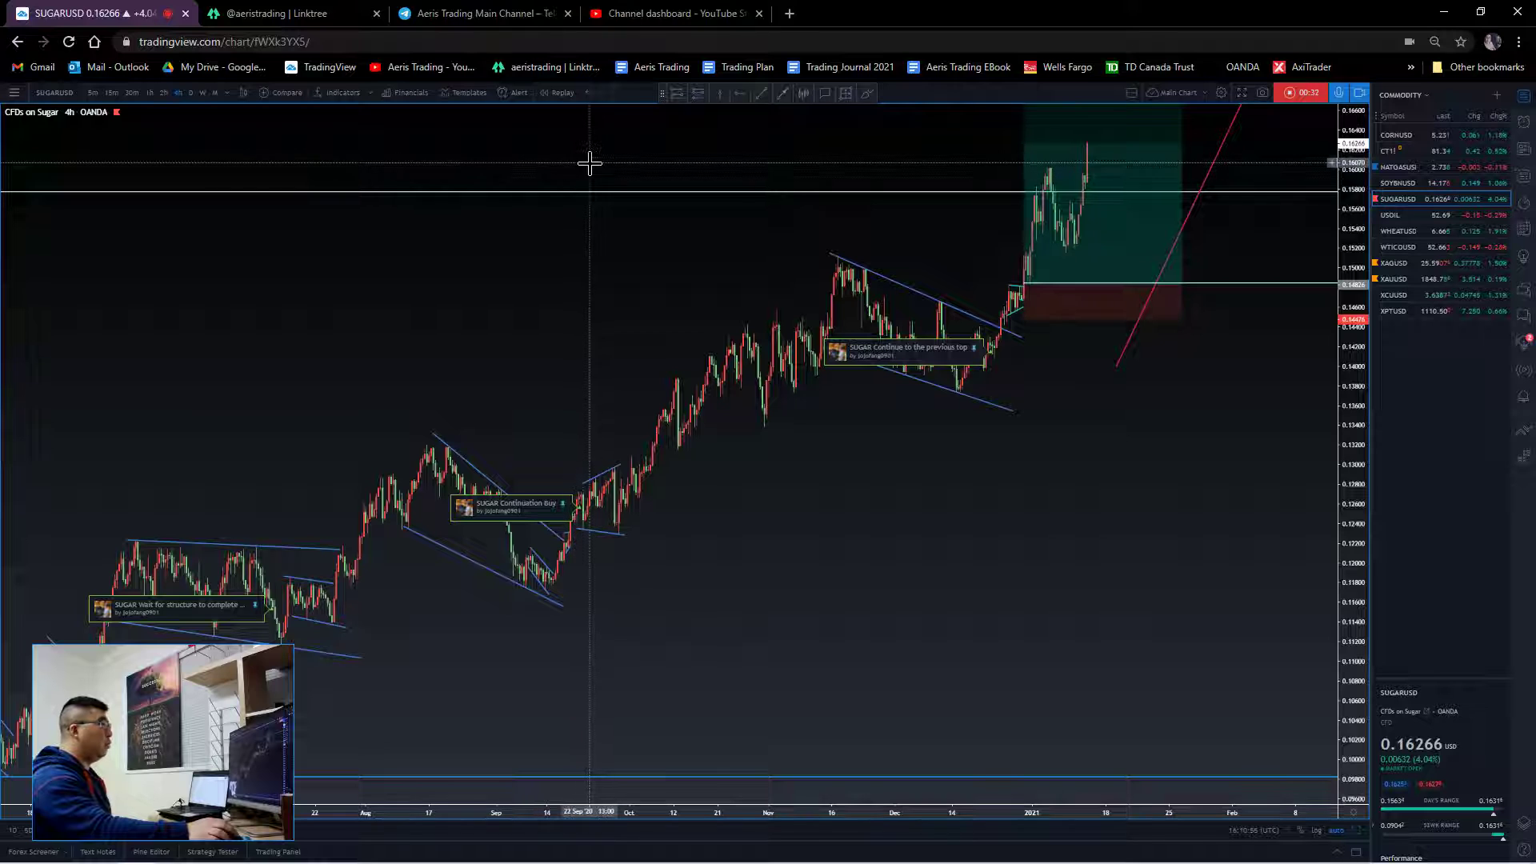
# - Open the trader profile page in a new tab and go to the Main Chart layout from its chart options
pyautogui.middleClick(352, 68)
pyautogui.click(859, 3)
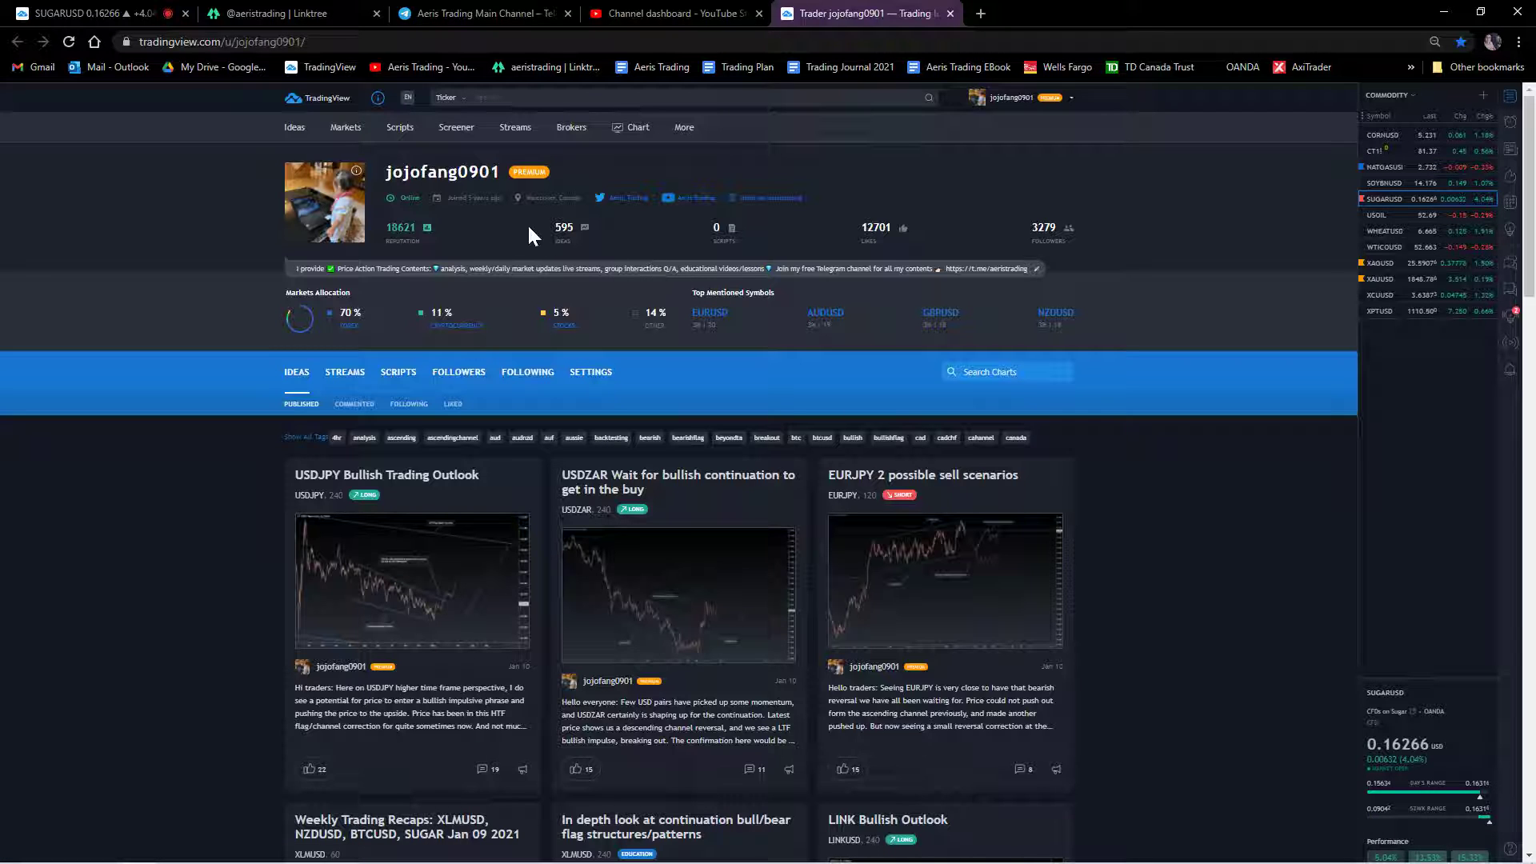
pyautogui.moveTo(640, 132)
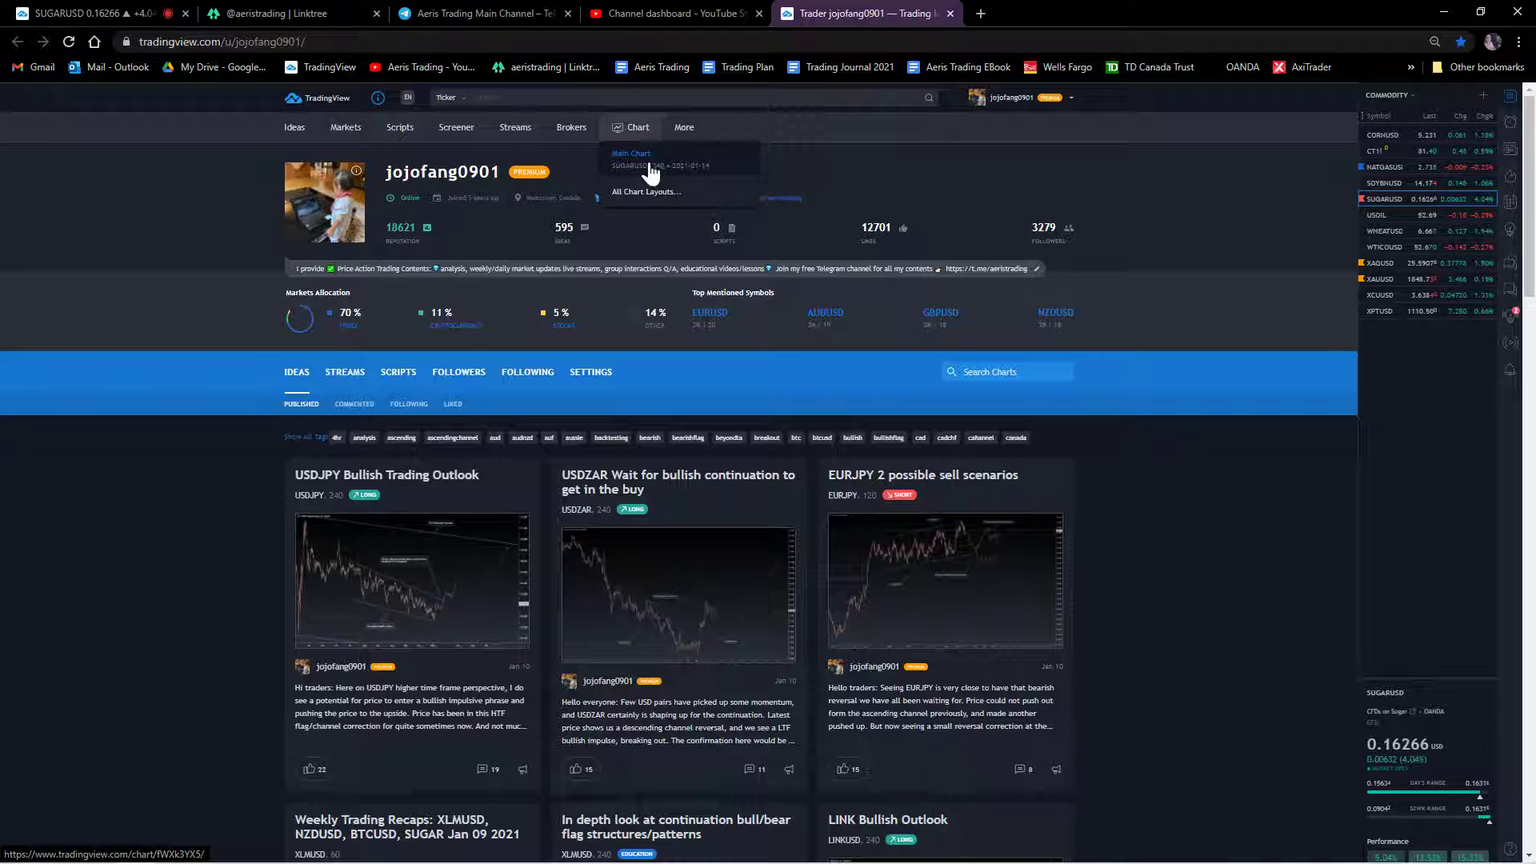
pyautogui.click(654, 166)
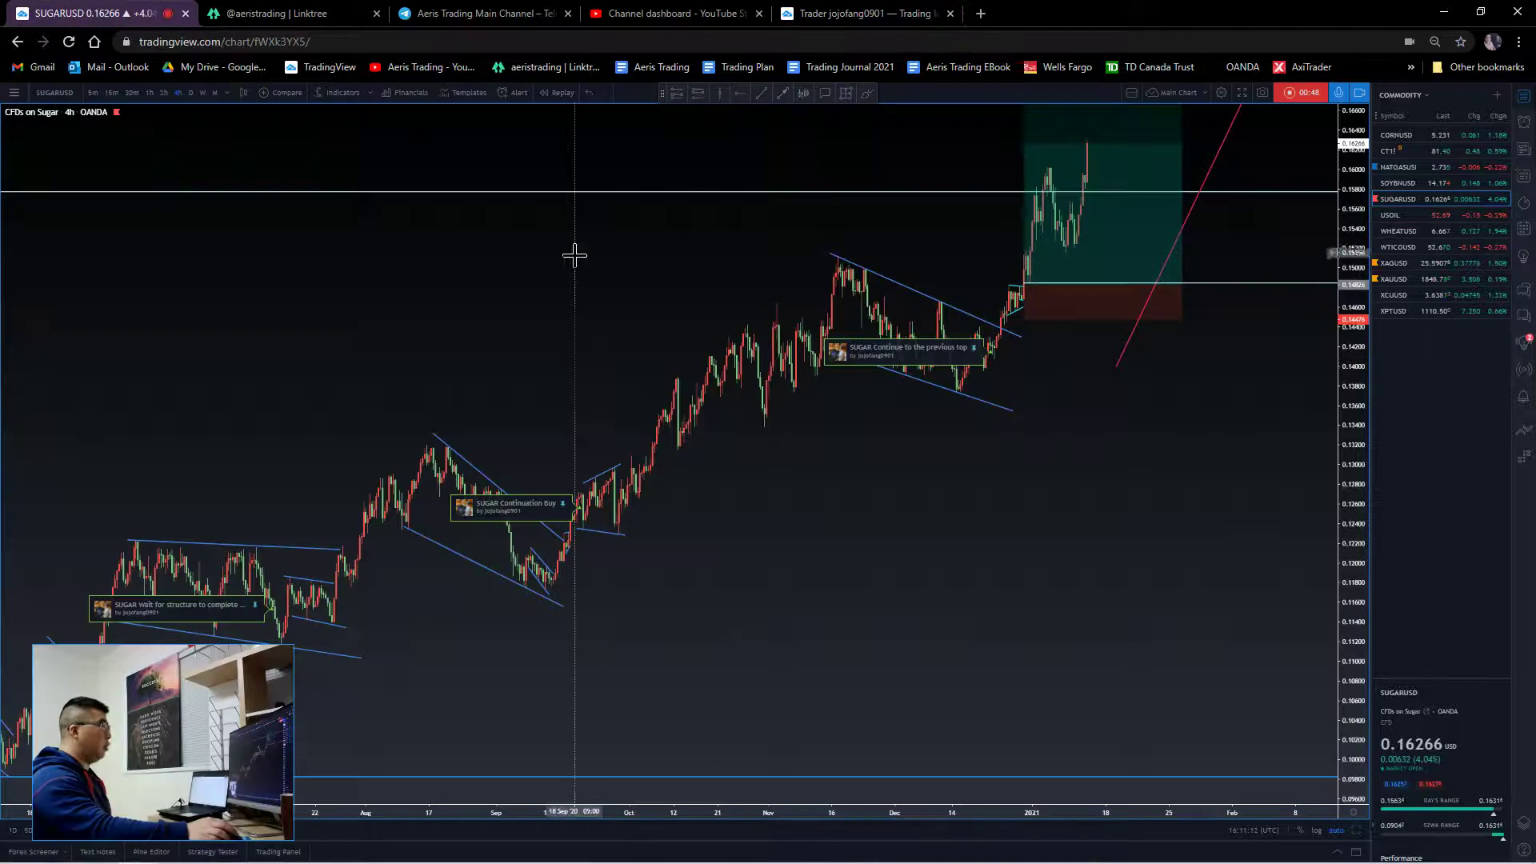
# - Create a new chart layout and rename it "Back Testing"
pyautogui.click(1205, 93)
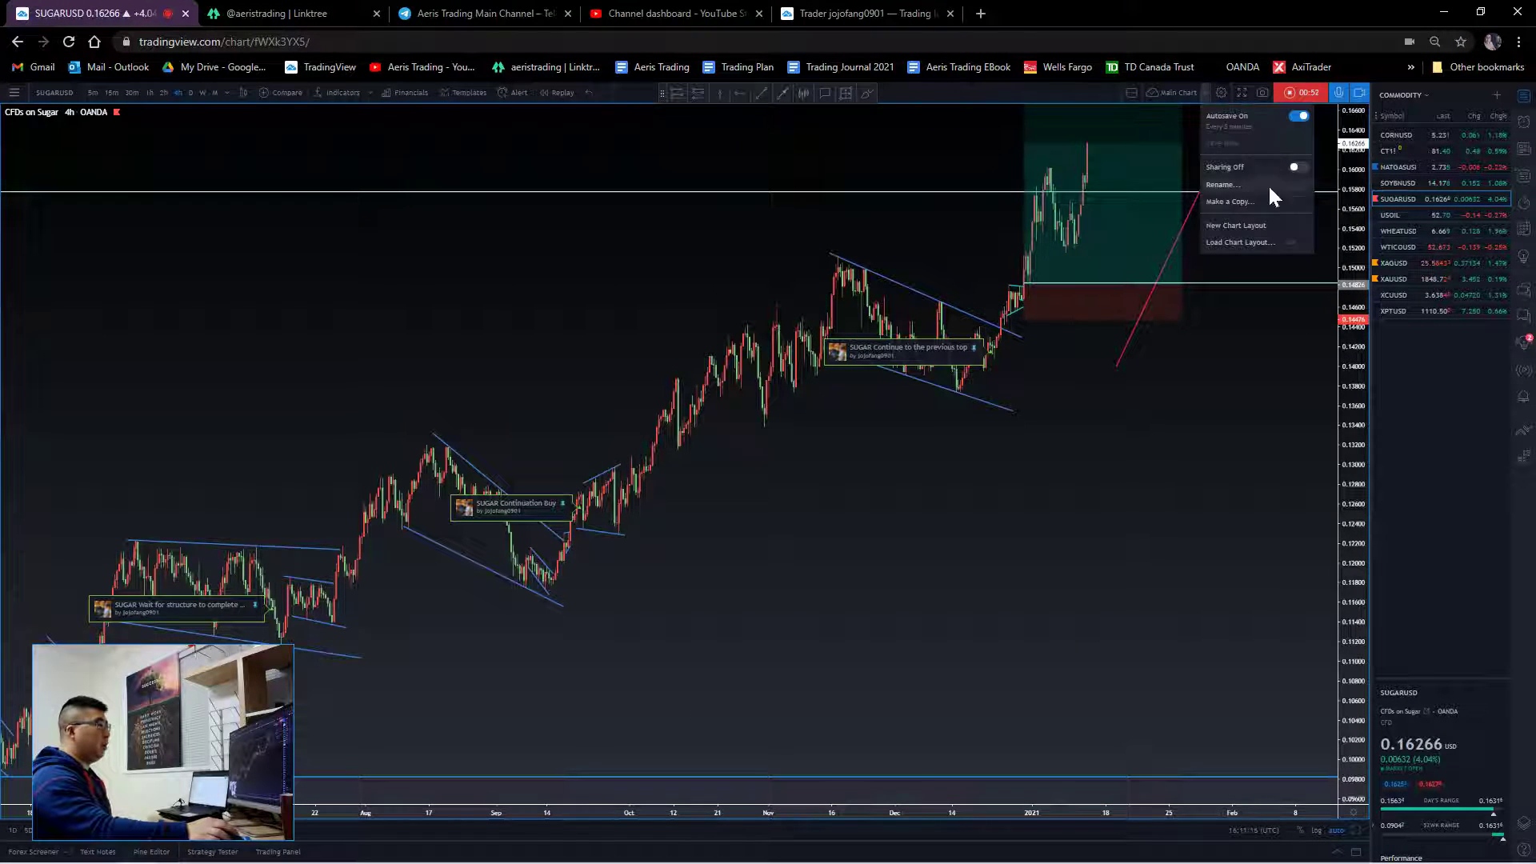
pyautogui.click(1244, 225)
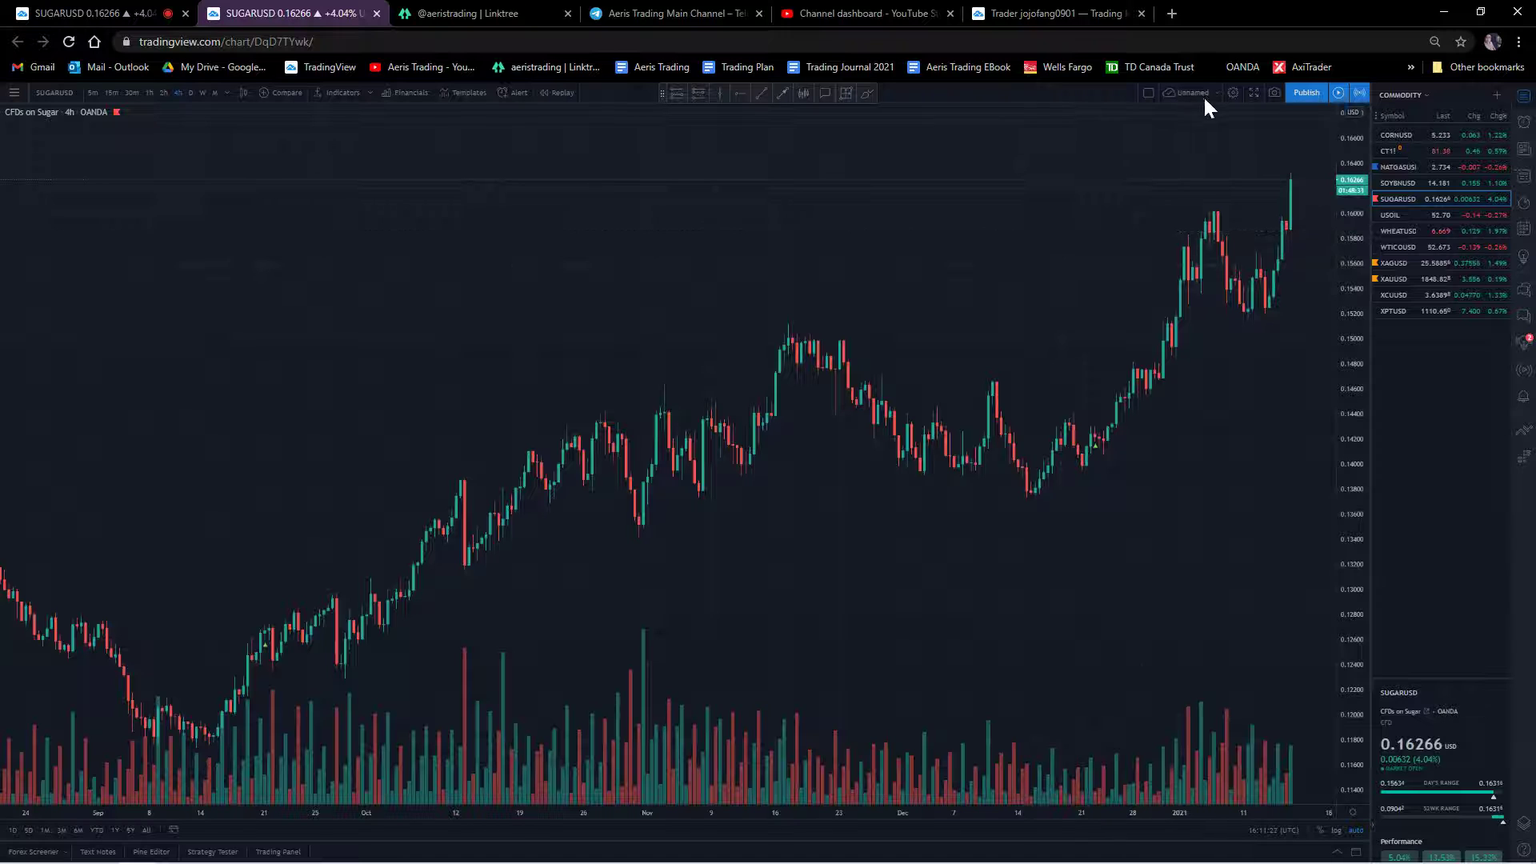
pyautogui.click(1216, 94)
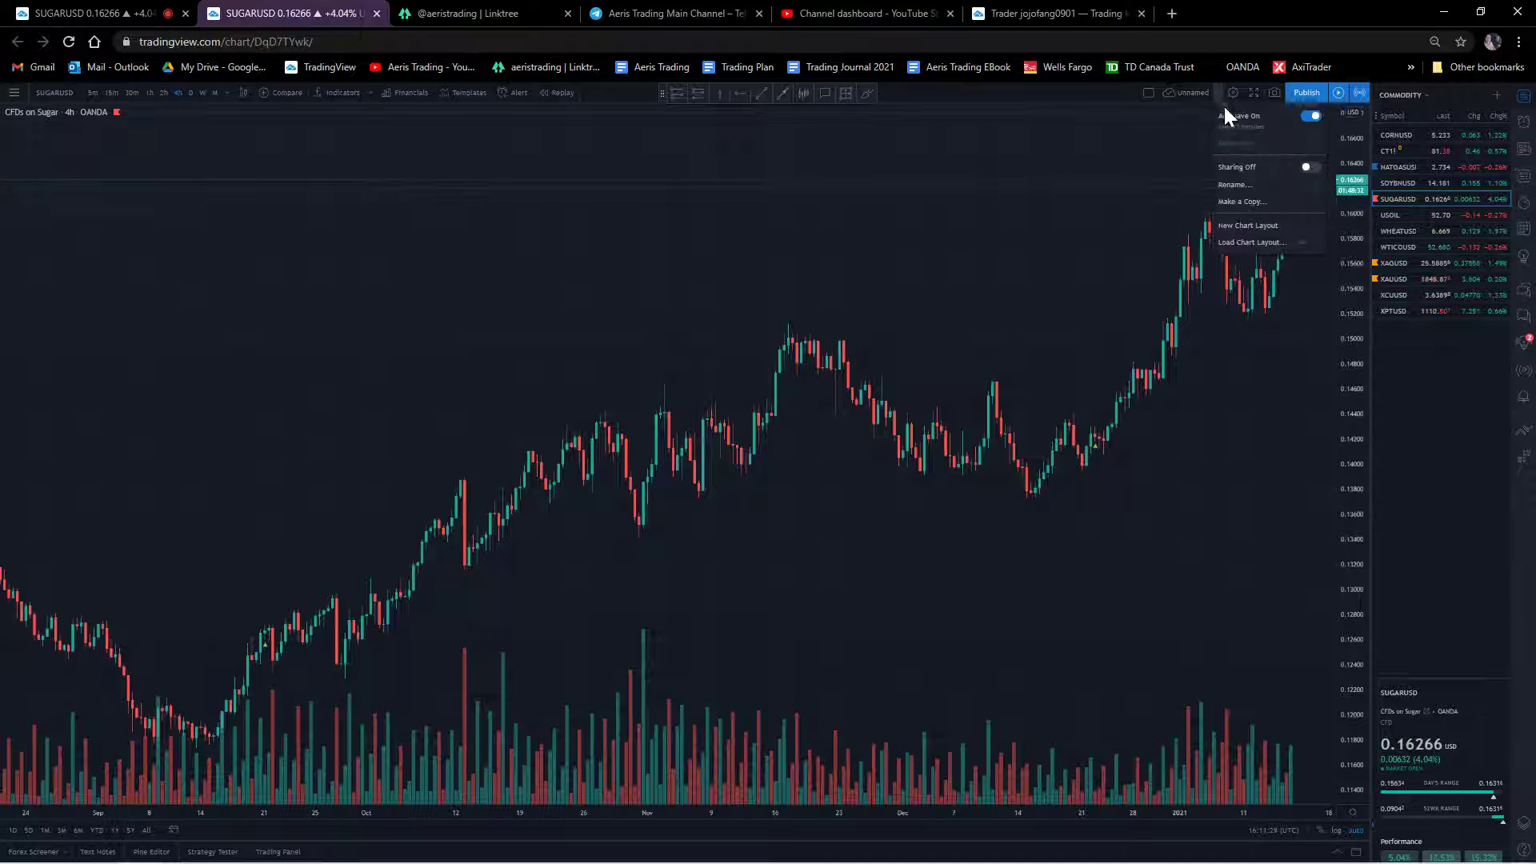
pyautogui.click(1244, 180)
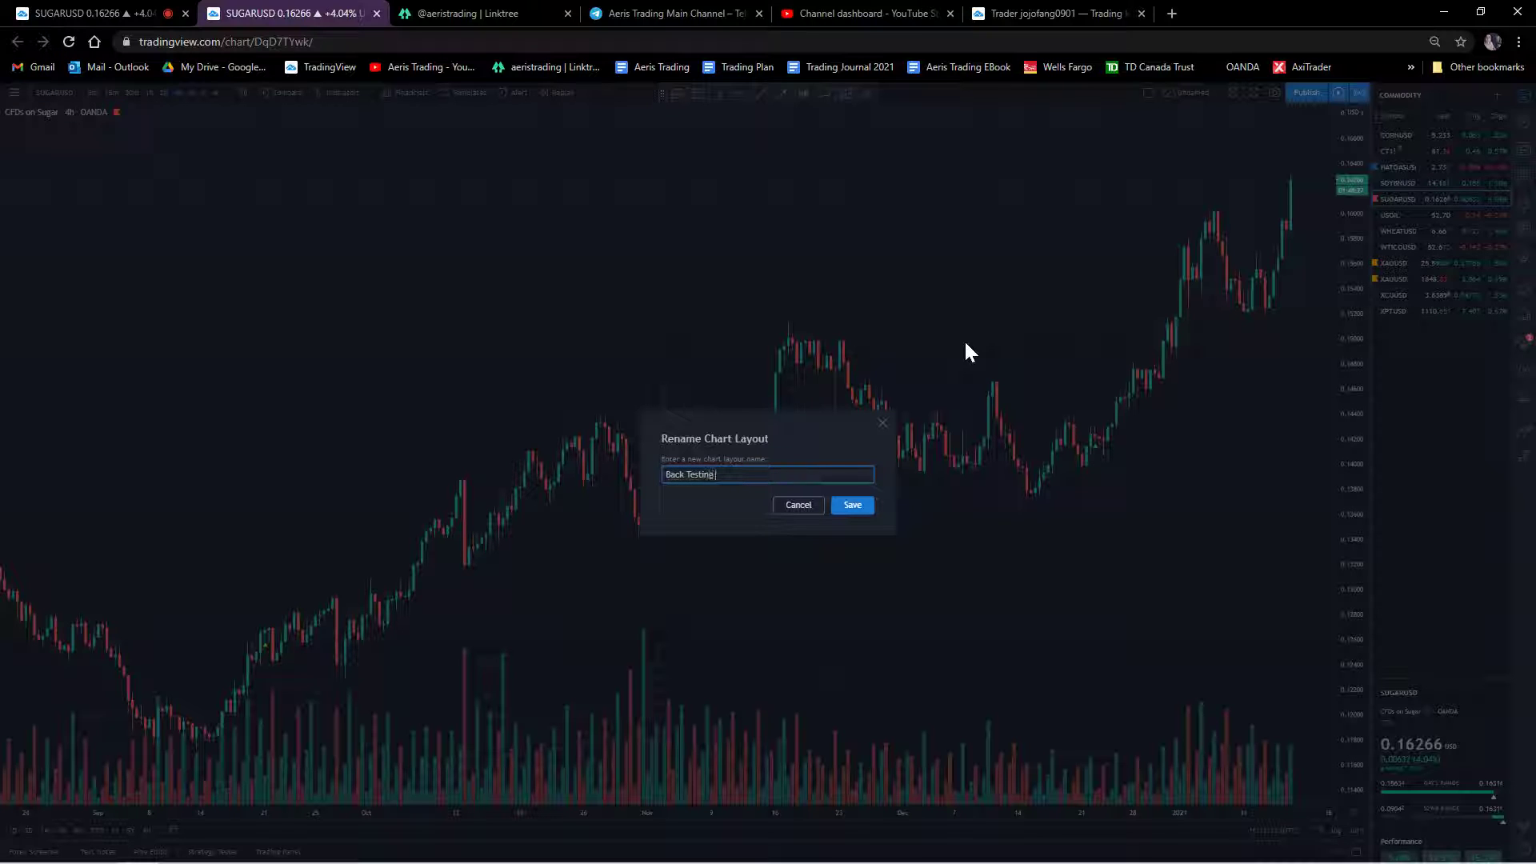
pyautogui.click(862, 510)
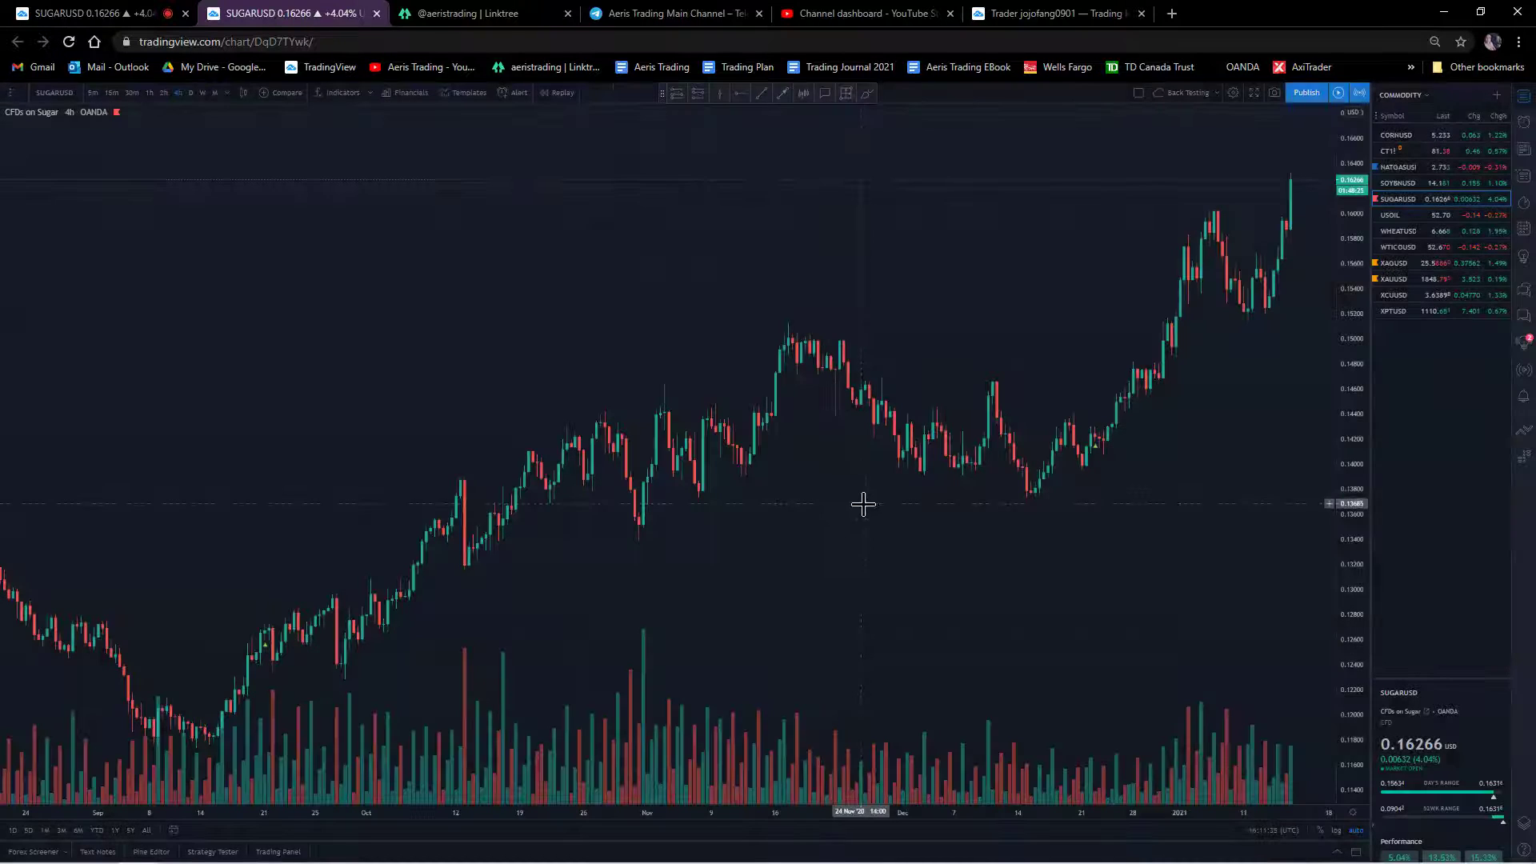
# - Compare the new layout with the main chart, scribble a freehand brush stroke on the new one and delete it
pyautogui.click(112, 12)
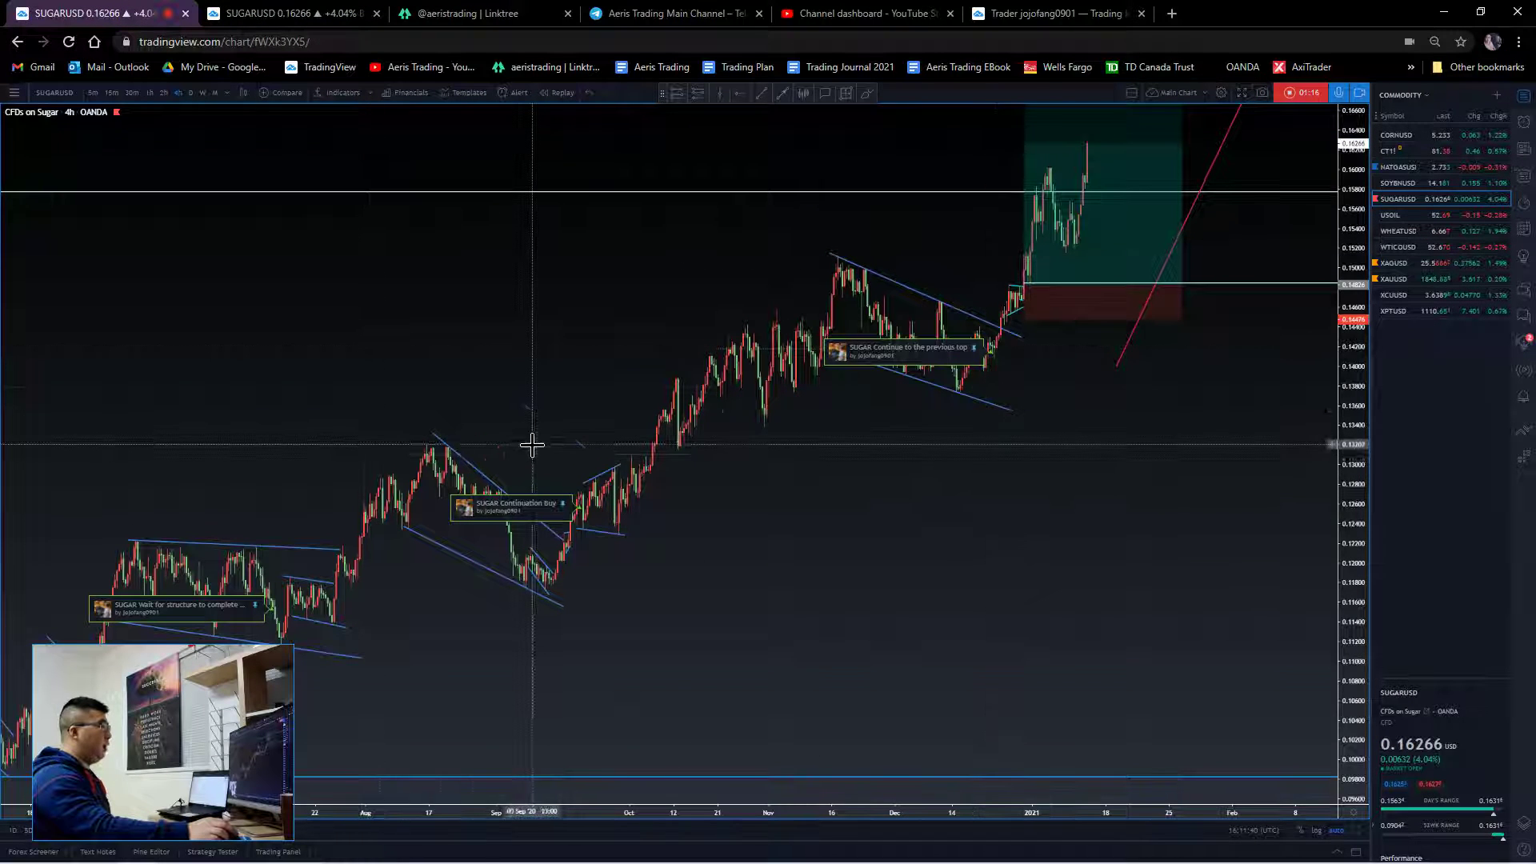
pyautogui.click(293, 11)
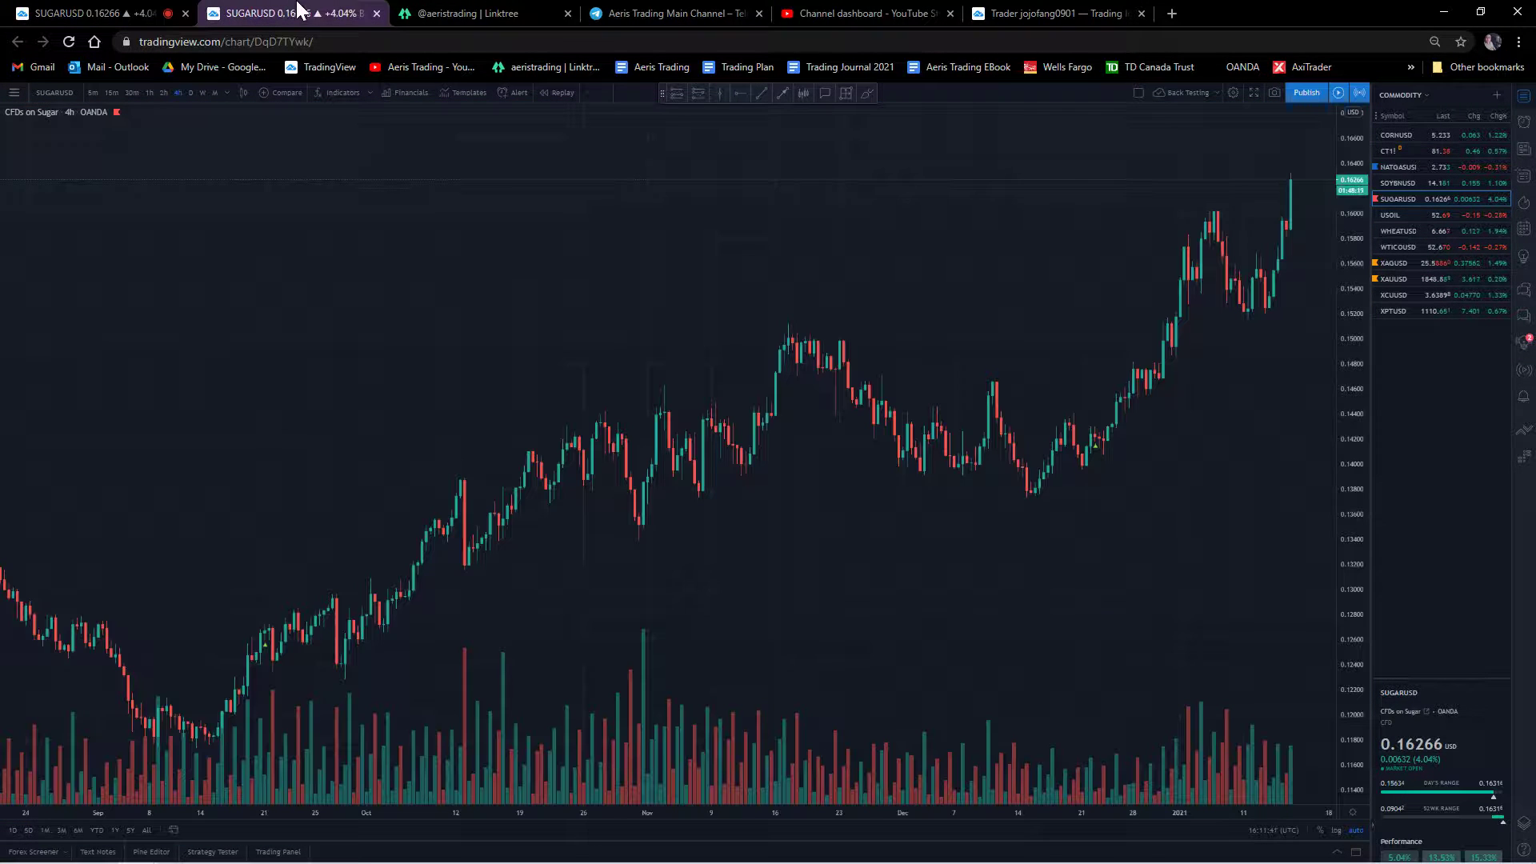
pyautogui.click(864, 95)
pyautogui.moveTo(480, 279)
pyautogui.mouseDown()
pyautogui.moveTo(1104, 263)
pyautogui.moveTo(874, 281)
pyautogui.moveTo(656, 404)
pyautogui.mouseUp()
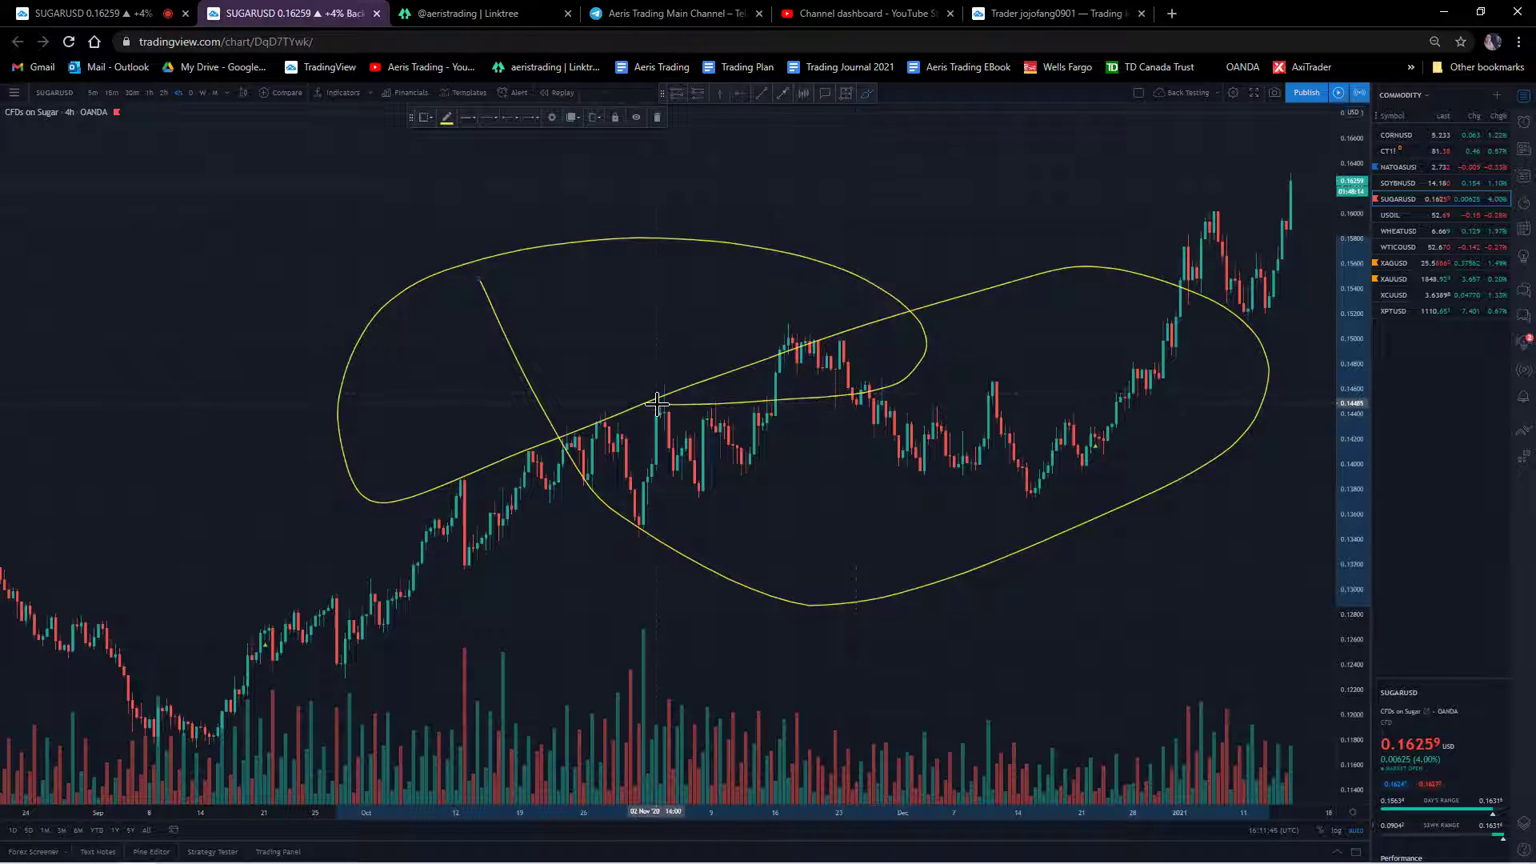
pyautogui.press('Delete')
# - Look through the available chart types and close the list without changing the candles
pyautogui.scroll(2, 720, 312)
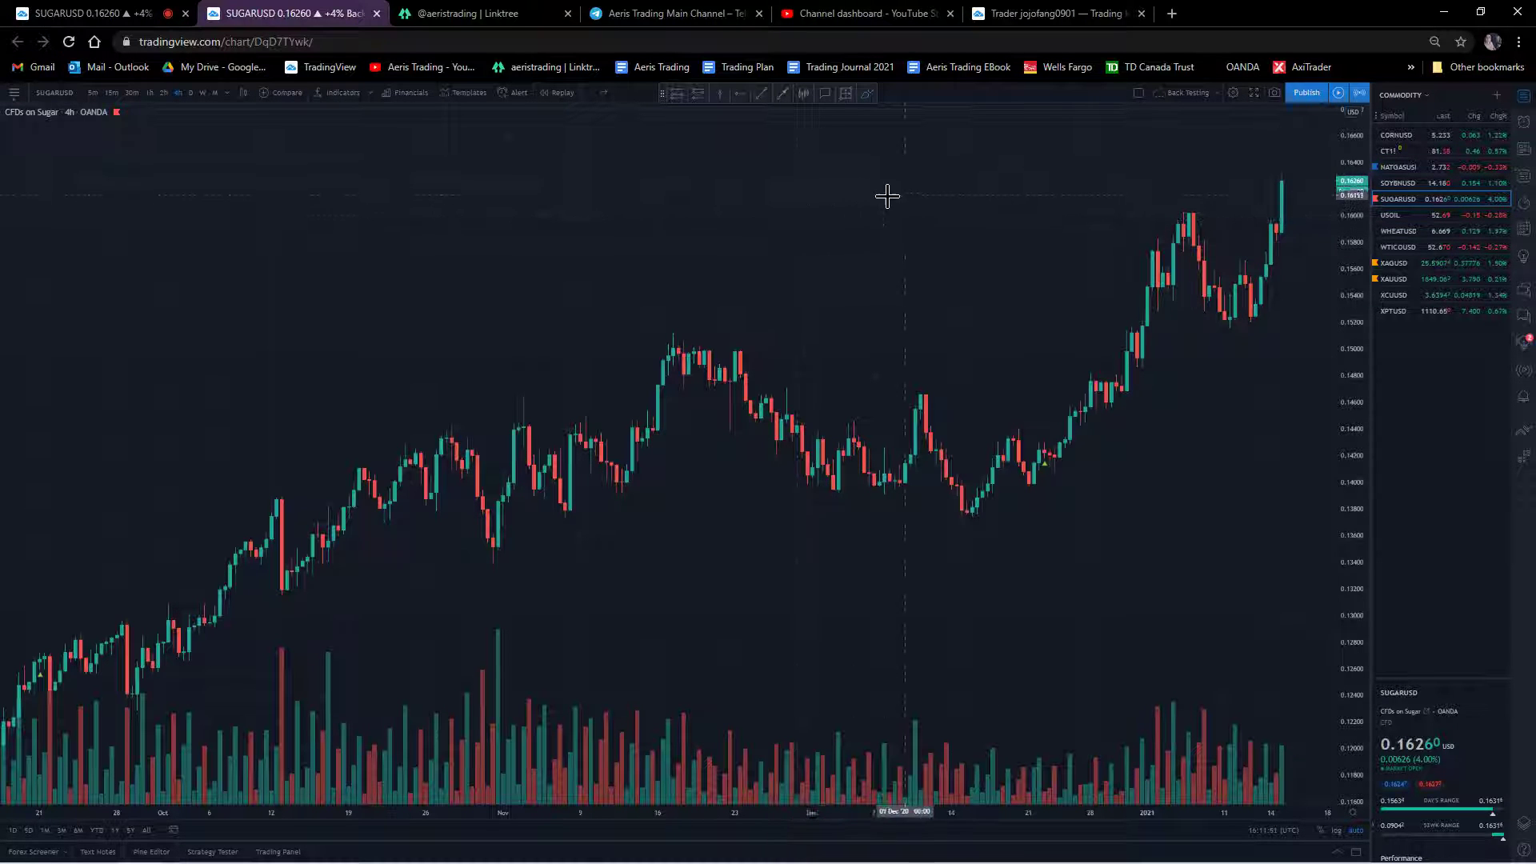
pyautogui.click(244, 93)
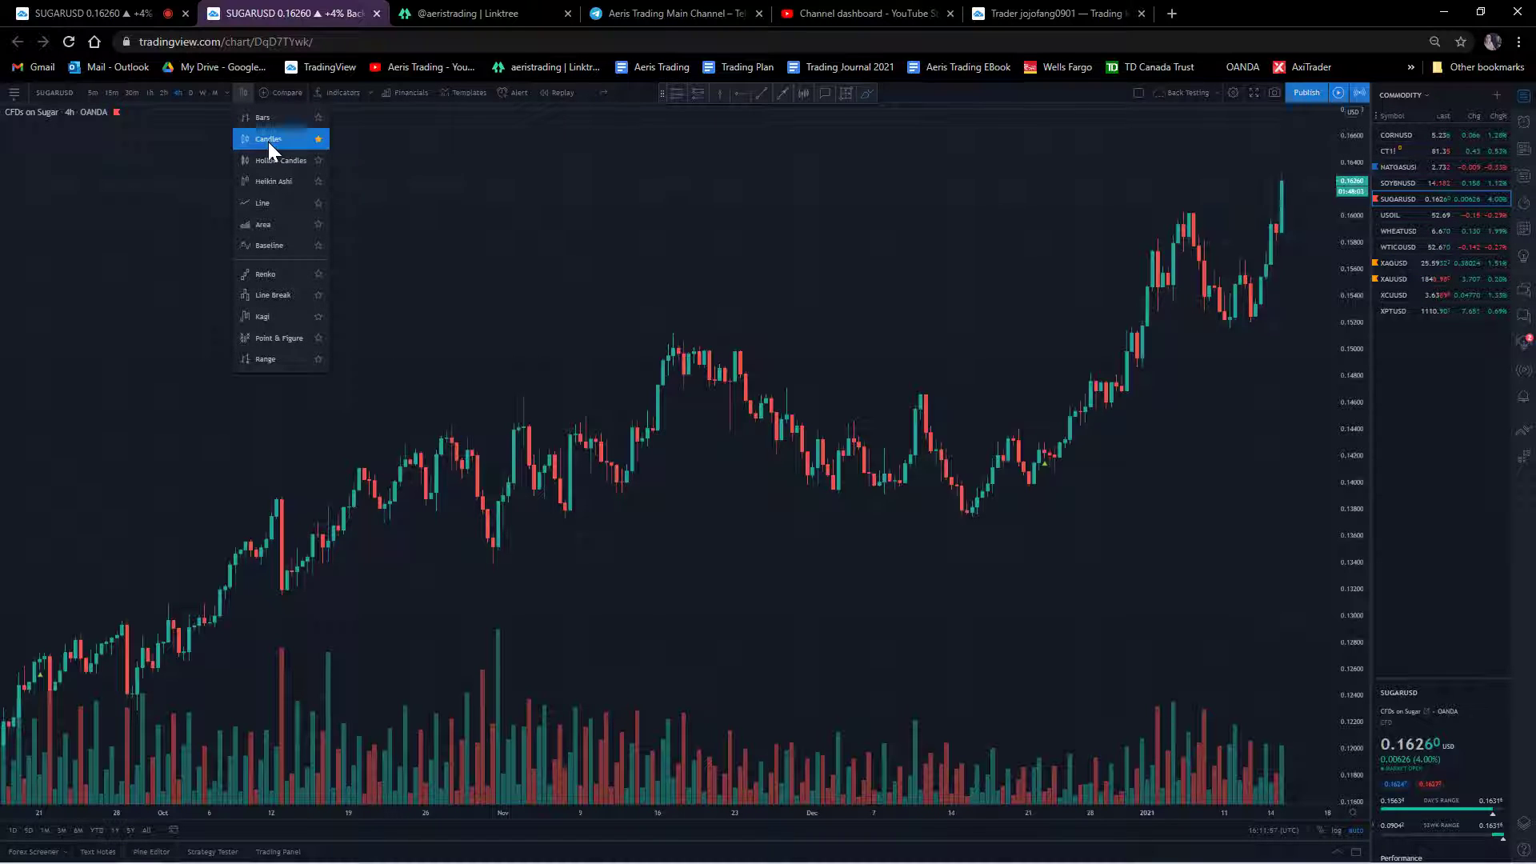
pyautogui.click(650, 346)
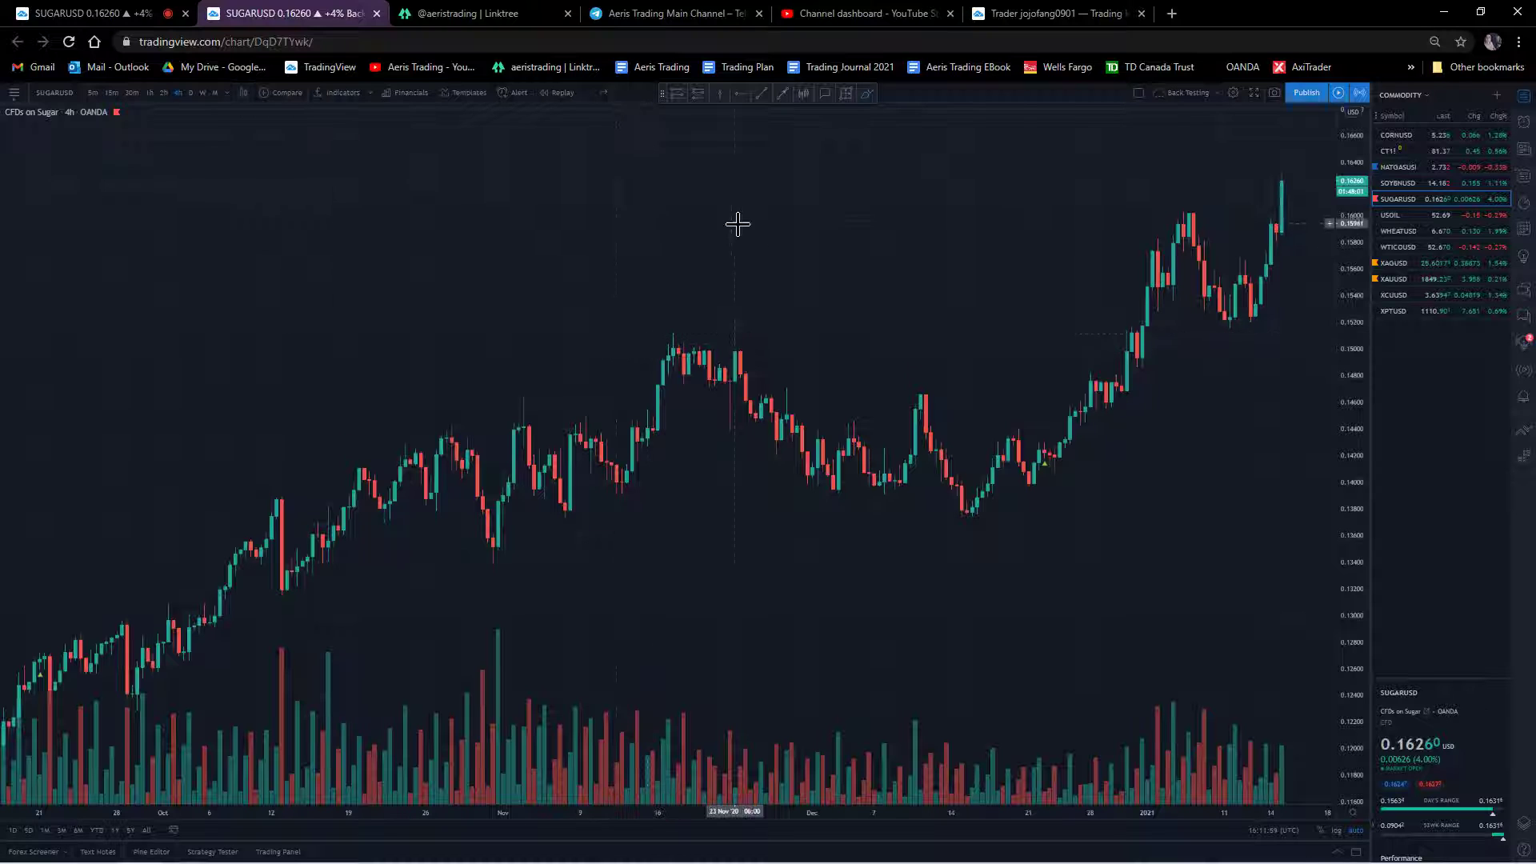
# - Circle the early December peak on the sugar chart with brush strokes and undo them
pyautogui.click(845, 92)
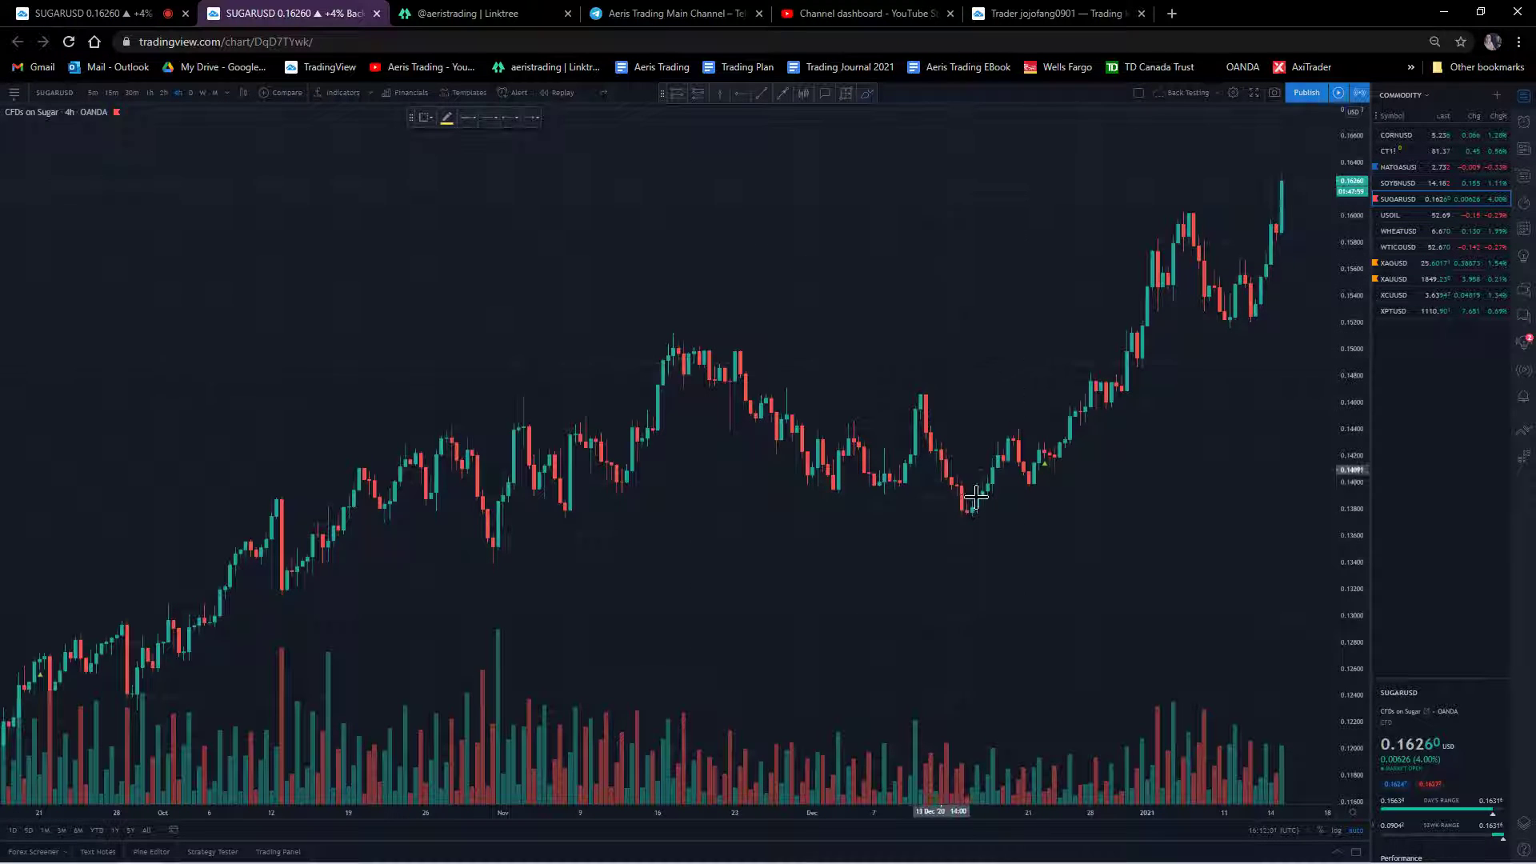
pyautogui.moveTo(920, 369)
pyautogui.mouseDown()
pyautogui.moveTo(914, 452)
pyautogui.moveTo(920, 356)
pyautogui.moveTo(941, 345)
pyautogui.mouseUp()
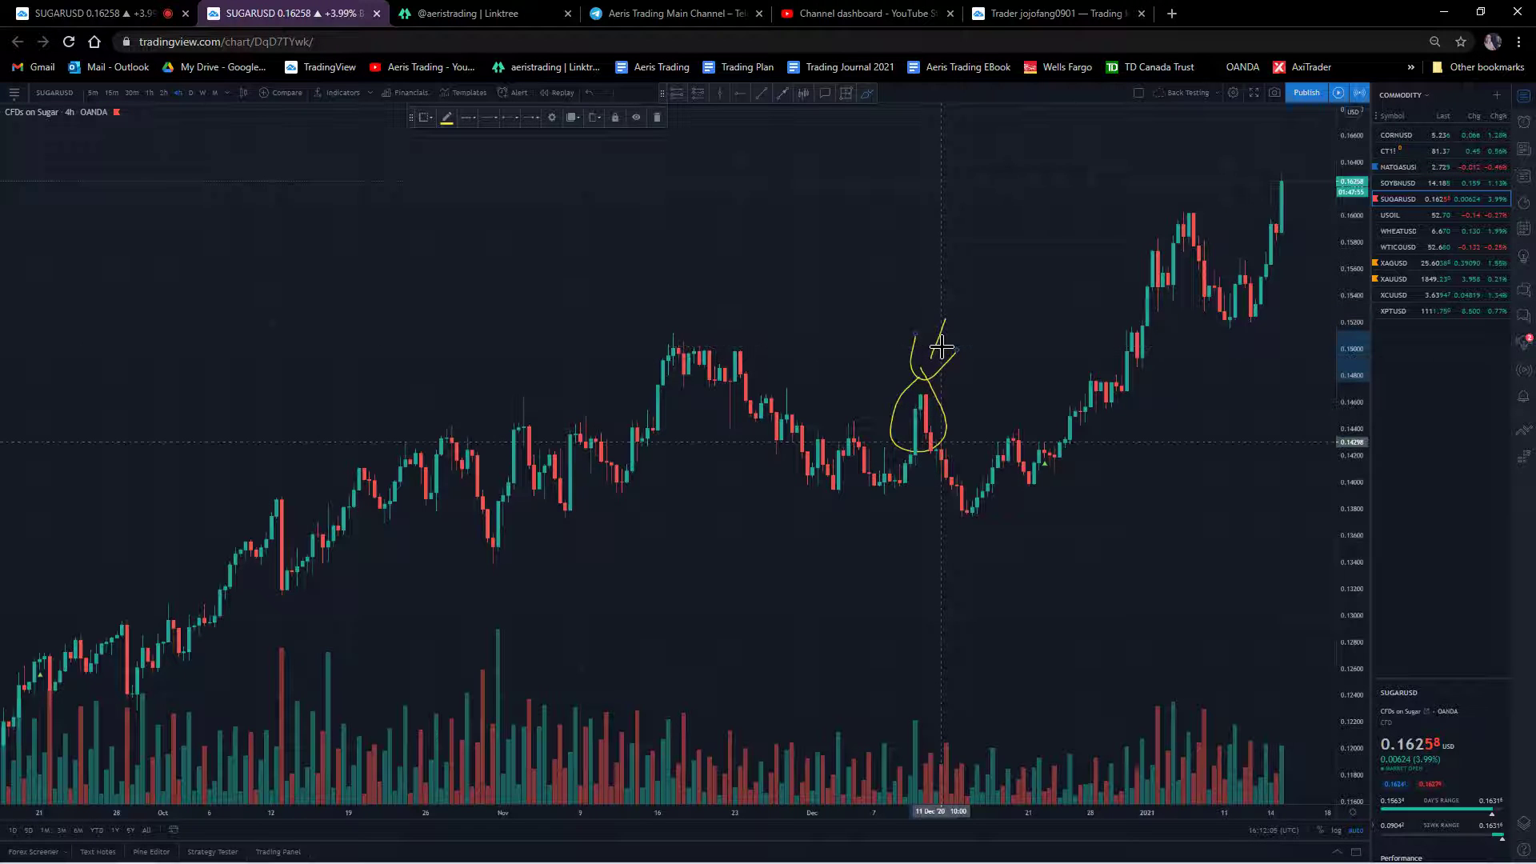
pyautogui.hotkey('ctrl', 'z')
pyautogui.hotkey('ctrl', 'z')
pyautogui.hotkey('ctrl', 'z')
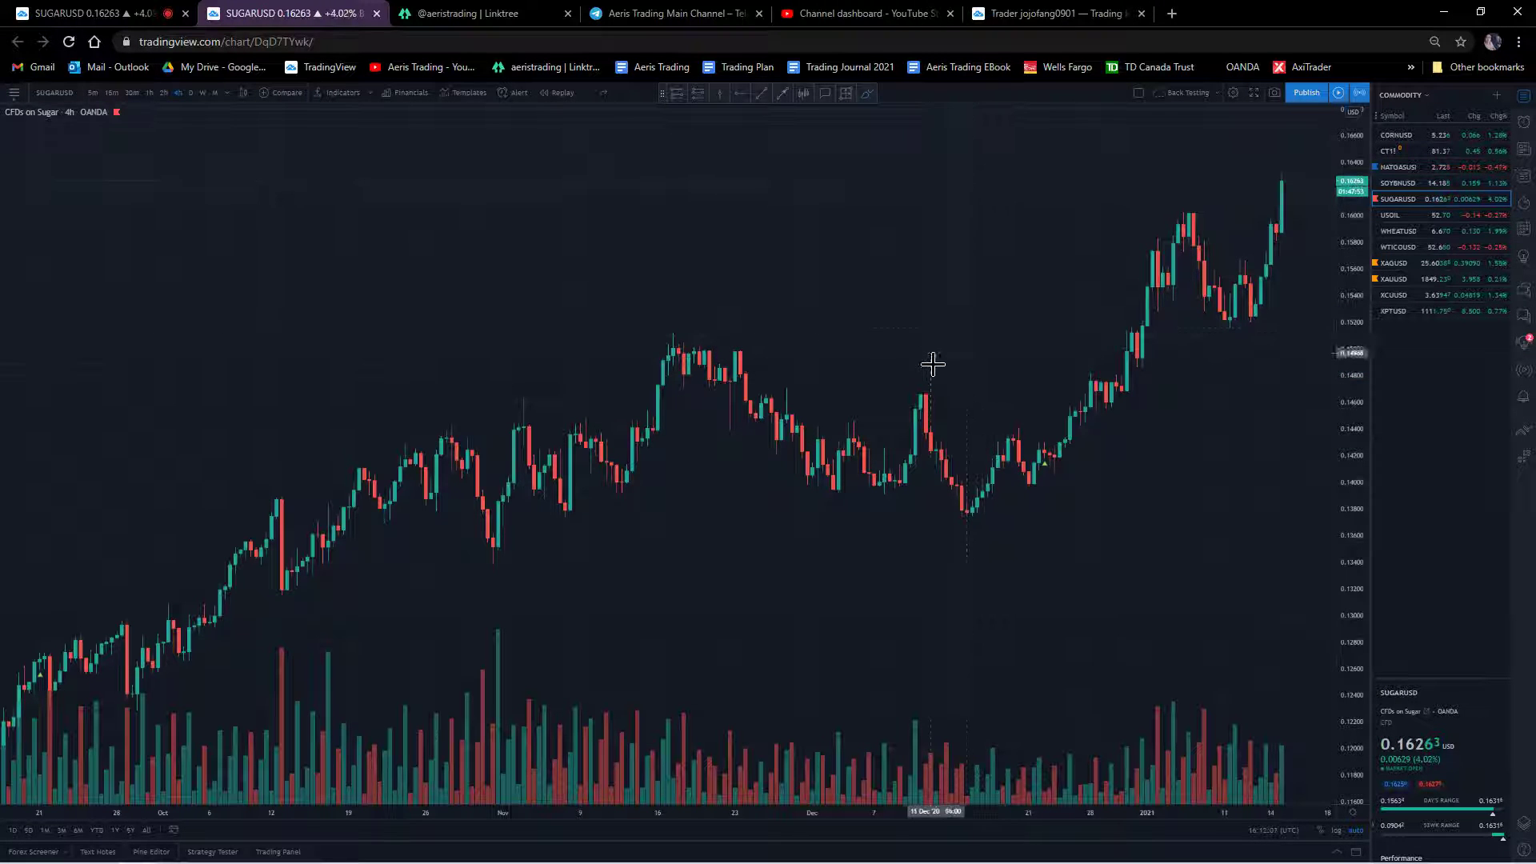
# - Brush a descending channel over the November–December pullback, circle its low, trace the overall price path, and undo these strokes
pyautogui.scroll(-4, 727, 363)
pyautogui.scroll(3, 734, 373)
pyautogui.moveTo(931, 308); pyautogui.dragTo(1130, 370)
pyautogui.moveTo(904, 383)
pyautogui.mouseDown()
pyautogui.moveTo(1123, 464)
pyautogui.moveTo(1110, 438)
pyautogui.moveTo(1085, 449)
pyautogui.moveTo(1114, 477)
pyautogui.moveTo(1100, 447)
pyautogui.moveTo(1124, 388)
pyautogui.mouseUp()
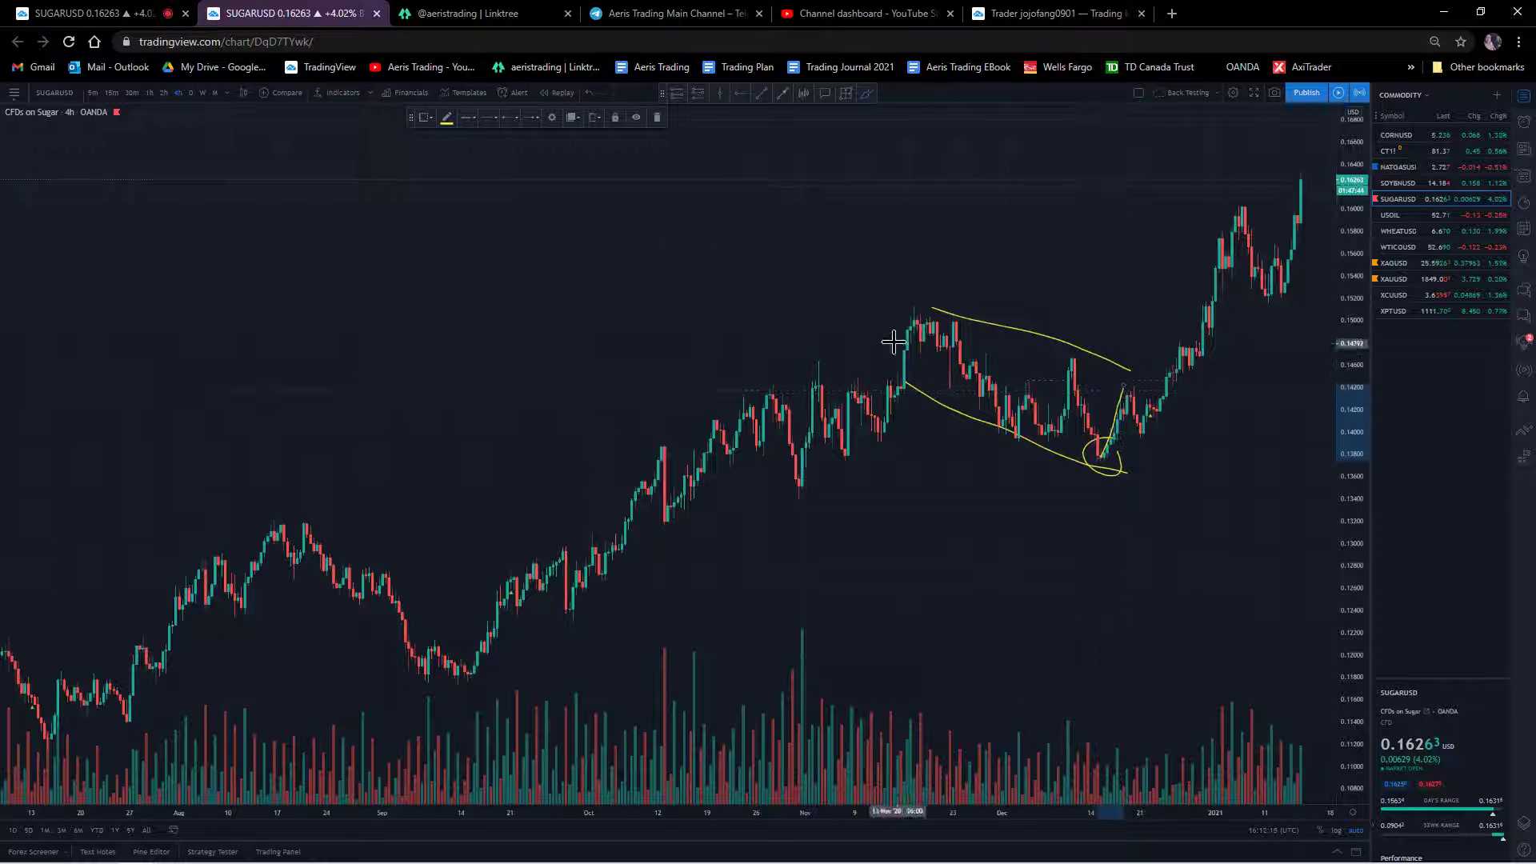
pyautogui.moveTo(608, 590)
pyautogui.mouseDown()
pyautogui.moveTo(929, 306)
pyautogui.moveTo(1100, 453)
pyautogui.moveTo(1264, 225)
pyautogui.mouseUp()
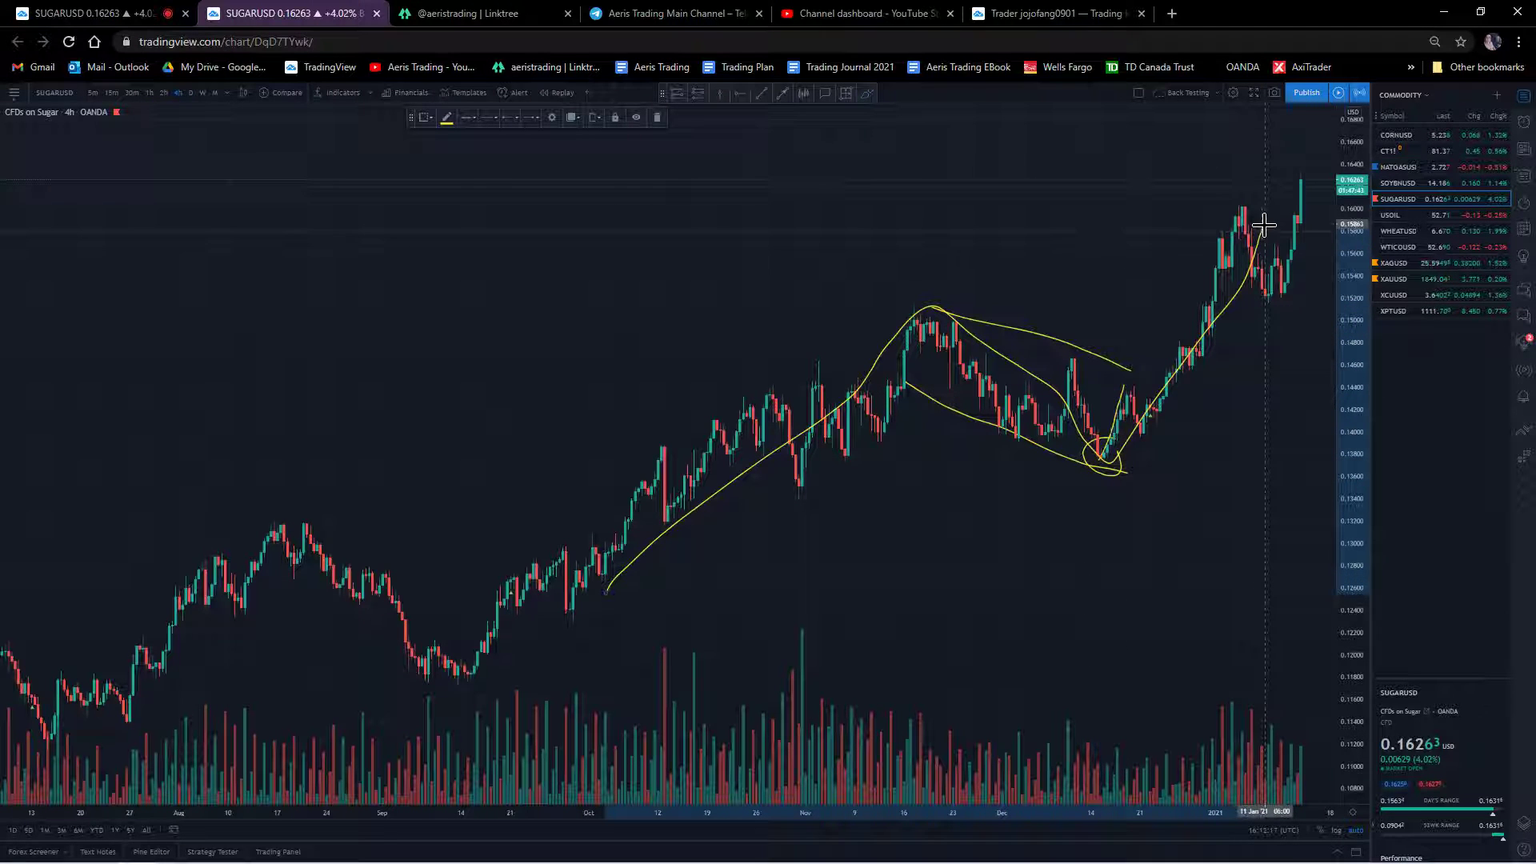
pyautogui.hotkey('ctrl', 'z')
pyautogui.hotkey('ctrl', 'z')
pyautogui.hotkey('ctrl', 'z')
pyautogui.hotkey('ctrl', 'z')
pyautogui.hotkey('ctrl', 'z')
pyautogui.scroll(2, 1040, 288)
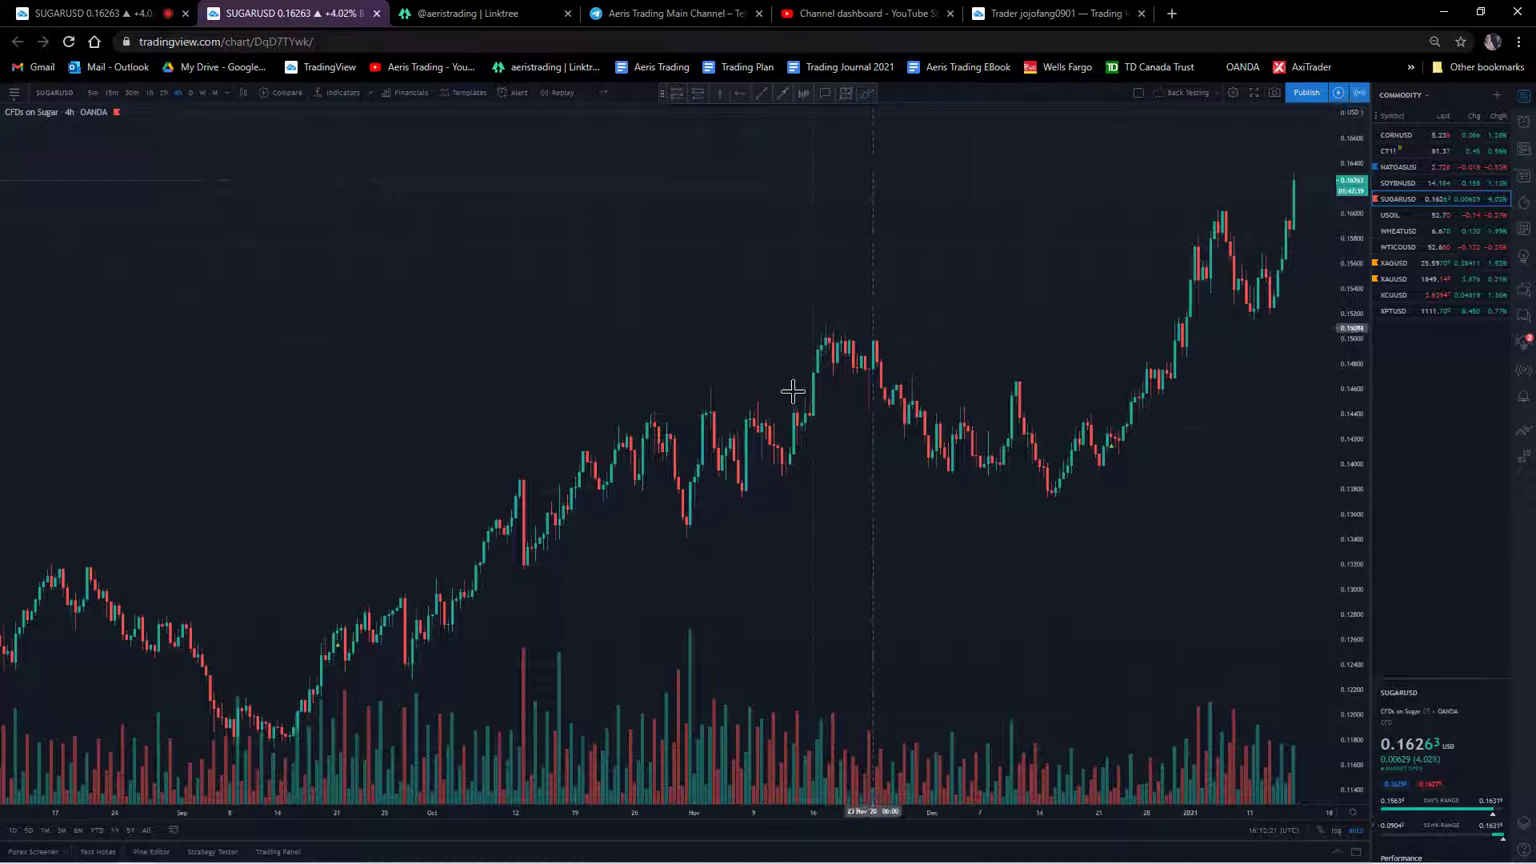
pyautogui.scroll(-1, 854, 336)
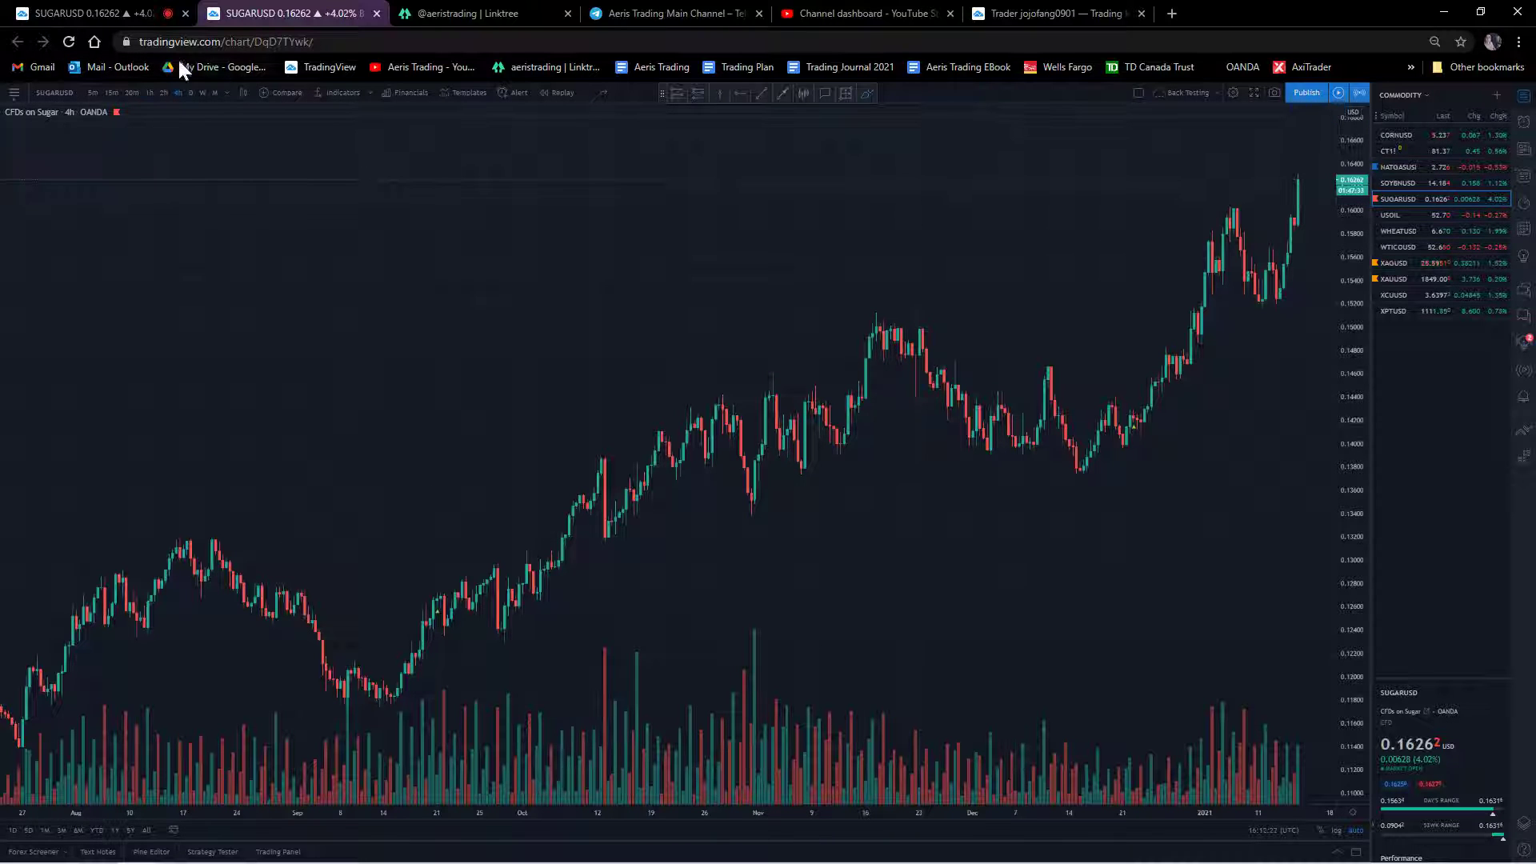
# - Add the 45-minute, 3-minute and 1-minute intervals to the favorites and remove them again
pyautogui.click(227, 93)
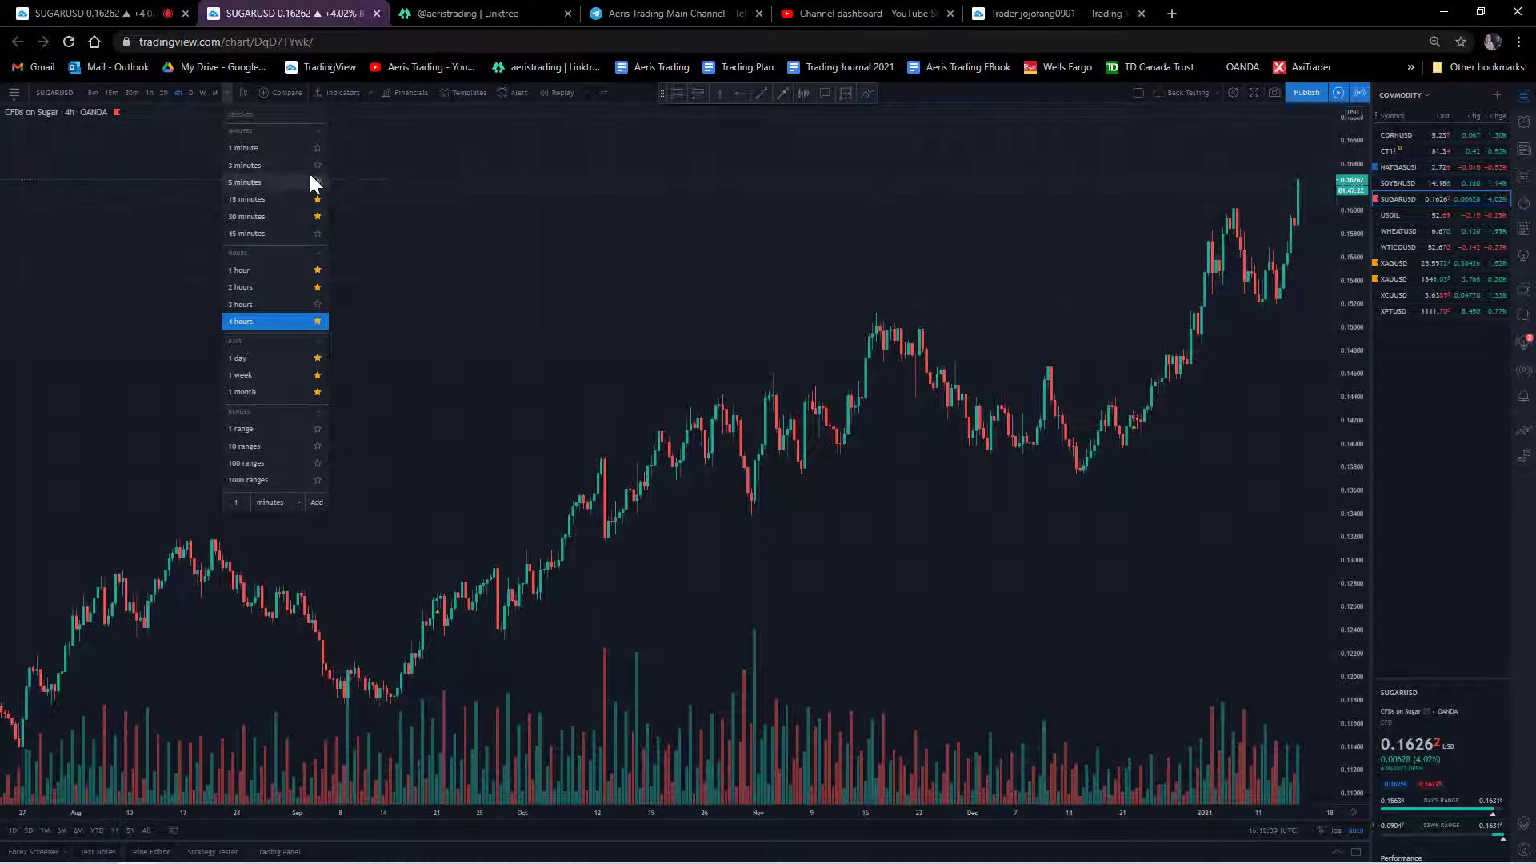
pyautogui.click(318, 232)
pyautogui.click(317, 165)
pyautogui.click(318, 148)
pyautogui.click(317, 147)
pyautogui.click(318, 164)
pyautogui.click(318, 233)
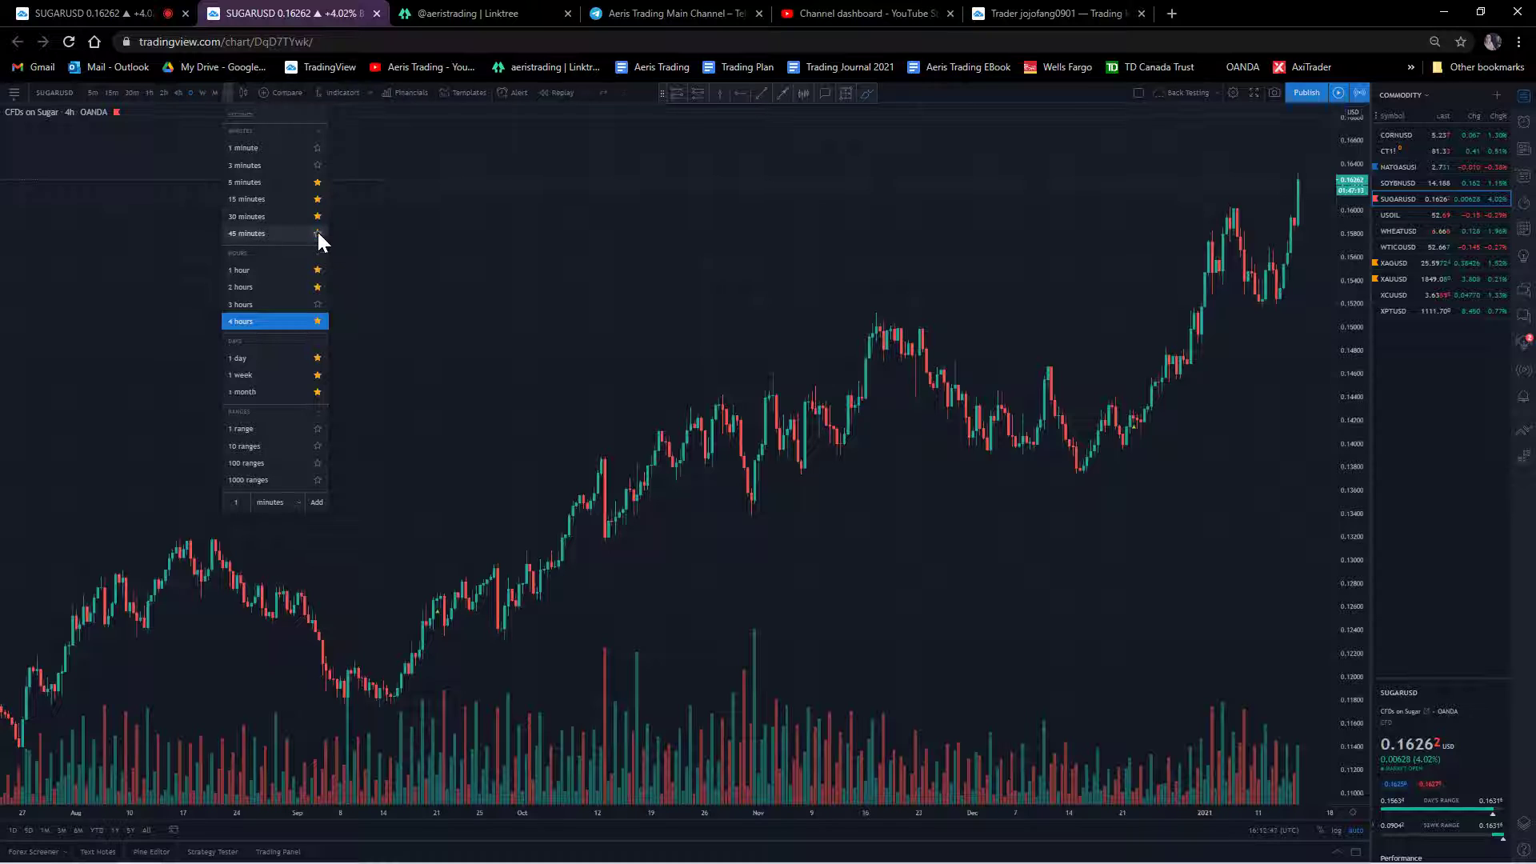
pyautogui.click(166, 163)
# - Switch the sugar chart through the daily and weekly intervals and set it to 2 hours
pyautogui.click(190, 93)
pyautogui.click(202, 93)
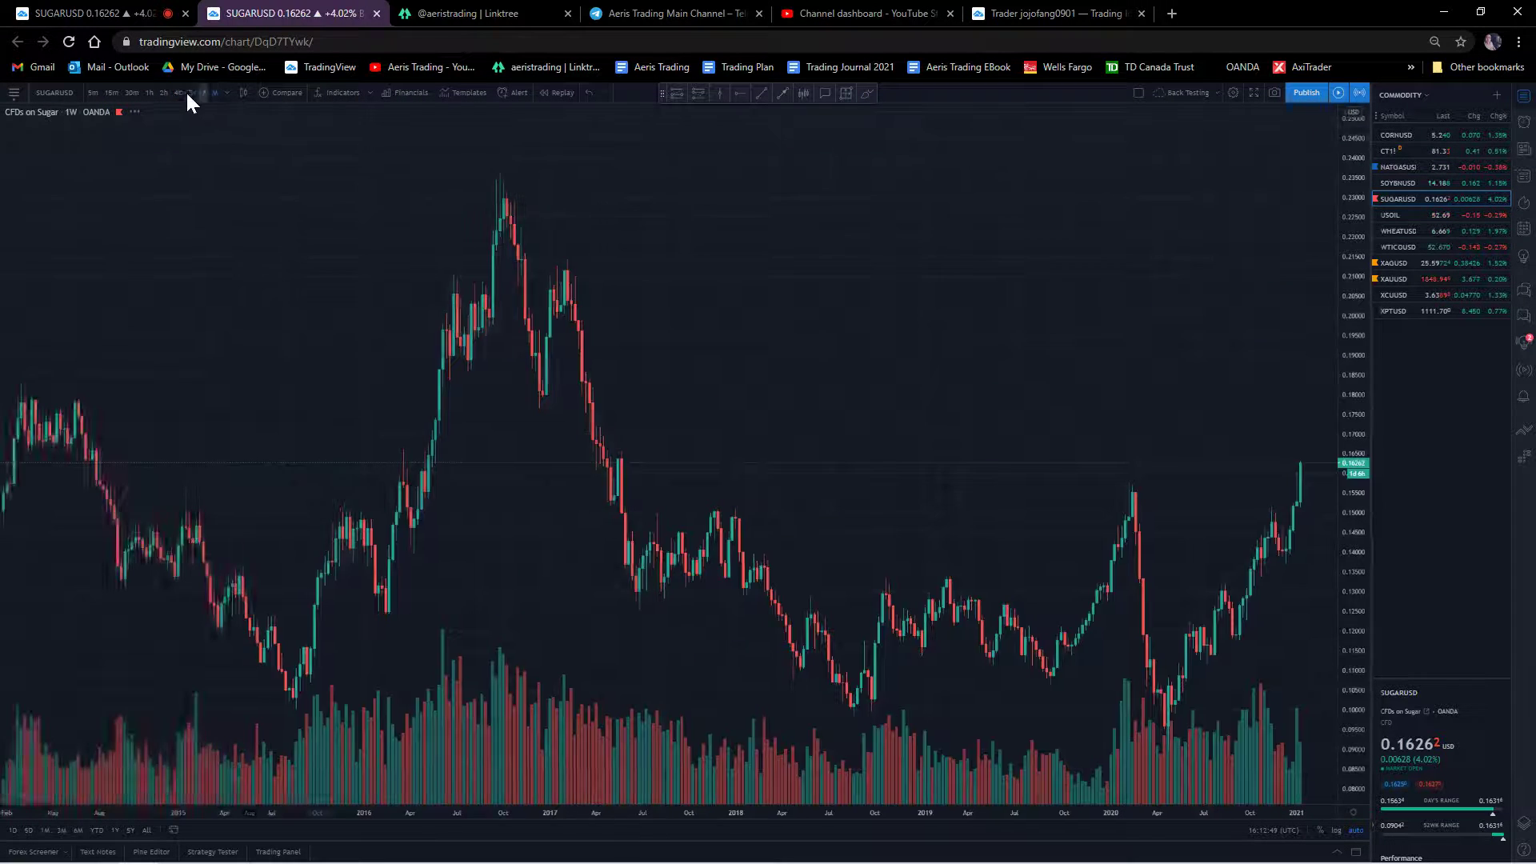
pyautogui.click(162, 92)
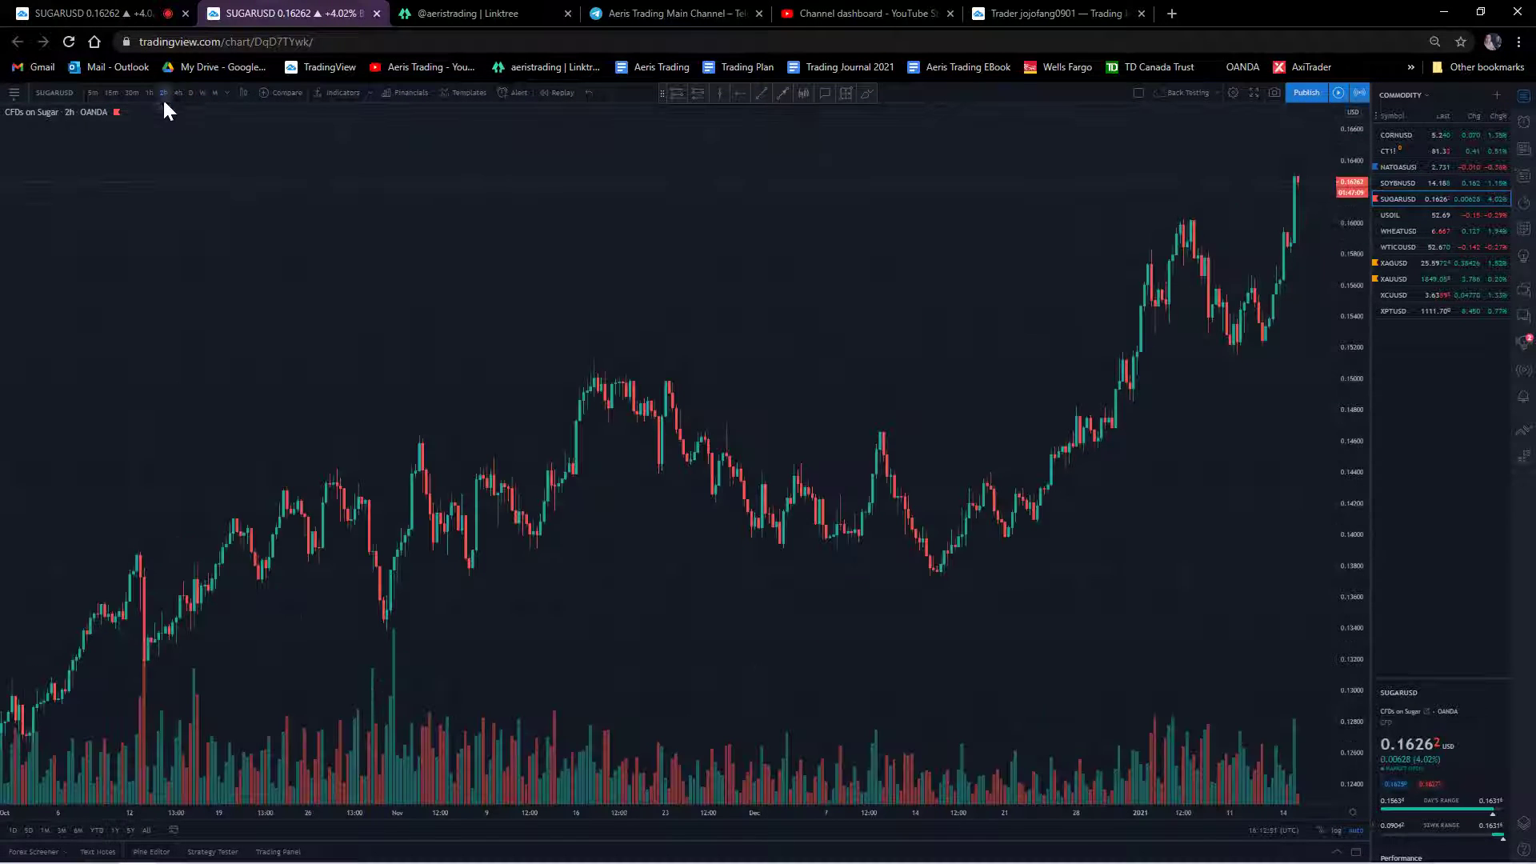
# - Split the layout into two stacked charts, with the upper one at 2 hours and the lower one at 1 day
pyautogui.click(1139, 92)
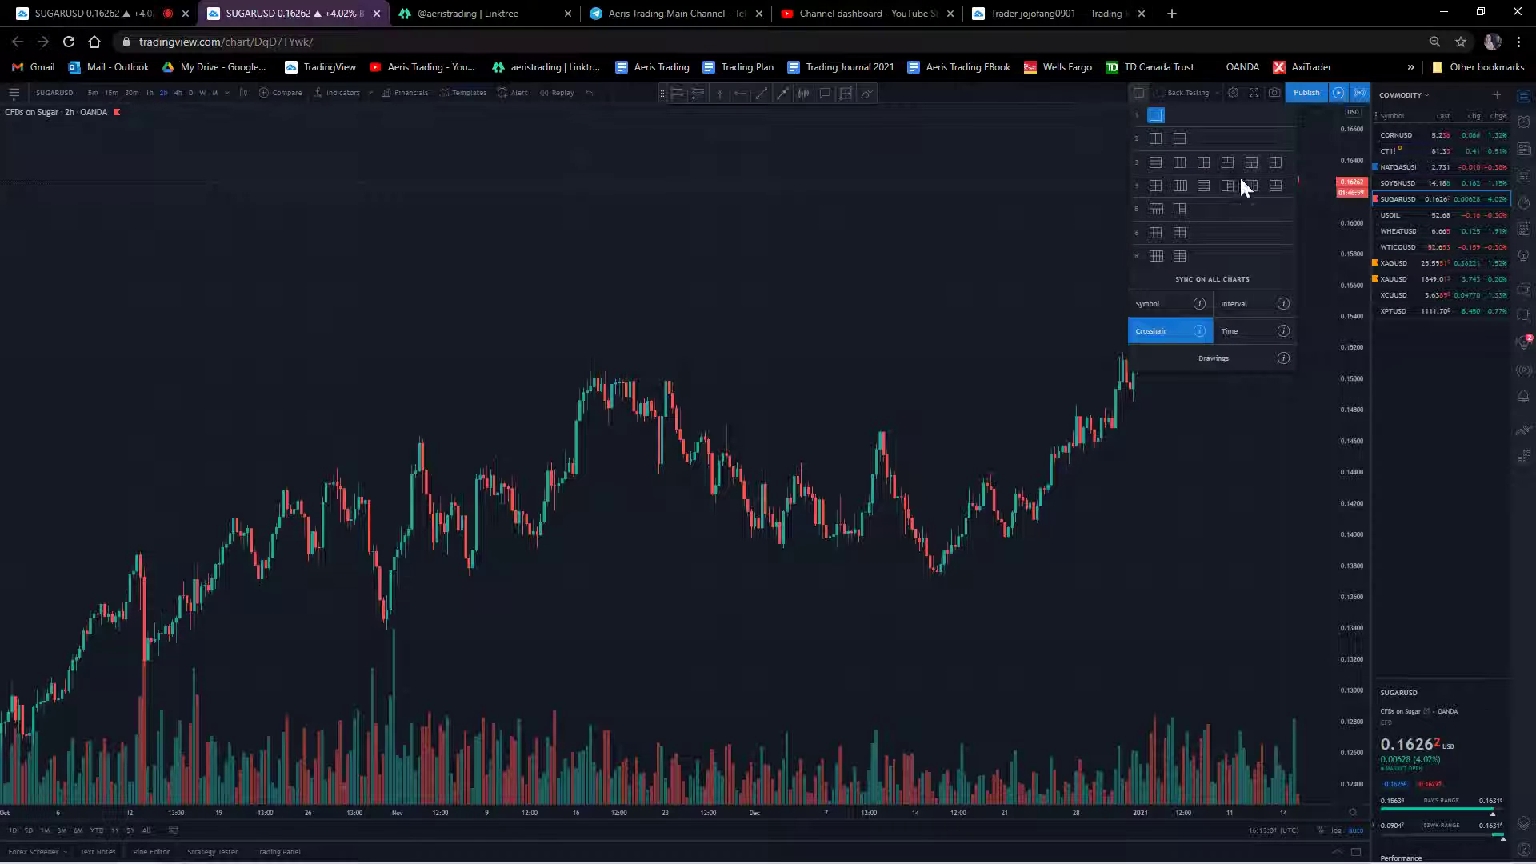
pyautogui.click(1179, 138)
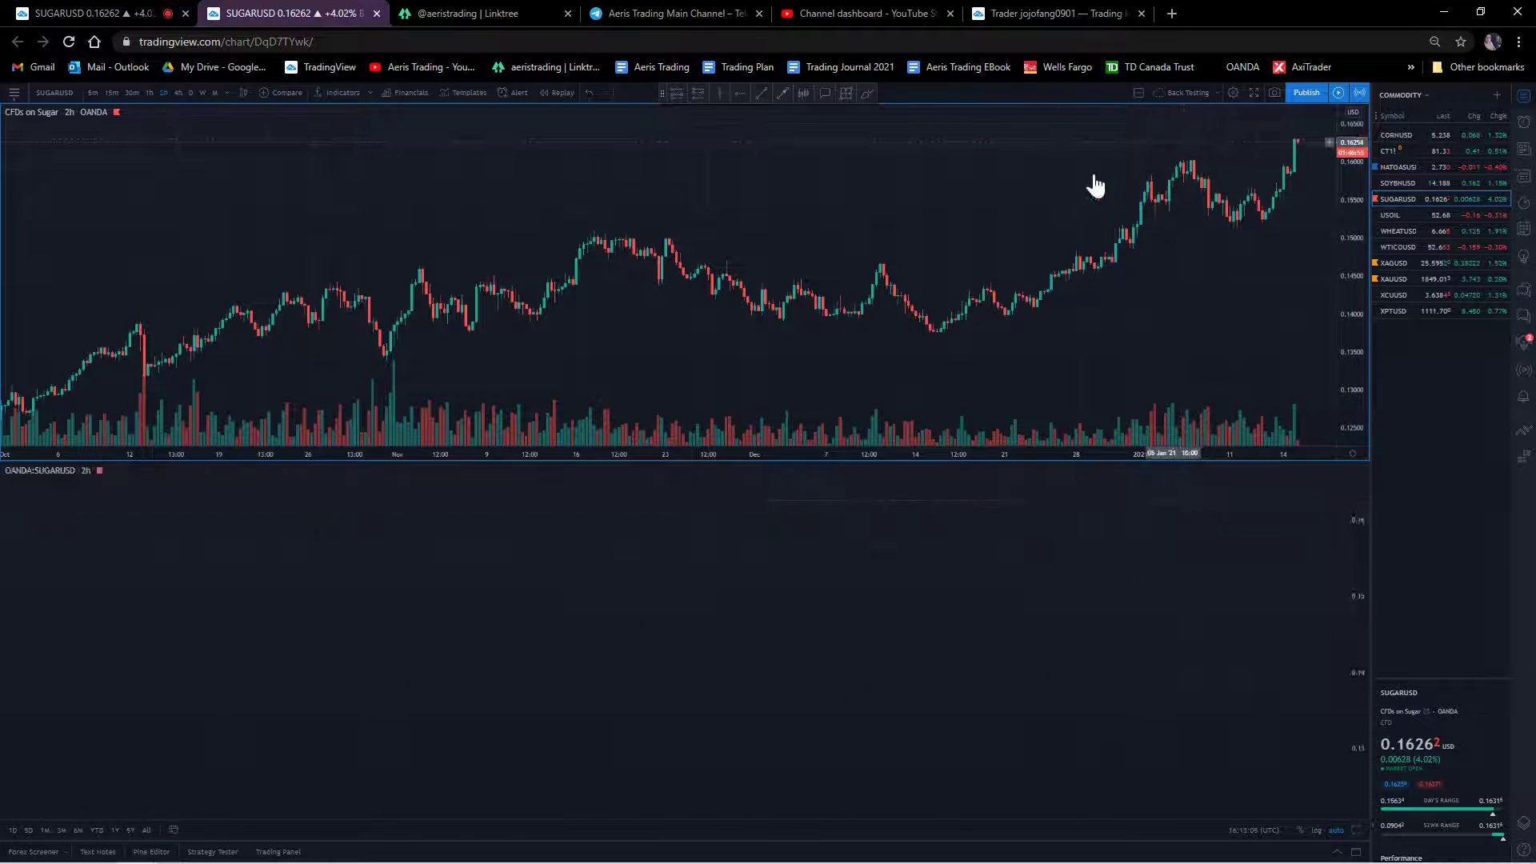
pyautogui.rightClick(328, 373)
pyautogui.click(297, 621)
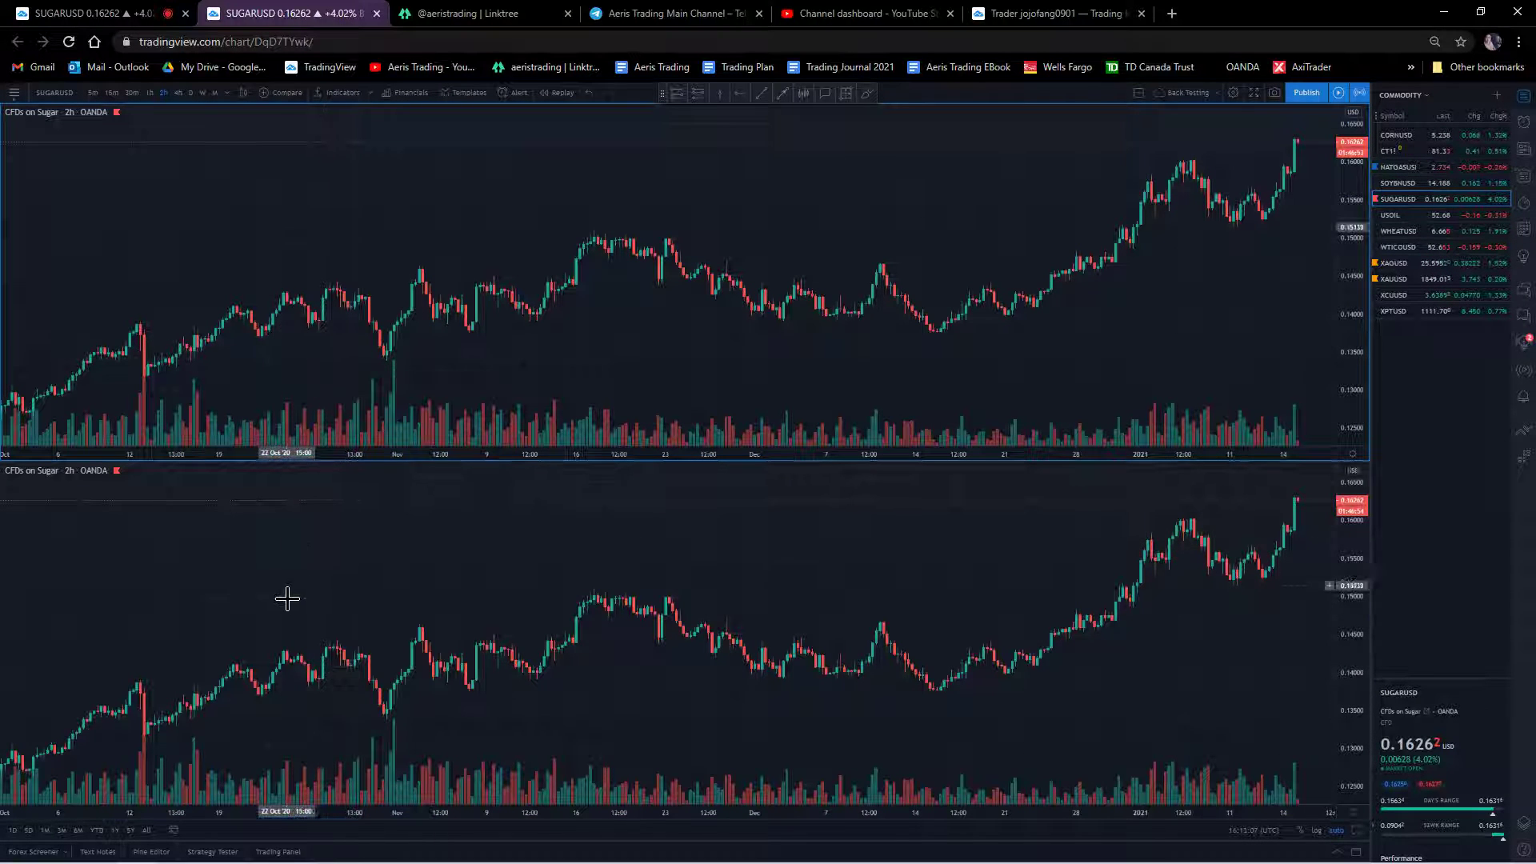
pyautogui.click(195, 98)
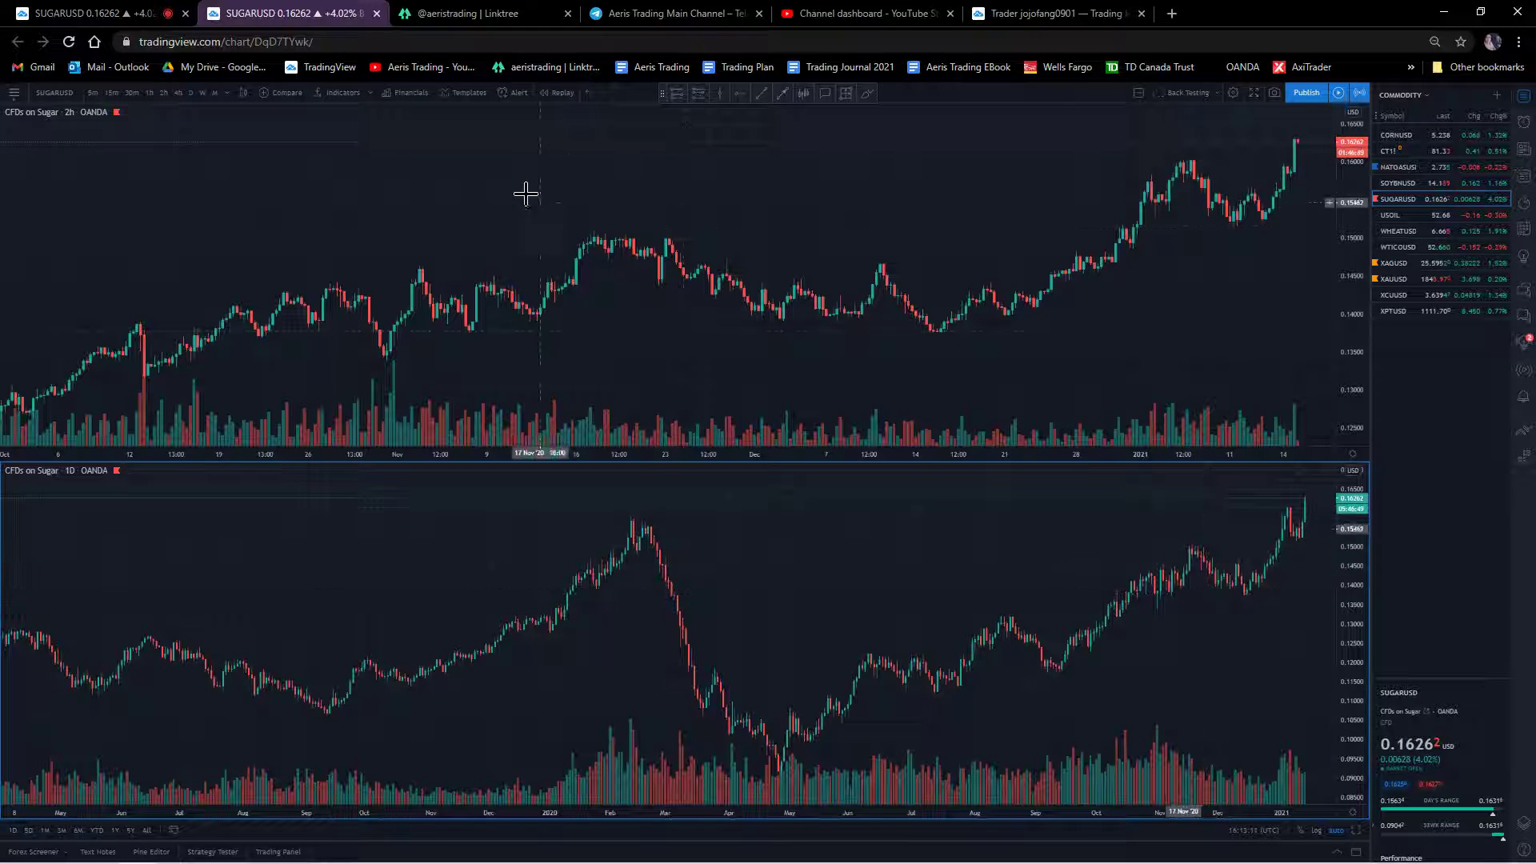
pyautogui.click(350, 161)
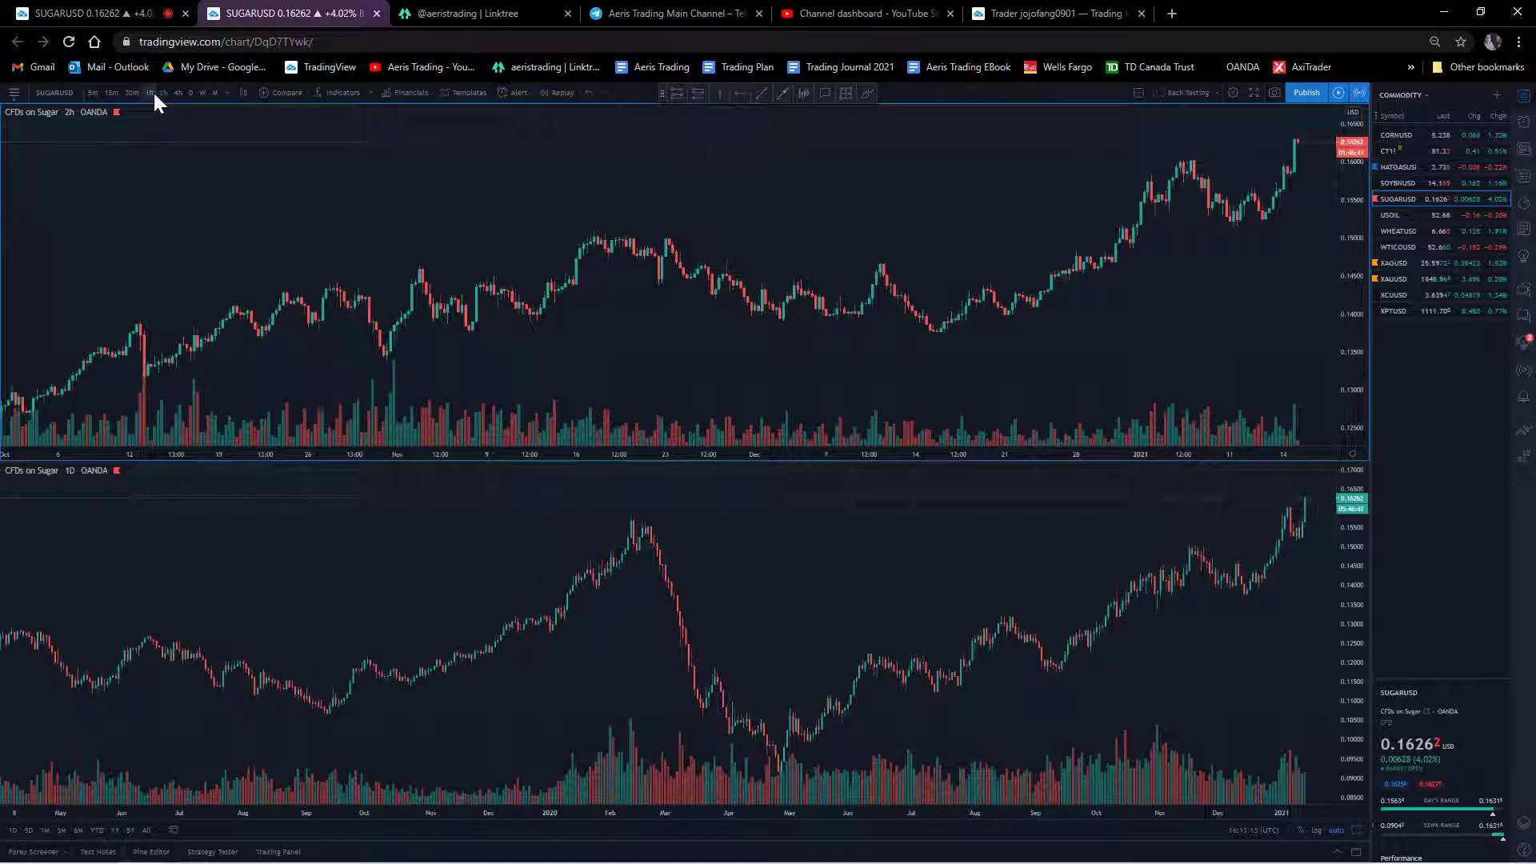
pyautogui.click(162, 93)
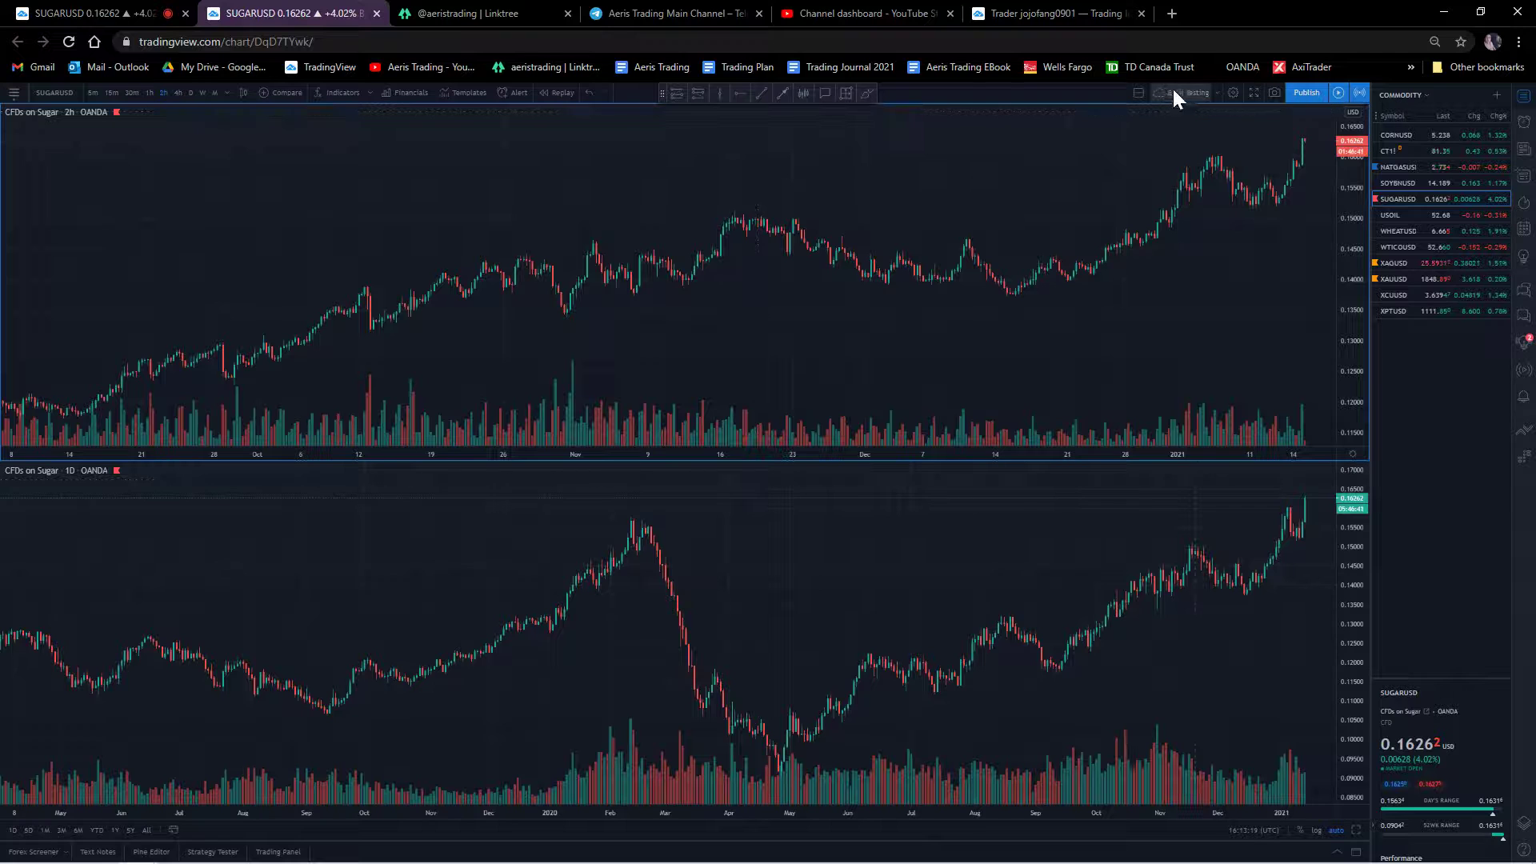
# - Turn on symbol sync for all charts and load WTICOUSD from the commodity watchlist
pyautogui.click(1138, 94)
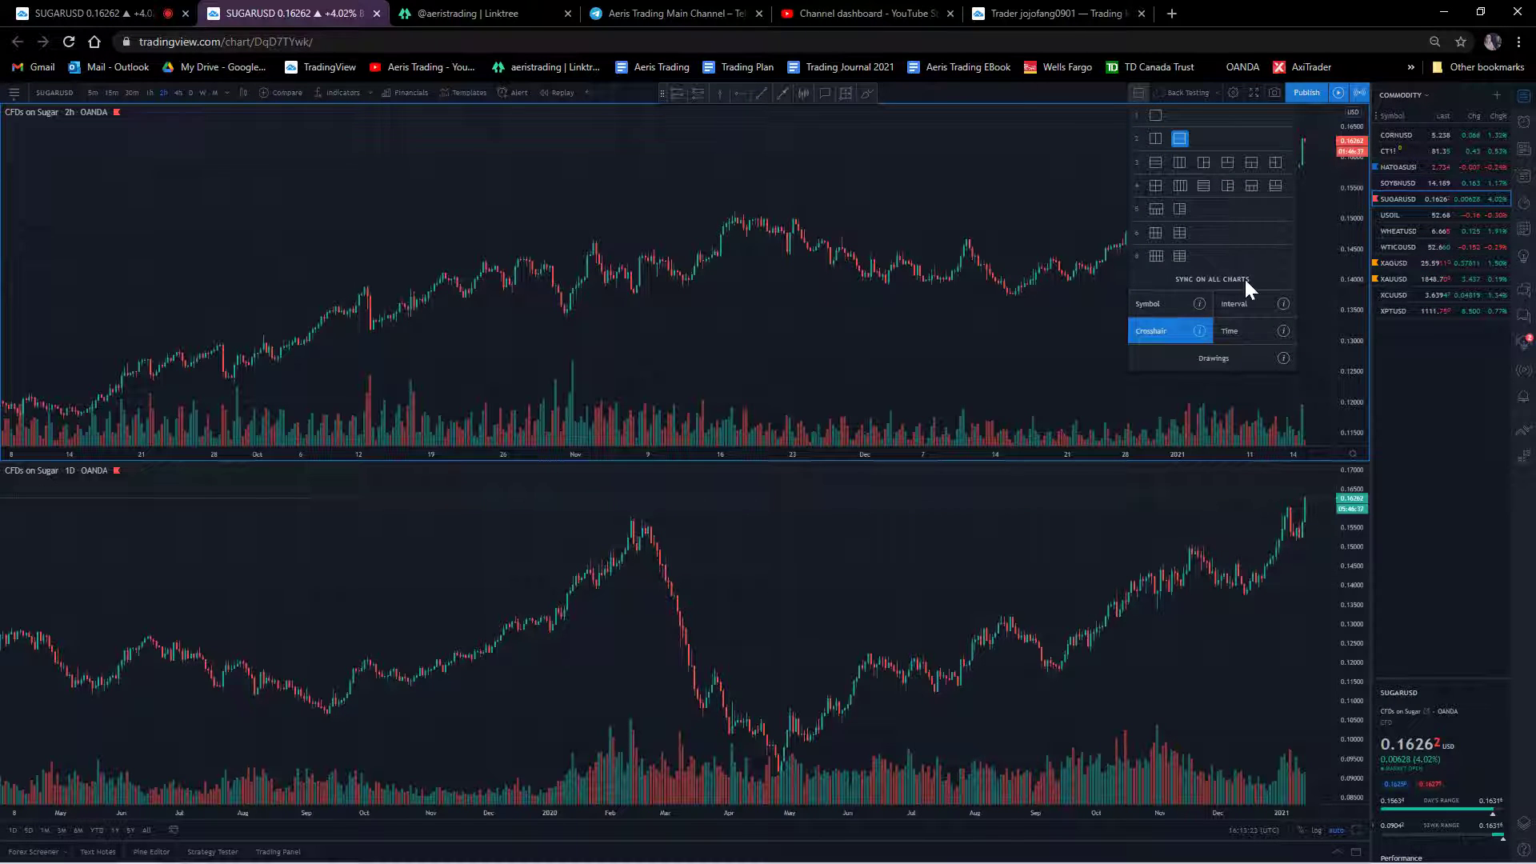
pyautogui.click(1152, 305)
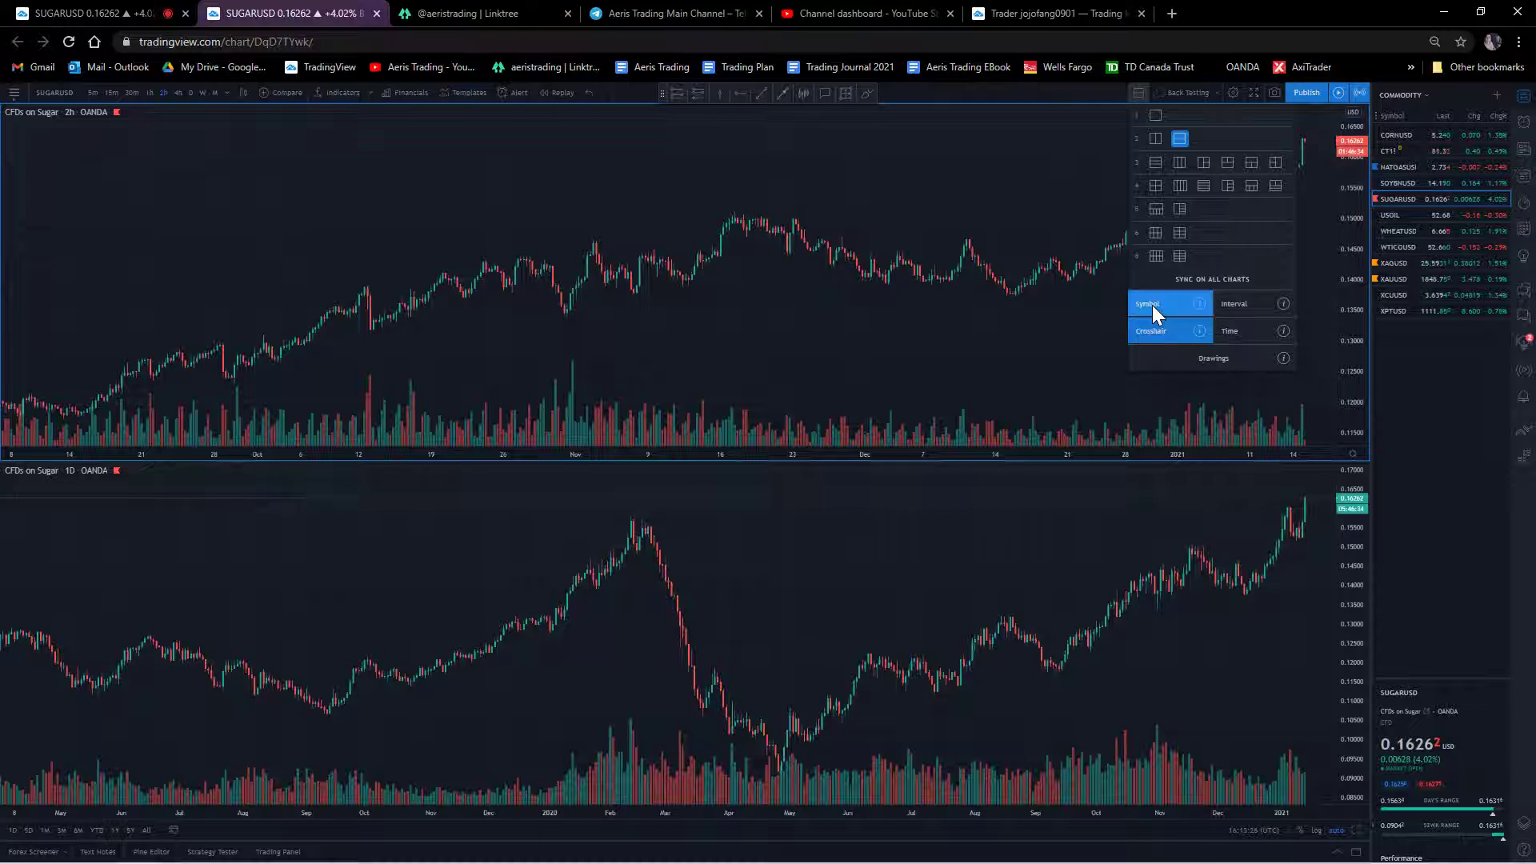
pyautogui.click(992, 191)
pyautogui.click(1432, 246)
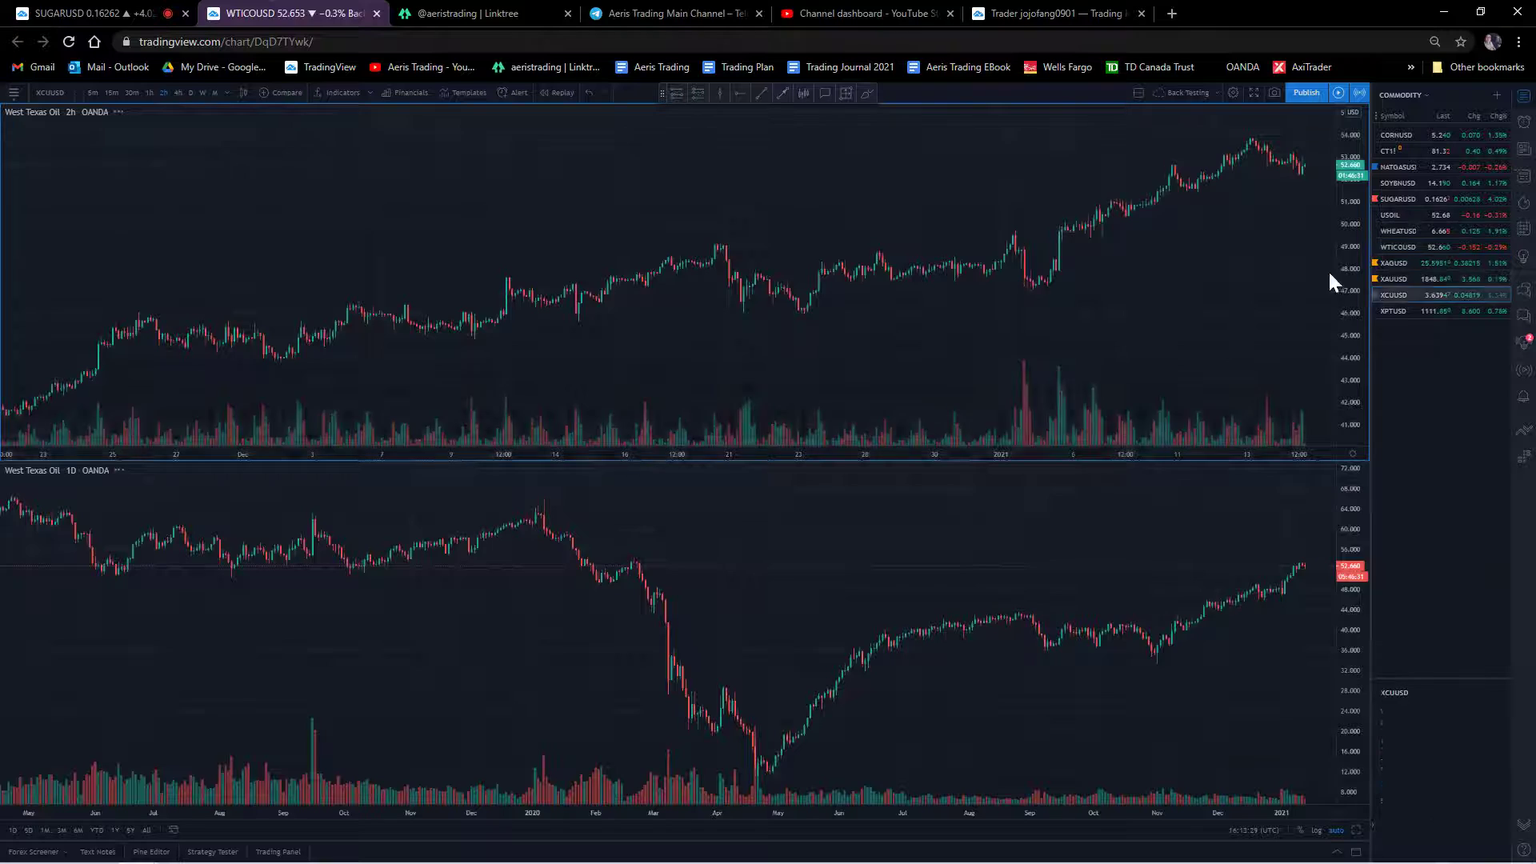
# - Load XCUUSD and SUGARUSD in turn from the commodity watchlist, and open the layout's chart sync options
pyautogui.click(1401, 294)
pyautogui.click(1390, 196)
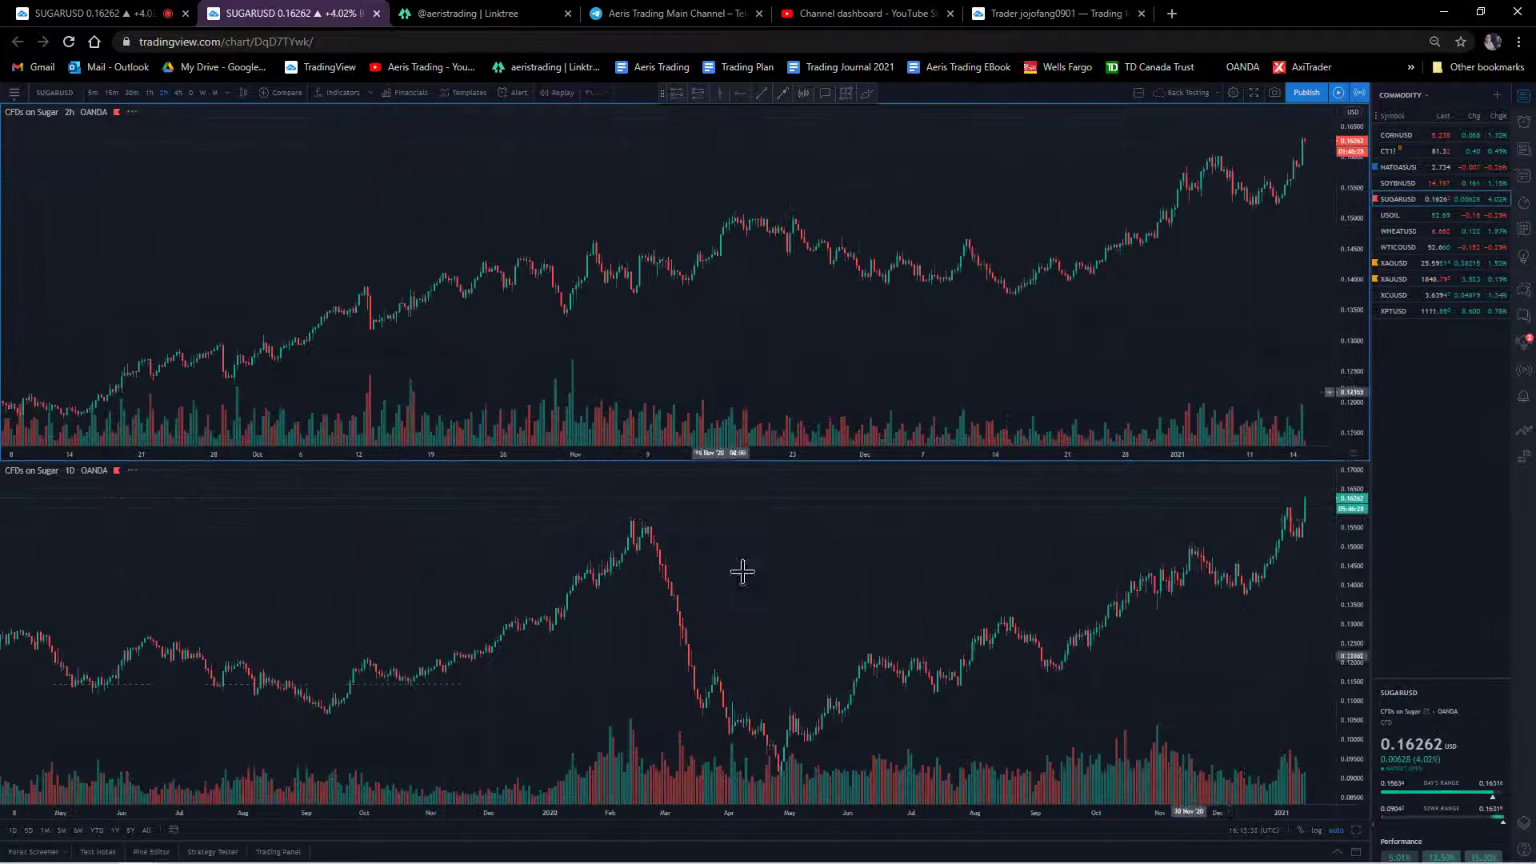
pyautogui.click(1137, 92)
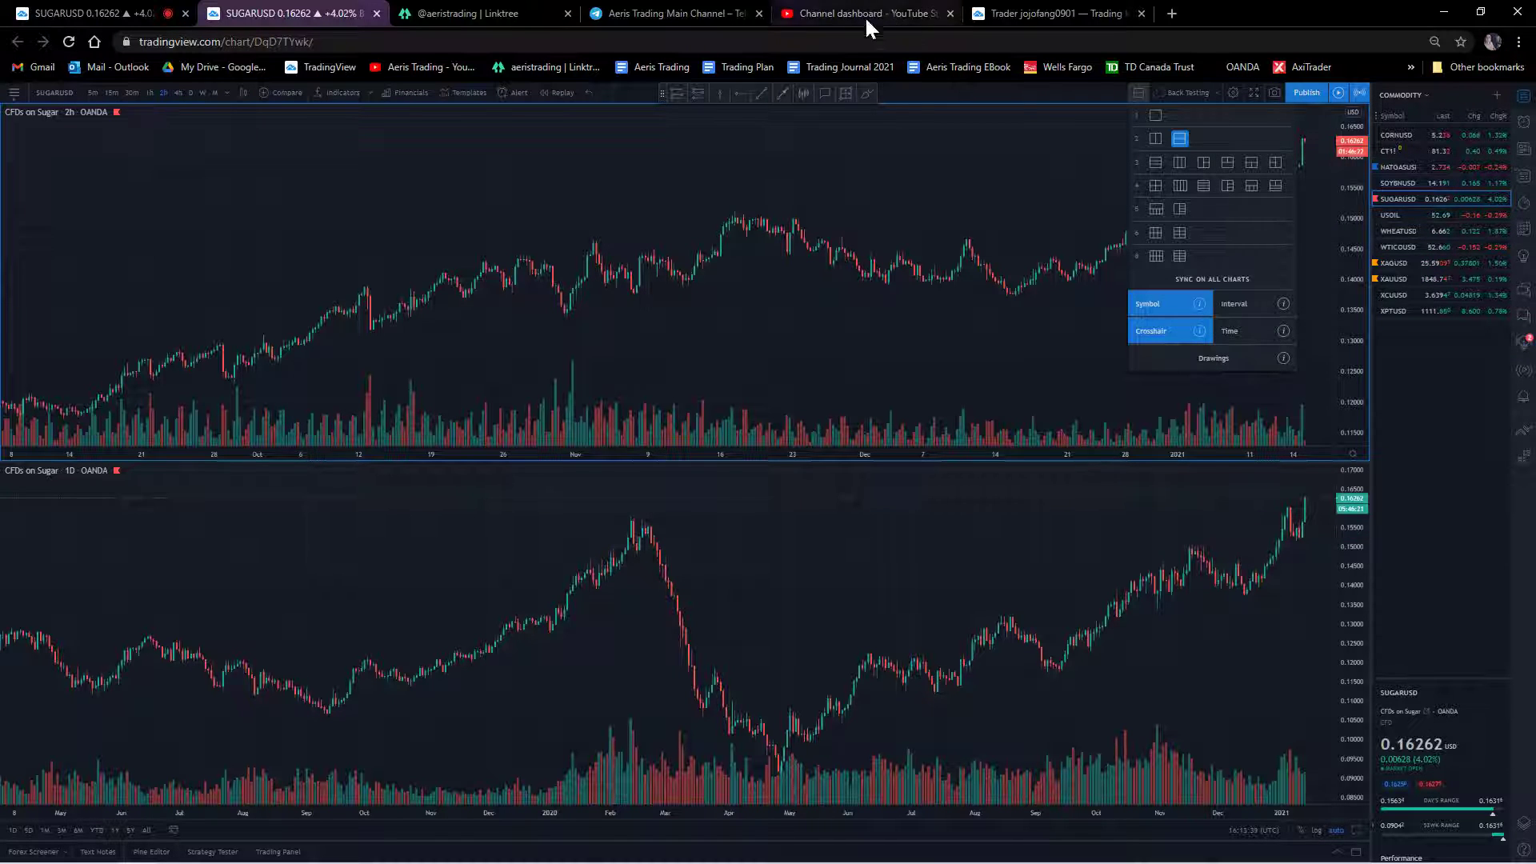
# - Draw two yellow brush lines above and below the late-2020 pullback on the daily sugar chart, undoing any stray stroke
pyautogui.click(847, 137)
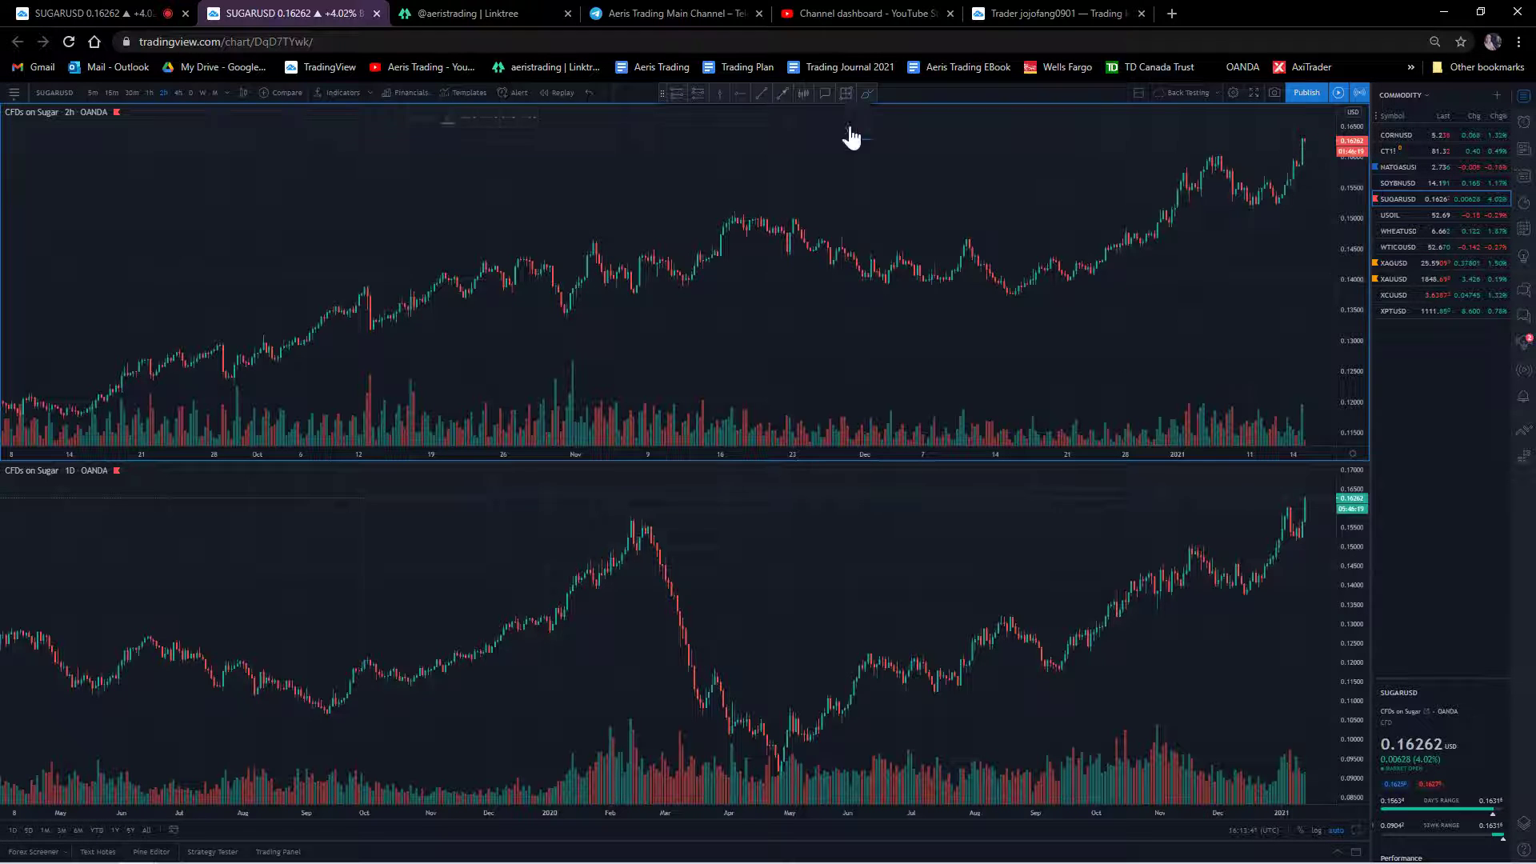
pyautogui.click(1255, 566)
pyautogui.click(1252, 599)
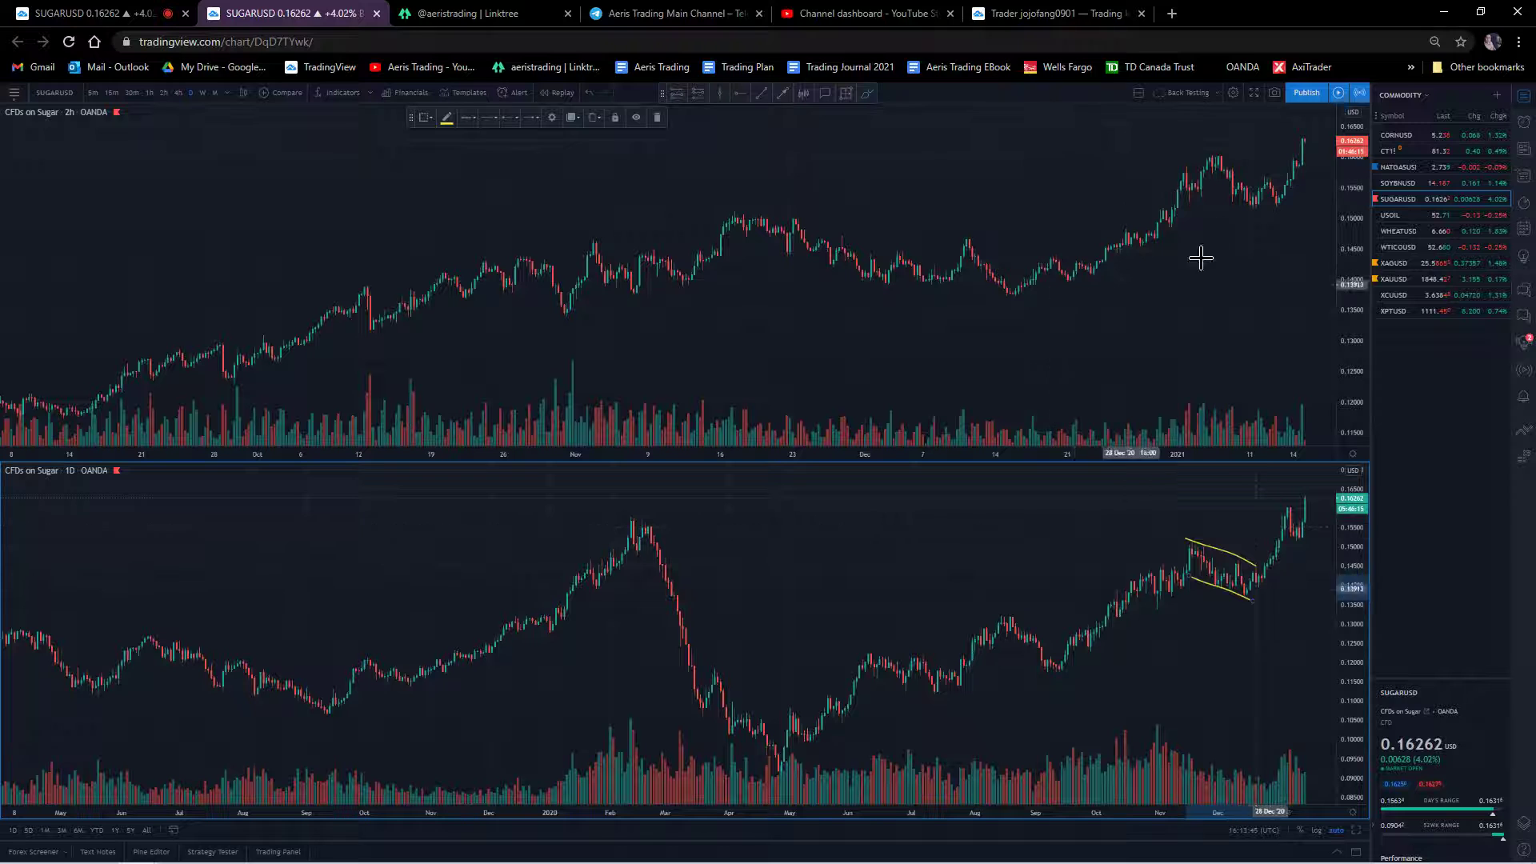
pyautogui.moveTo(1265, 551)
pyautogui.mouseDown()
pyautogui.moveTo(1176, 552)
pyautogui.moveTo(1289, 596)
pyautogui.moveTo(1249, 552)
pyautogui.mouseUp()
pyautogui.hotkey('ctrl', 'z')
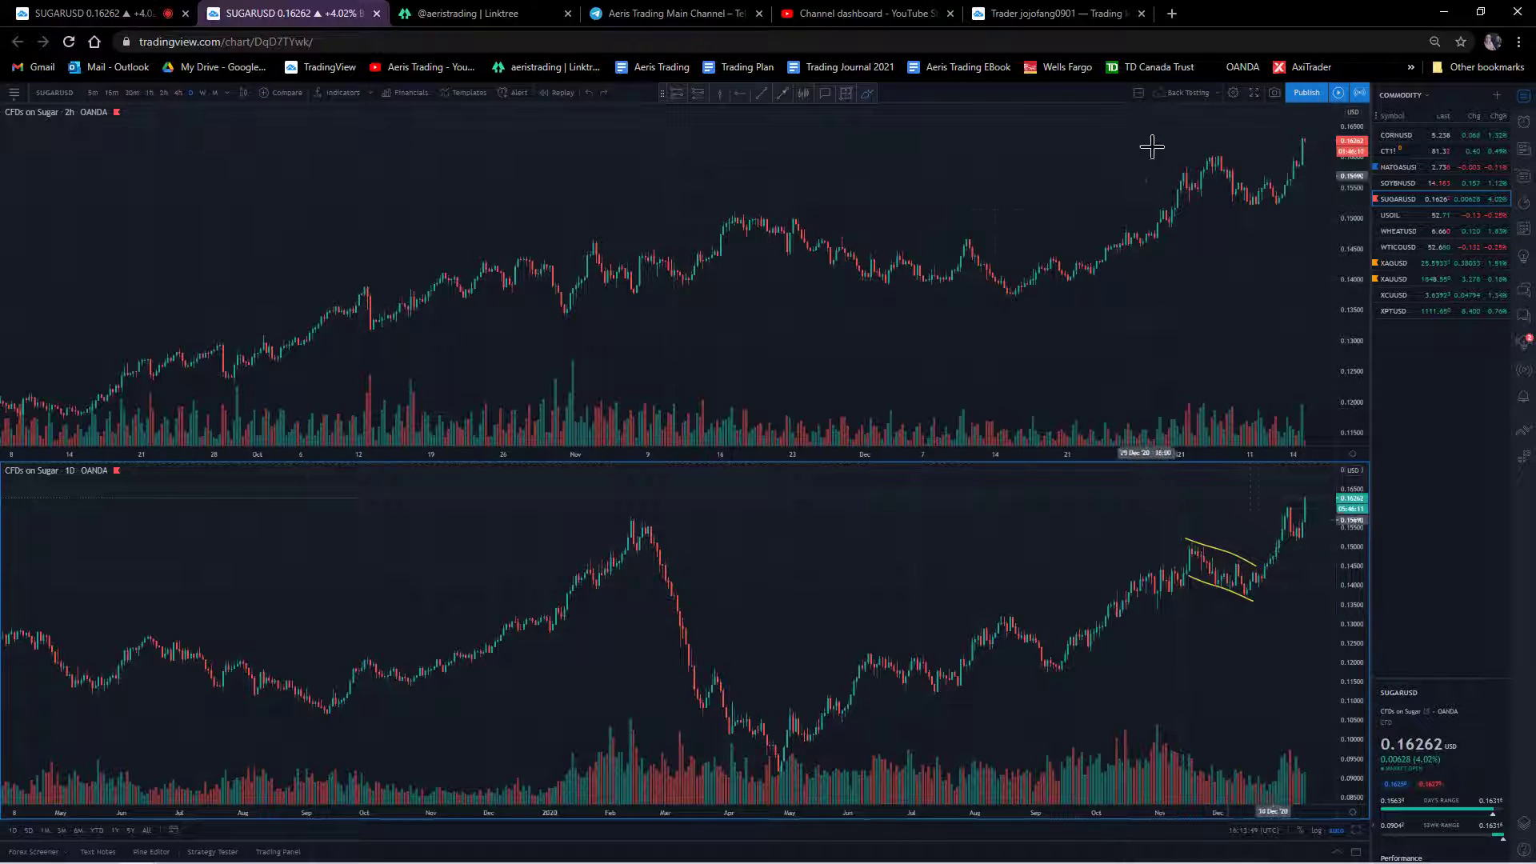
# - Draw two yellow brush lines above and below the January 2021 pullback on the 2-hour sugar chart
pyautogui.scroll(3, 1028, 237)
pyautogui.moveTo(1176, 159); pyautogui.dragTo(1272, 206)
pyautogui.moveTo(1149, 226); pyautogui.dragTo(1268, 251)
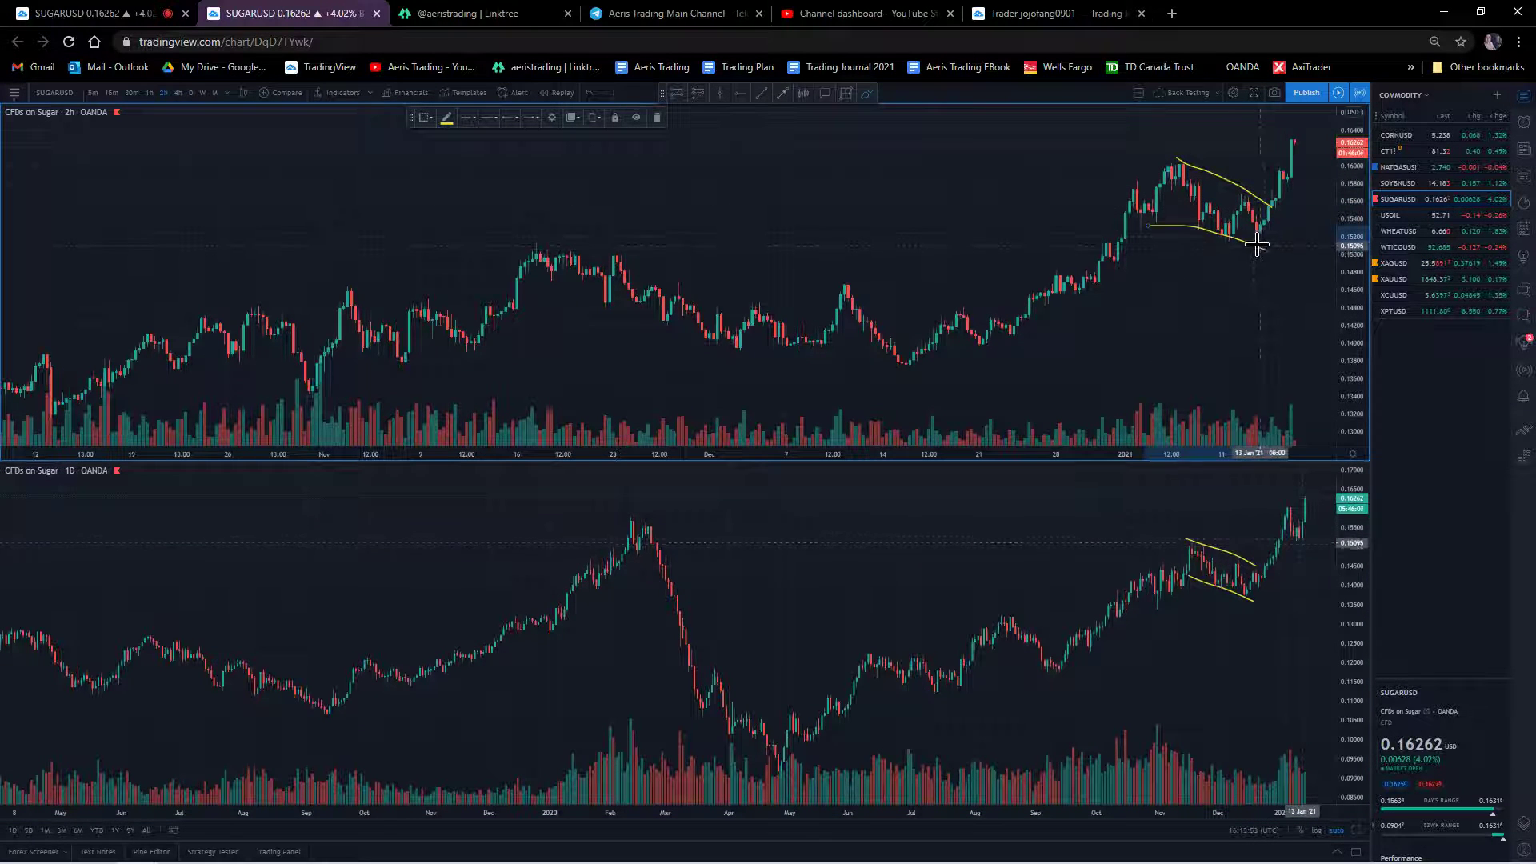
pyautogui.scroll(-5, 1064, 228)
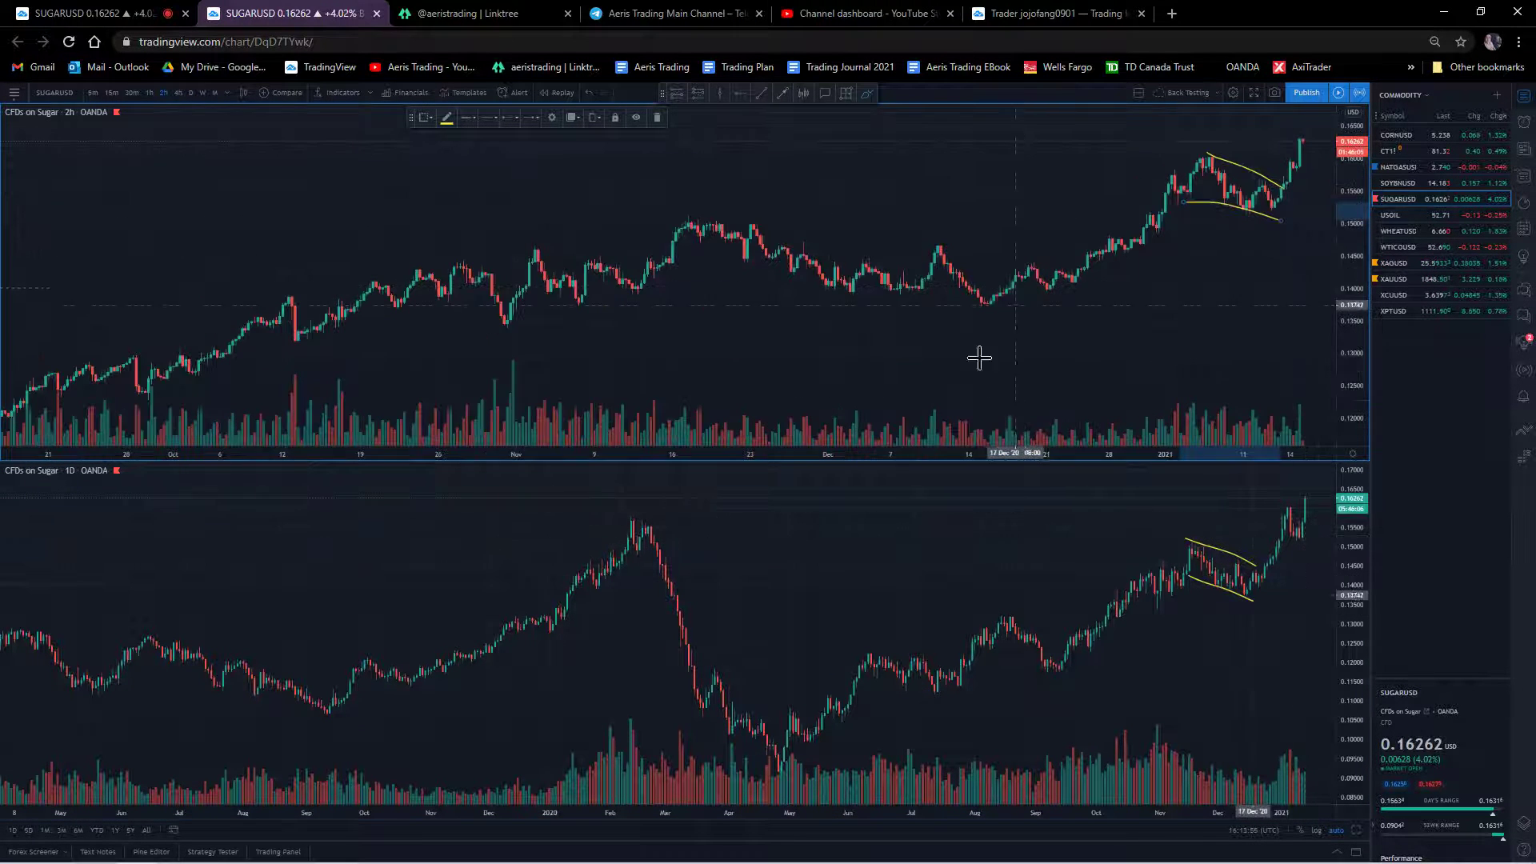
# - Select each stacked chart in turn and maximize the daily chart, with its brush-marked pullback in view
pyautogui.click(789, 504)
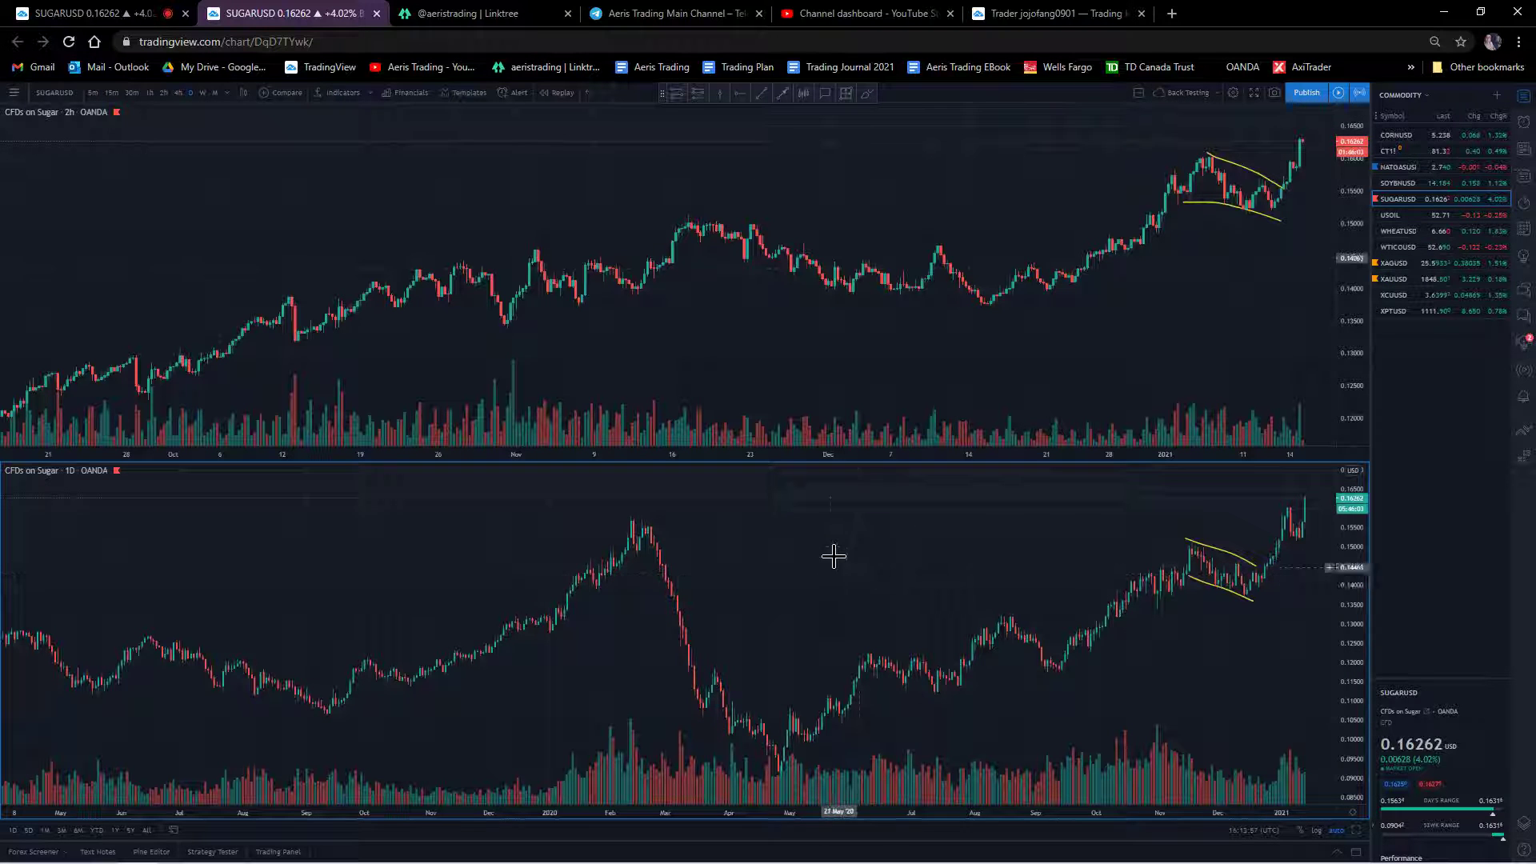
pyautogui.click(864, 411)
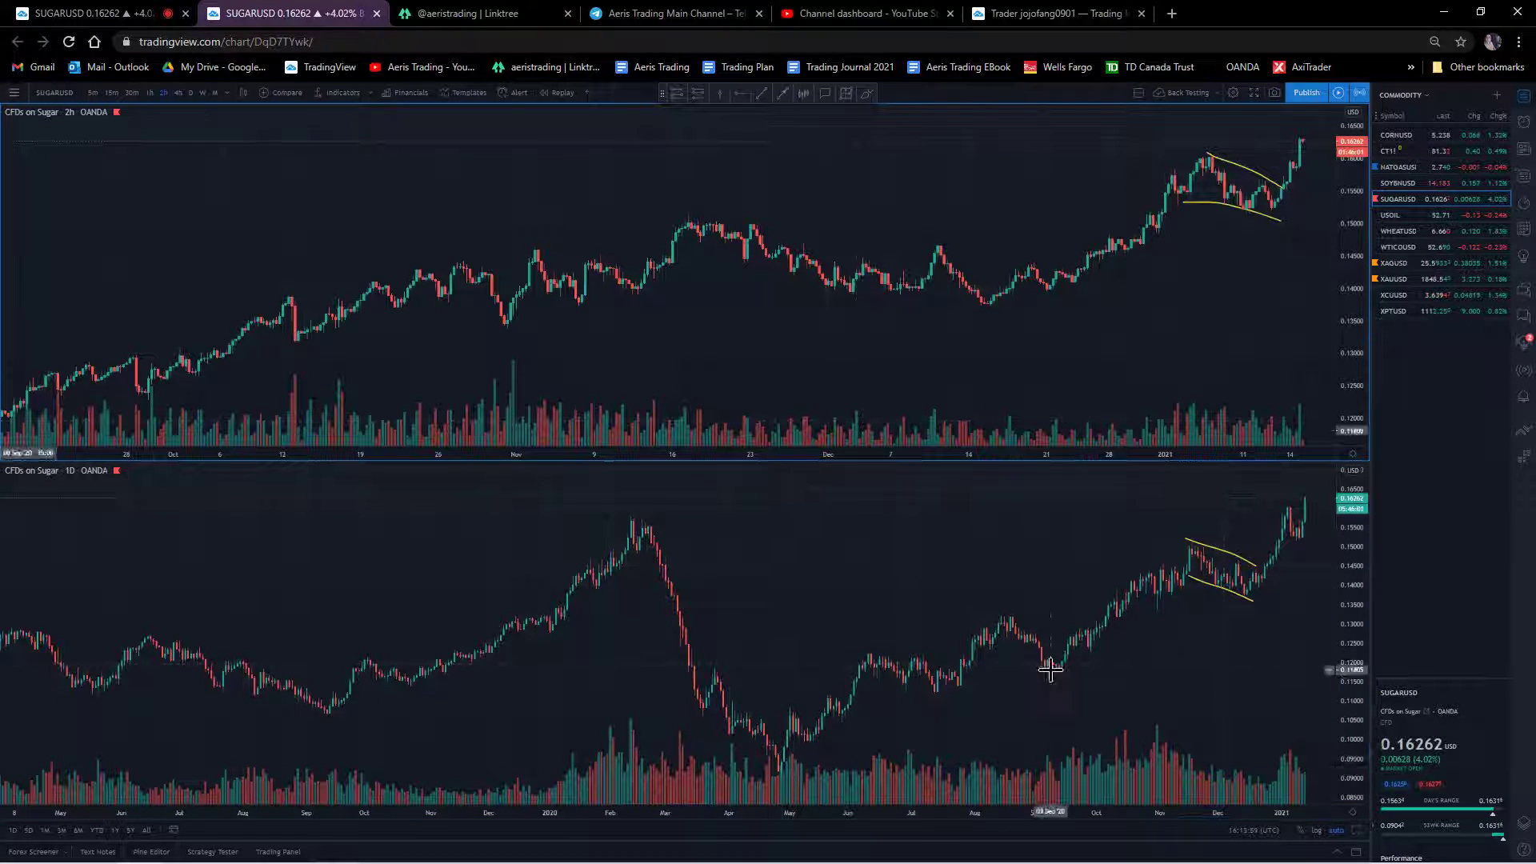
pyautogui.click(1357, 831)
pyautogui.scroll(1, 874, 470)
pyautogui.scroll(2, 875, 470)
pyautogui.rightClick(857, 362)
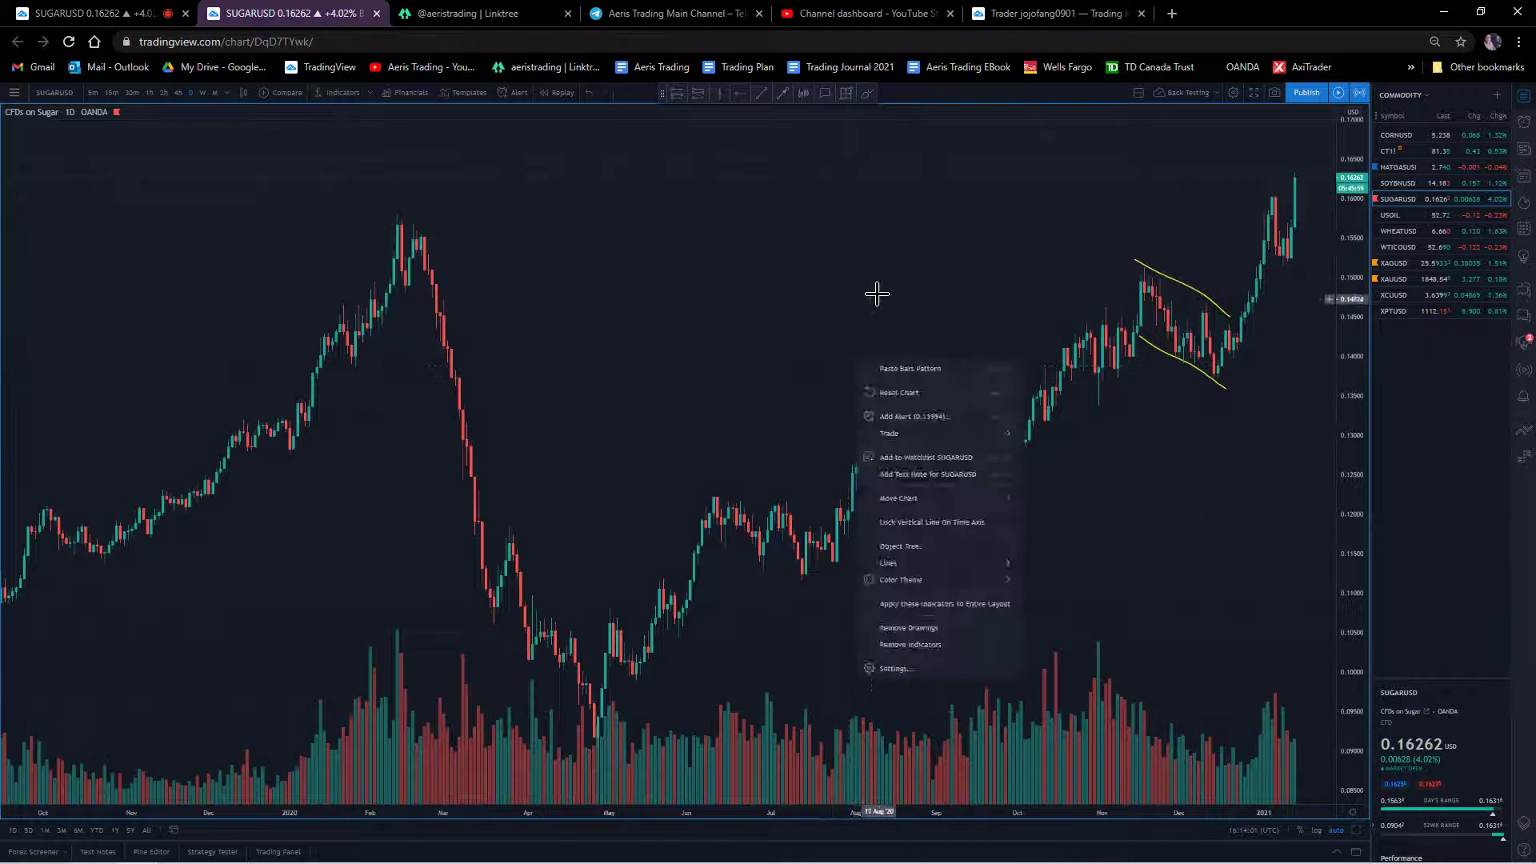
pyautogui.moveTo(878, 295); pyautogui.dragTo(693, 232)
pyautogui.moveTo(1059, 319)
pyautogui.mouseDown()
pyautogui.moveTo(885, 281)
pyautogui.moveTo(1051, 296)
pyautogui.mouseUp()
pyautogui.hotkey('ctrl', 'z')
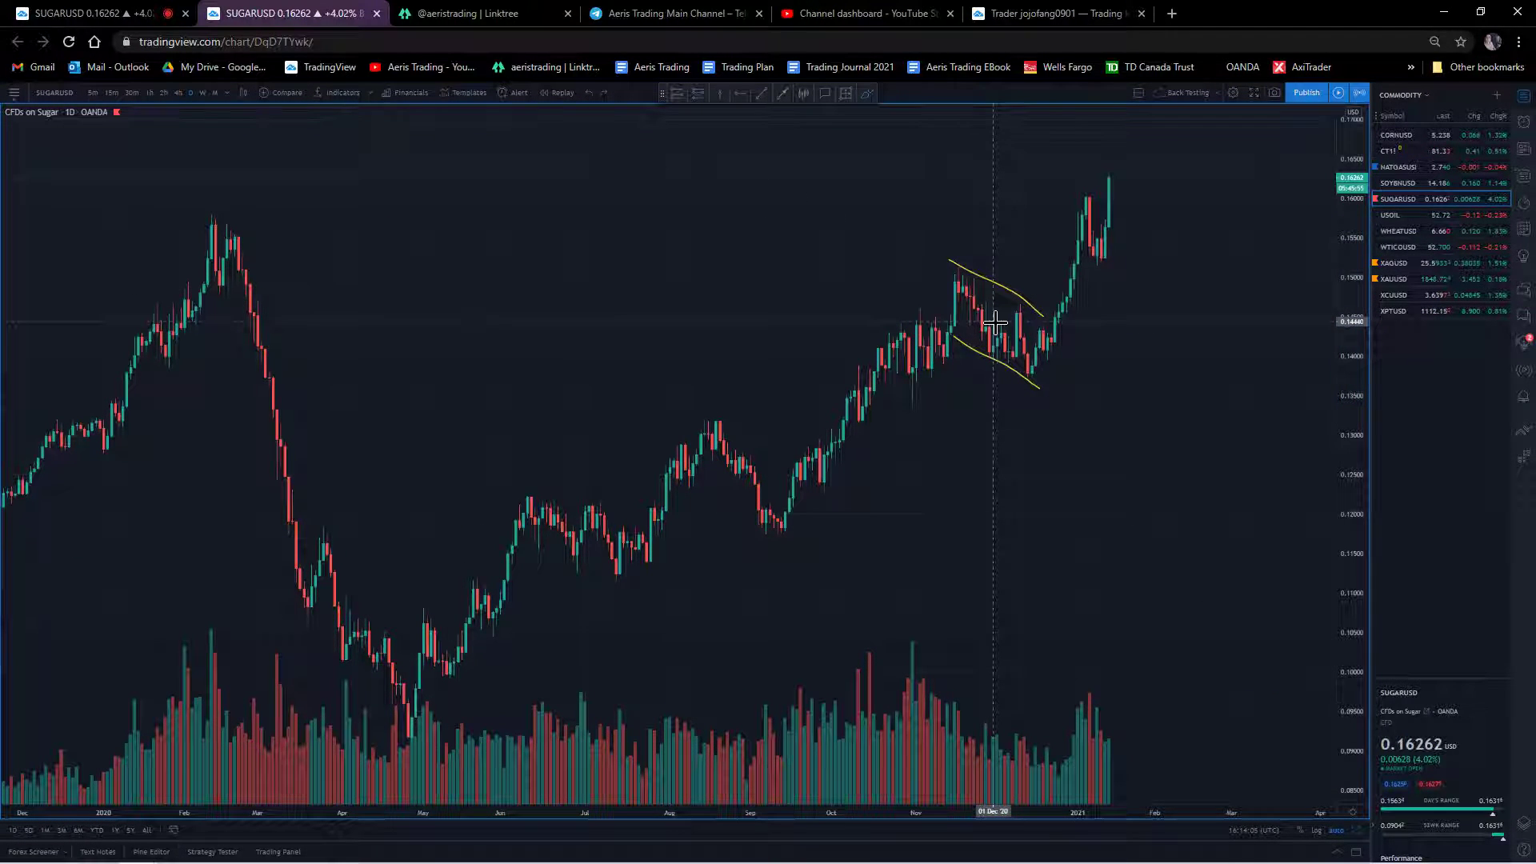
# - Switch the maximized view to the 2-hour chart and back to the daily chart
pyautogui.write('2h')
pyautogui.press('Return')
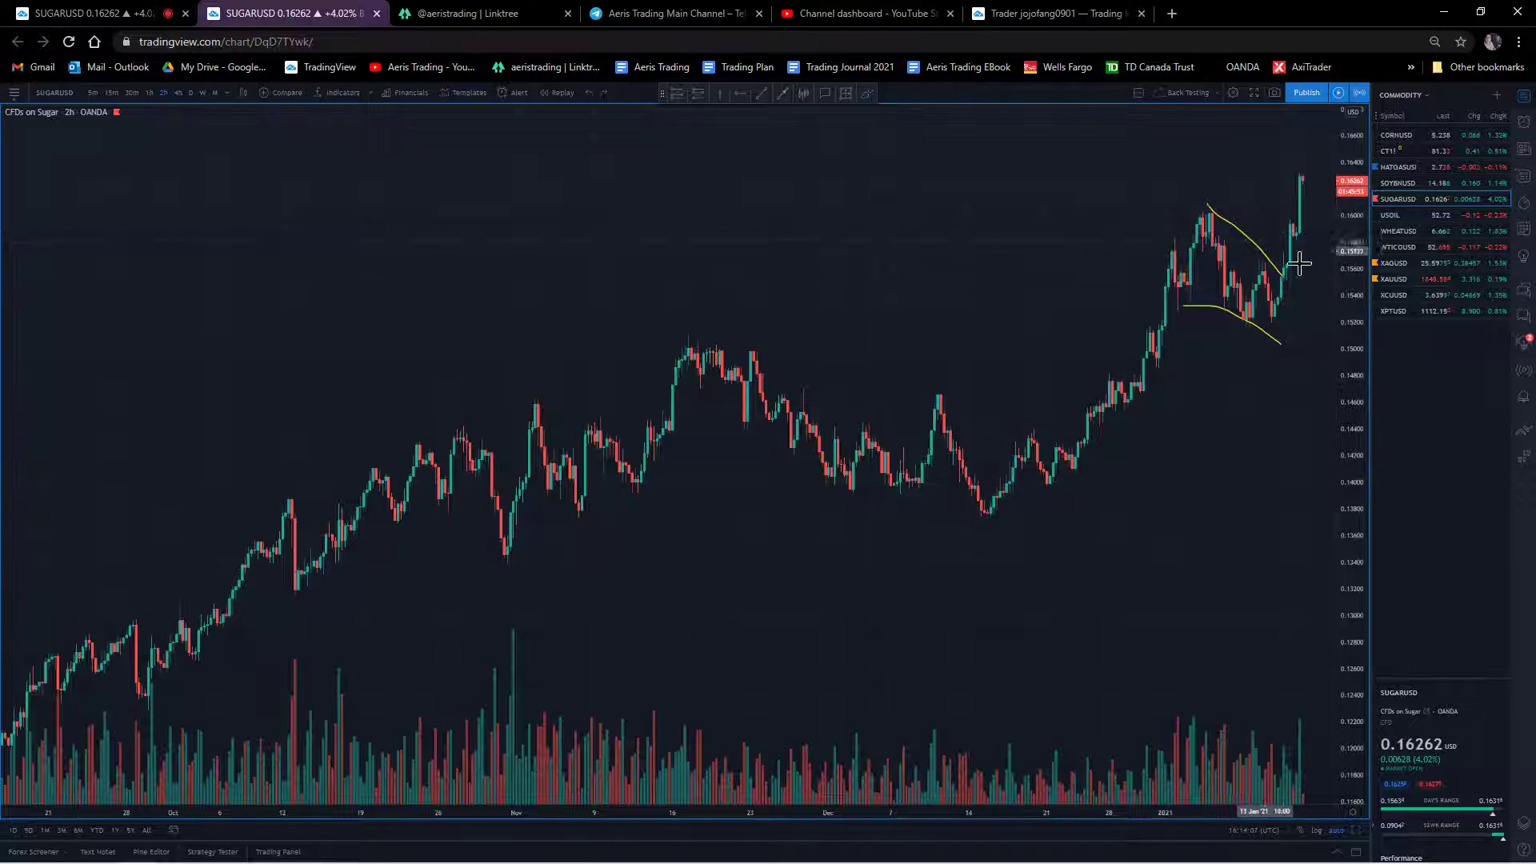
pyautogui.moveTo(1165, 171); pyautogui.dragTo(1159, 212)
pyautogui.hotkey('ctrl', 'z')
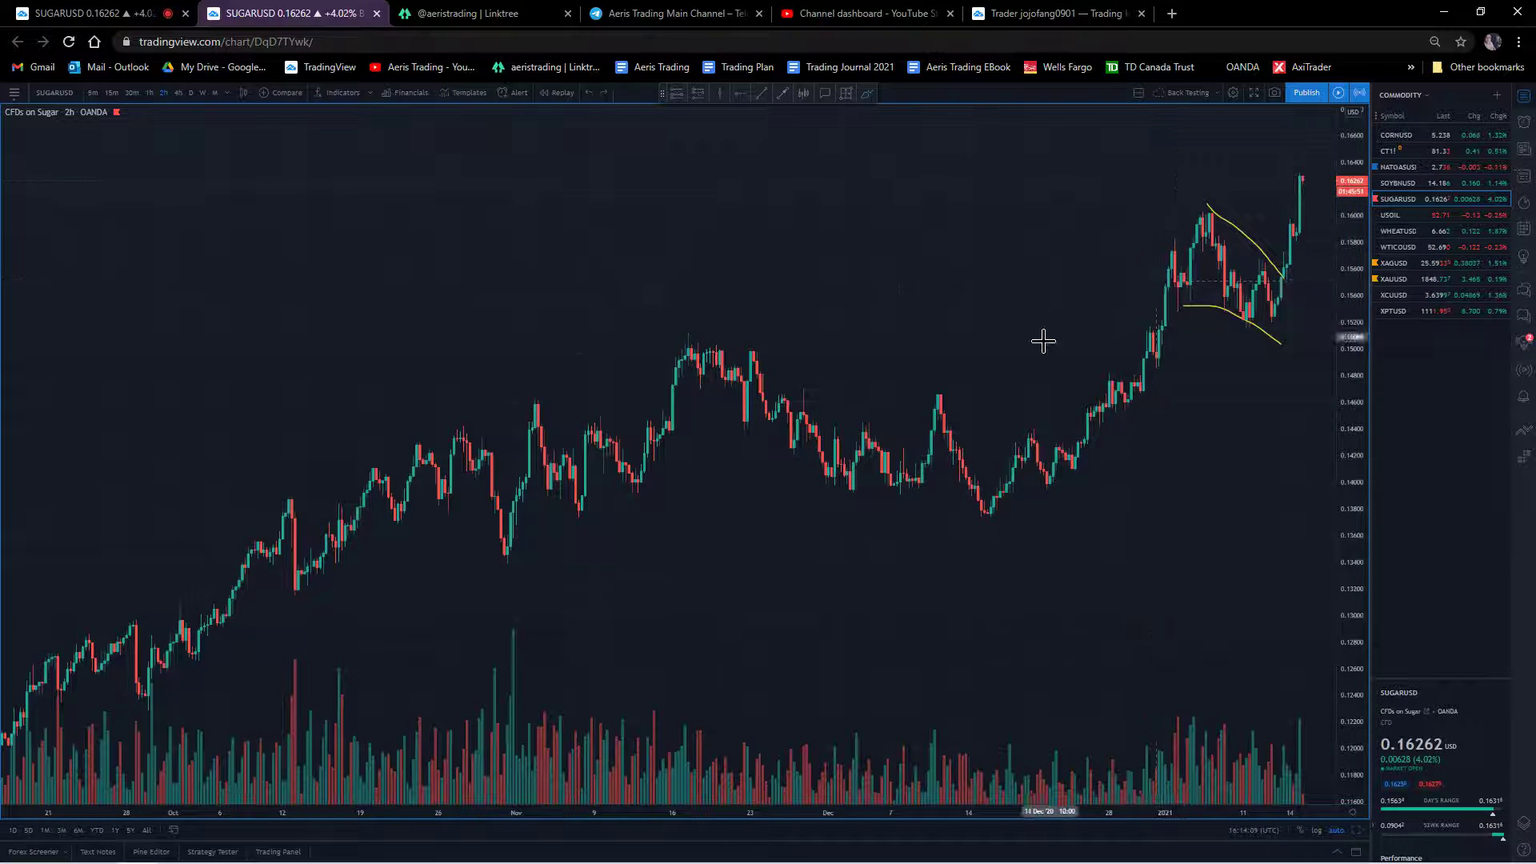
pyautogui.scroll(-2, 767, 368)
pyautogui.write('1D')
pyautogui.press('Return')
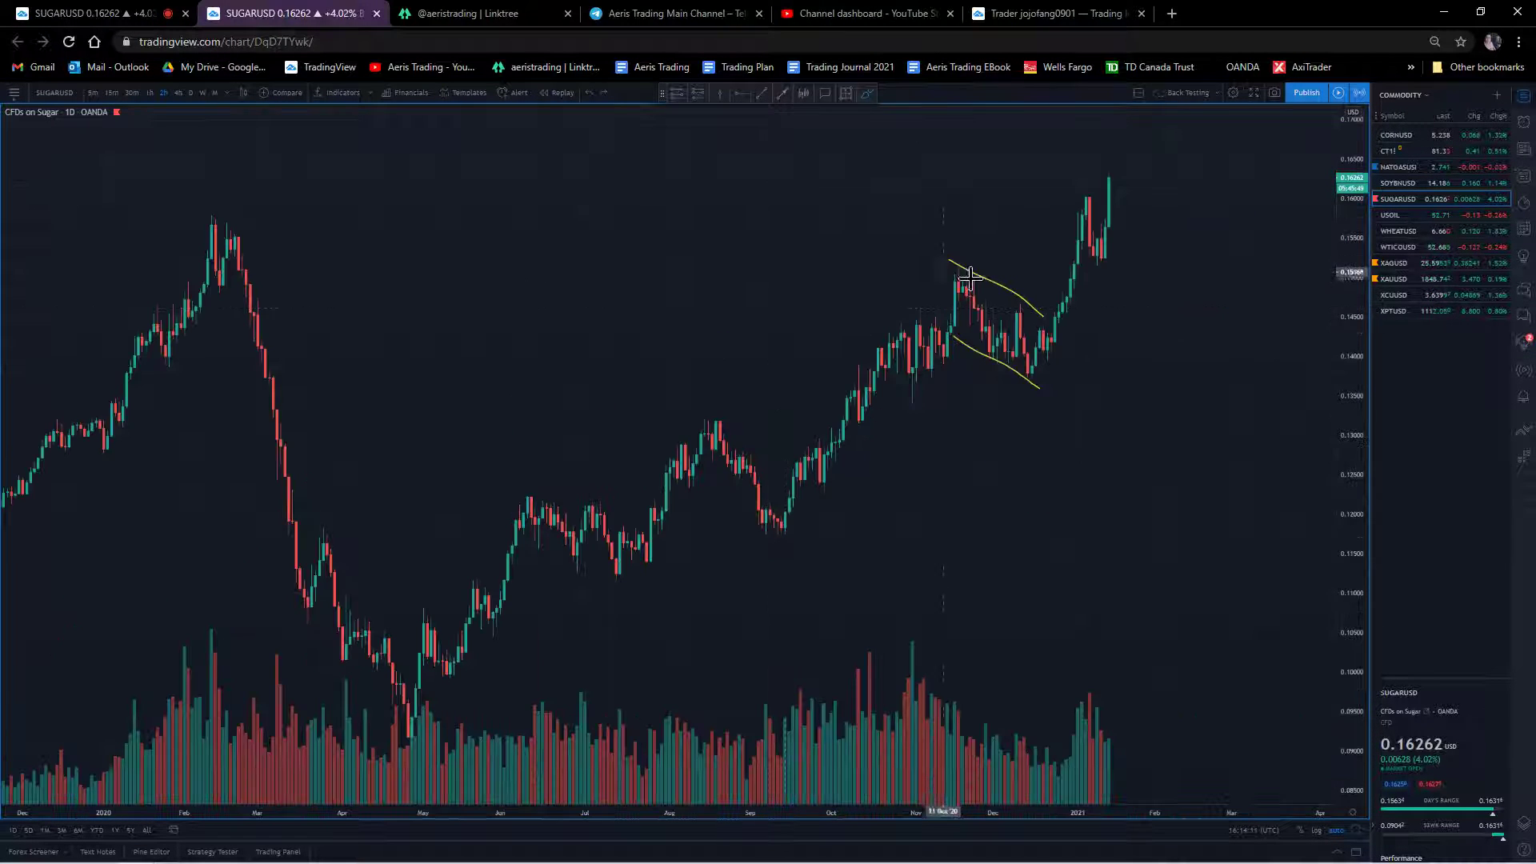
# - Restore the stacked two-chart view and maximize the 2-hour chart
pyautogui.click(1356, 831)
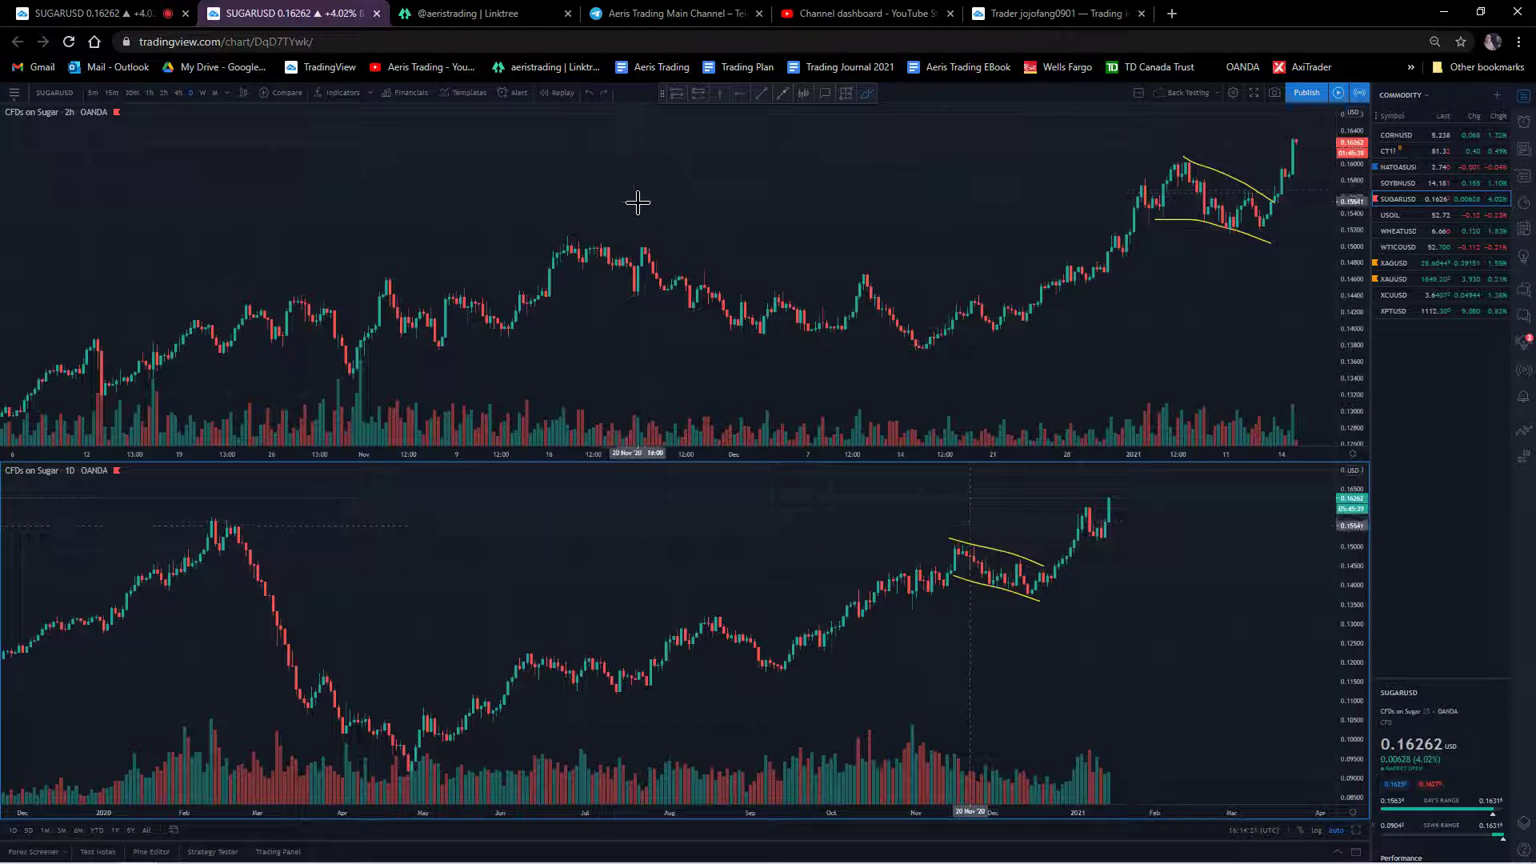
pyautogui.click(933, 165)
pyautogui.hotkey('alt', 'Return')
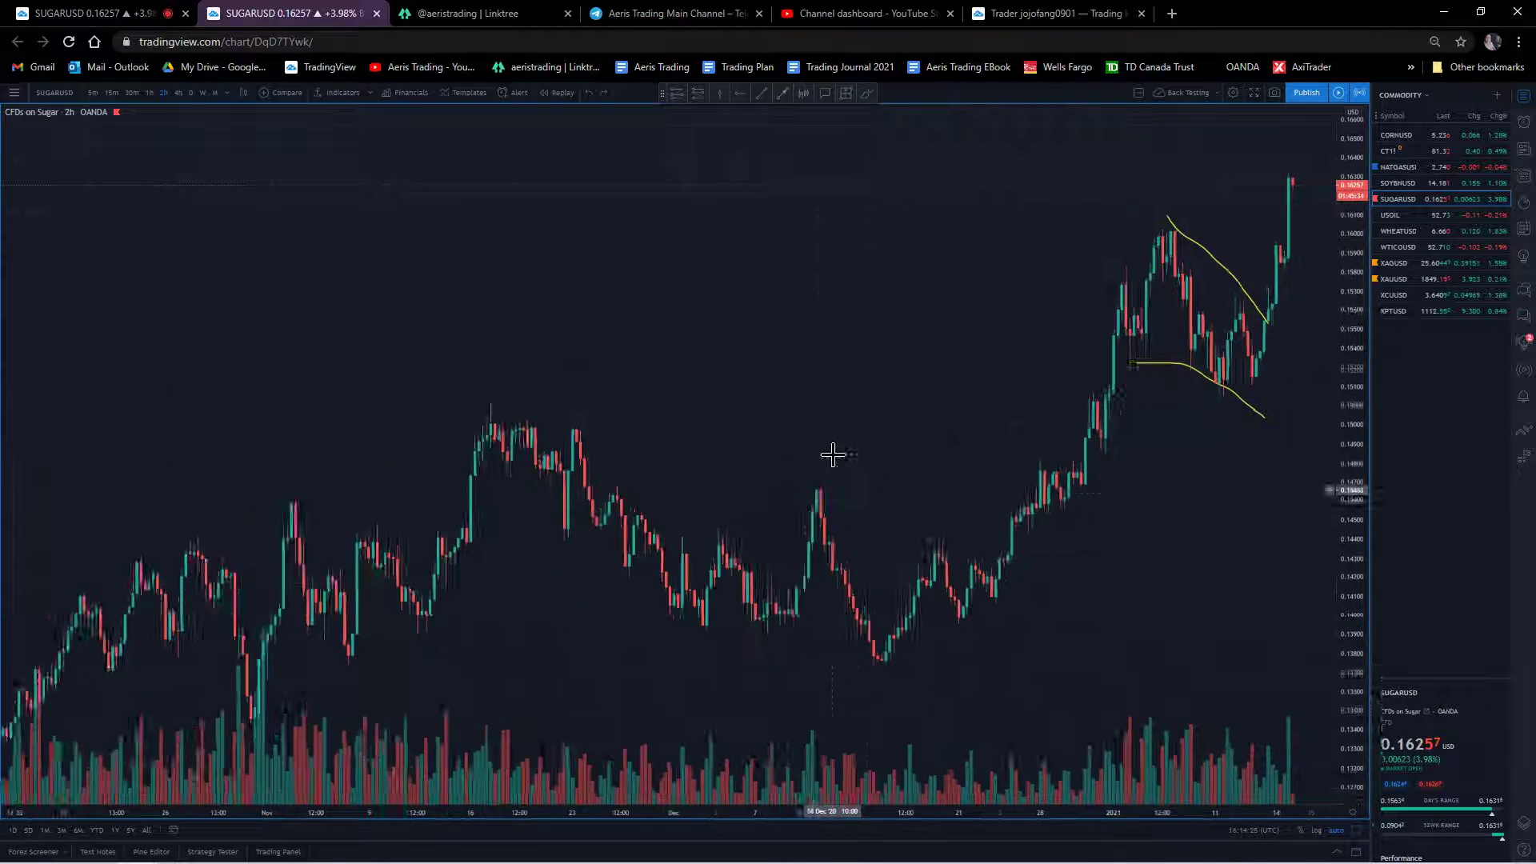
pyautogui.scroll(3, 792, 392)
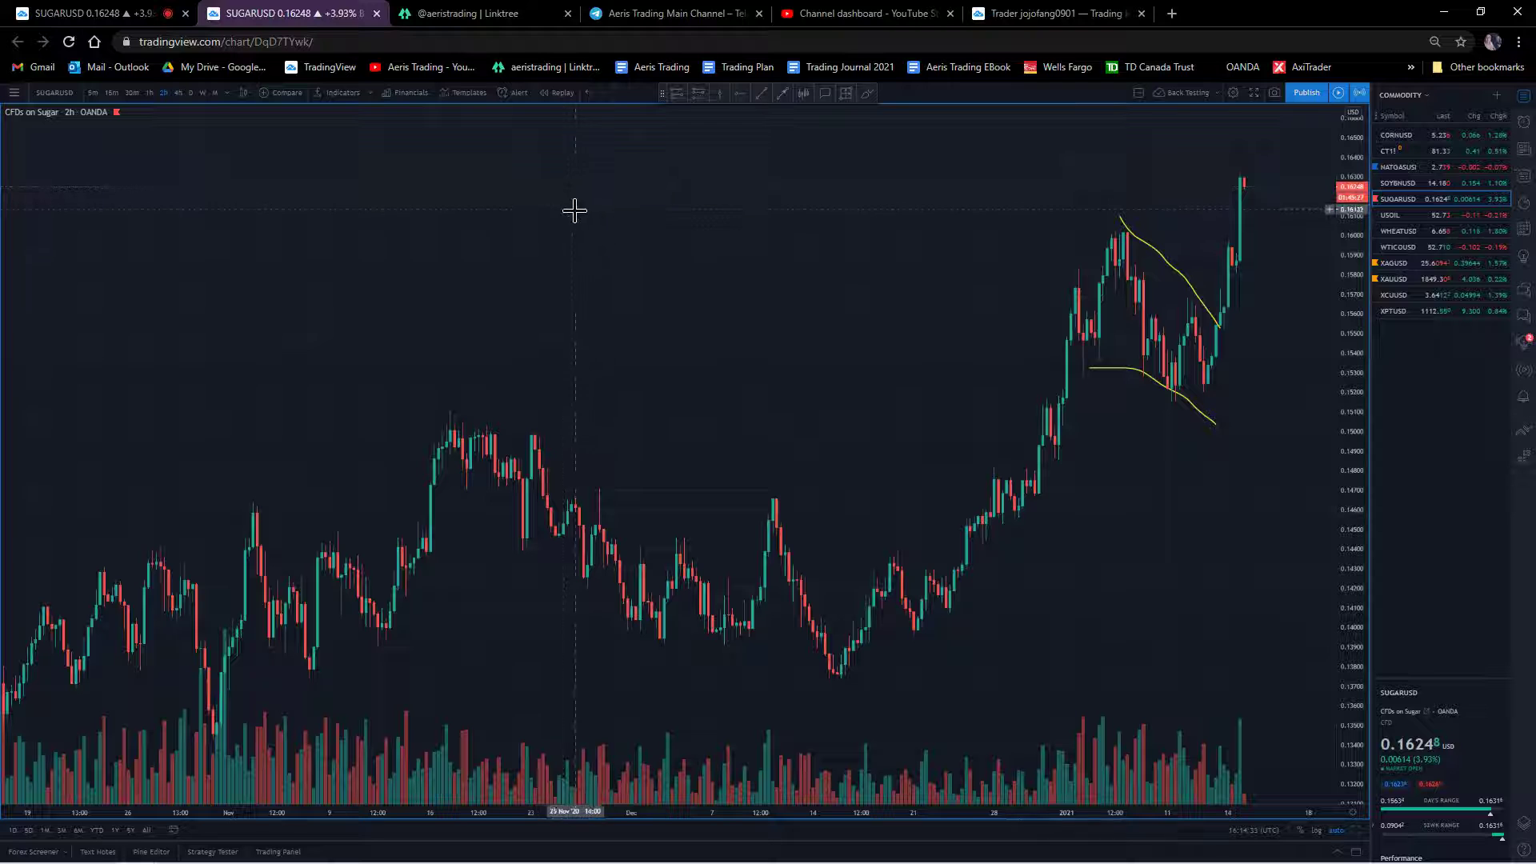
# - Switch the chart's color theme to Light and back to Dark
pyautogui.rightClick(625, 210)
pyautogui.moveTo(717, 414)
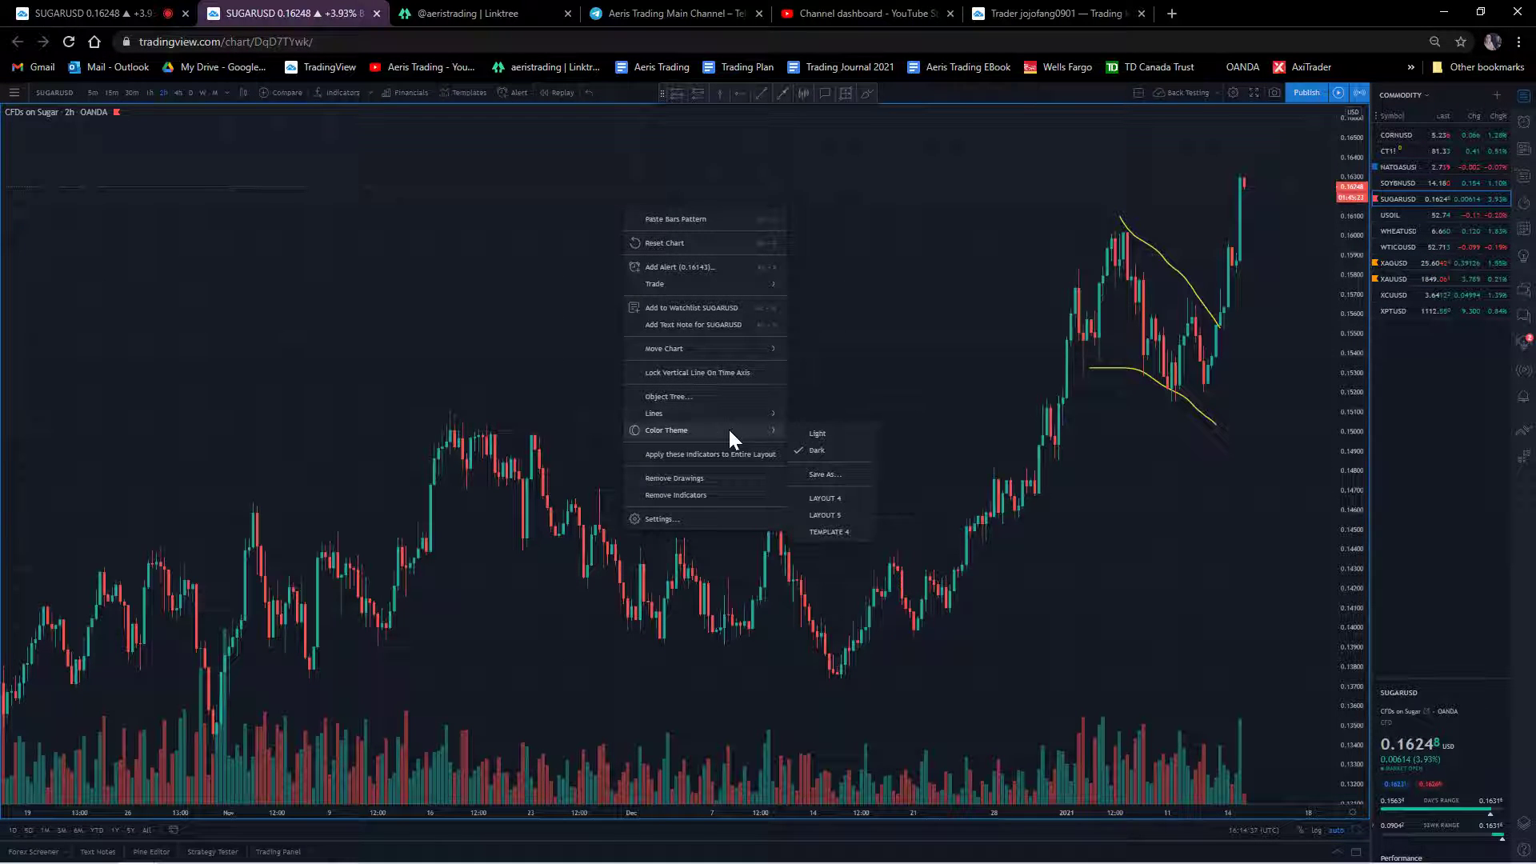
pyautogui.click(822, 433)
pyautogui.rightClick(658, 280)
pyautogui.moveTo(744, 501)
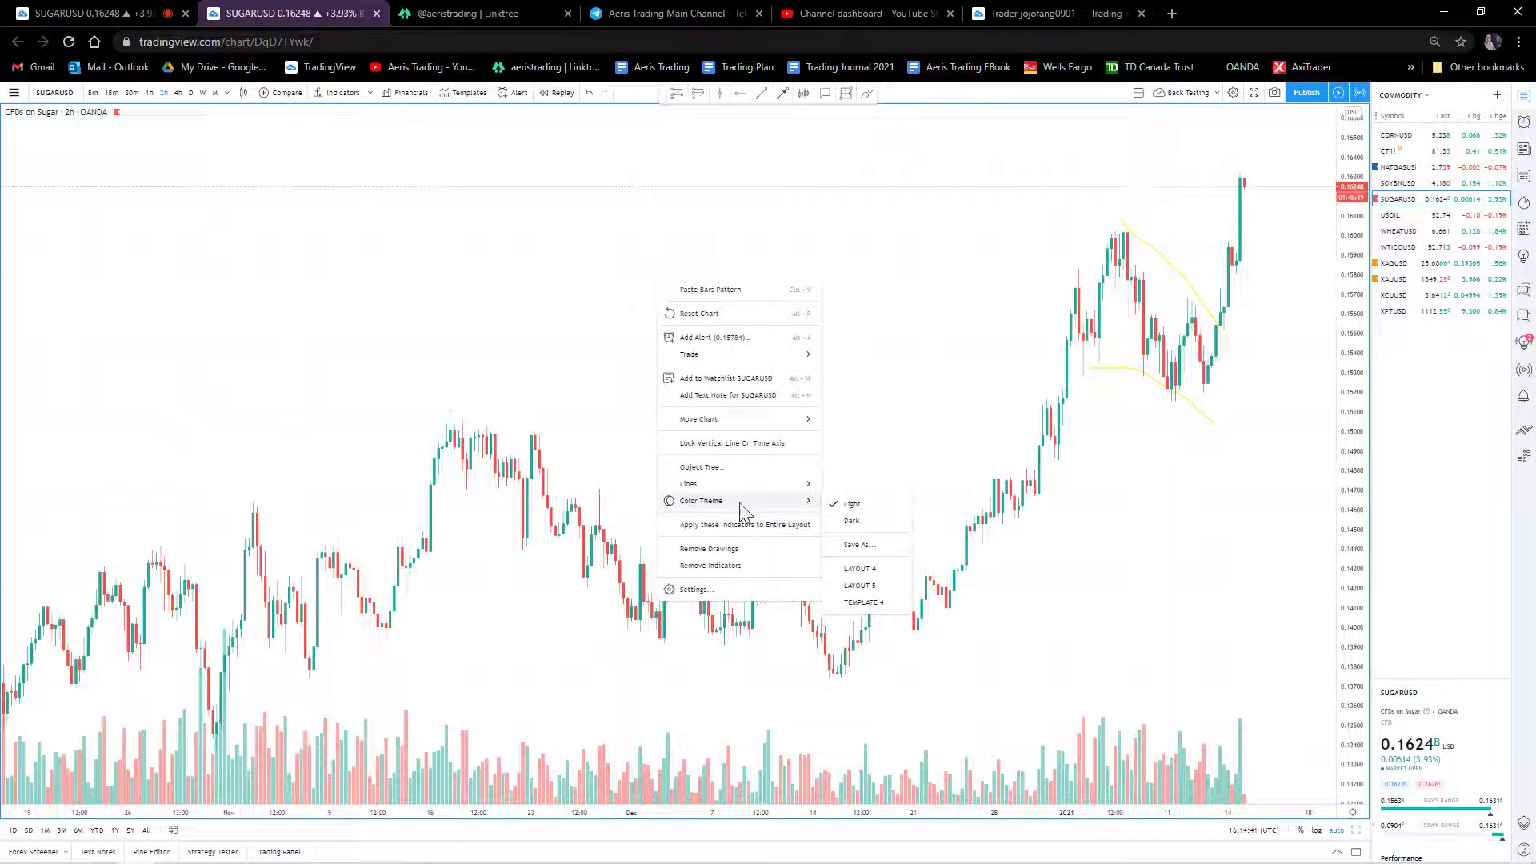
pyautogui.click(850, 522)
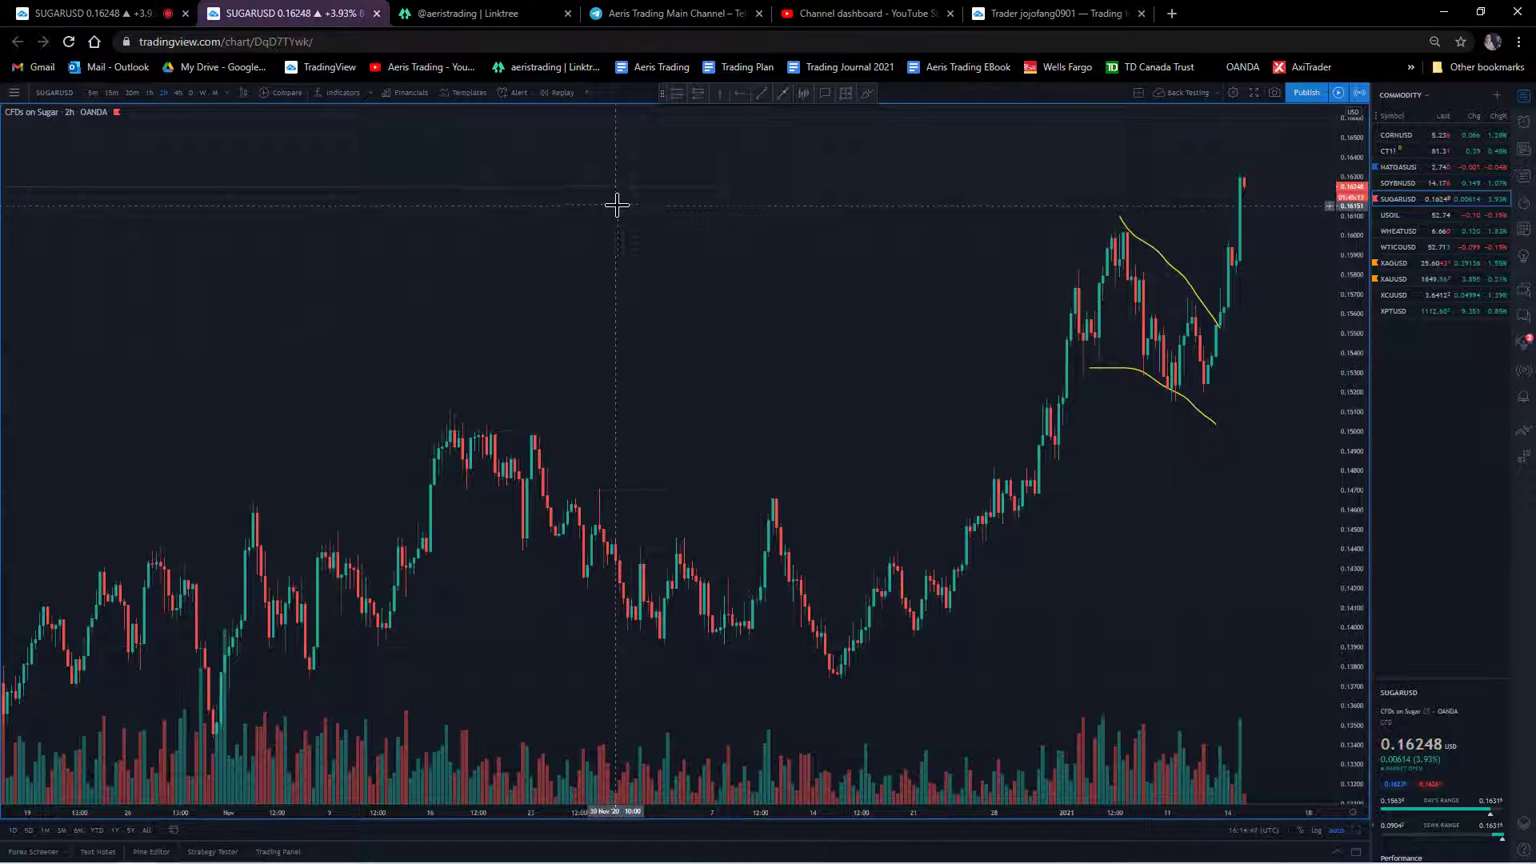
# - List the saved color themes, and view the sugar chart's styling in the Main Chart layout
pyautogui.rightClick(644, 230)
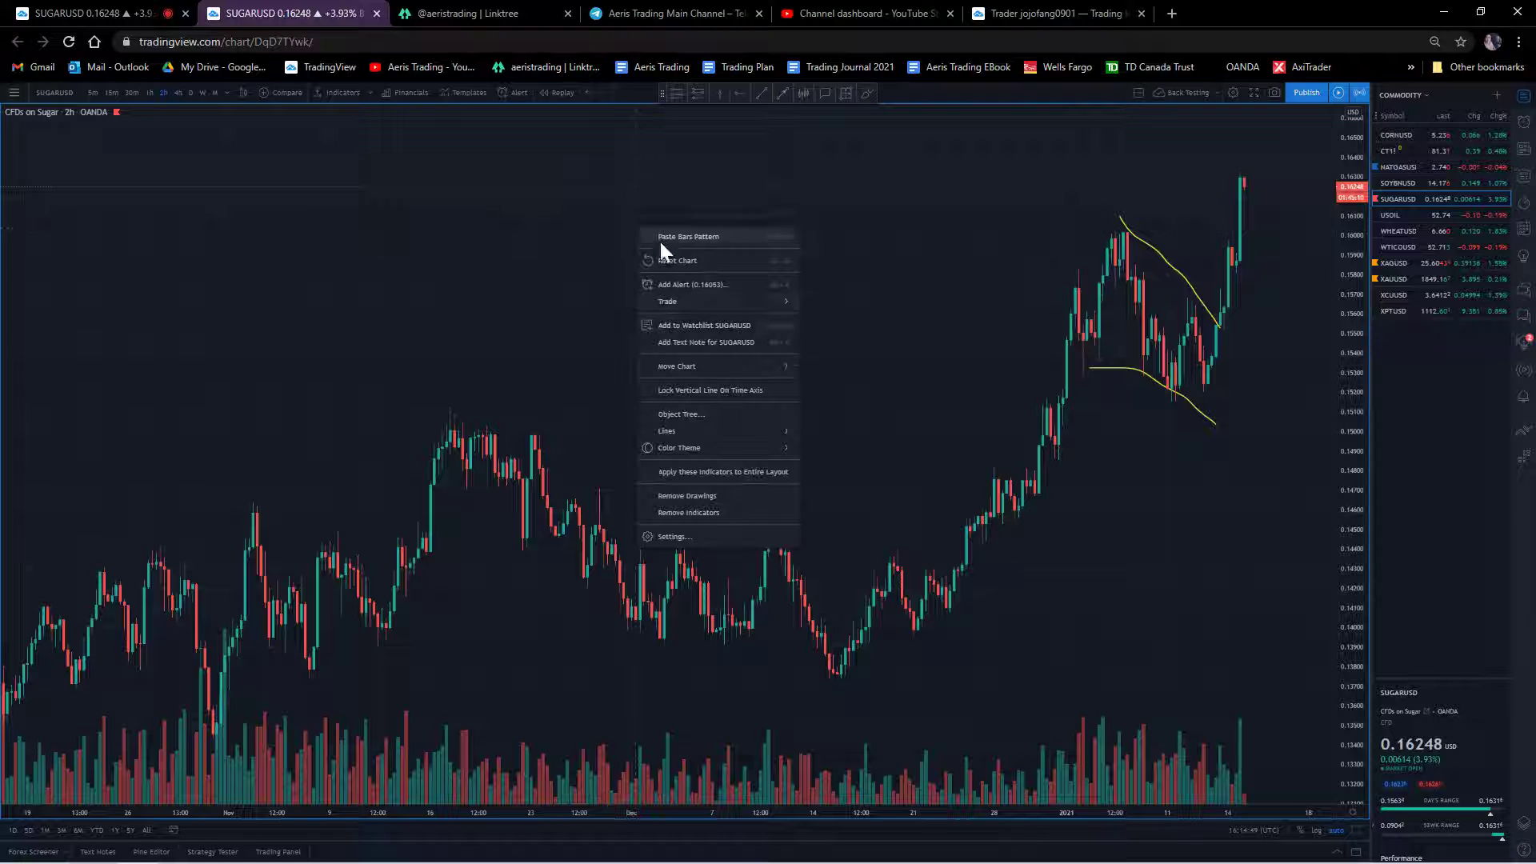
pyautogui.moveTo(722, 453)
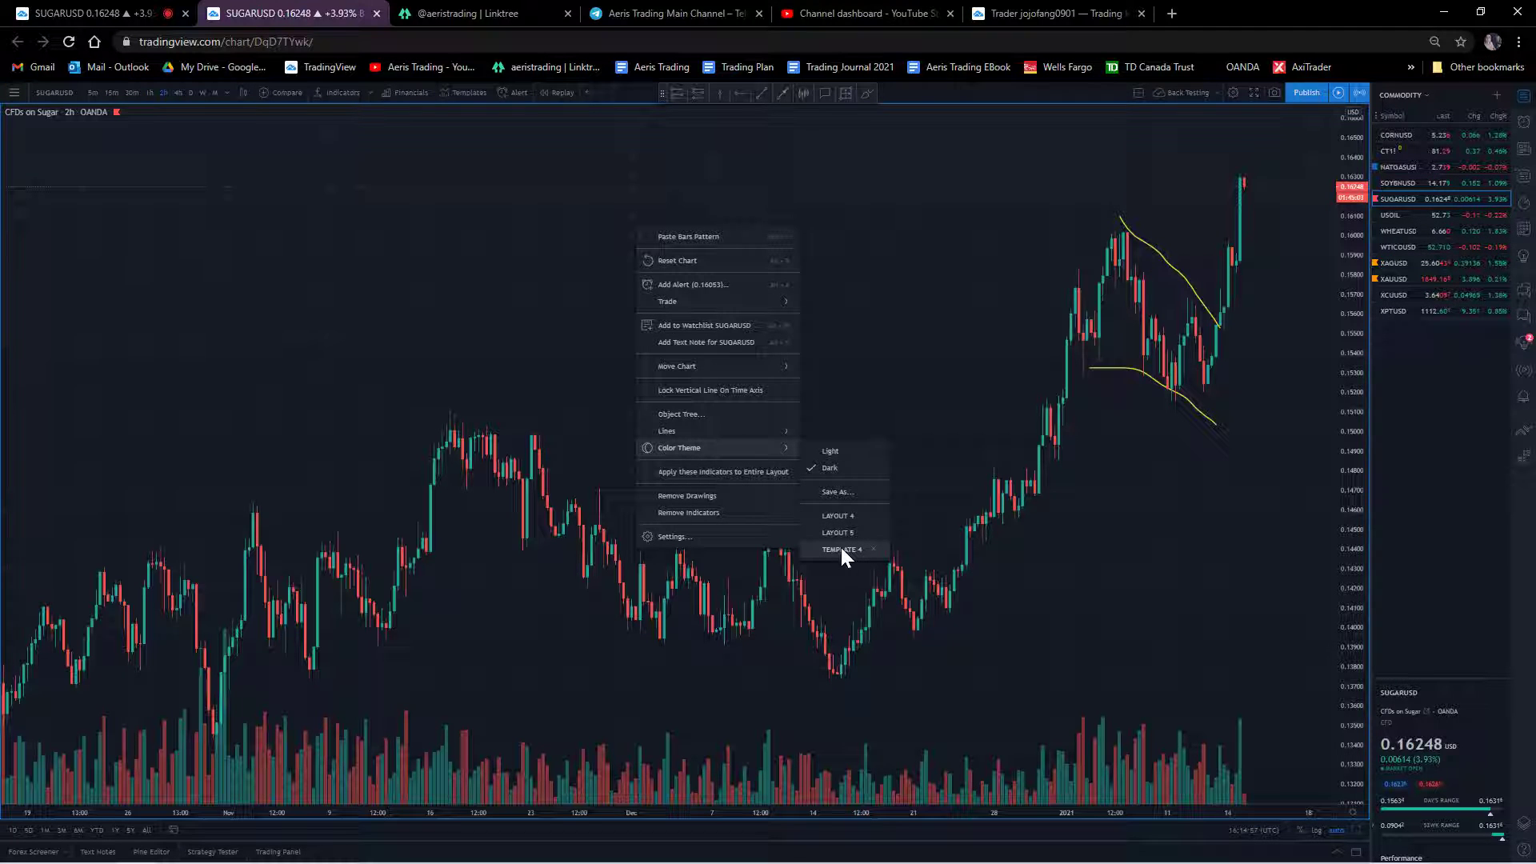
pyautogui.click(90, 5)
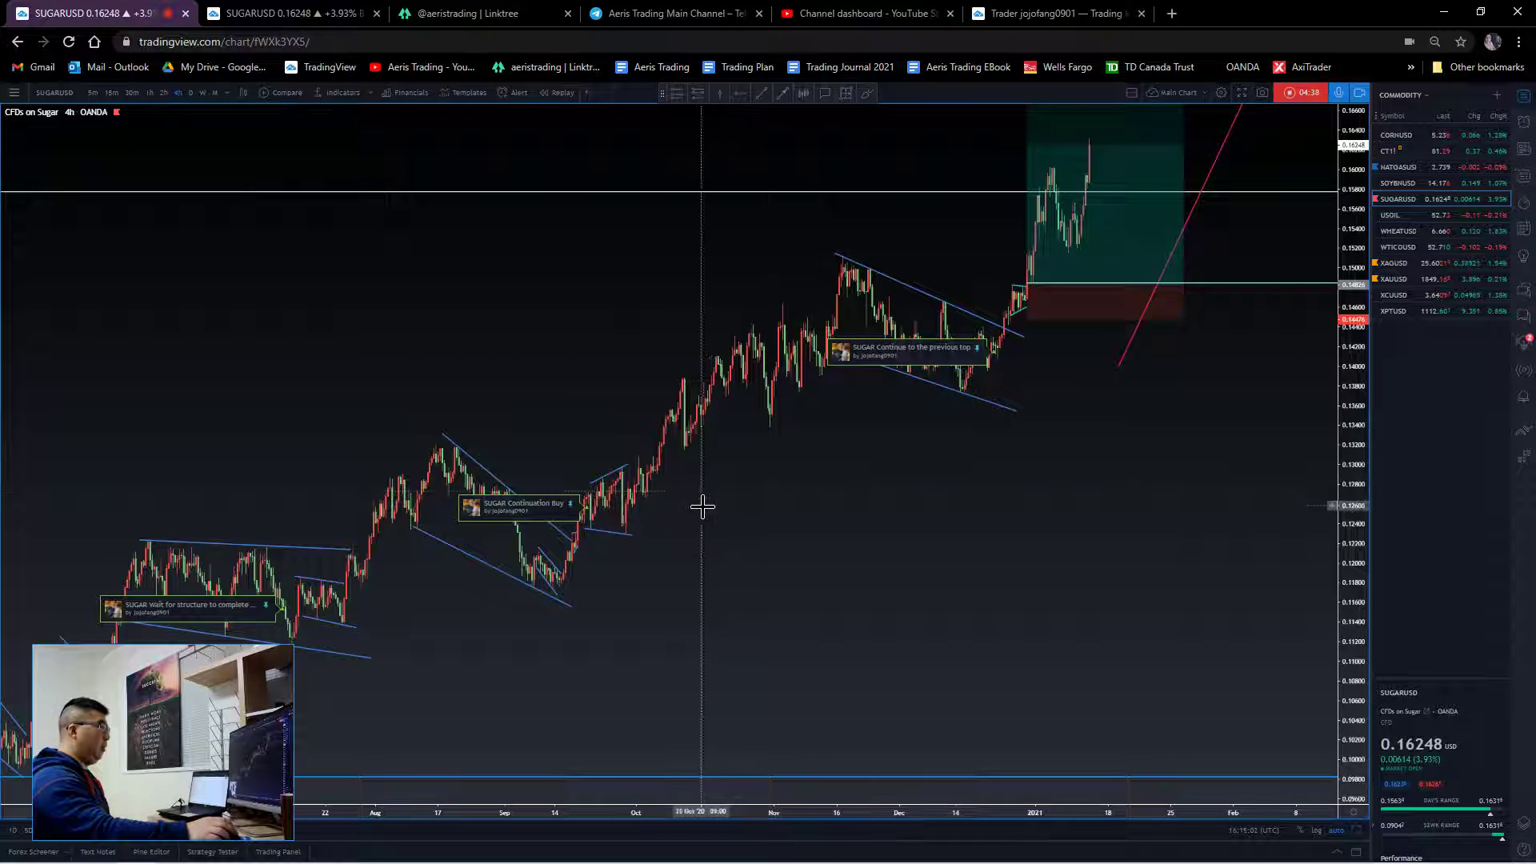
pyautogui.scroll(-2, 822, 492)
pyautogui.scroll(1, 822, 492)
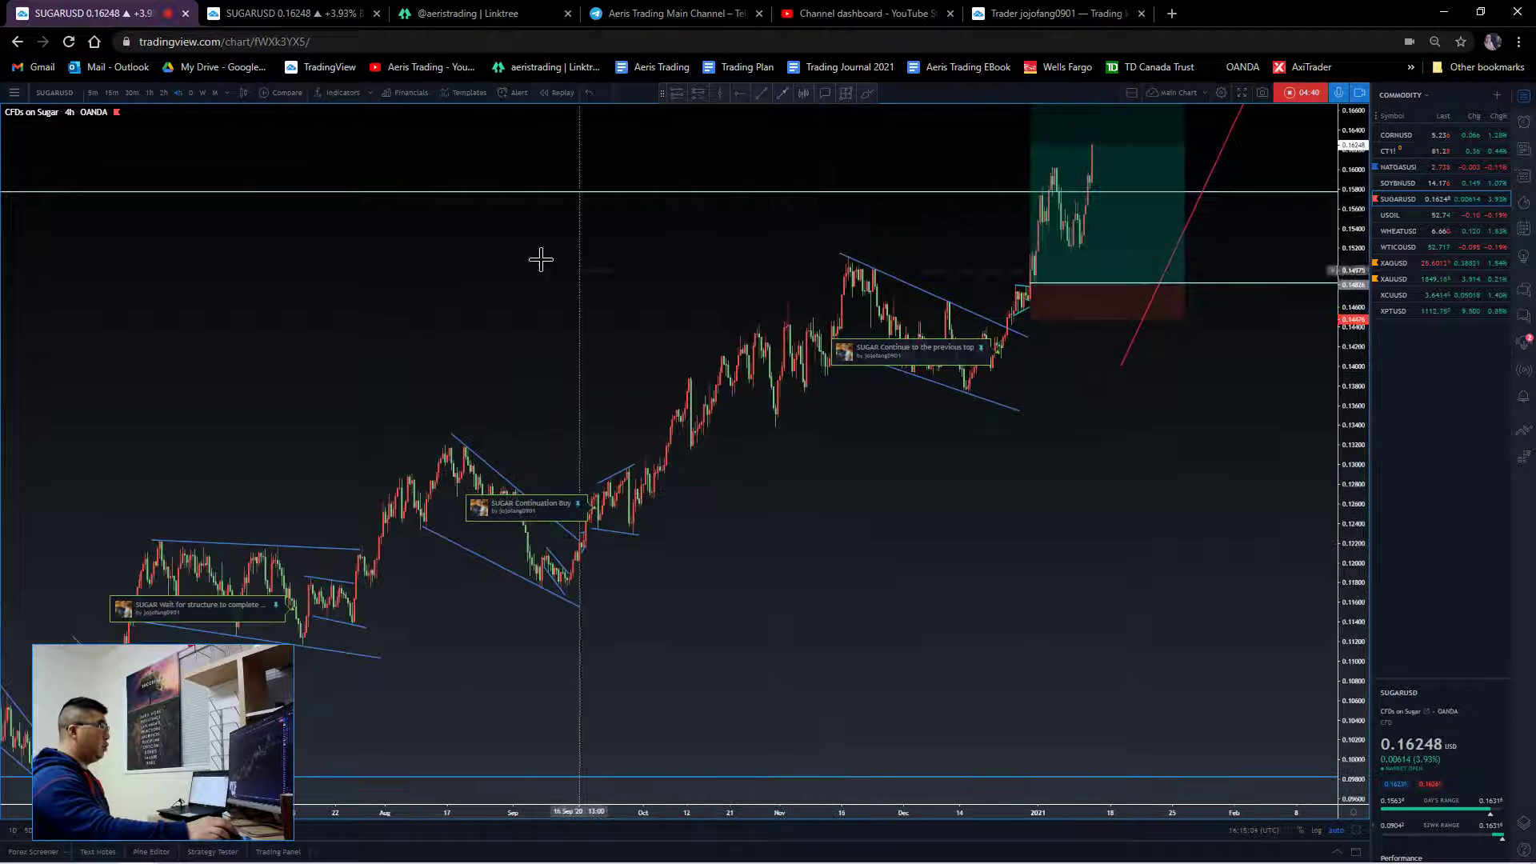
# - Return to the Back Testing layout and try the TEMPLATE 4 color theme on the chart
pyautogui.click(311, 11)
pyautogui.rightClick(637, 230)
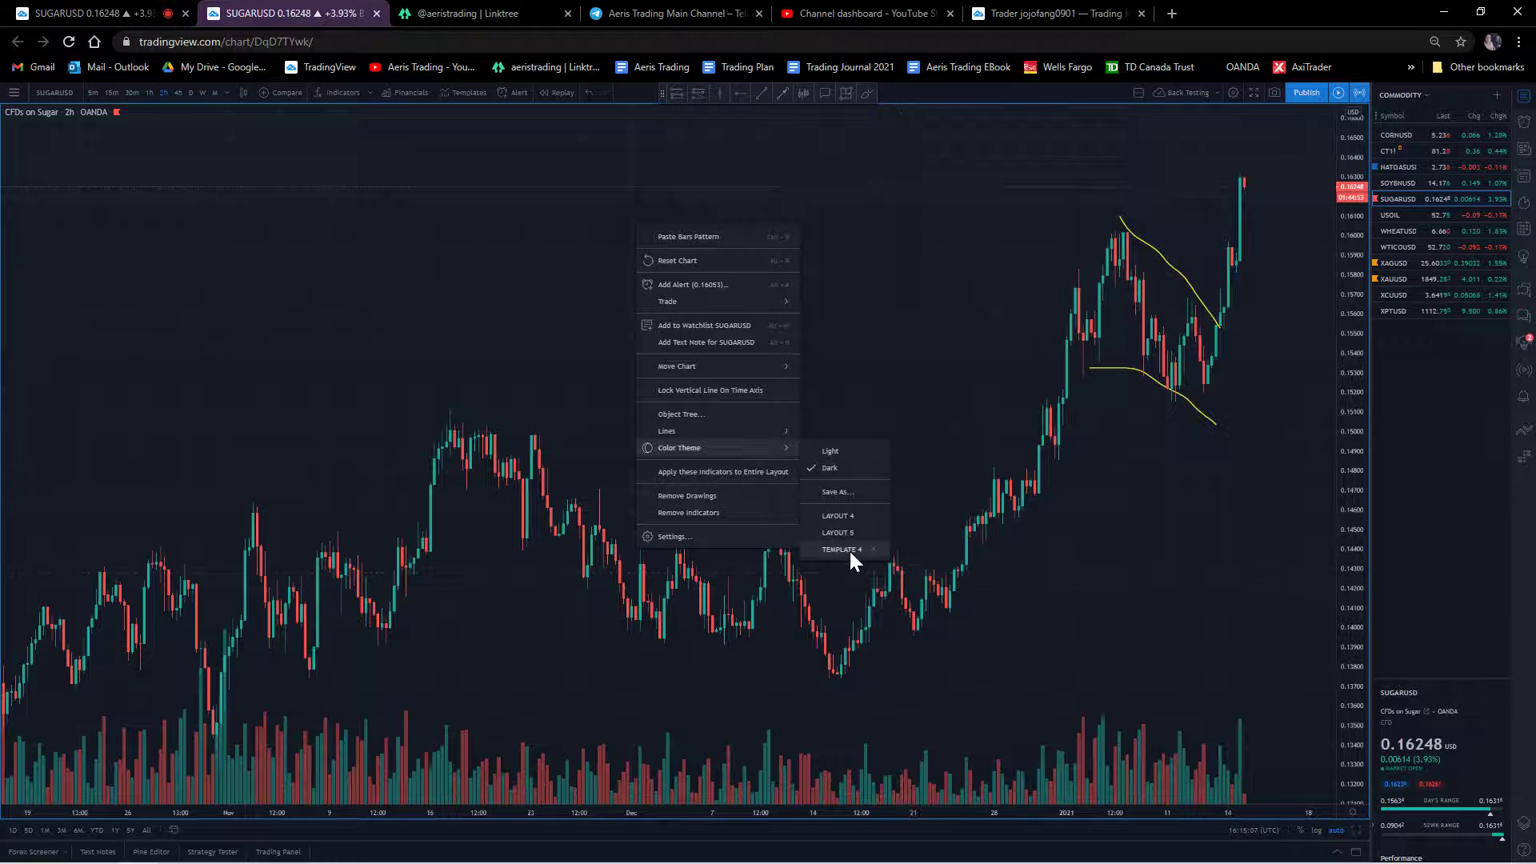
pyautogui.click(848, 549)
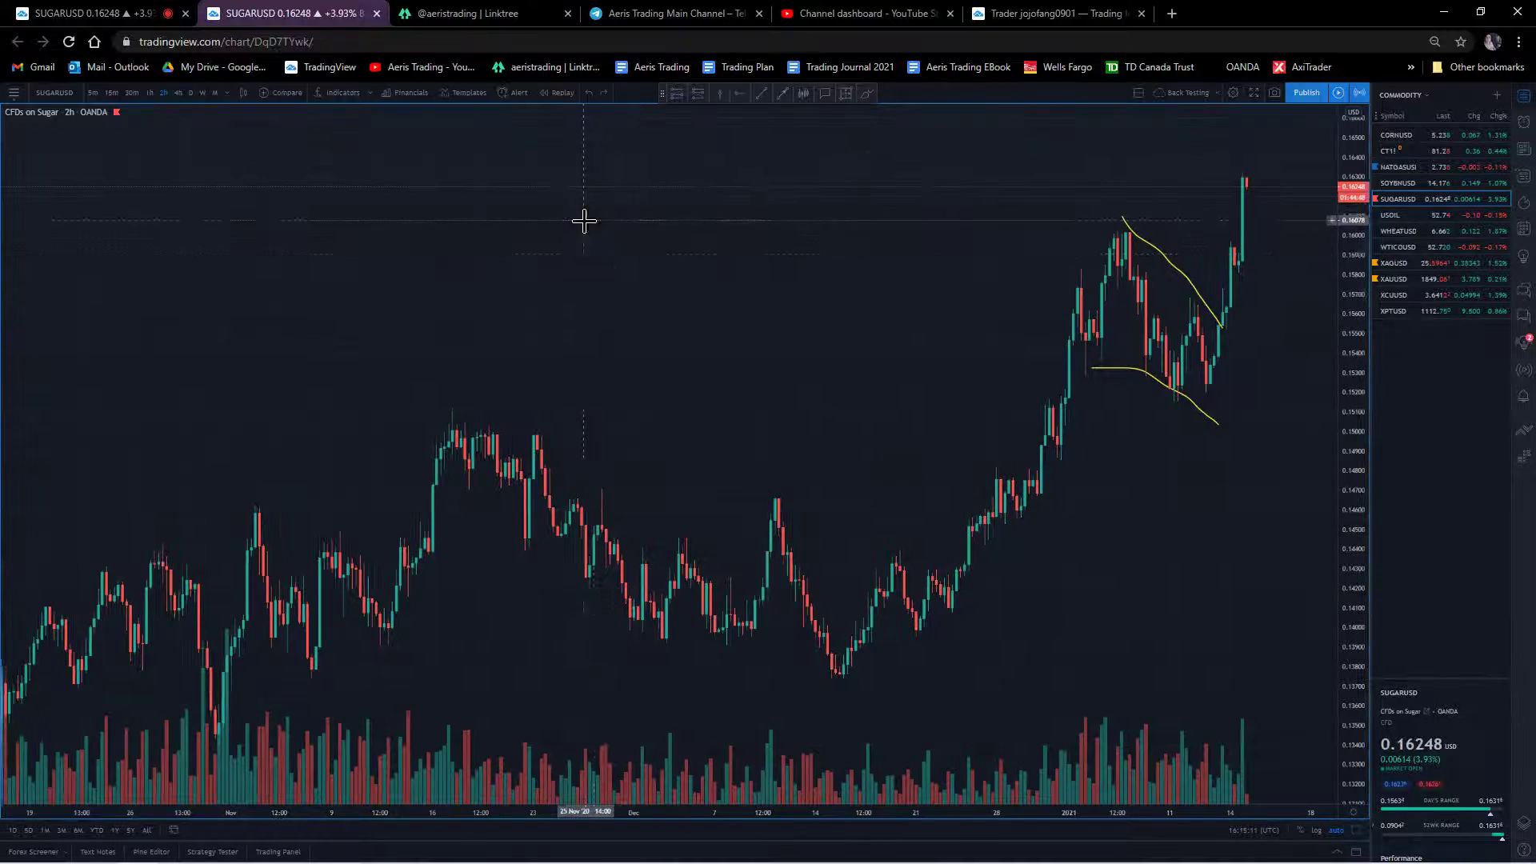
# - In the chart's symbol settings, color the rising candles with yellow bodies, yellow borders and pink wicks
pyautogui.rightClick(591, 276)
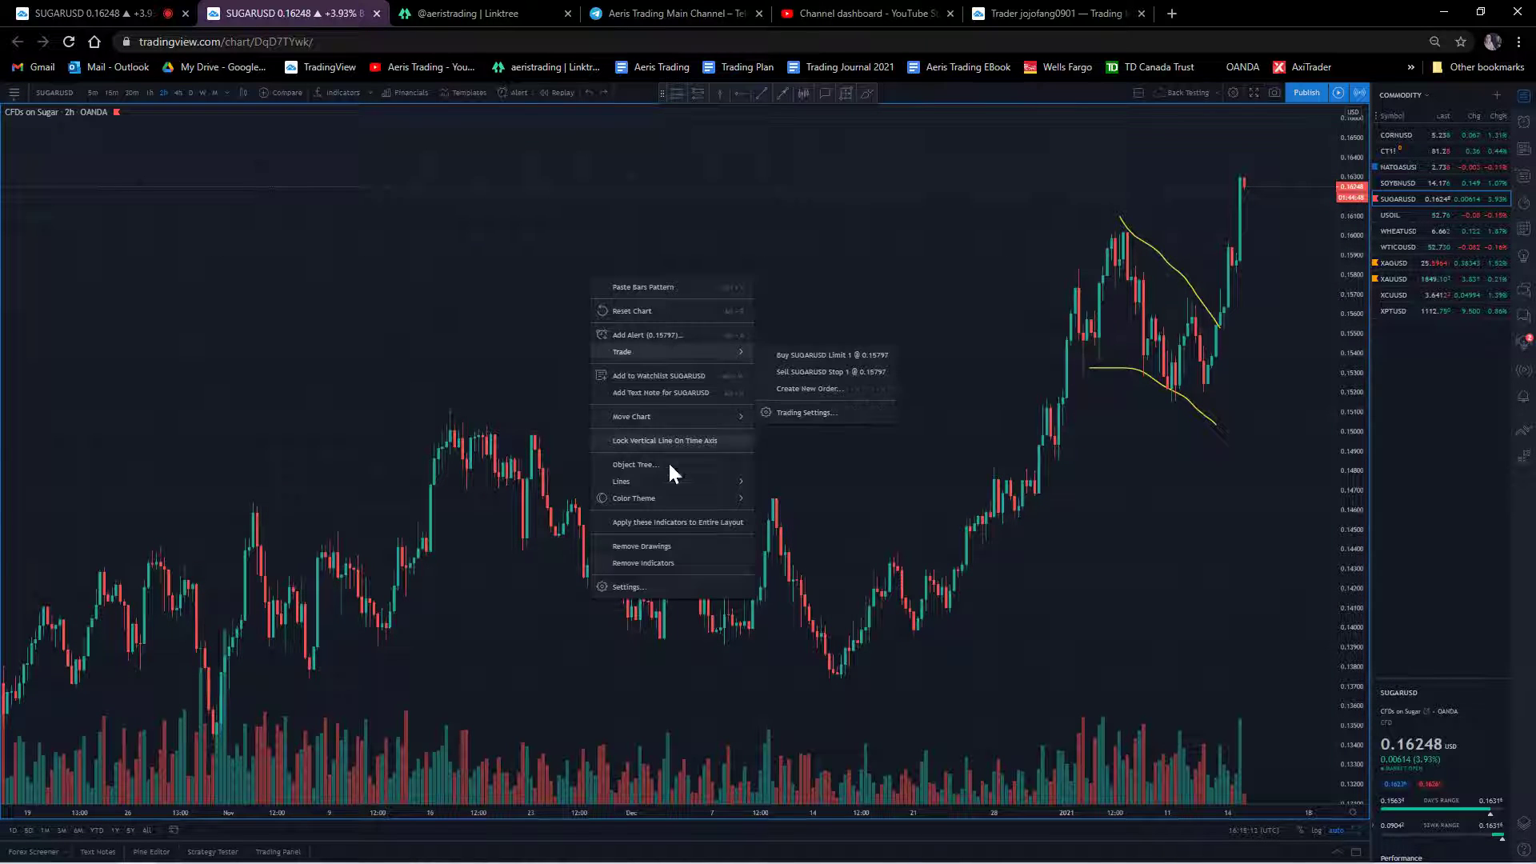
pyautogui.click(628, 587)
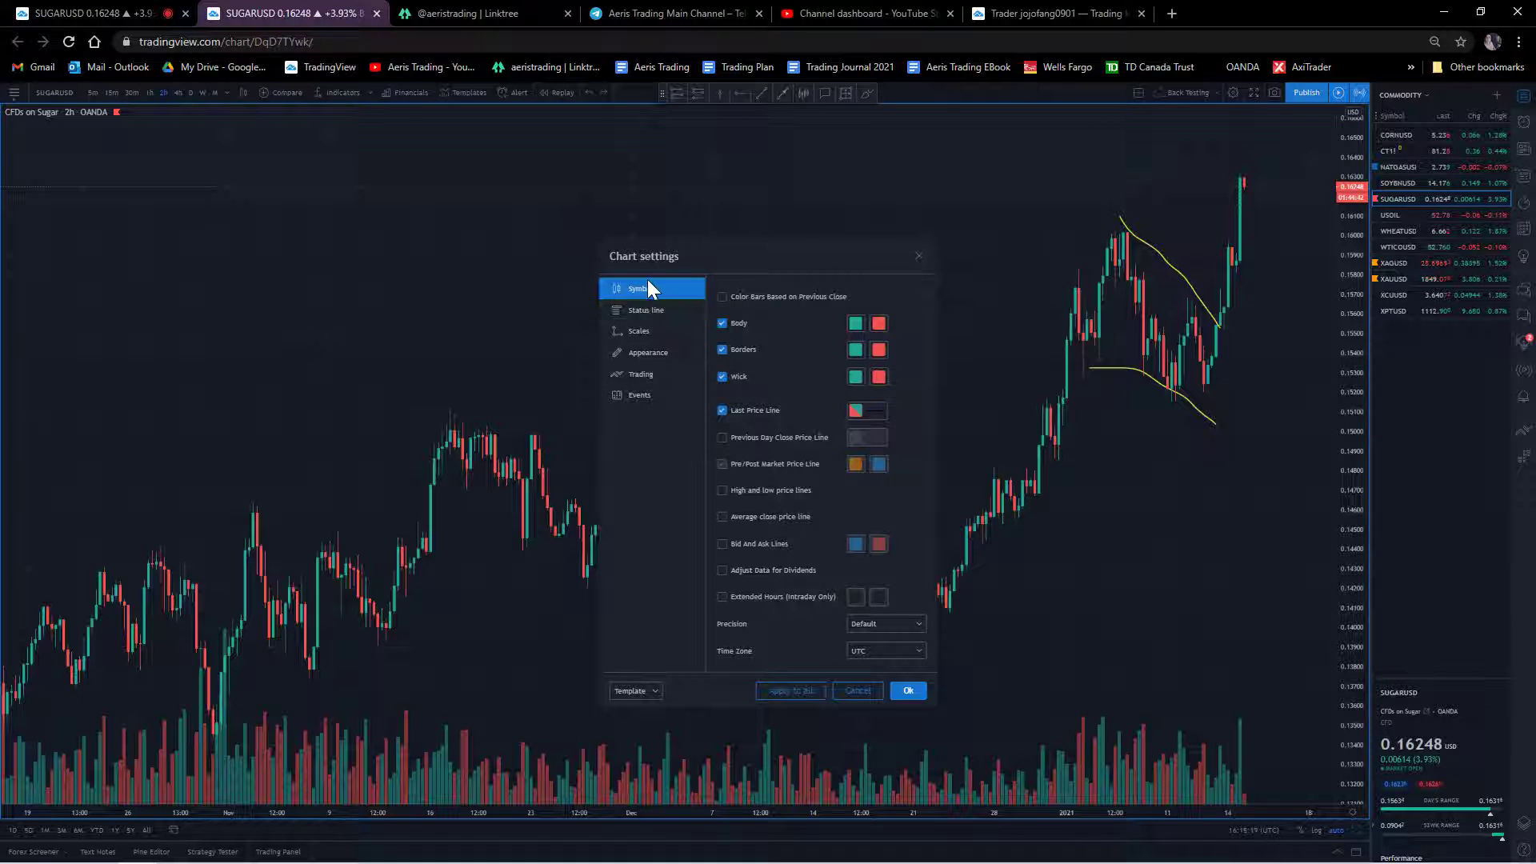
pyautogui.click(851, 320)
pyautogui.click(885, 330)
pyautogui.click(856, 376)
pyautogui.click(875, 461)
pyautogui.click(862, 348)
pyautogui.click(883, 388)
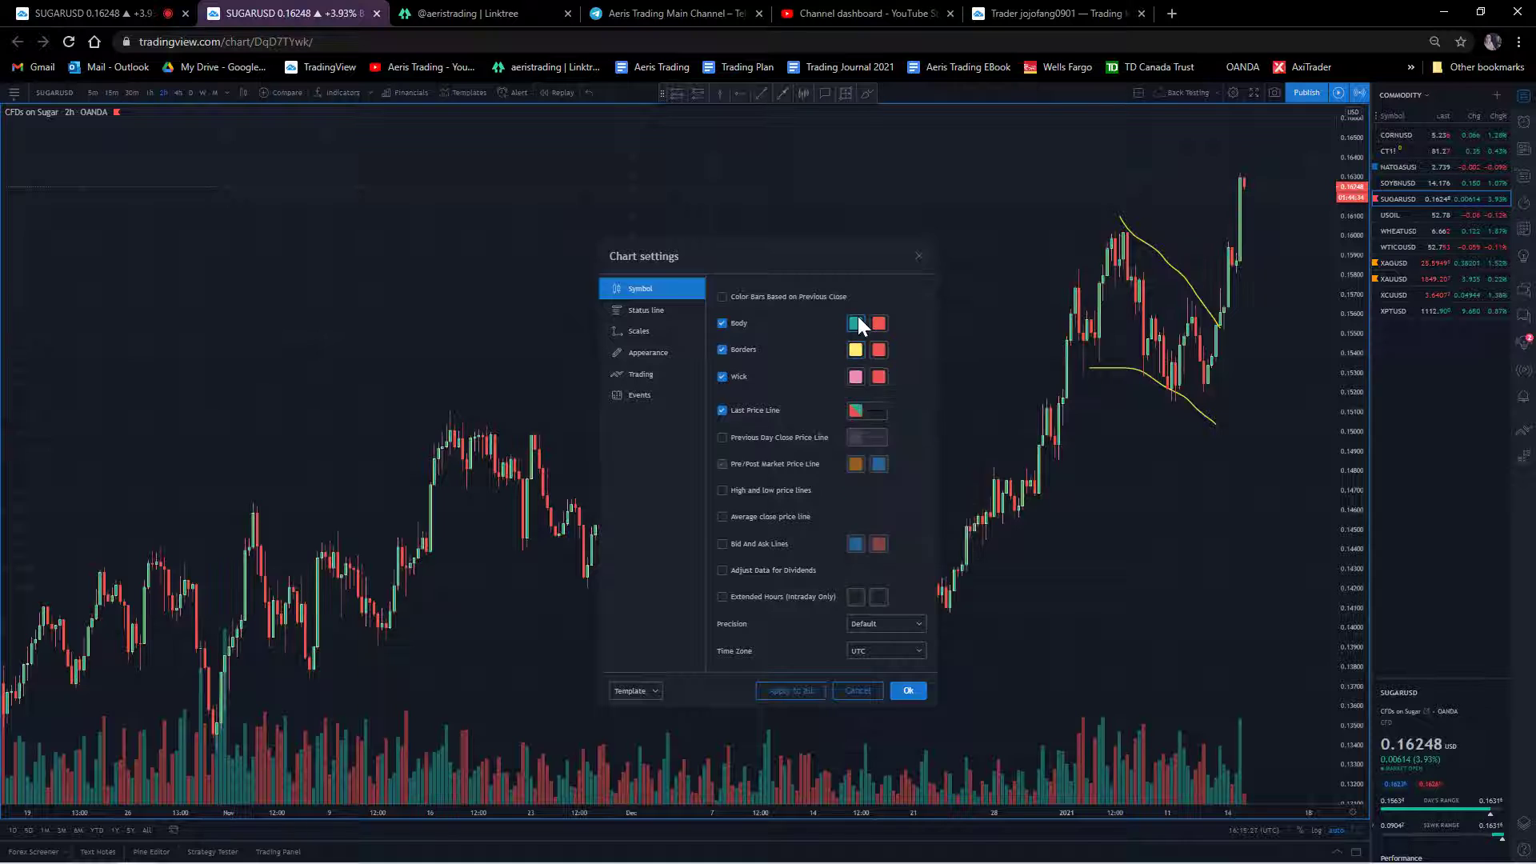
pyautogui.click(855, 323)
pyautogui.click(884, 362)
pyautogui.click(803, 359)
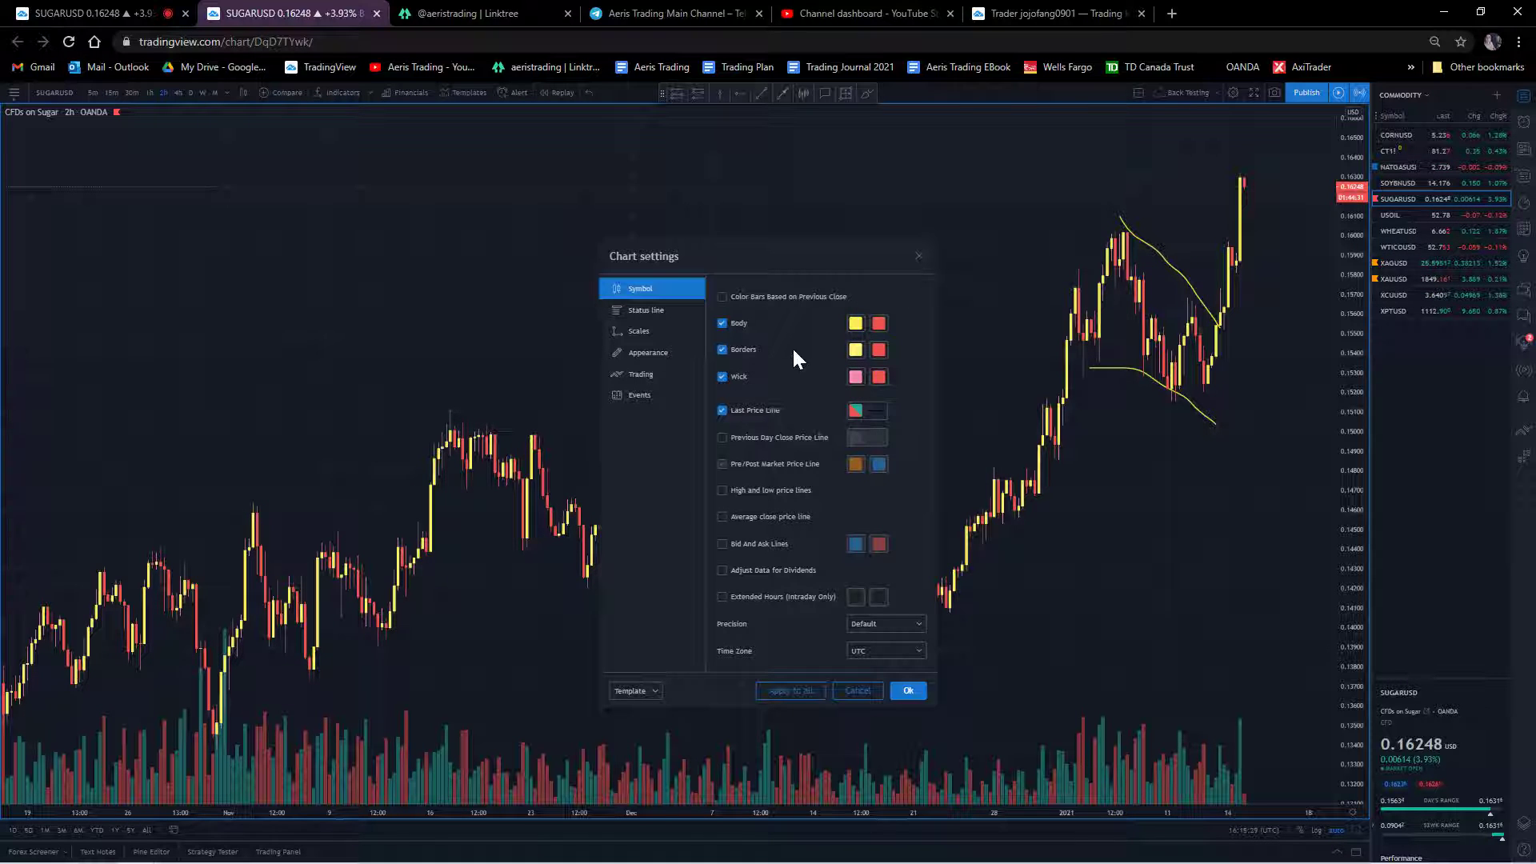
# - In the status line settings, hide the symbol description and show it again
pyautogui.click(645, 310)
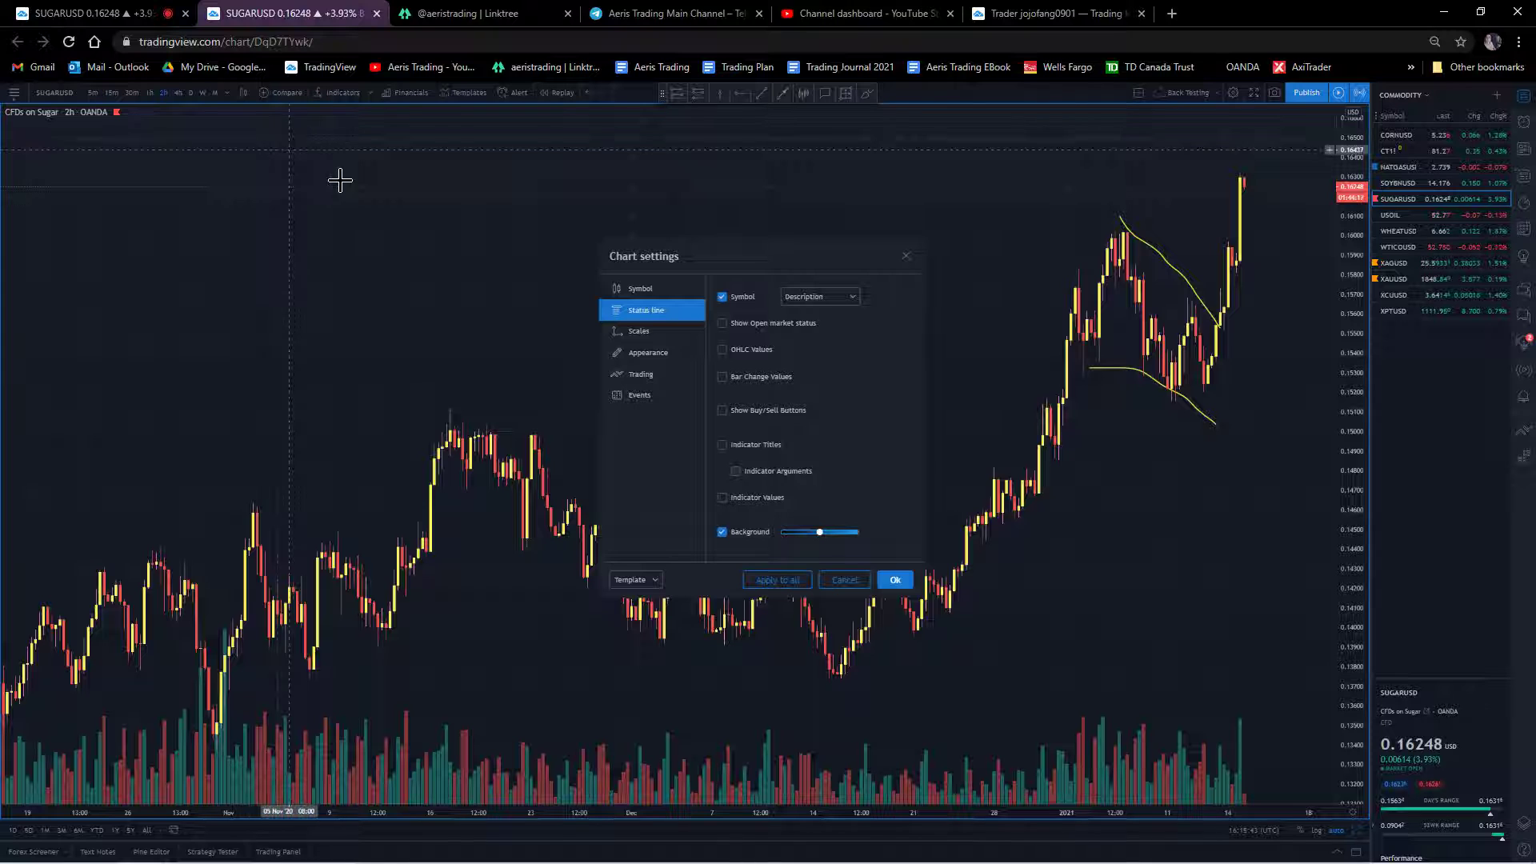
pyautogui.click(726, 295)
pyautogui.click(726, 295)
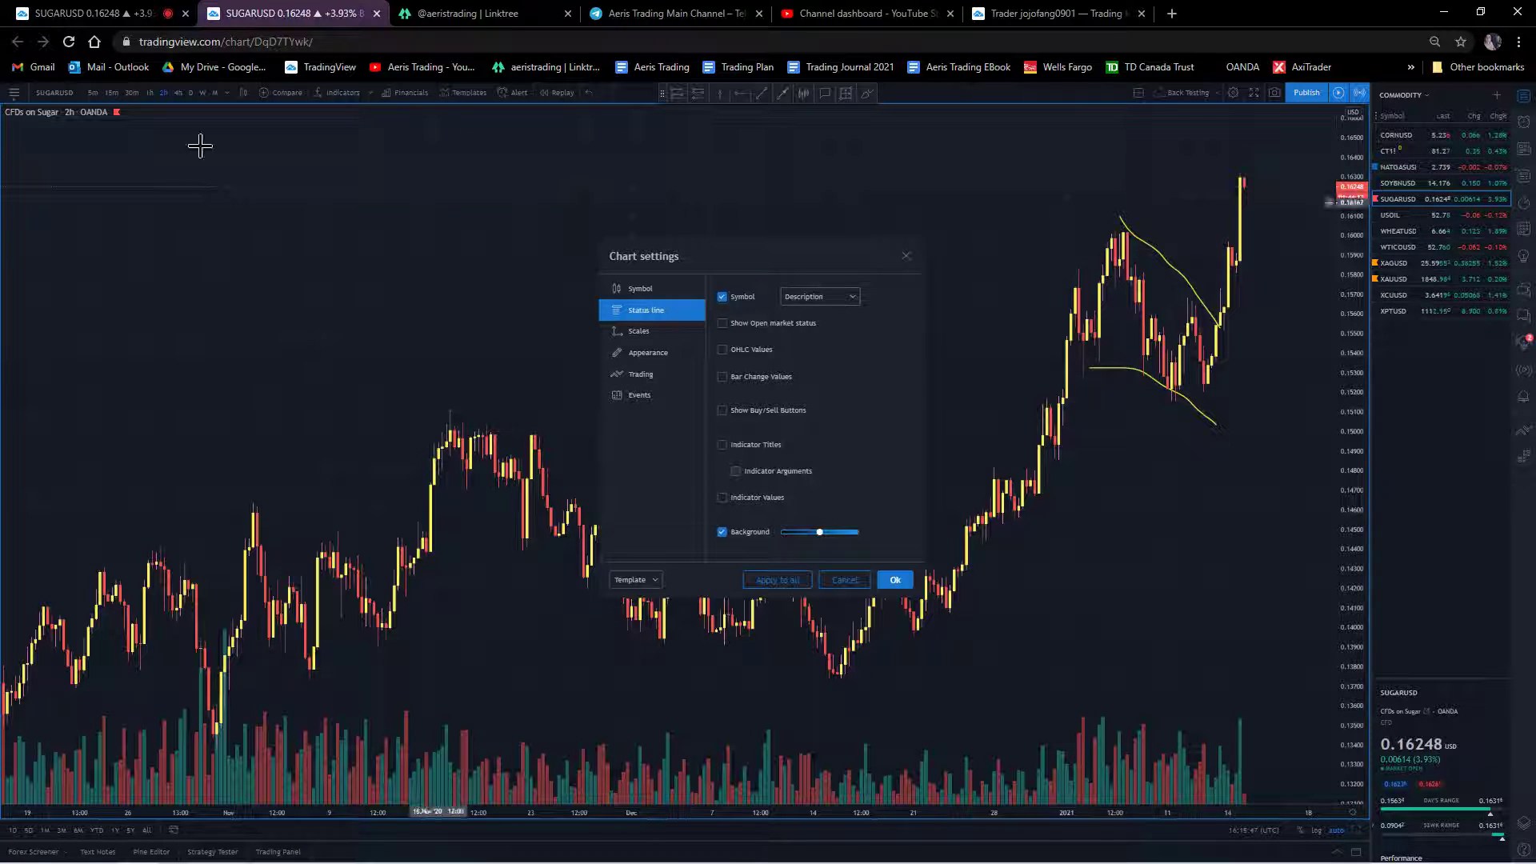
# - In the scales settings, turn off Countdown To Bar Close and Currency
pyautogui.click(655, 330)
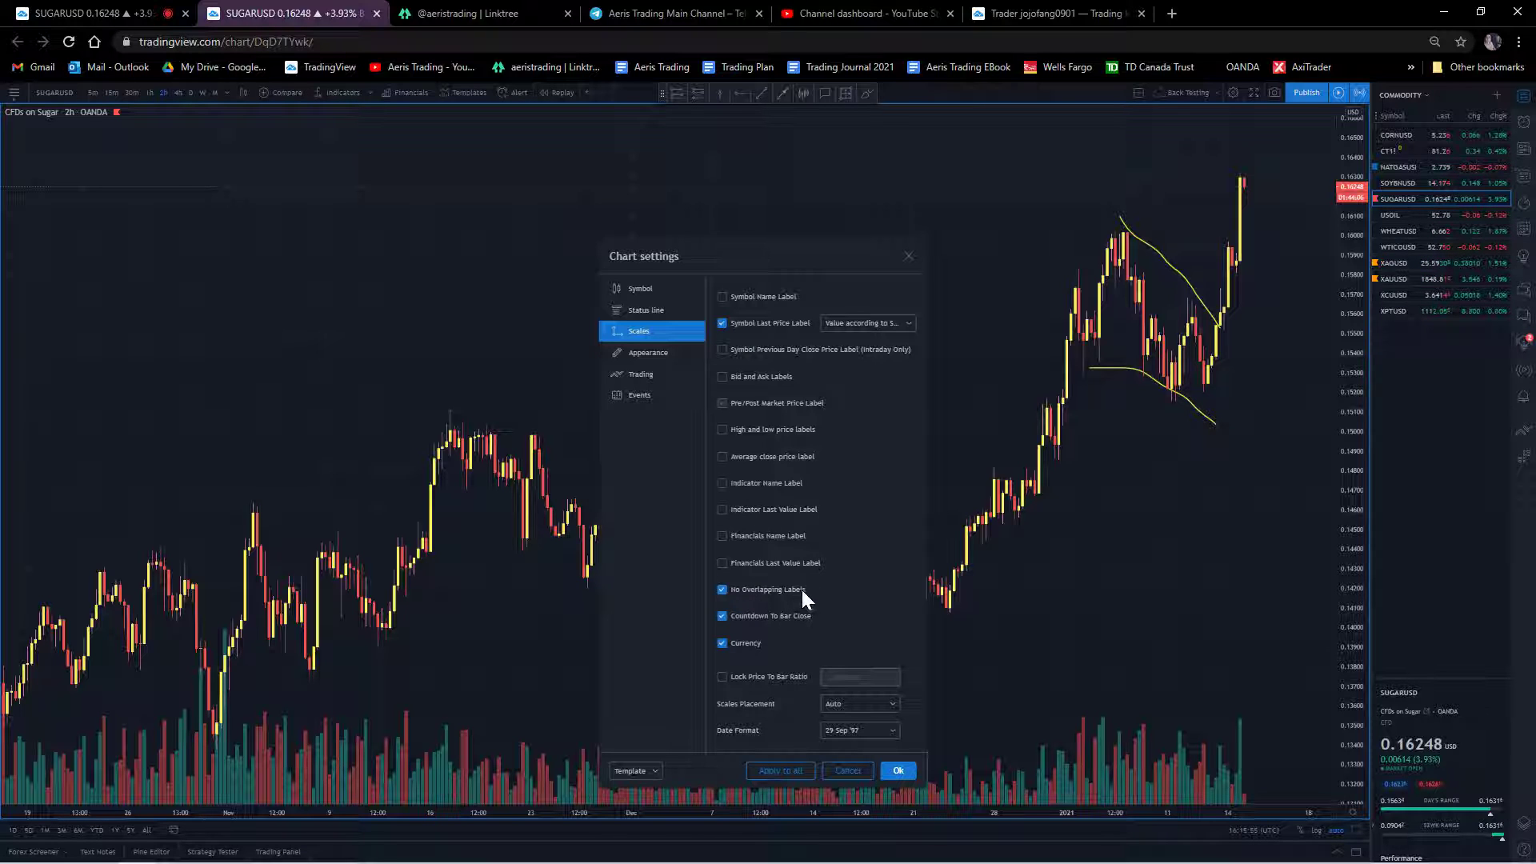
pyautogui.click(720, 641)
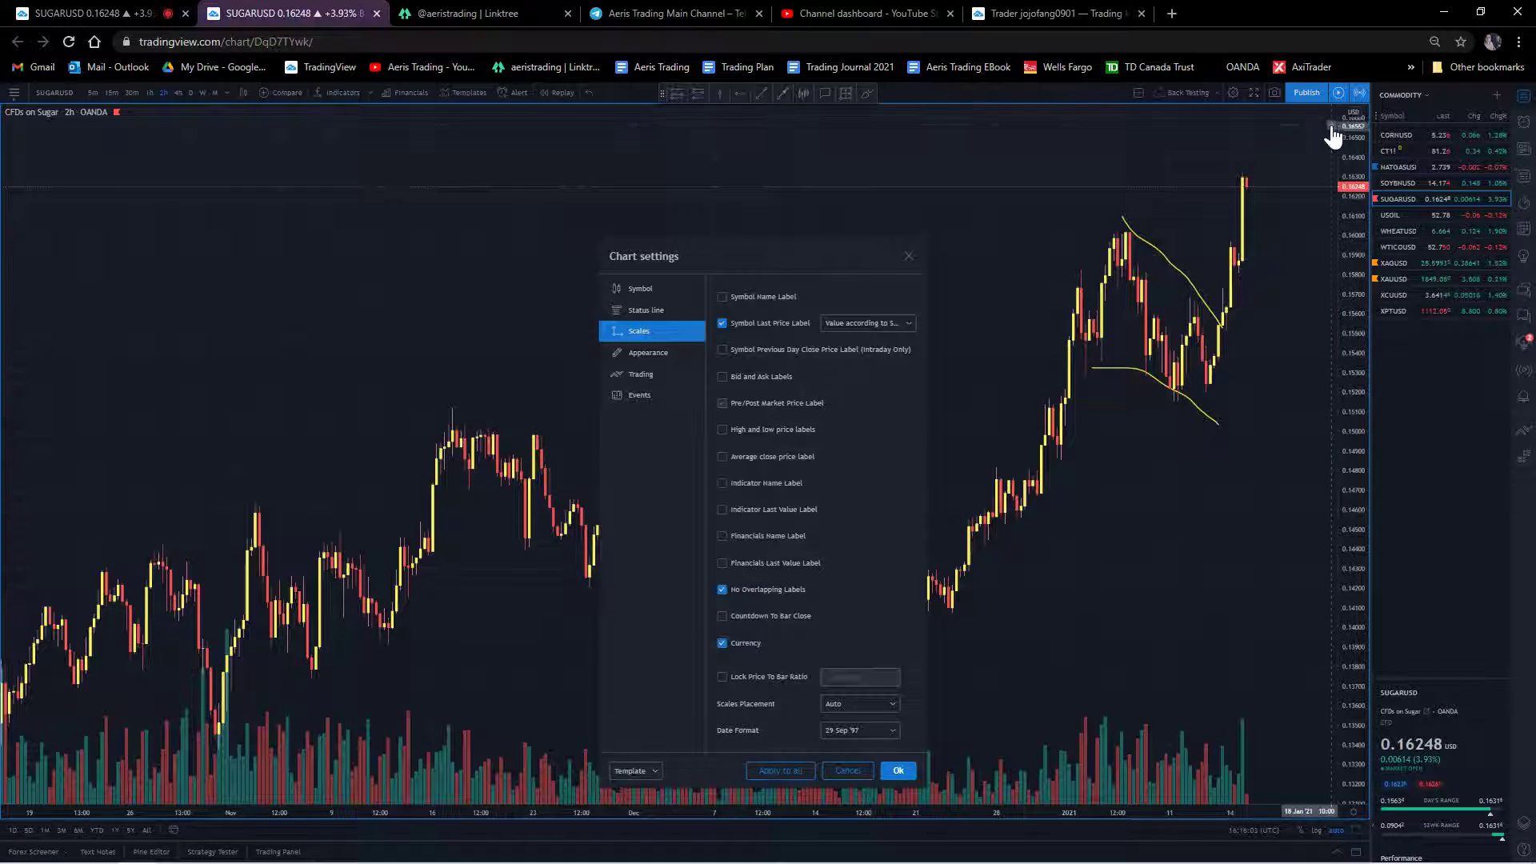
pyautogui.click(721, 590)
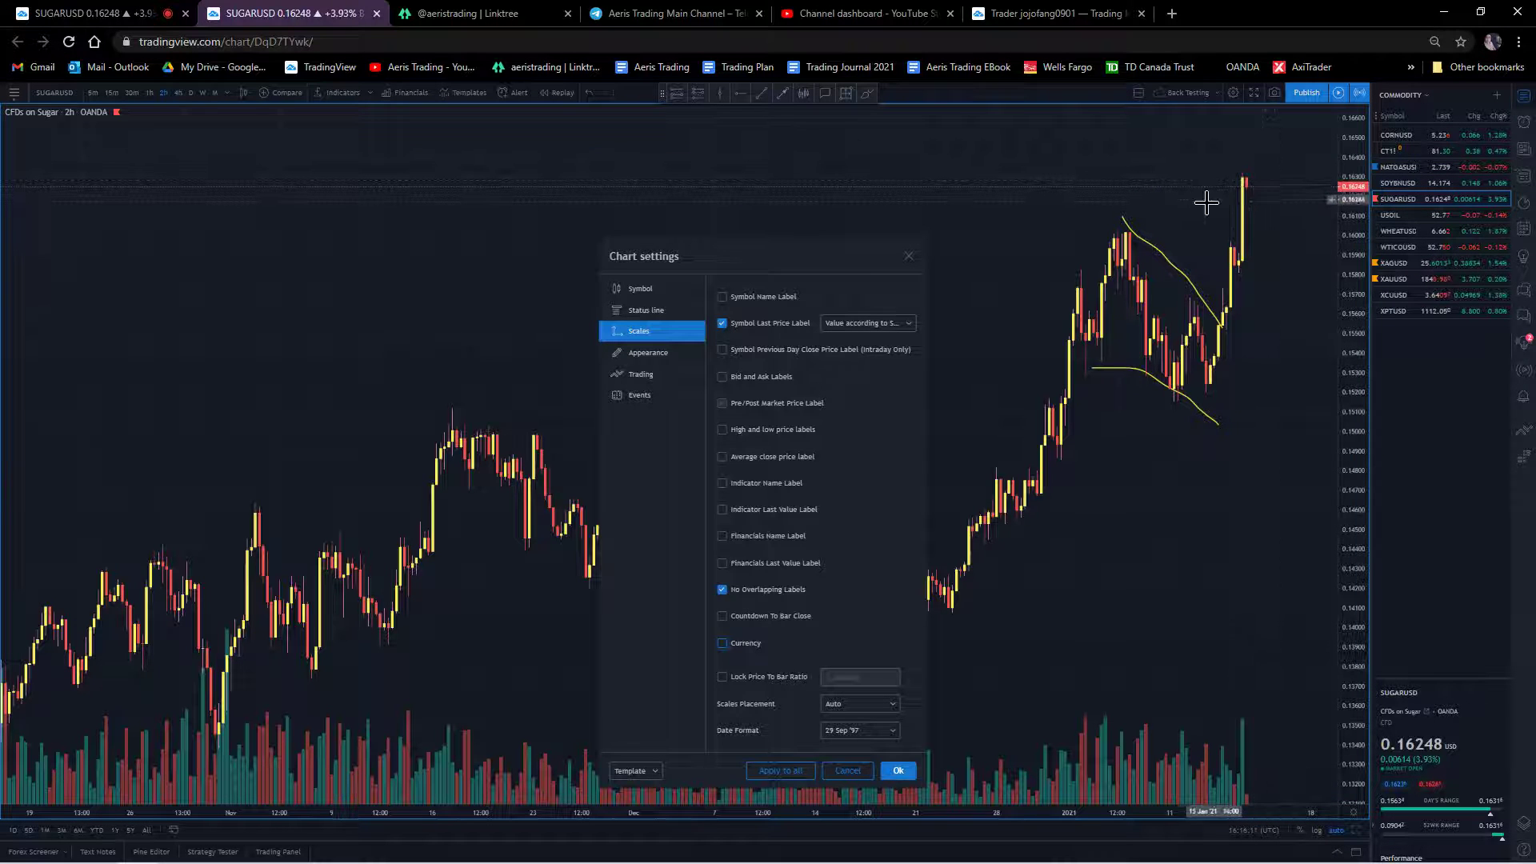
# - In the appearance settings, try a gradient chart background running from light red to pale teal
pyautogui.click(650, 353)
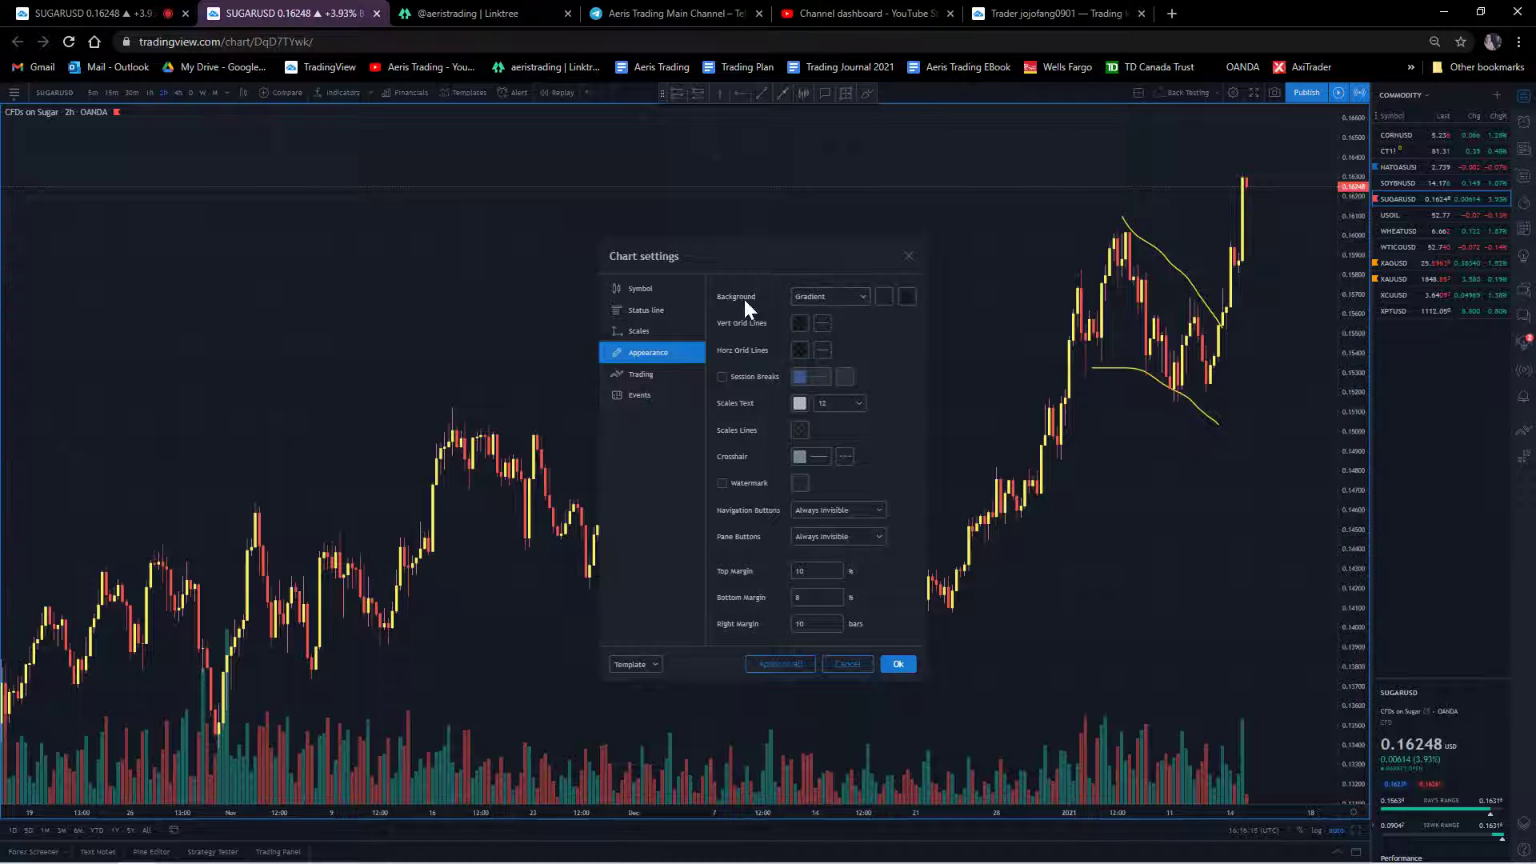
pyautogui.click(830, 298)
pyautogui.click(880, 296)
pyautogui.click(883, 296)
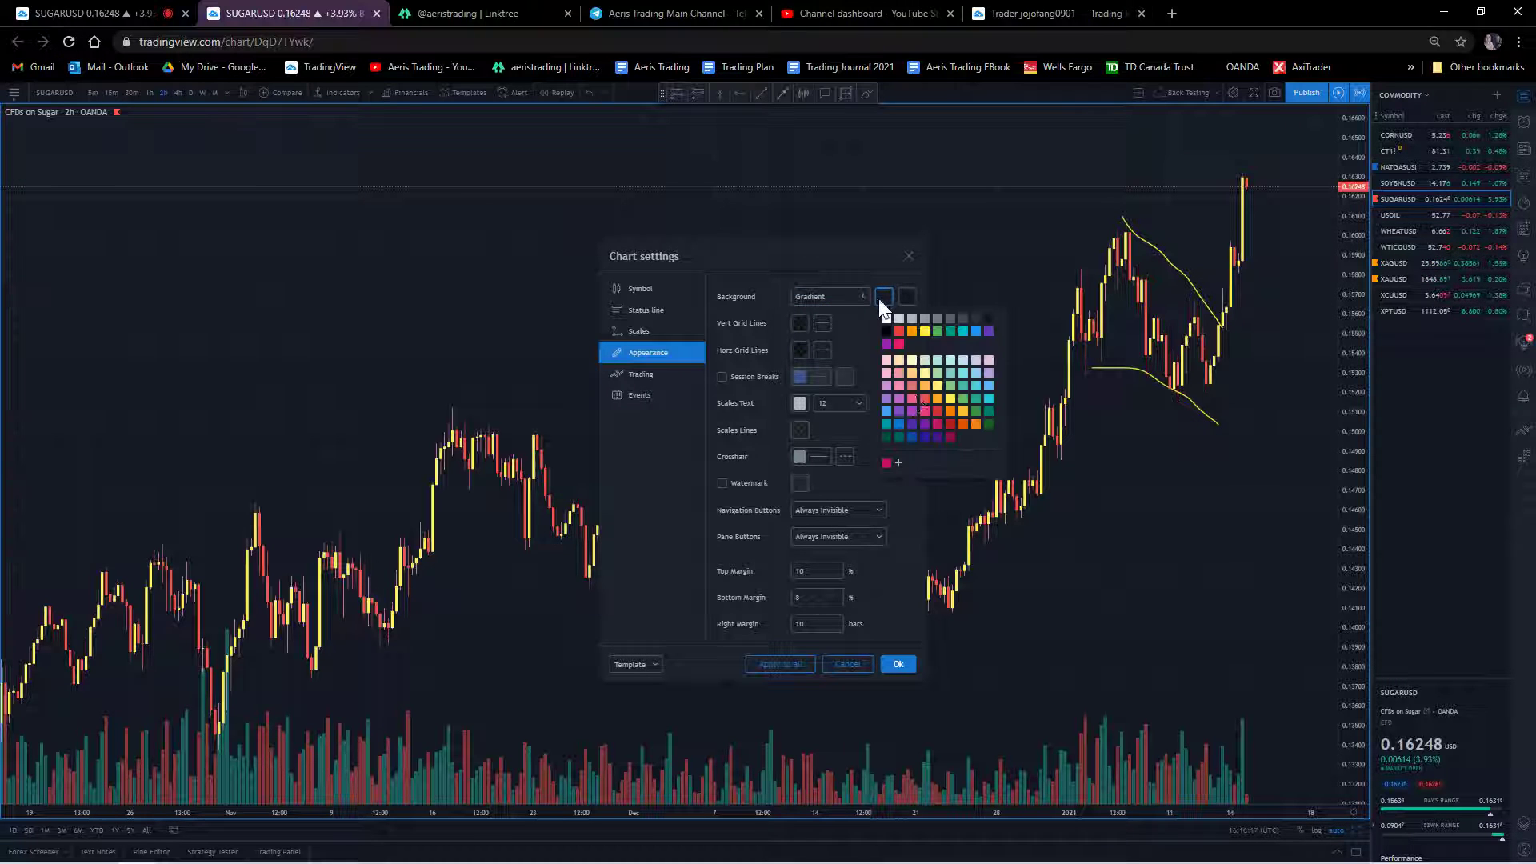
pyautogui.click(909, 387)
pyautogui.click(907, 296)
pyautogui.click(966, 358)
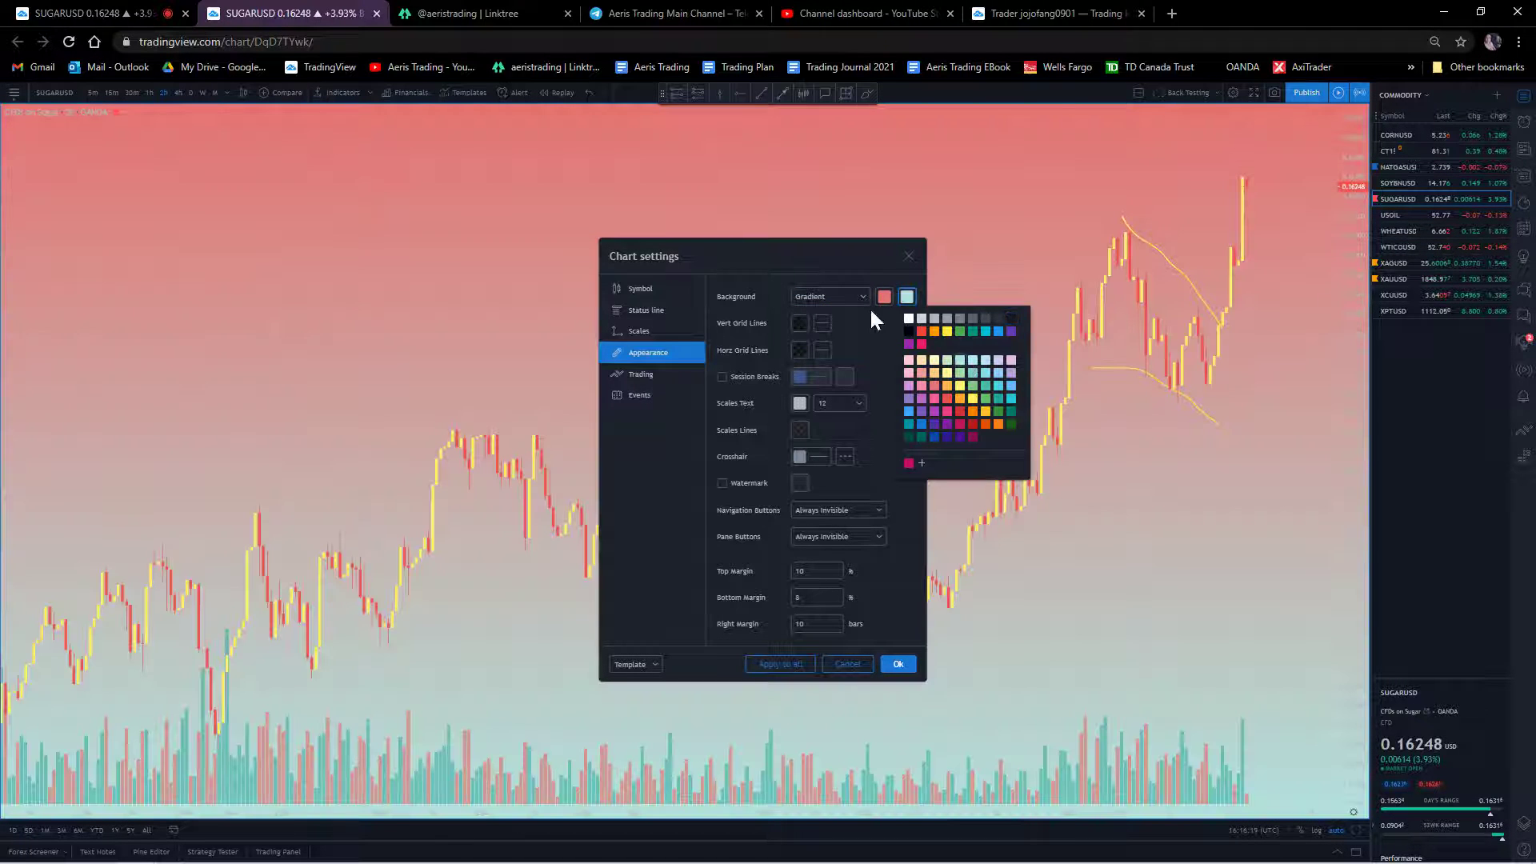
# - Try a gradient chart background running from light gray to cyan
pyautogui.click(884, 296)
pyautogui.click(897, 320)
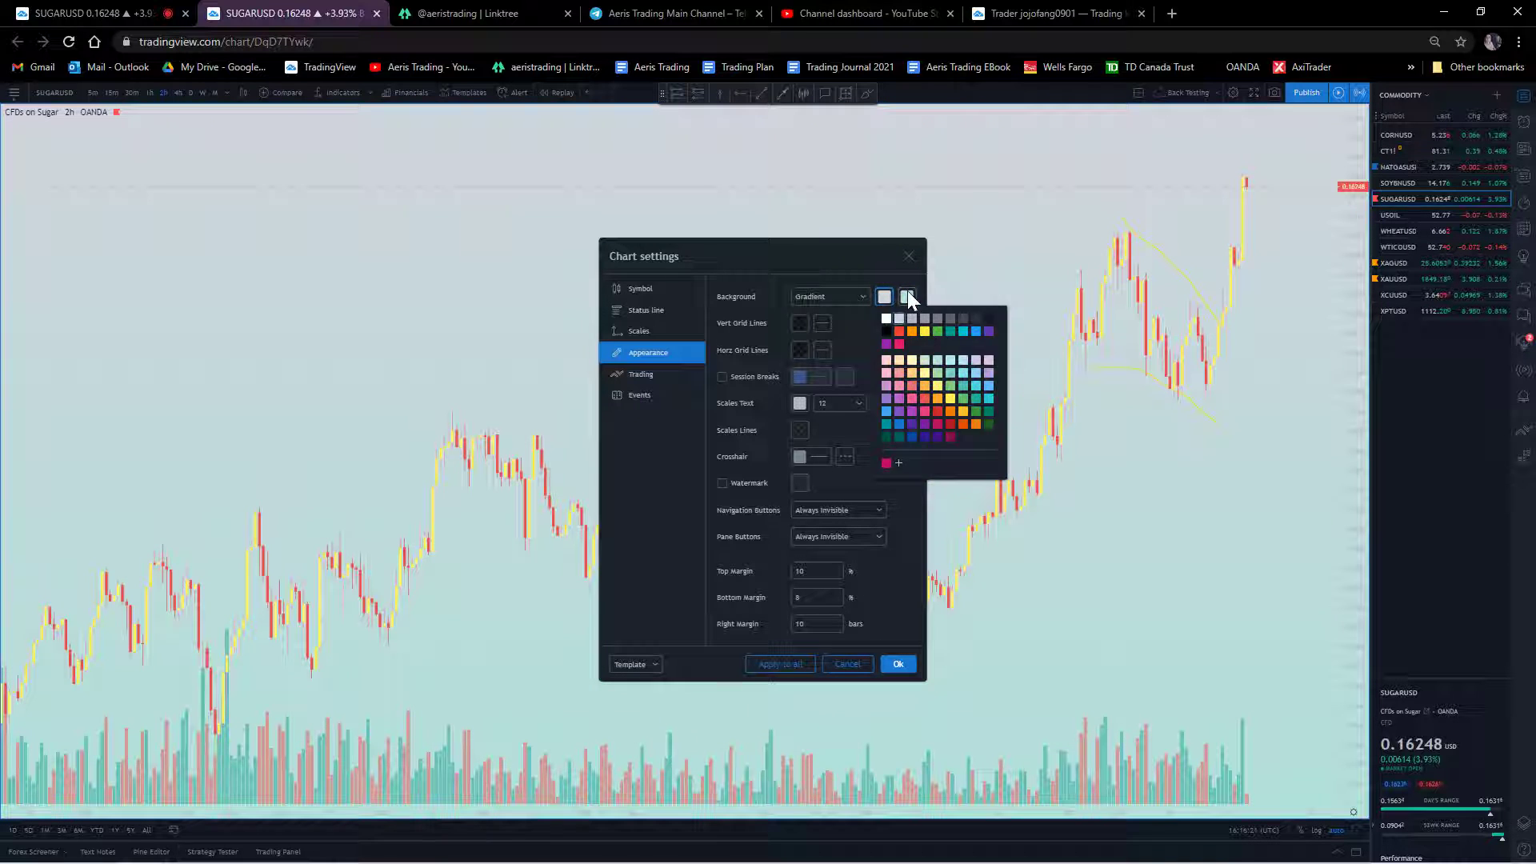
pyautogui.click(907, 295)
pyautogui.click(985, 330)
pyautogui.click(875, 294)
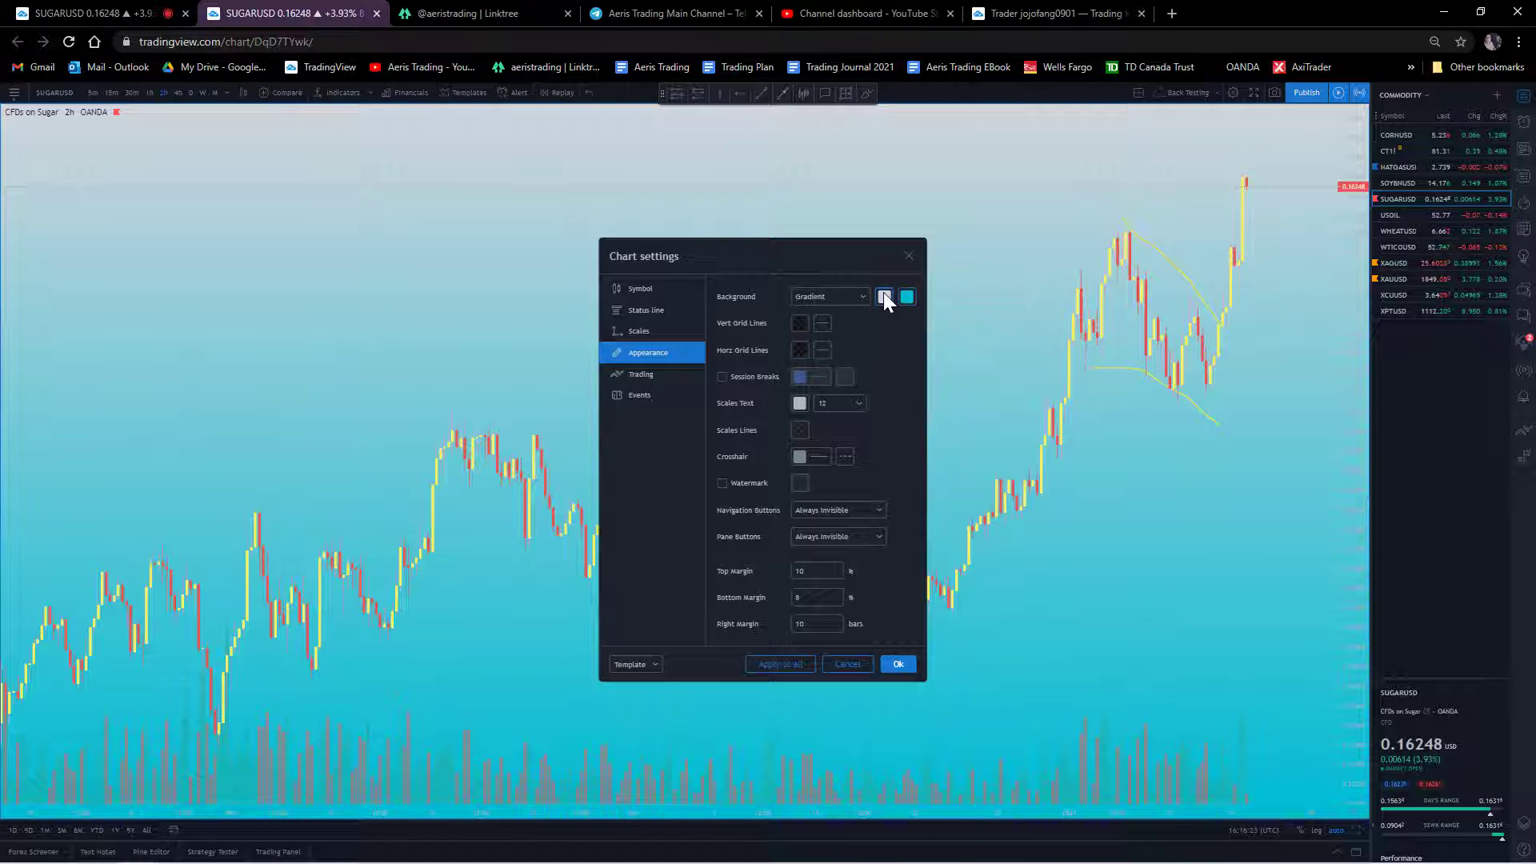
# - Set both colors of the gradient chart background to dark gray shades
pyautogui.click(883, 293)
pyautogui.click(976, 318)
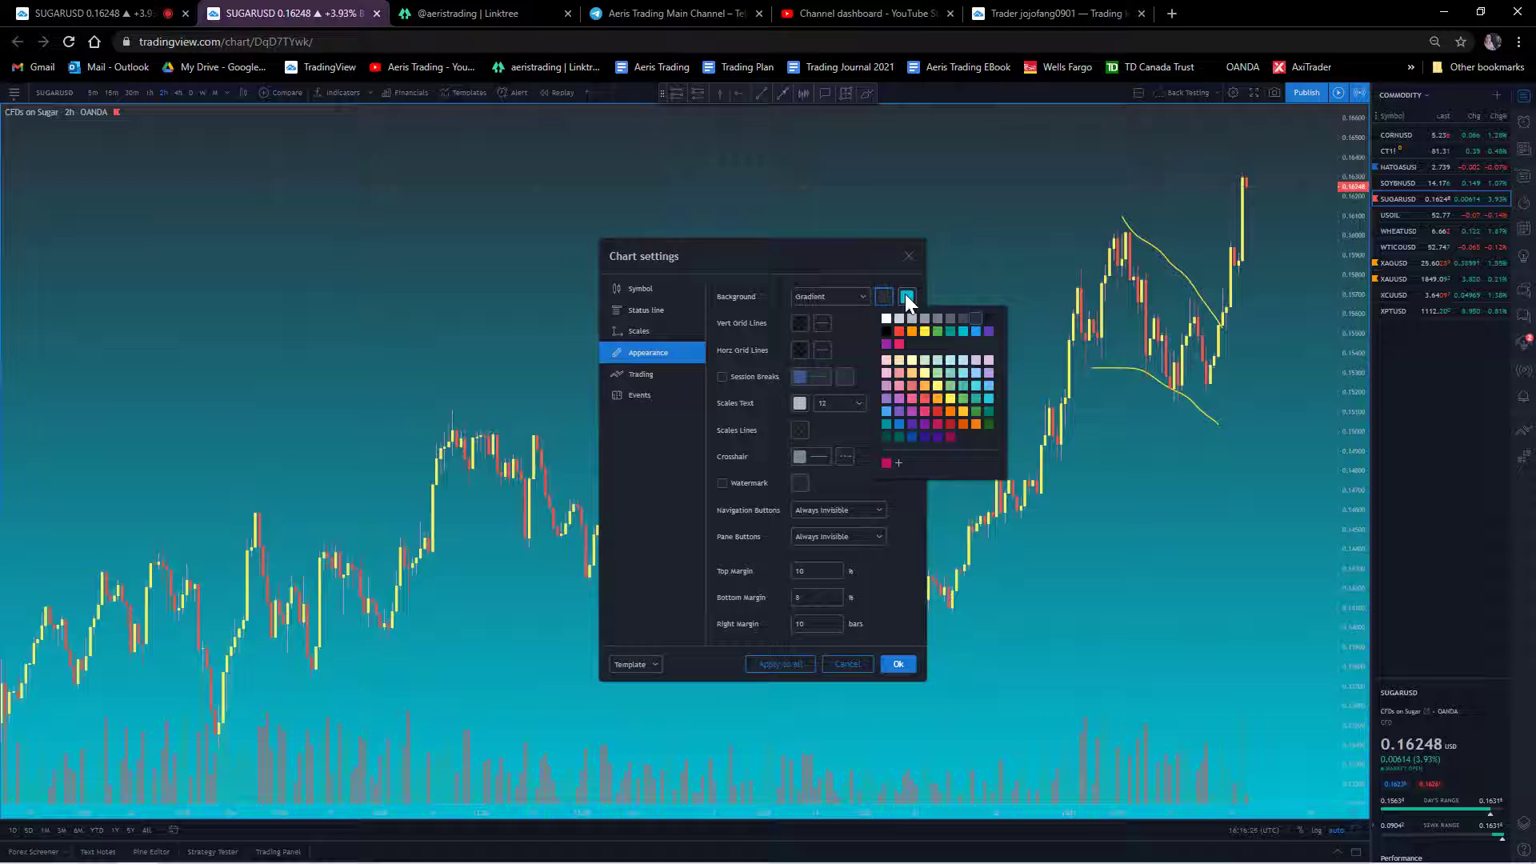
pyautogui.click(906, 296)
pyautogui.click(985, 318)
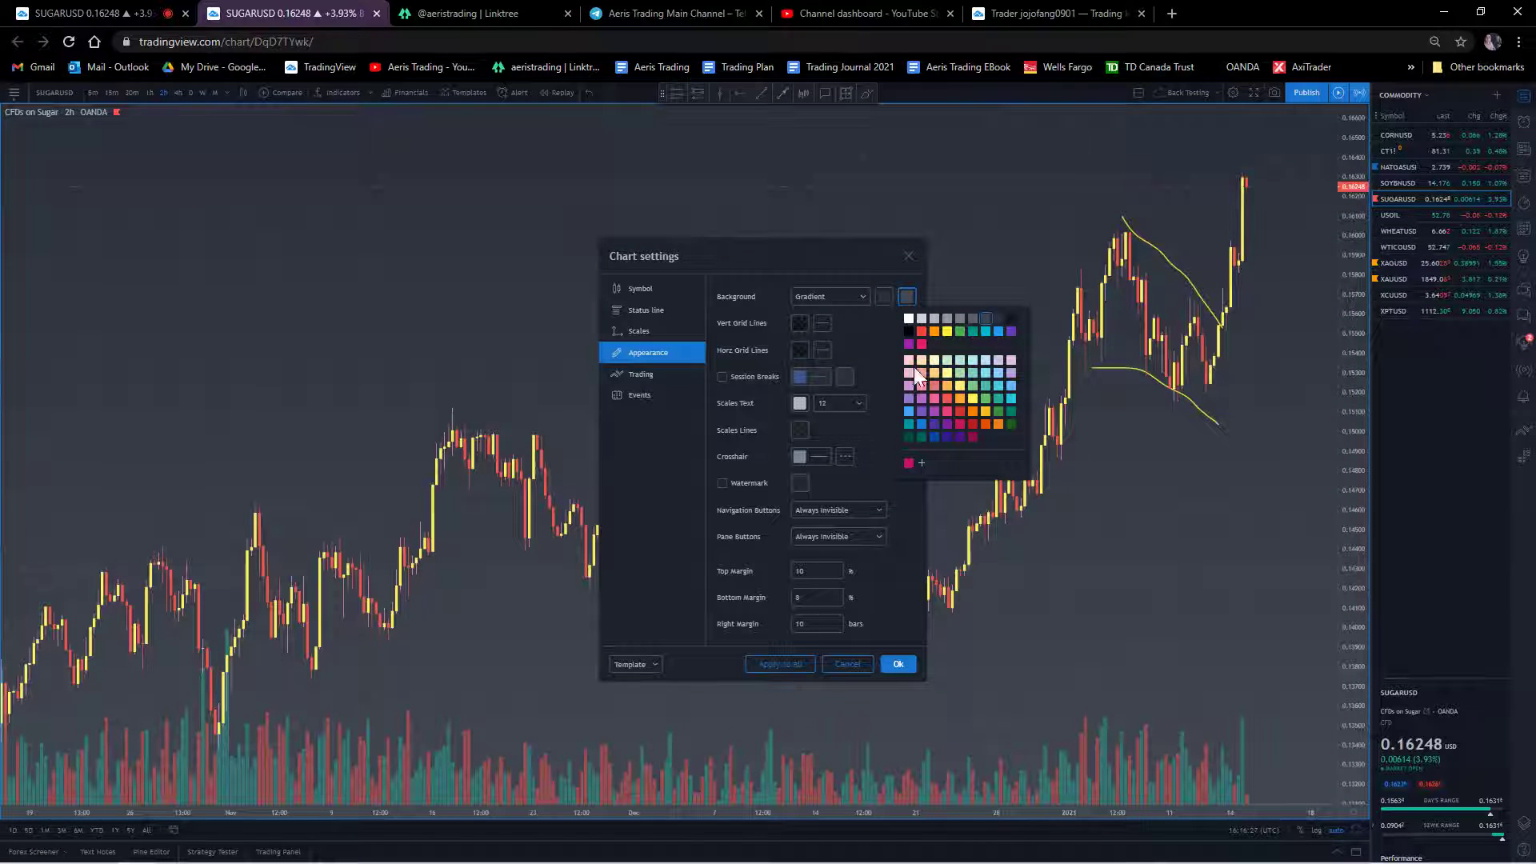
pyautogui.click(813, 260)
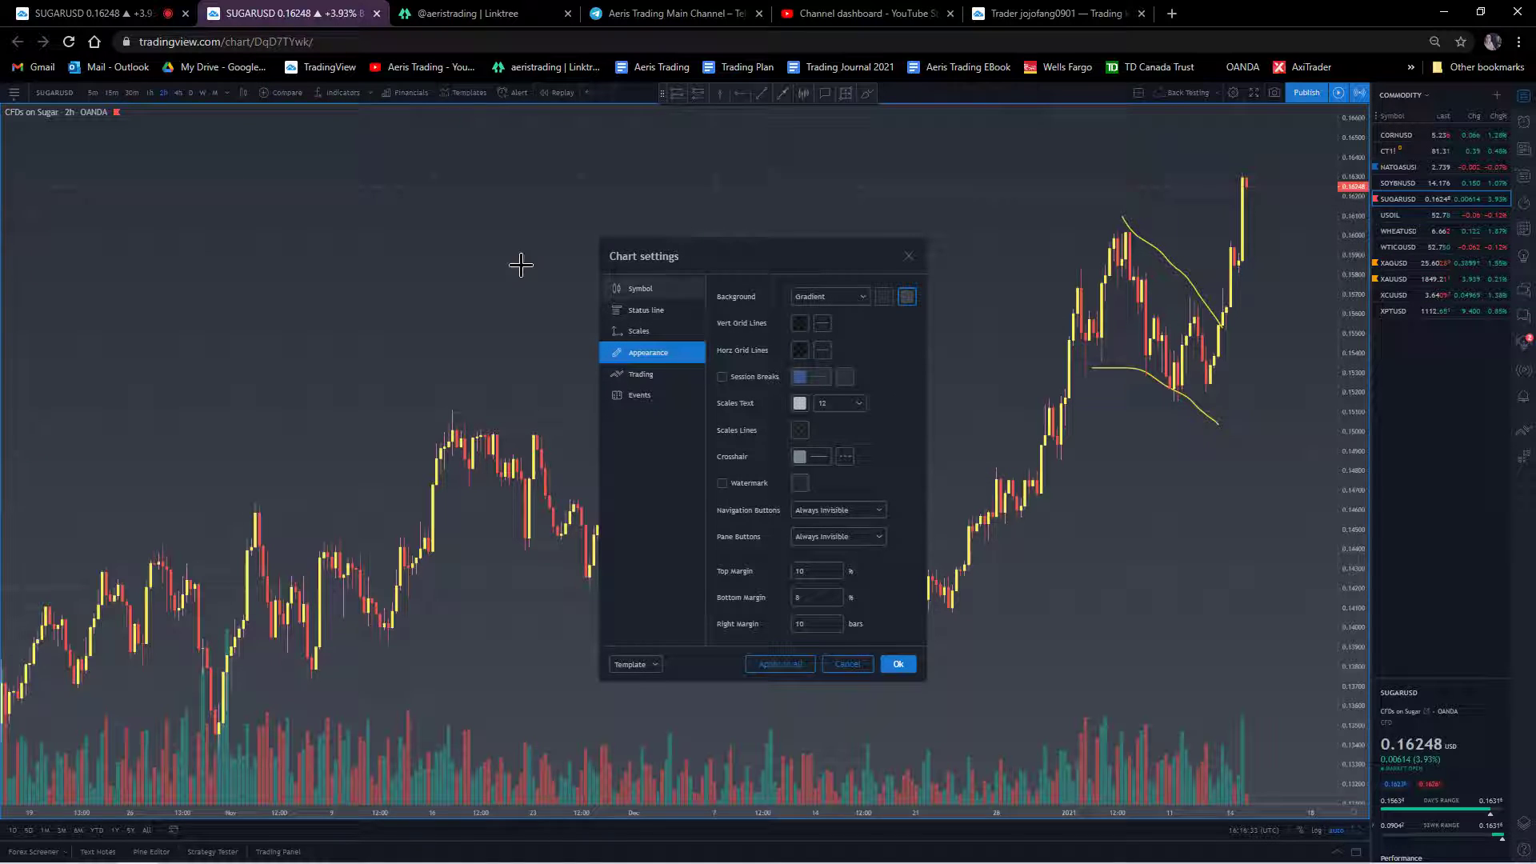
# - Hide the vertical and horizontal grid lines by using their lowest opacity
pyautogui.click(799, 323)
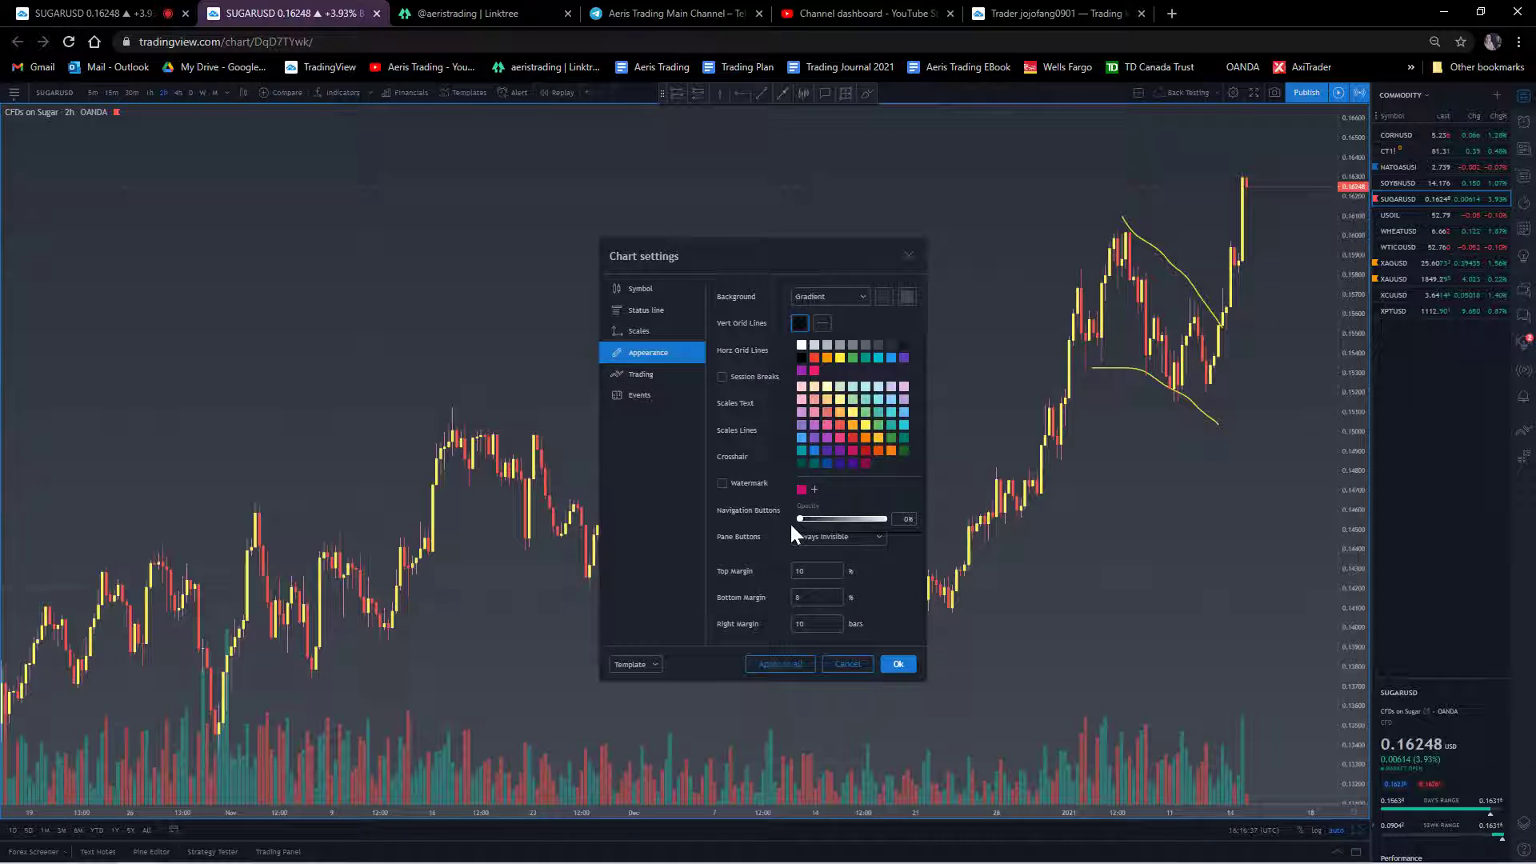
pyautogui.click(848, 310)
pyautogui.click(800, 350)
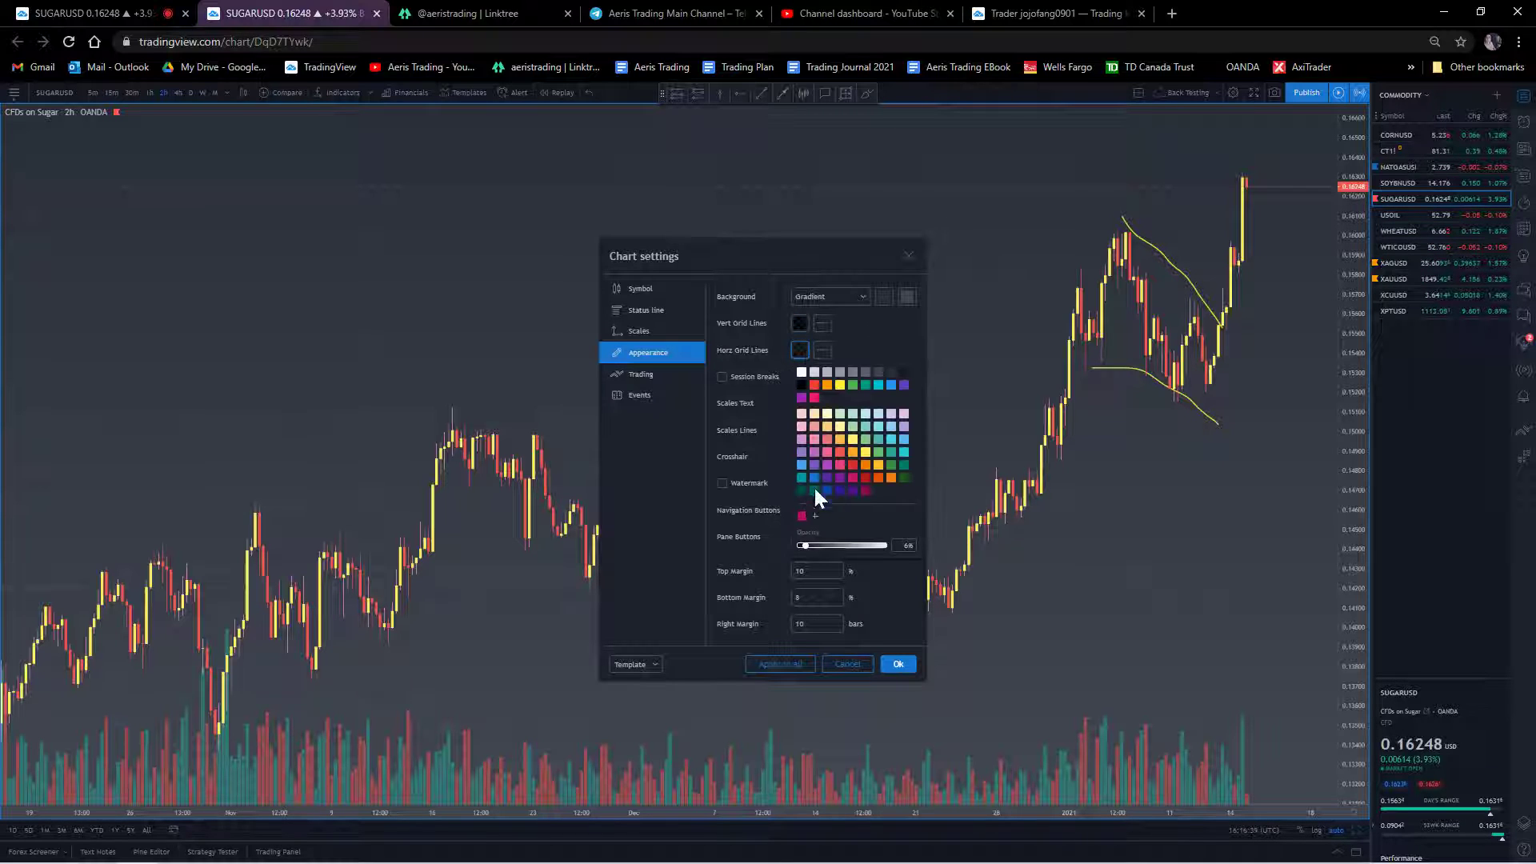
pyautogui.moveTo(803, 546); pyautogui.dragTo(755, 542)
pyautogui.click(863, 332)
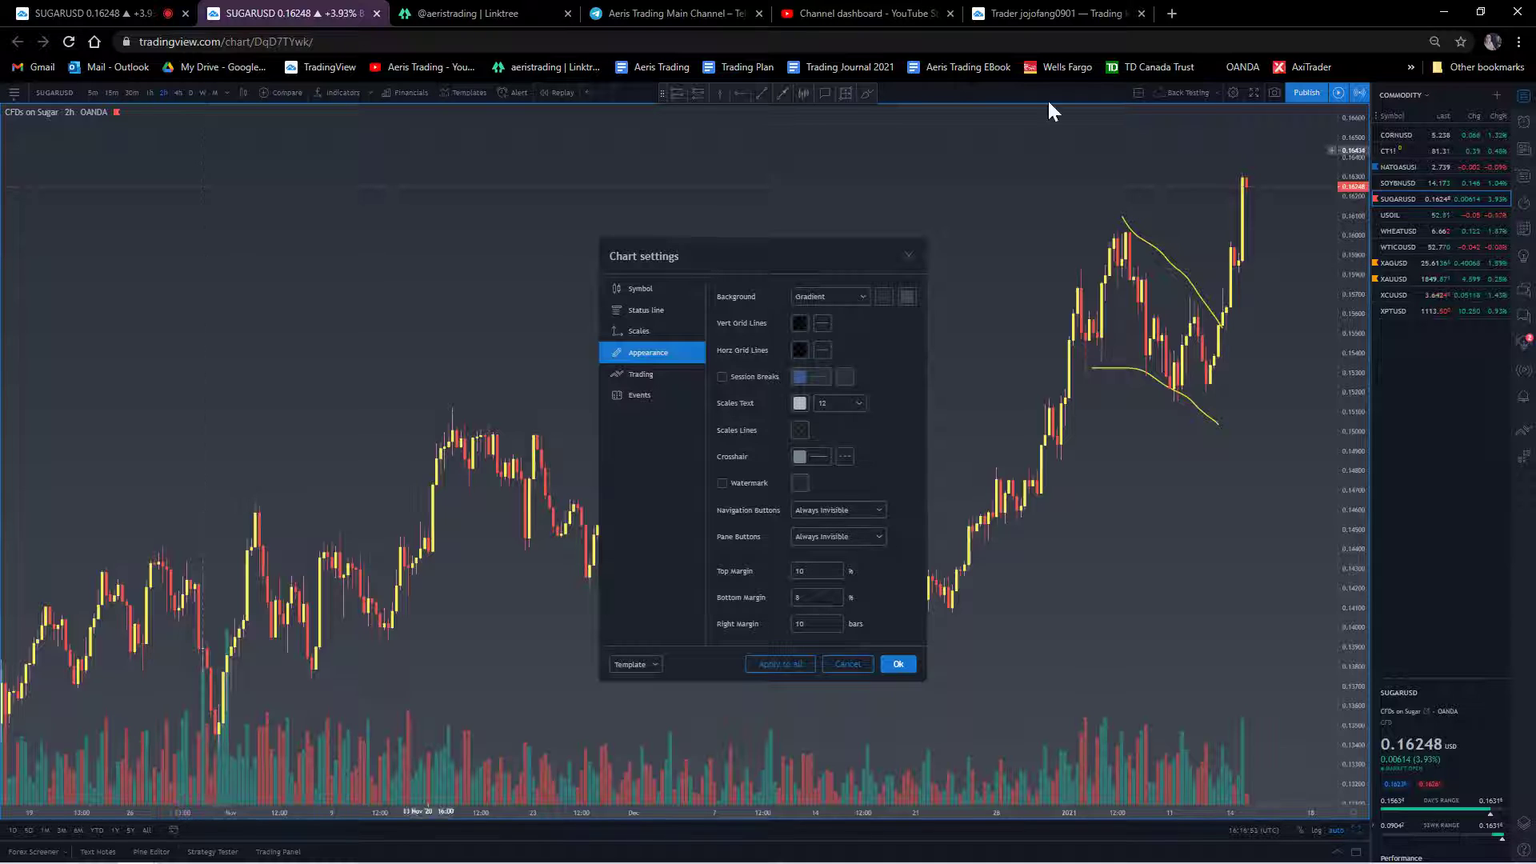
# - Try a scales text size of 16 and set it back to 12
pyautogui.click(832, 406)
pyautogui.click(827, 493)
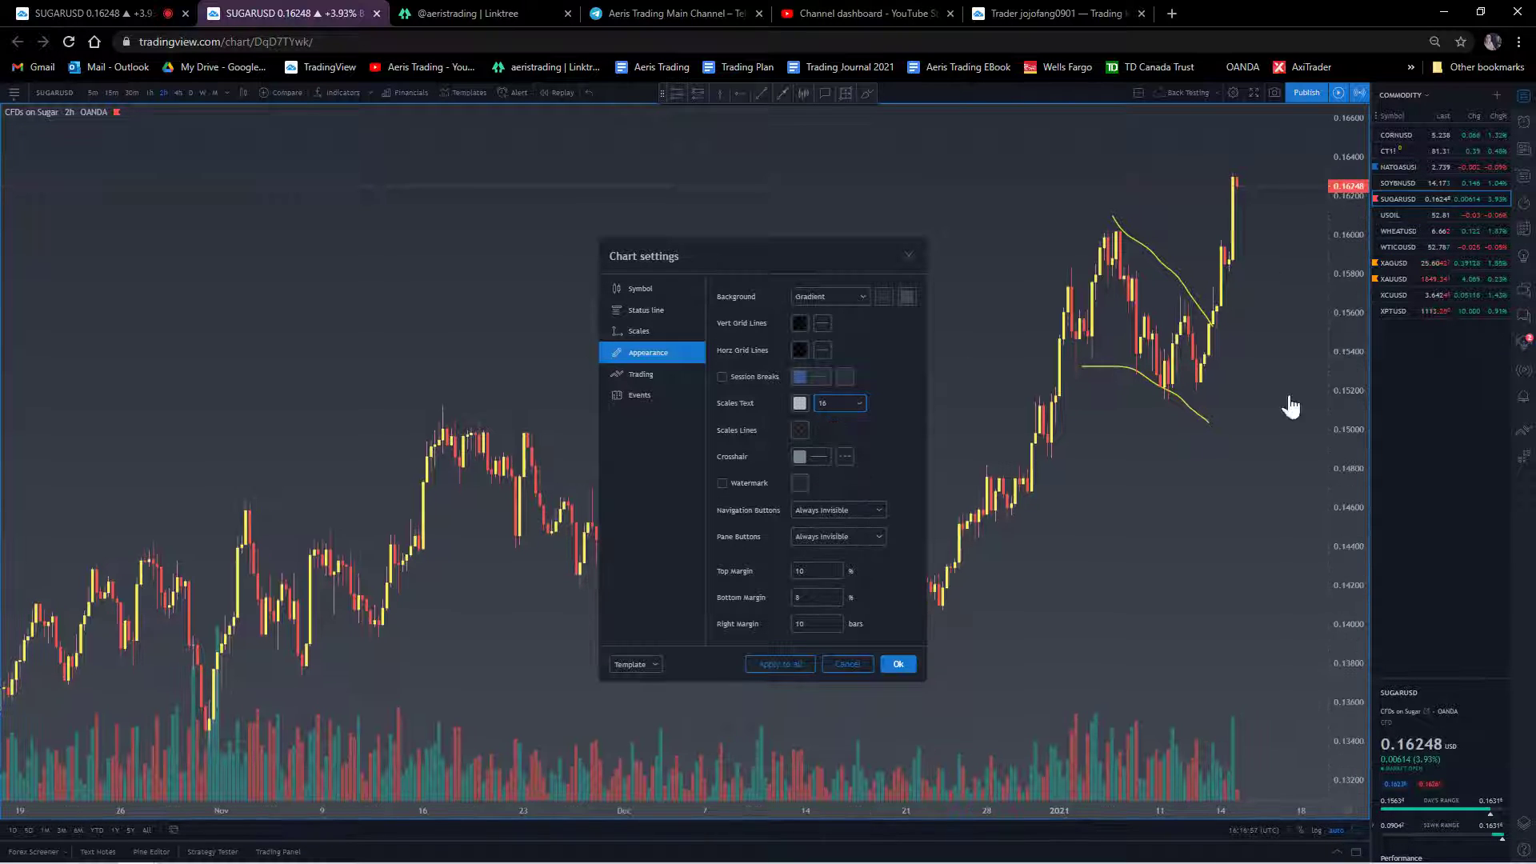
pyautogui.click(835, 403)
pyautogui.click(842, 459)
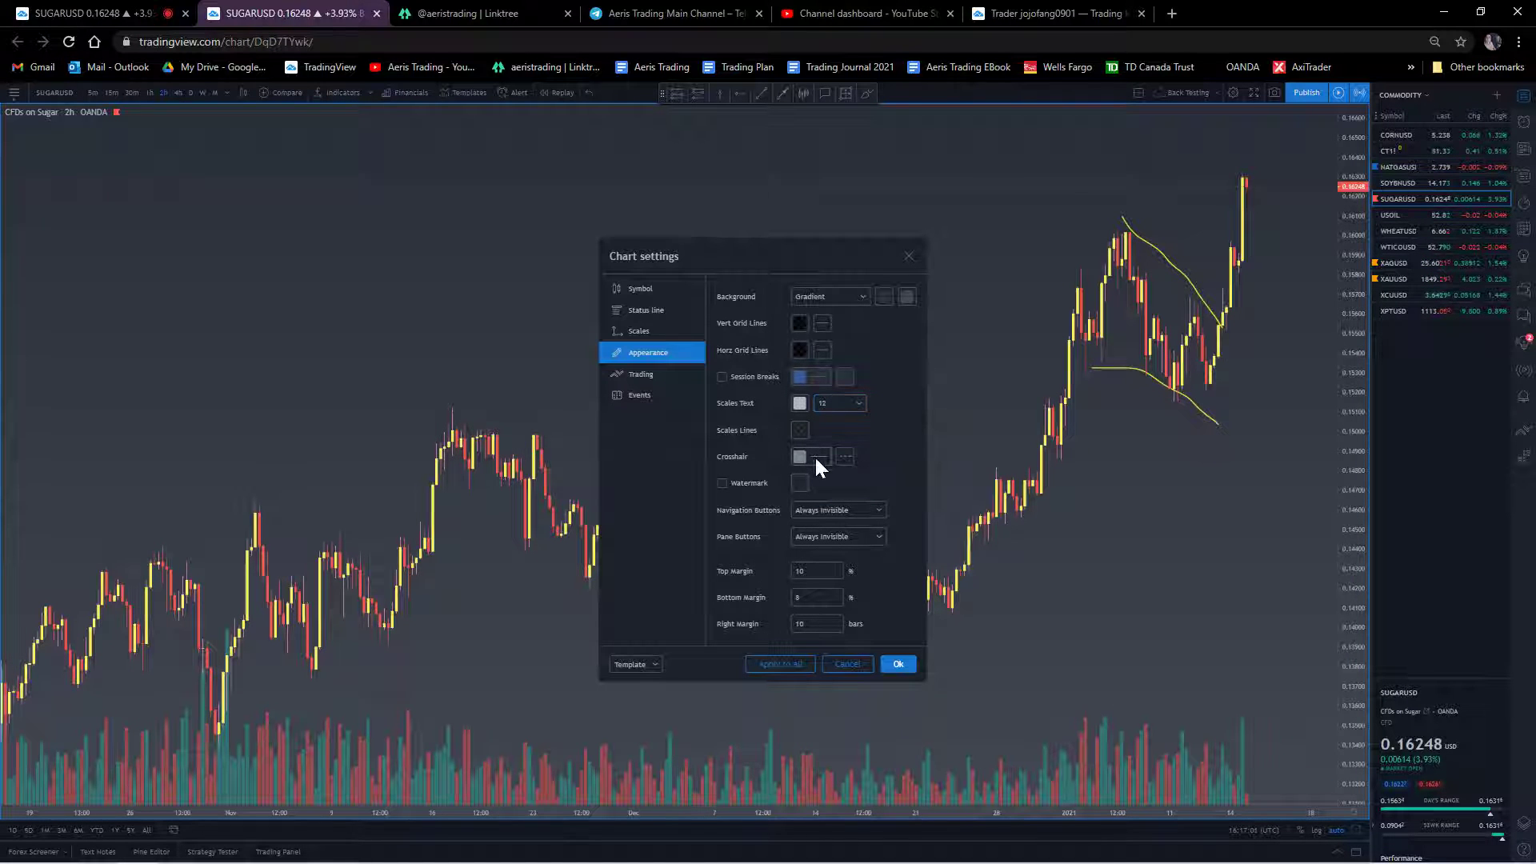
# - Set the crosshair to a dark gray color at 100% opacity with the thinnest line
pyautogui.click(816, 456)
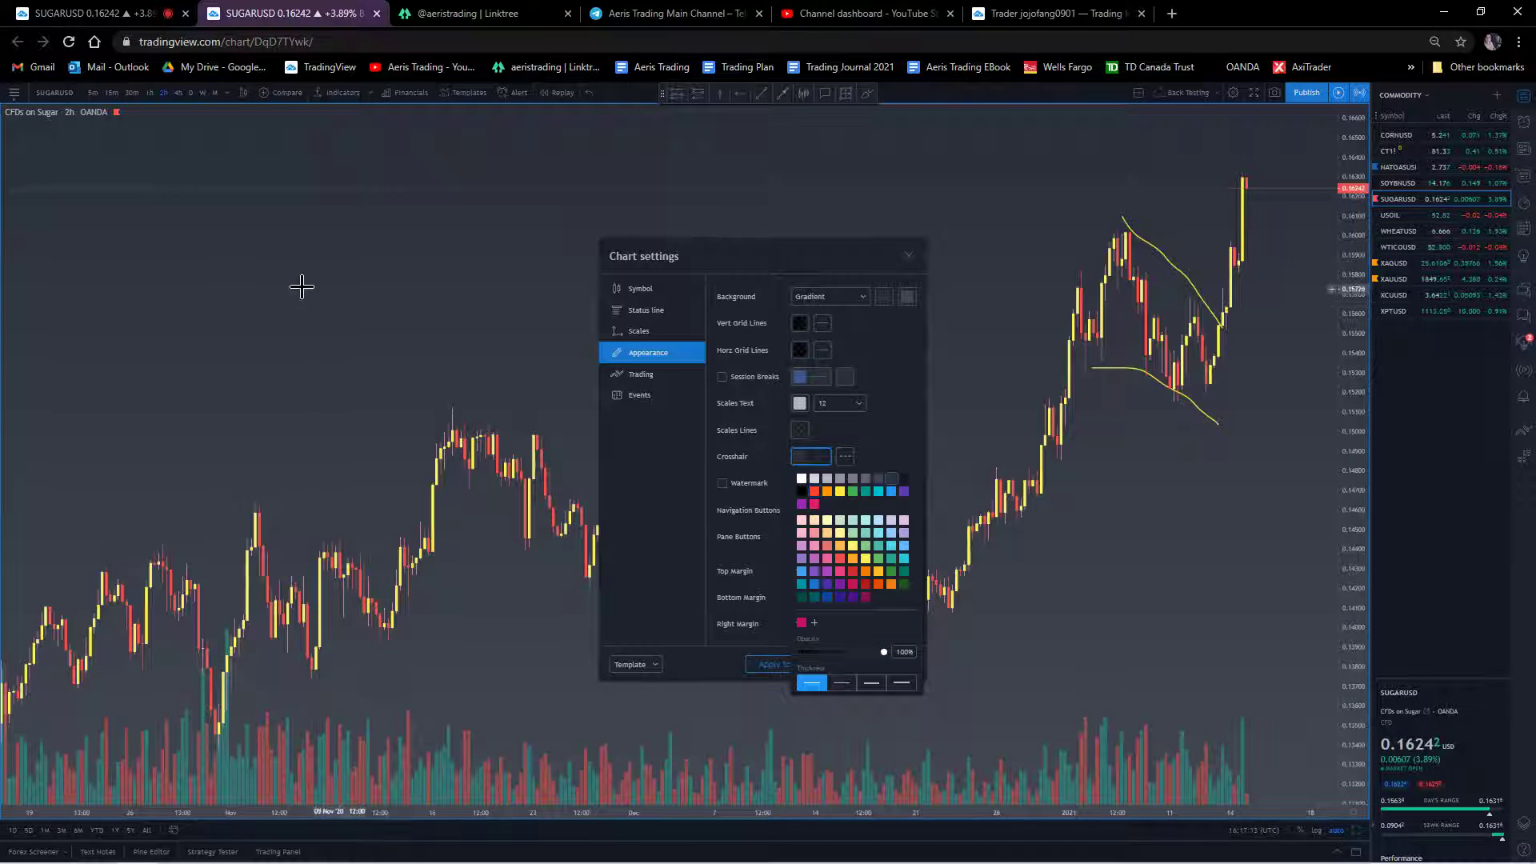
pyautogui.click(887, 424)
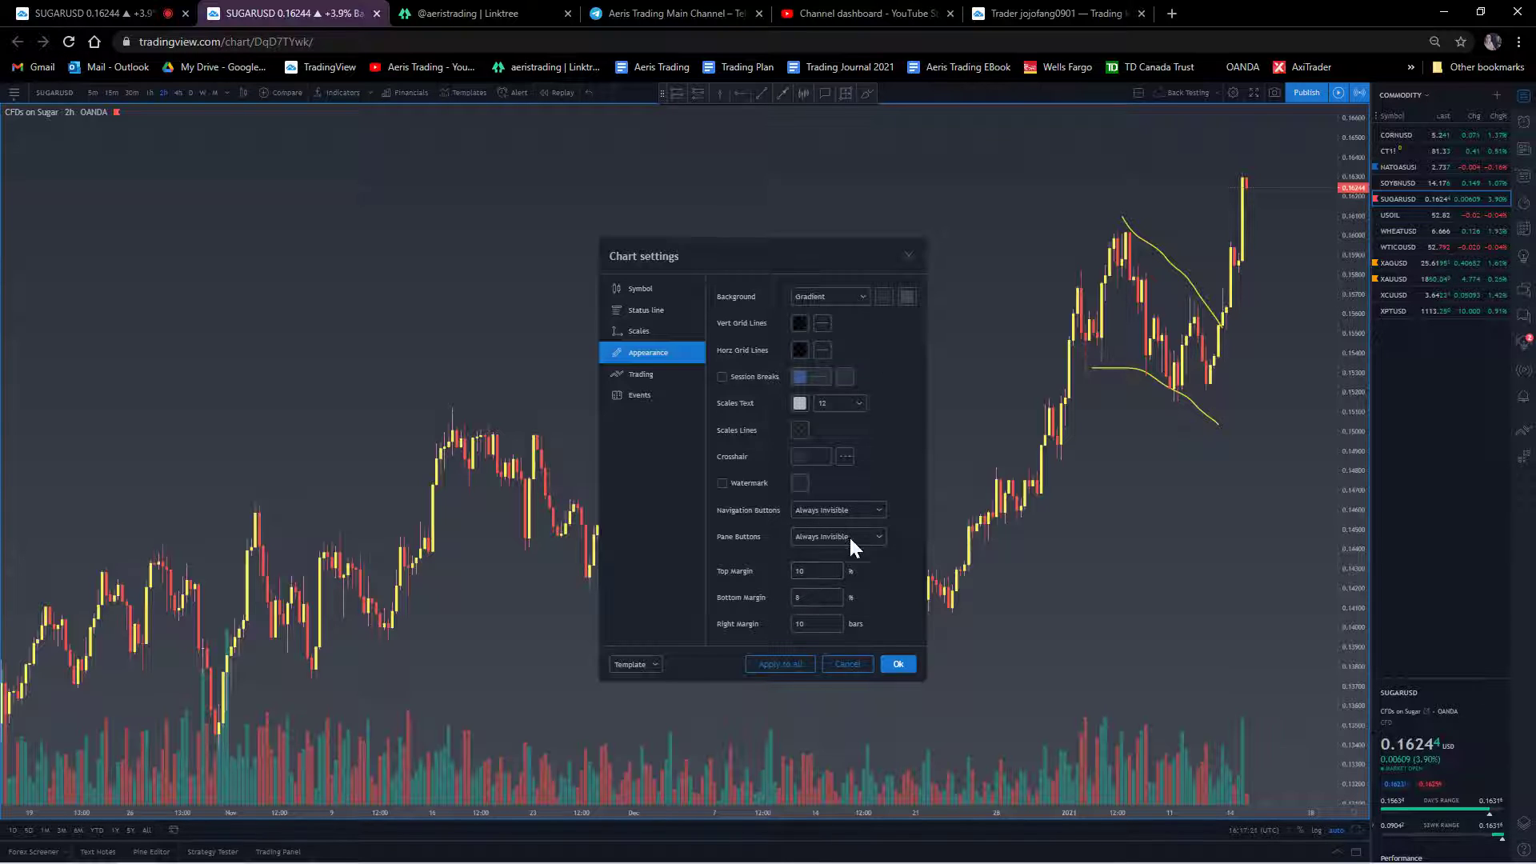
# - In the events settings, turn off dividends, splits and earnings, and apply the chart settings to all charts
pyautogui.click(644, 375)
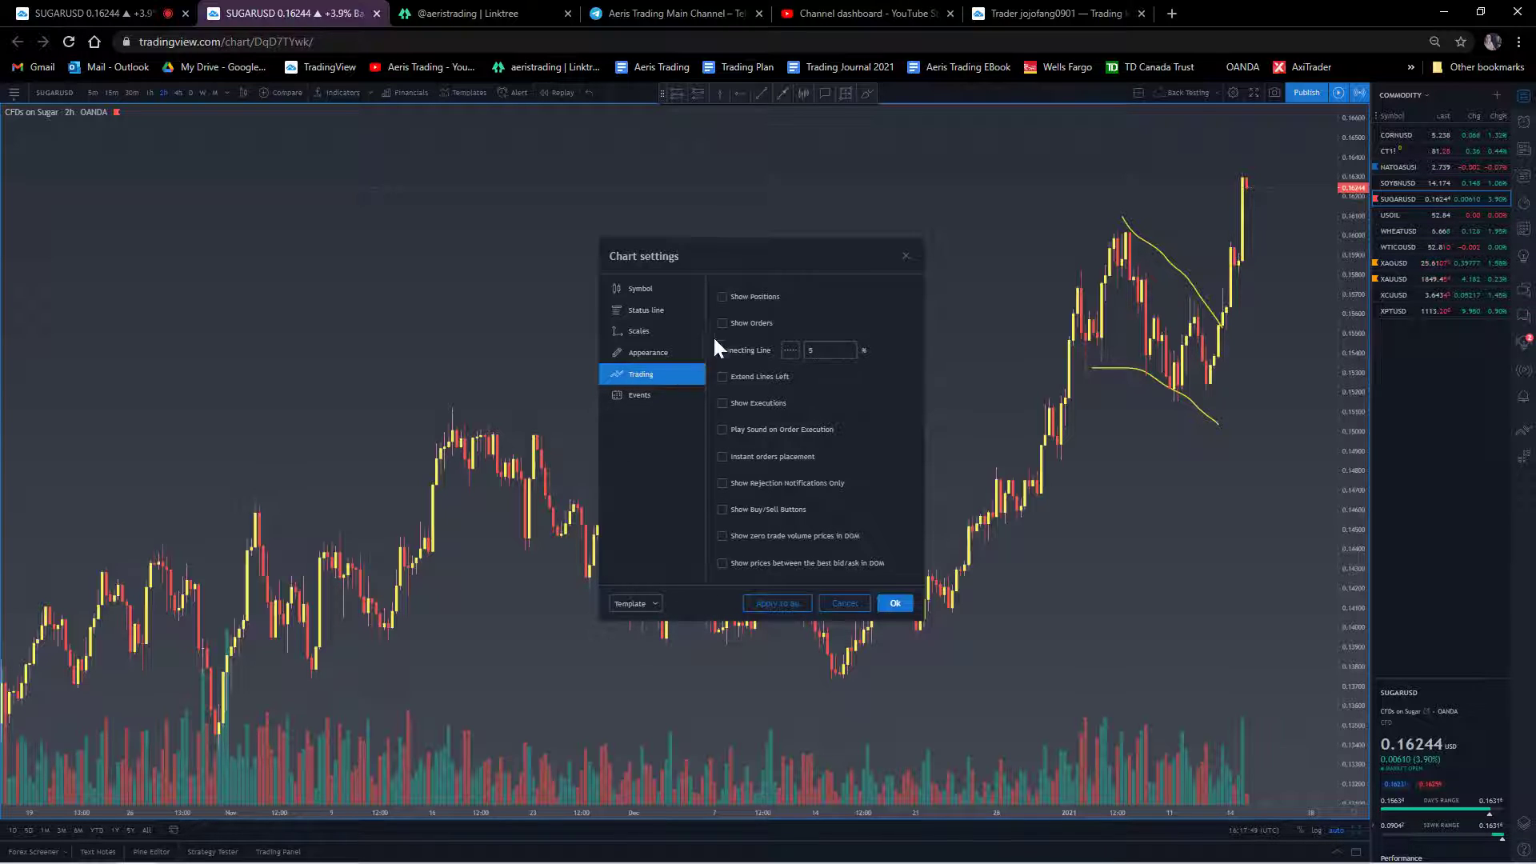
pyautogui.click(639, 395)
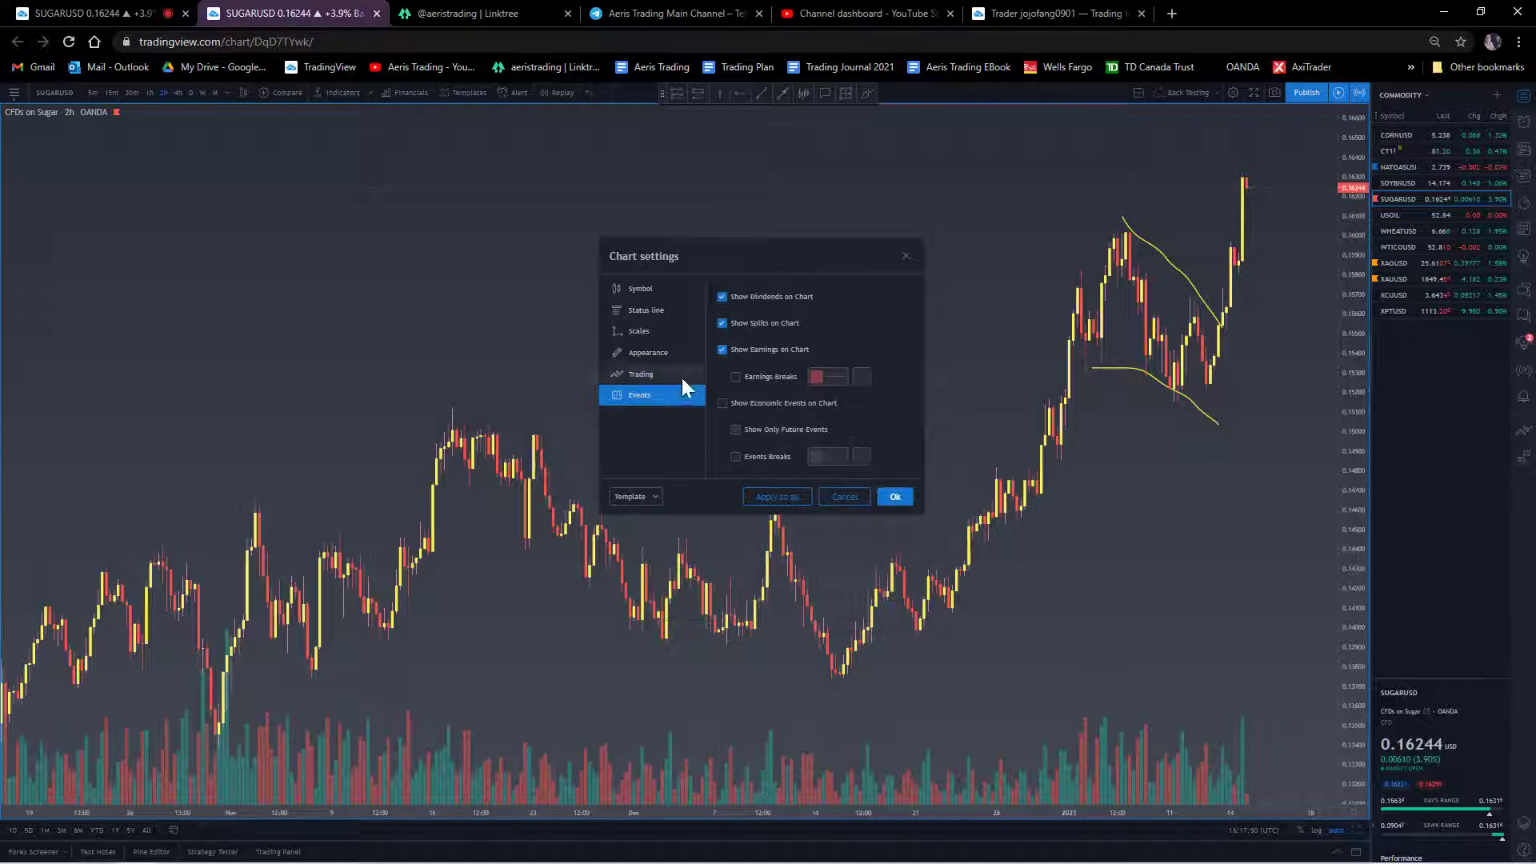
pyautogui.click(722, 349)
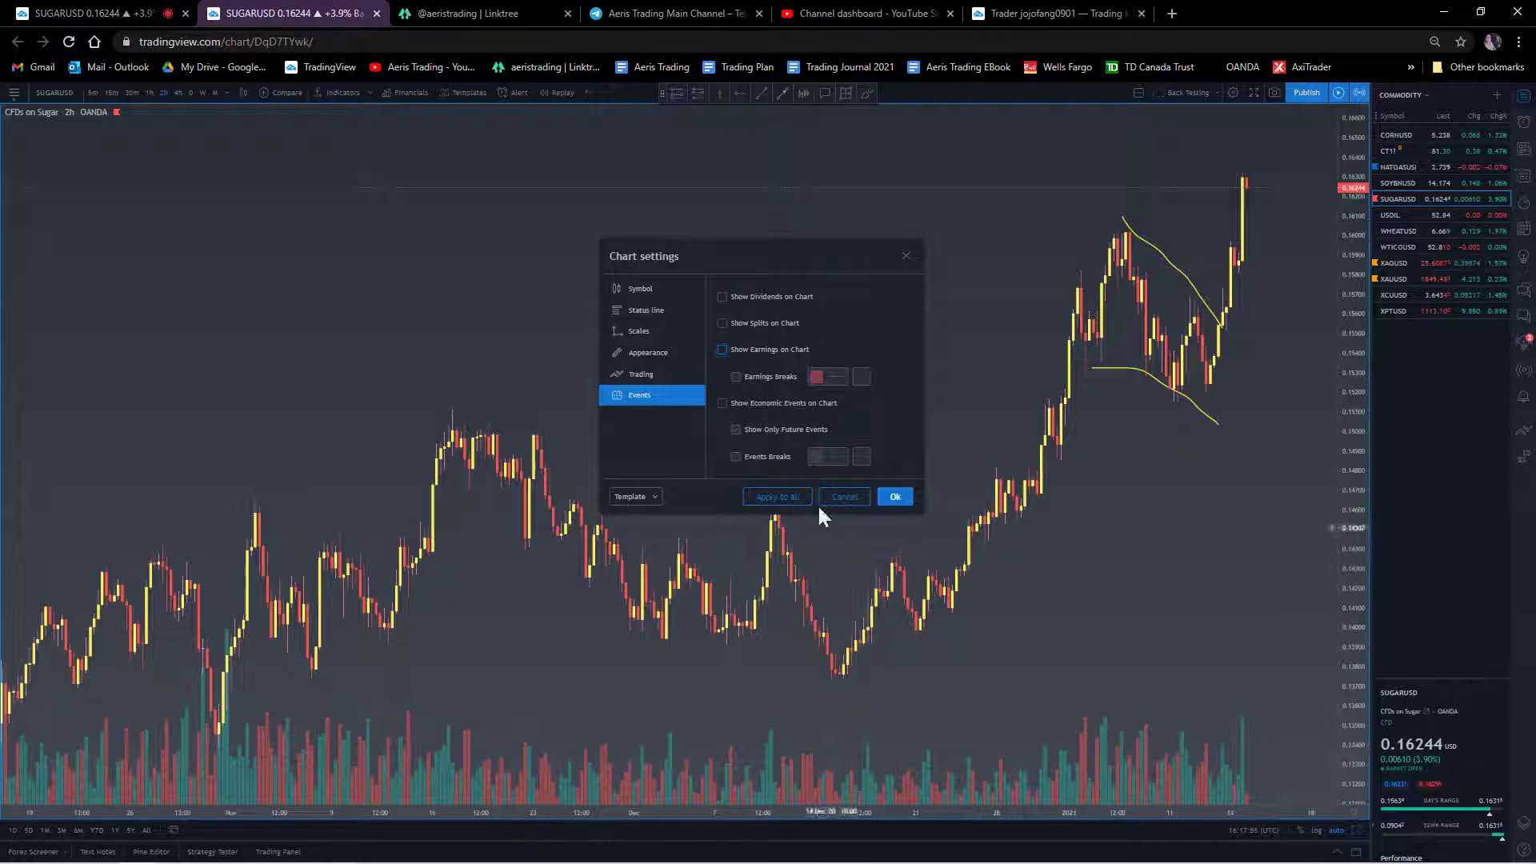
pyautogui.click(787, 499)
# - Save the current chart settings as a theme named "test" and accept the settings
pyautogui.click(632, 502)
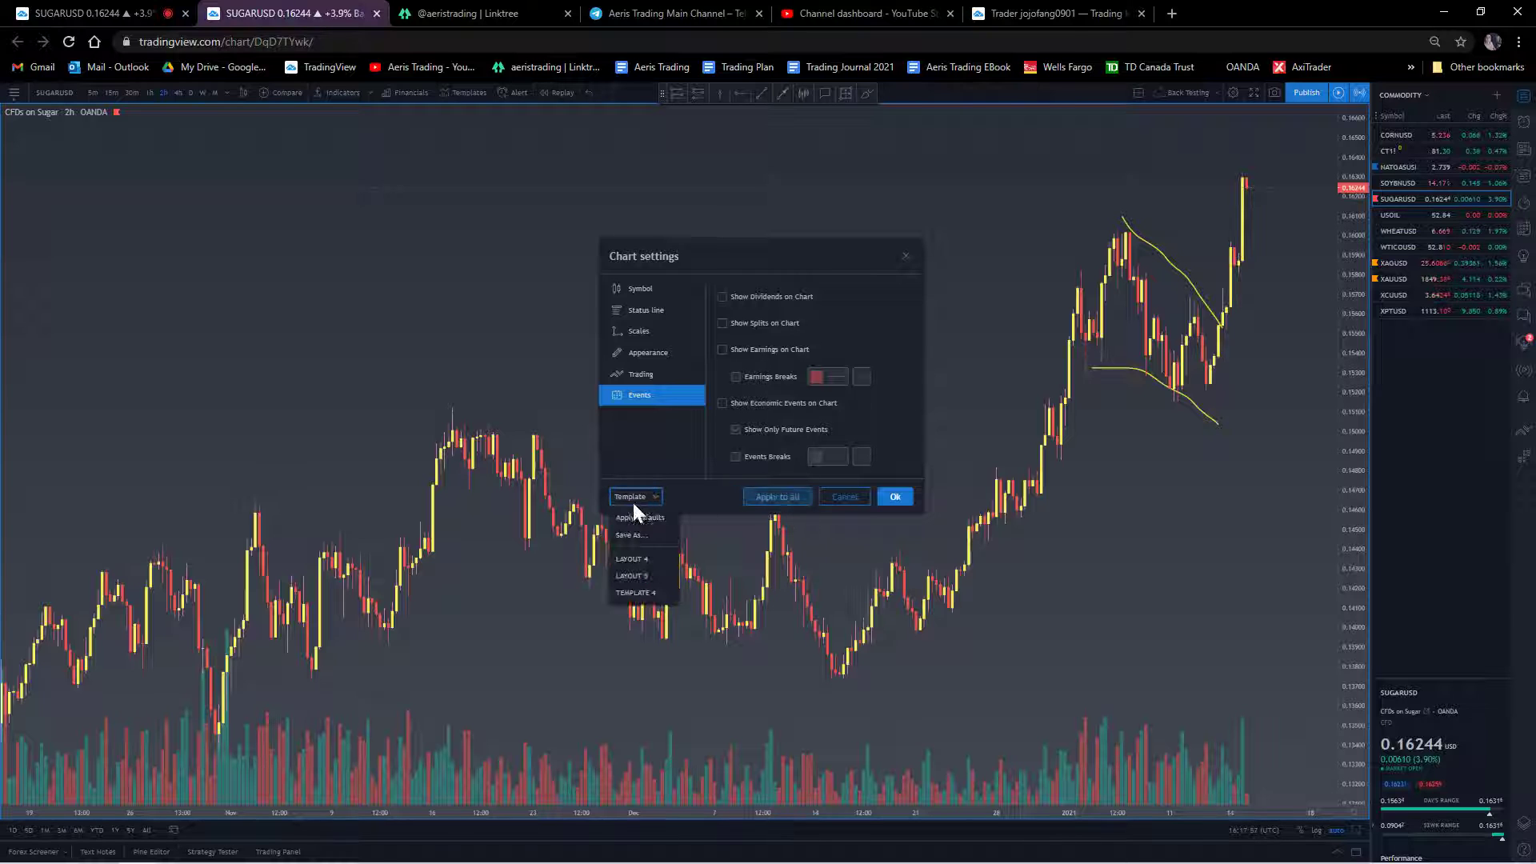
pyautogui.click(654, 529)
pyautogui.write('test')
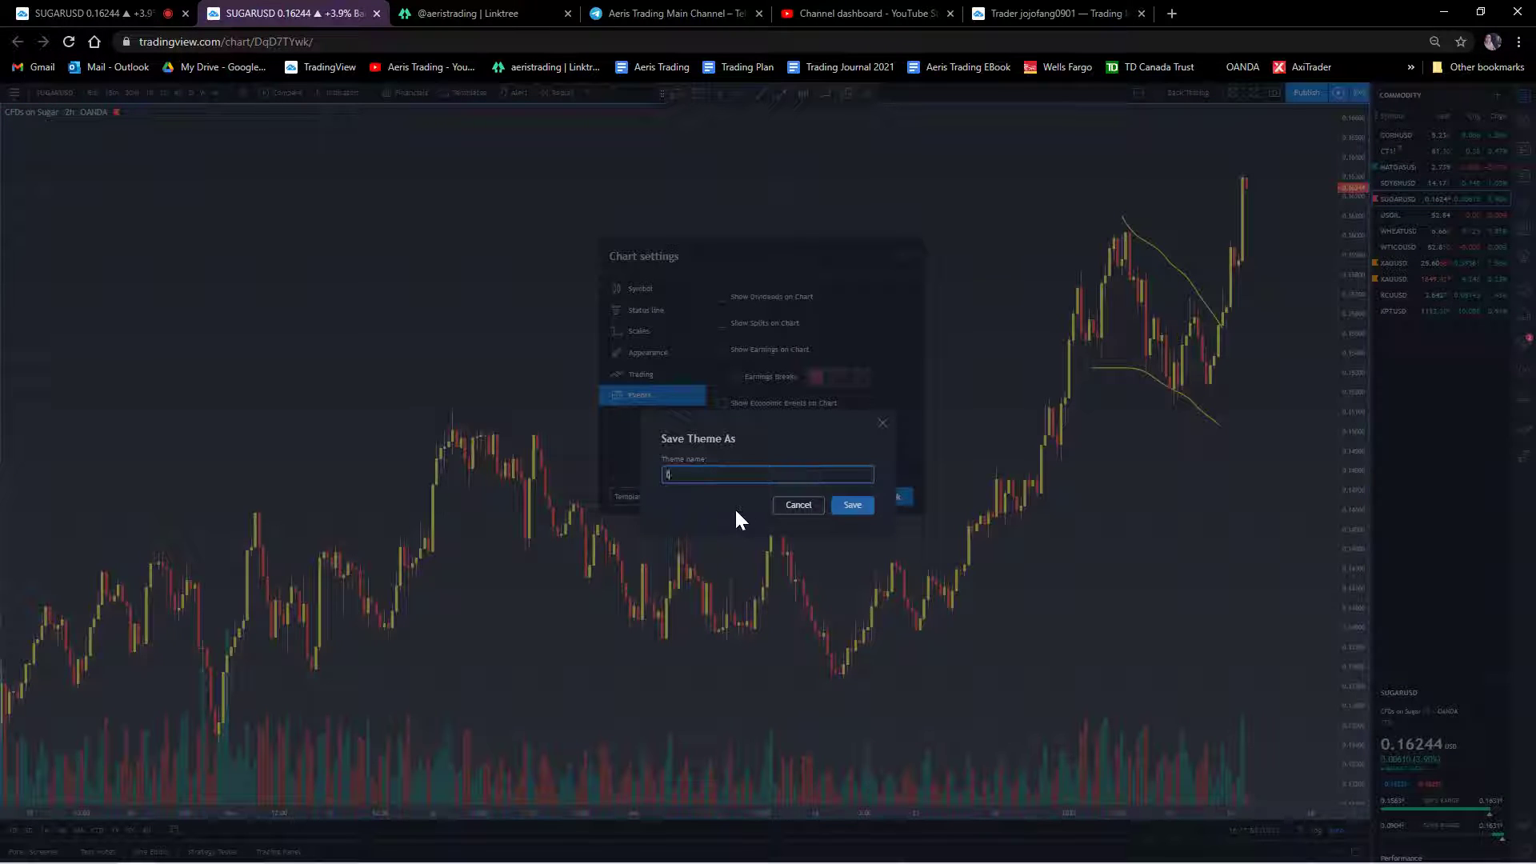
pyautogui.click(850, 506)
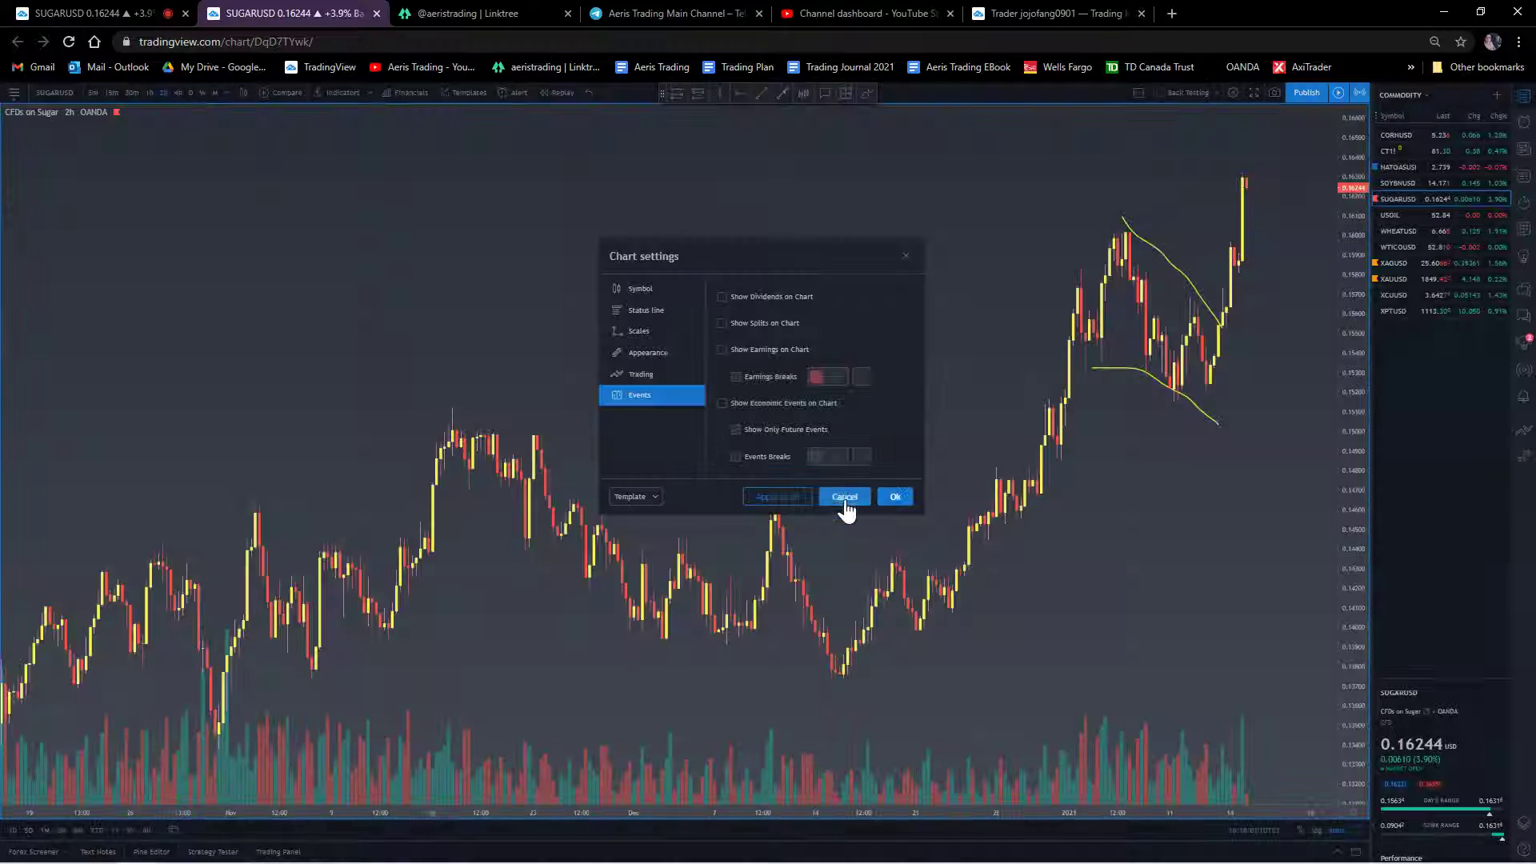
pyautogui.click(900, 500)
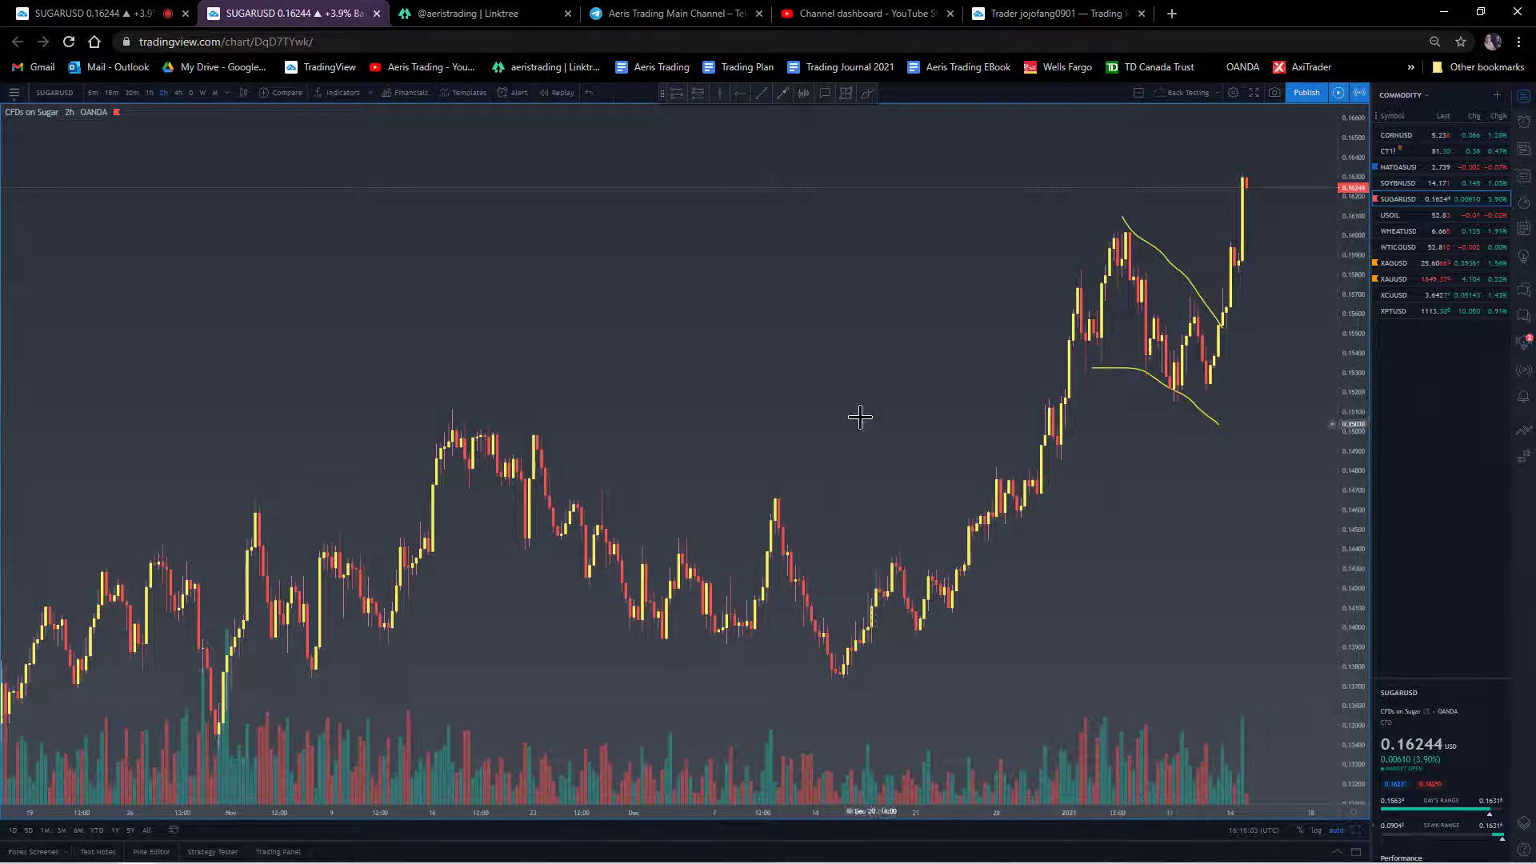
# - Apply the saved "test" color theme to the chart
pyautogui.rightClick(558, 289)
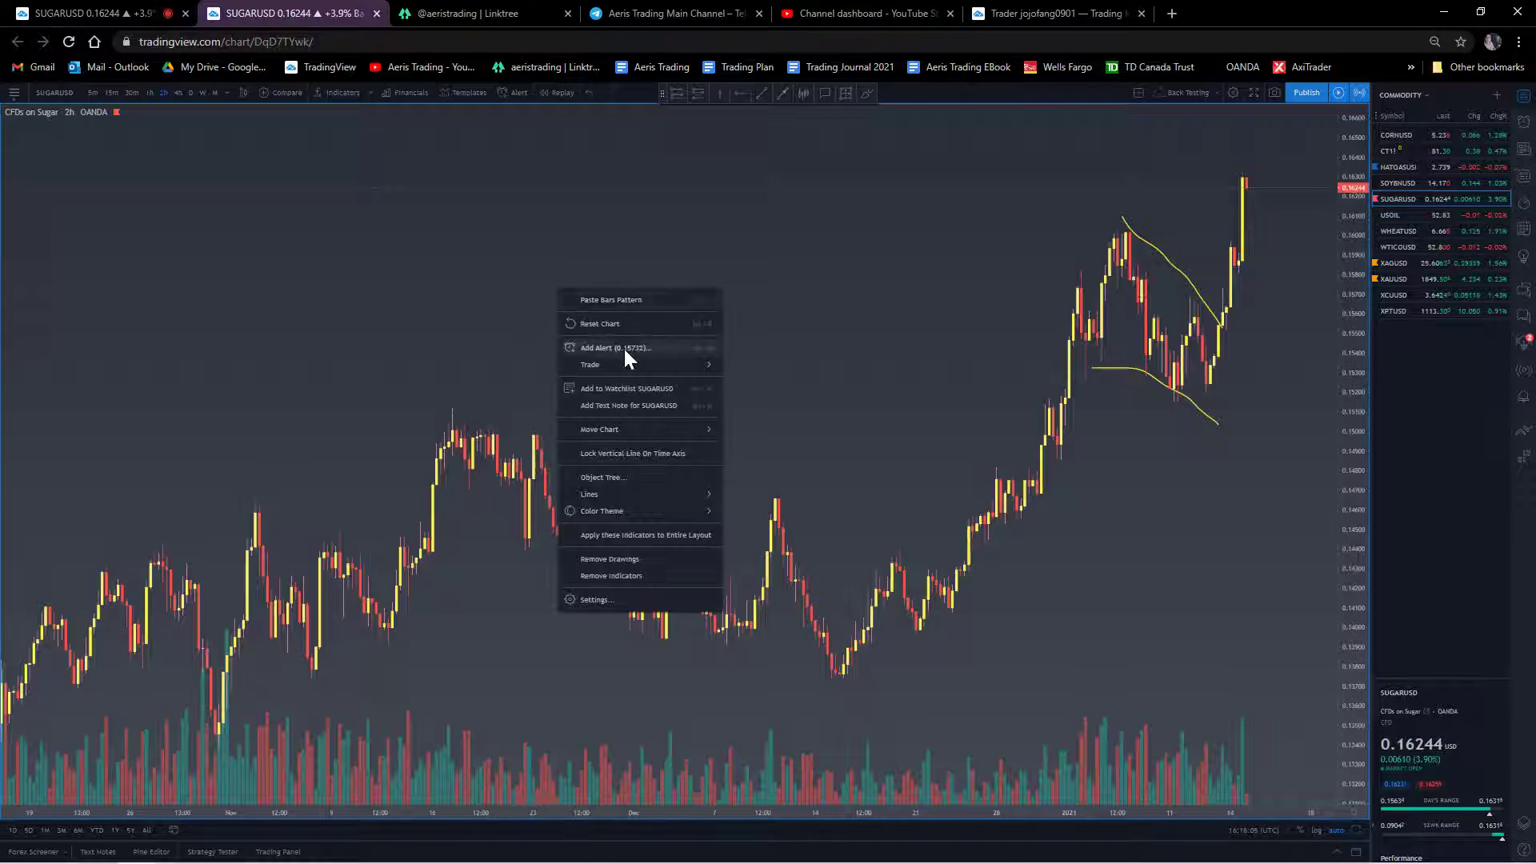
pyautogui.moveTo(634, 510)
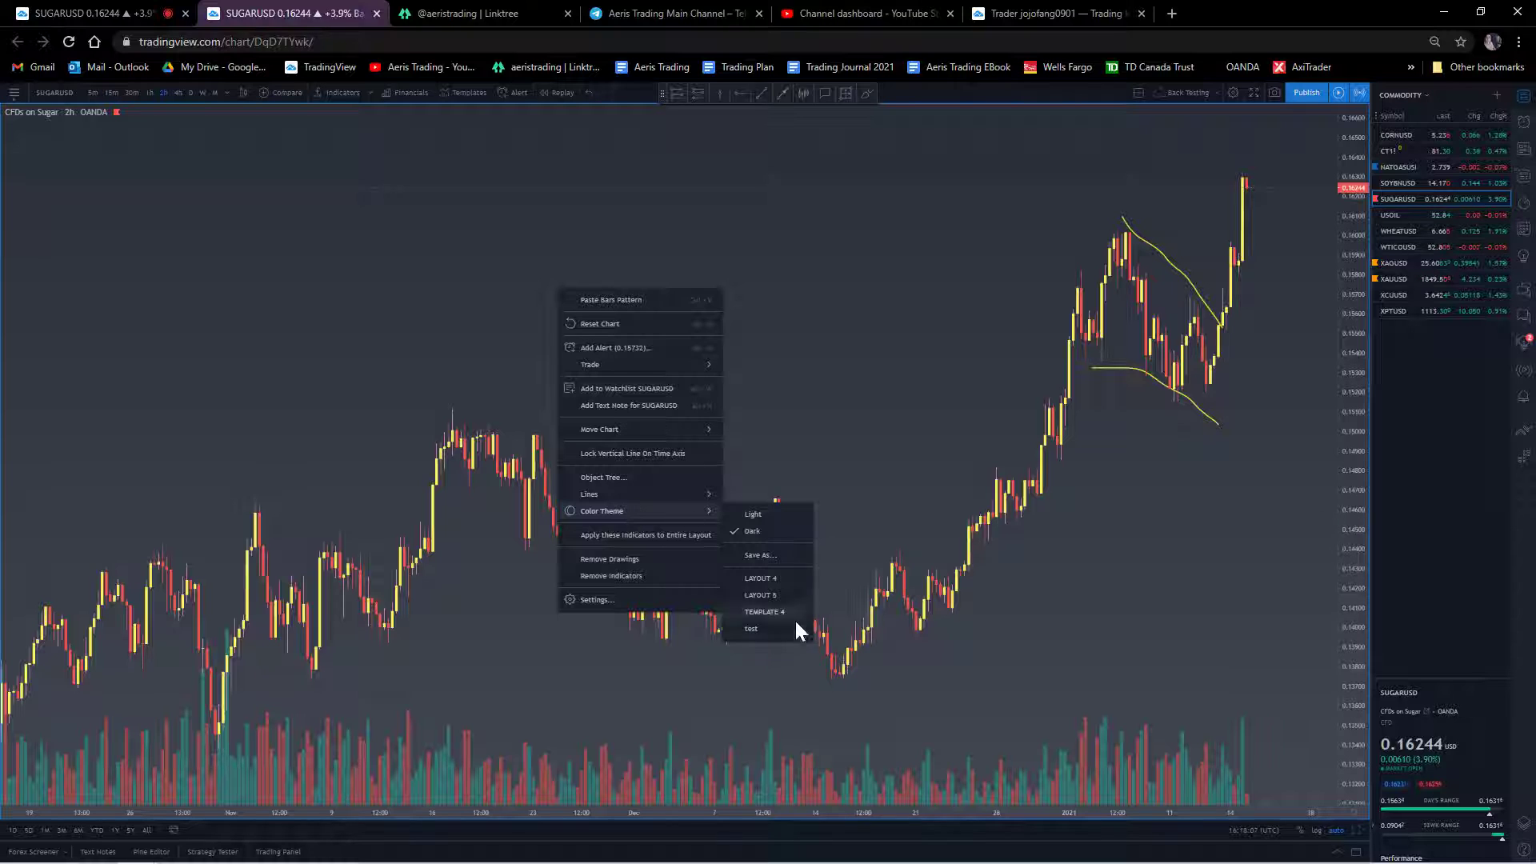
pyautogui.click(763, 629)
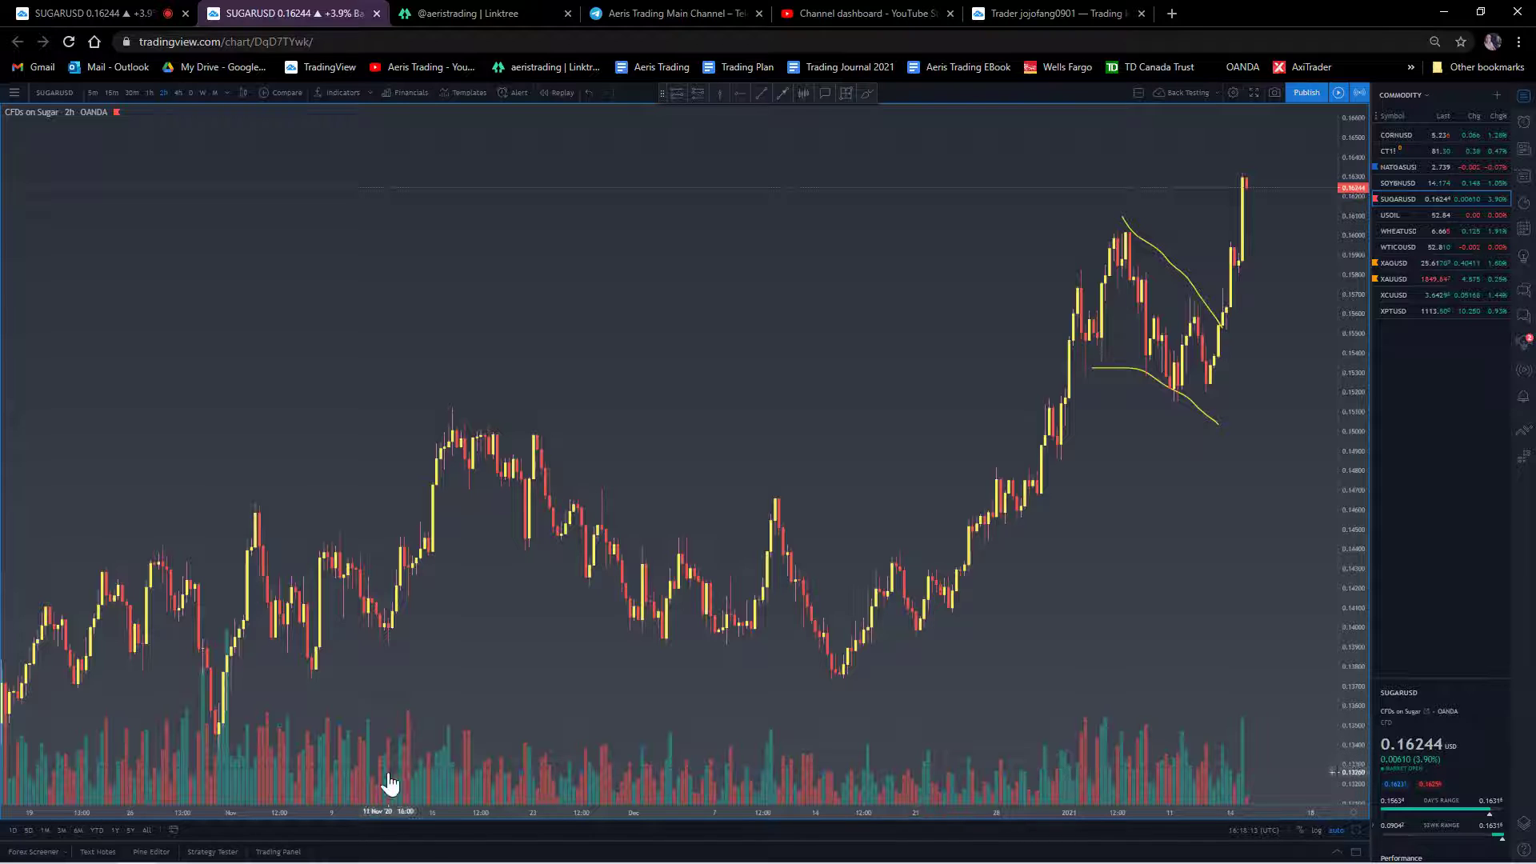
# - Remove the volume indicator from the 2h sugar chart
pyautogui.rightClick(445, 780)
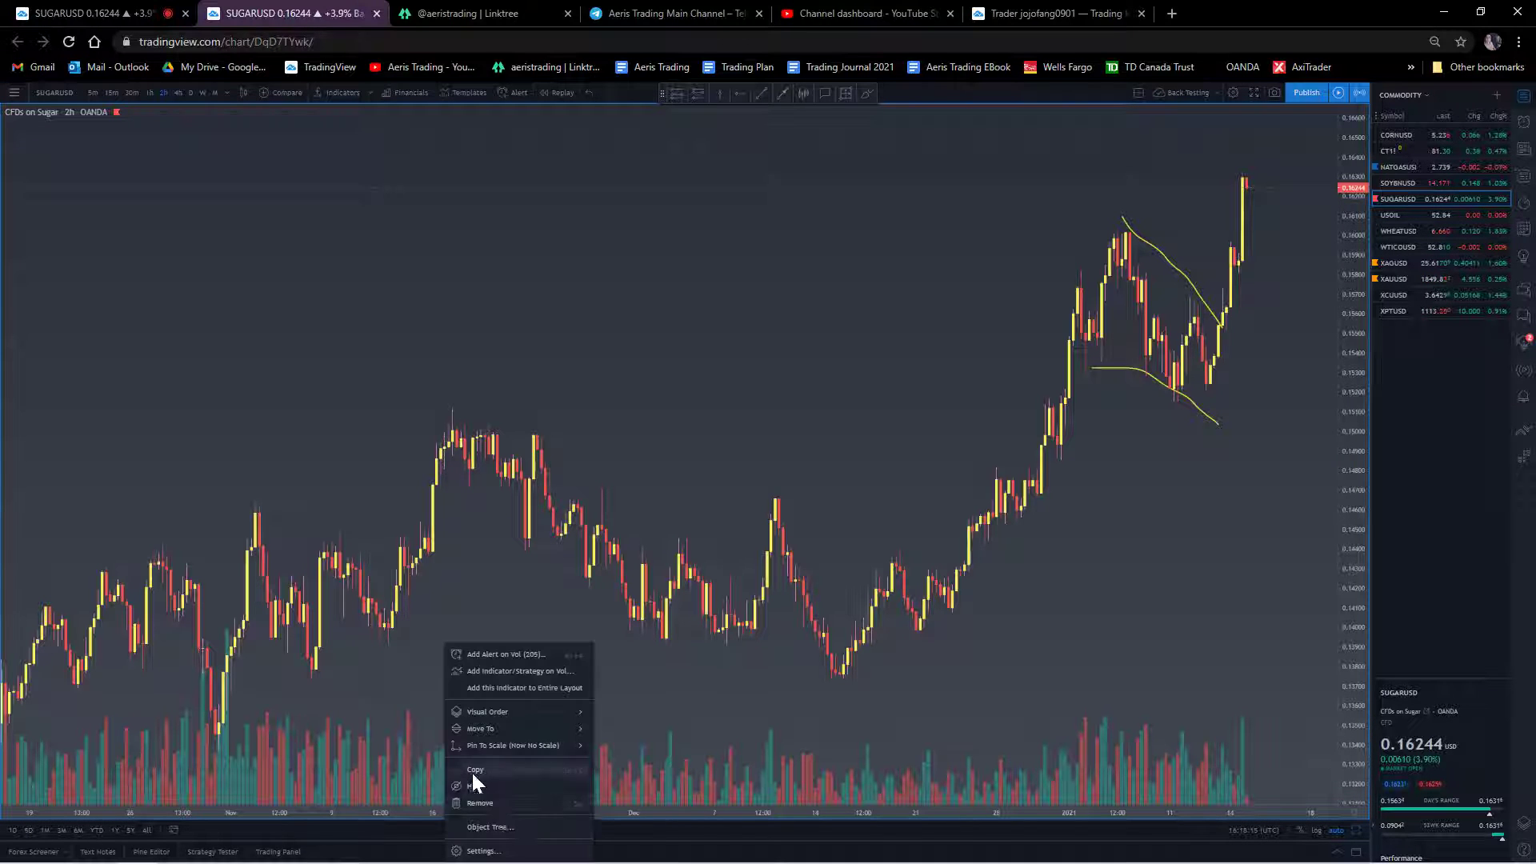
pyautogui.click(505, 827)
pyautogui.scroll(-3, 731, 458)
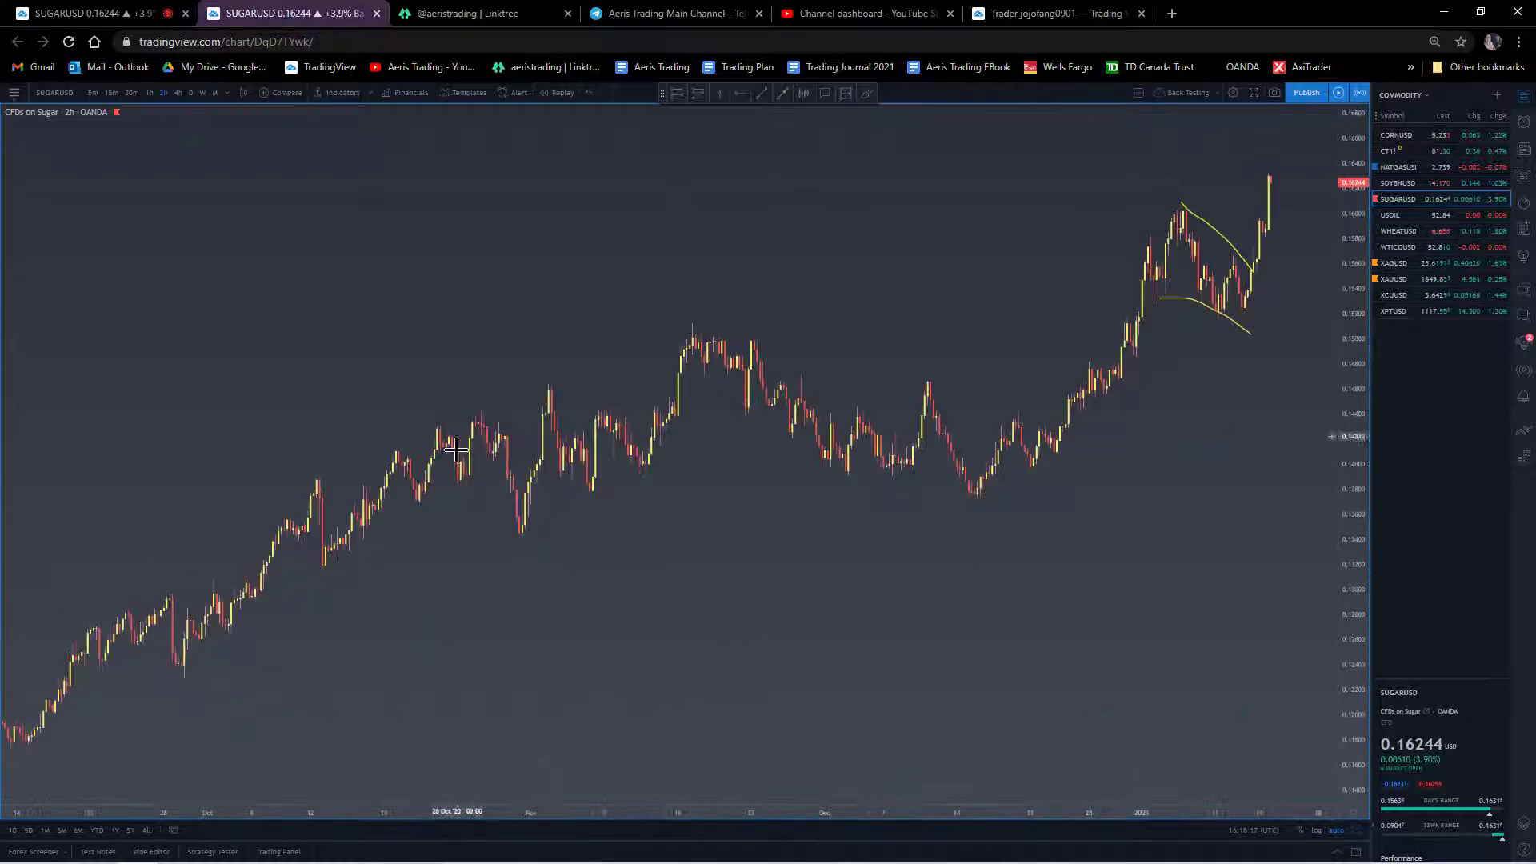
# - Restore the stacked view, remove the volume indicator from the daily chart, and maximize the 2h chart
pyautogui.click(1356, 834)
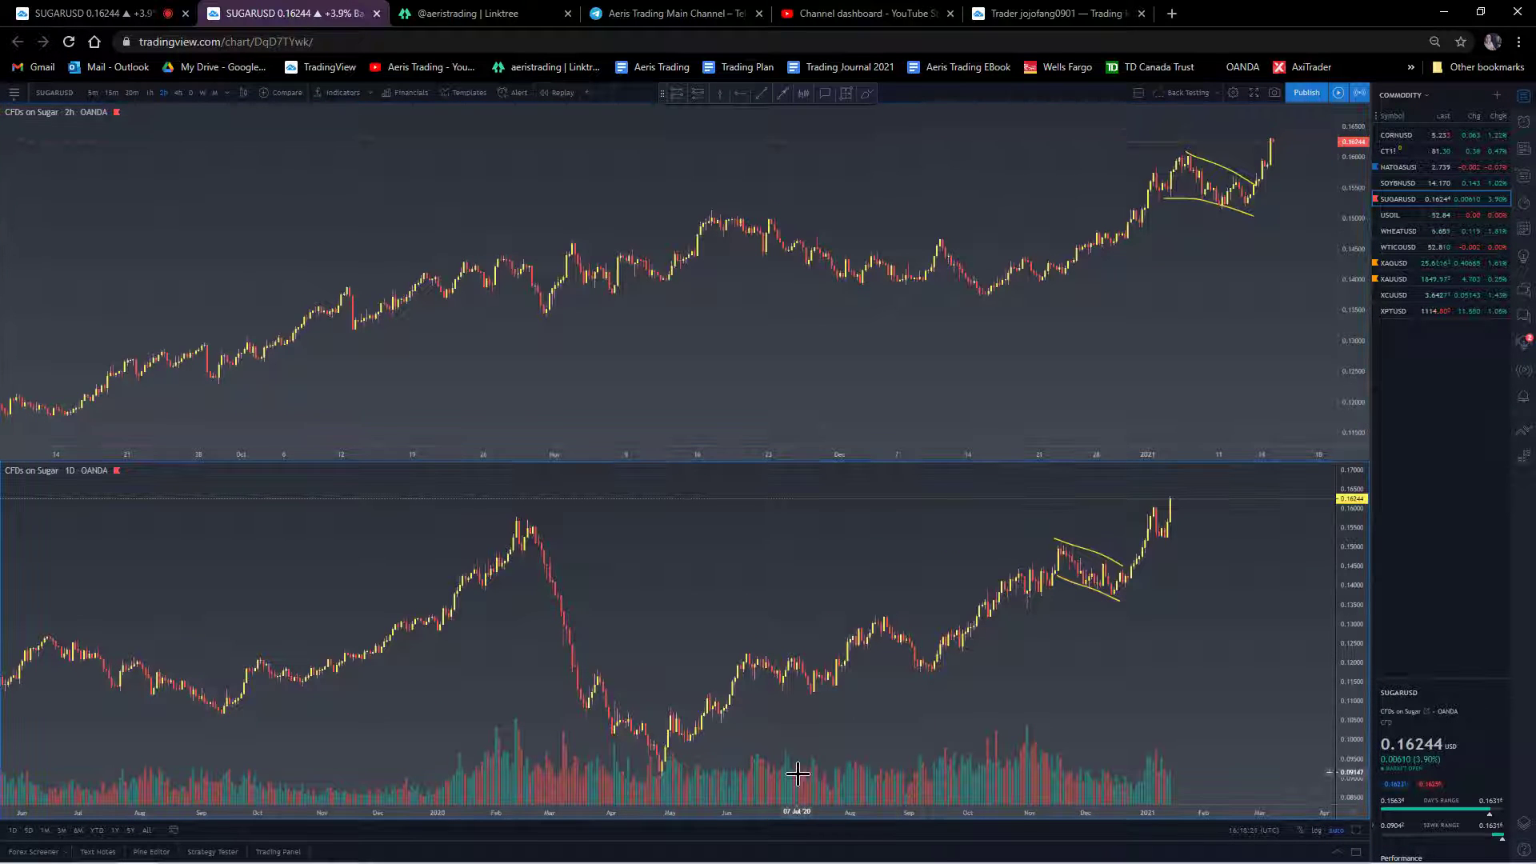
pyautogui.rightClick(800, 780)
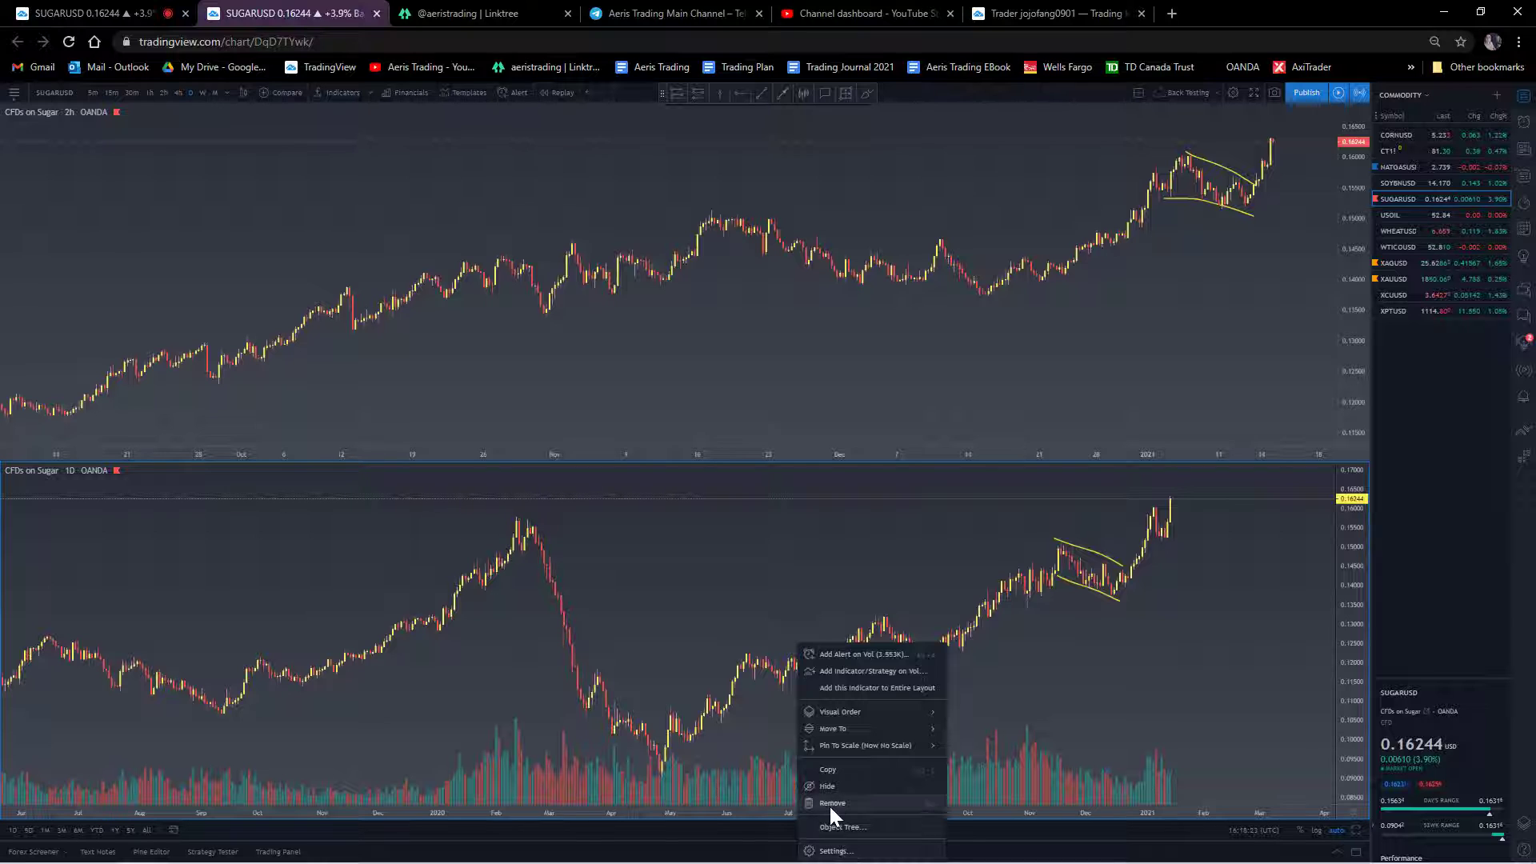
pyautogui.click(832, 803)
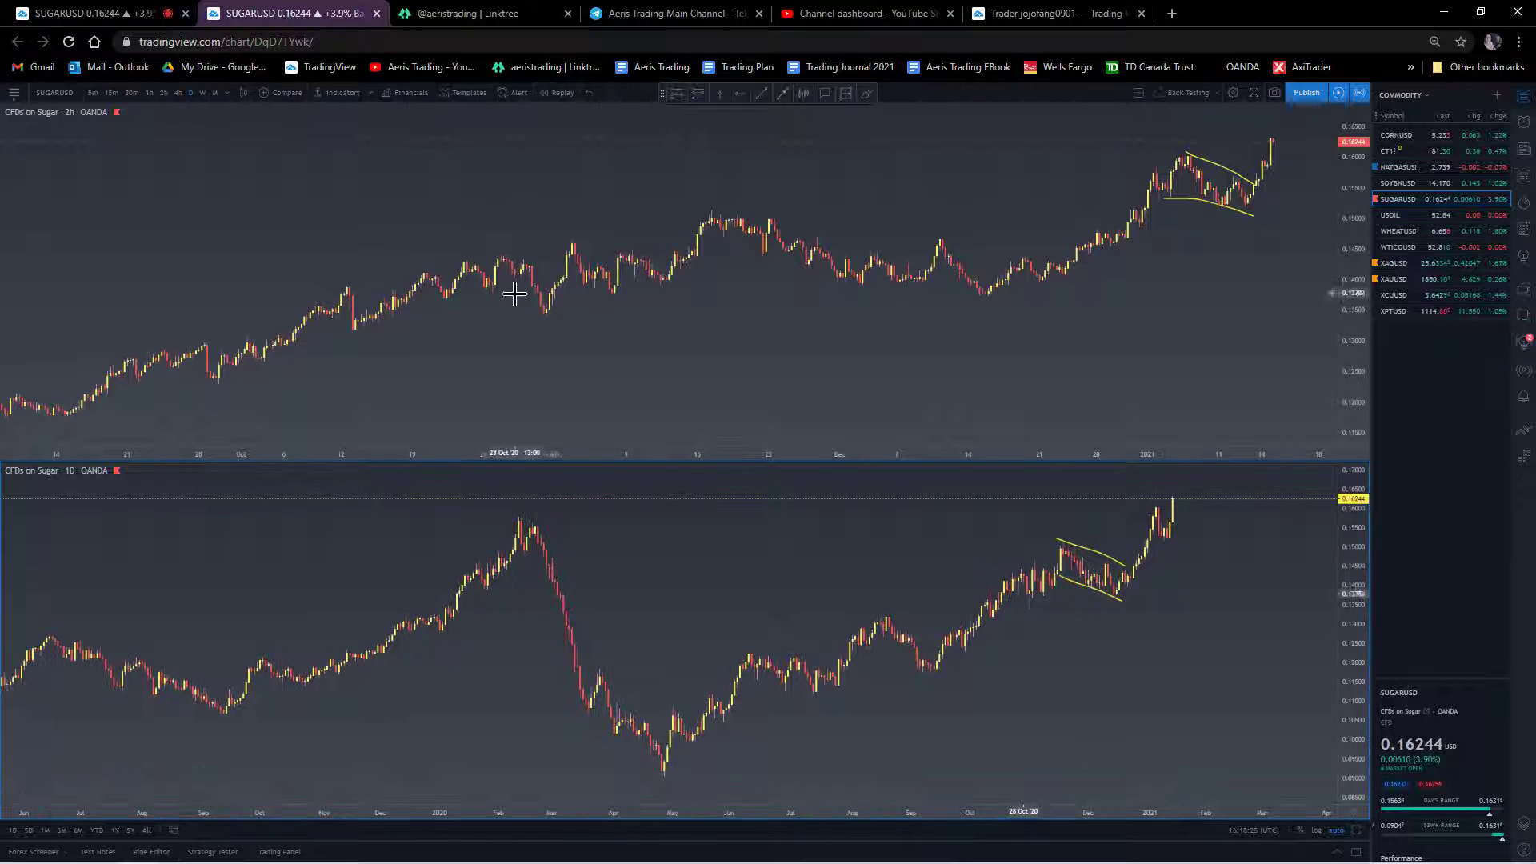
pyautogui.click(704, 336)
pyautogui.hotkey('alt', 'Return')
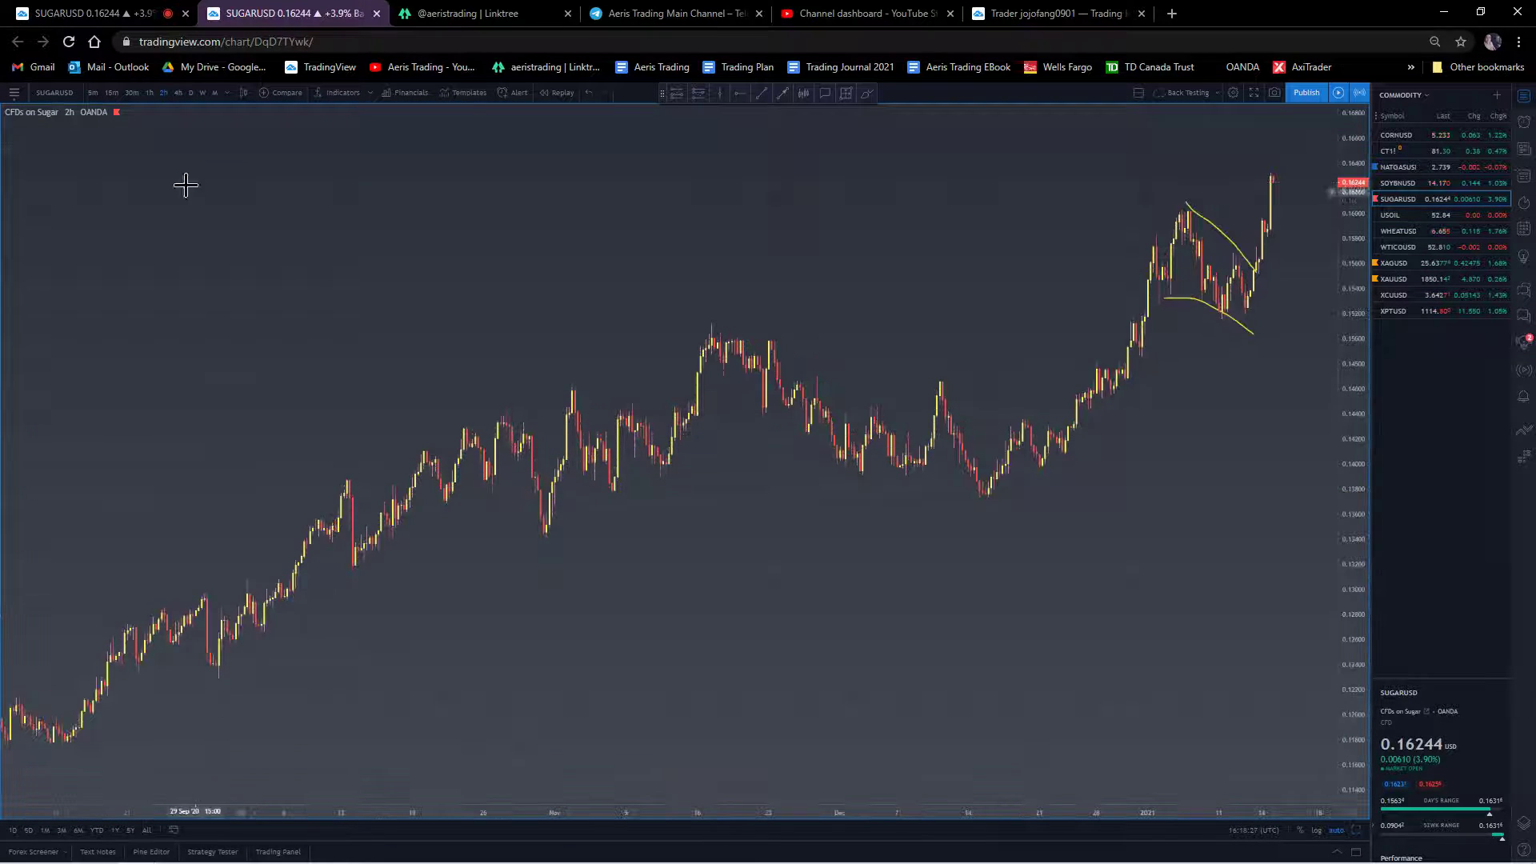
# - Show the drawings panel and move the floating favorite drawing tools onto the upper part of the chart
pyautogui.click(14, 94)
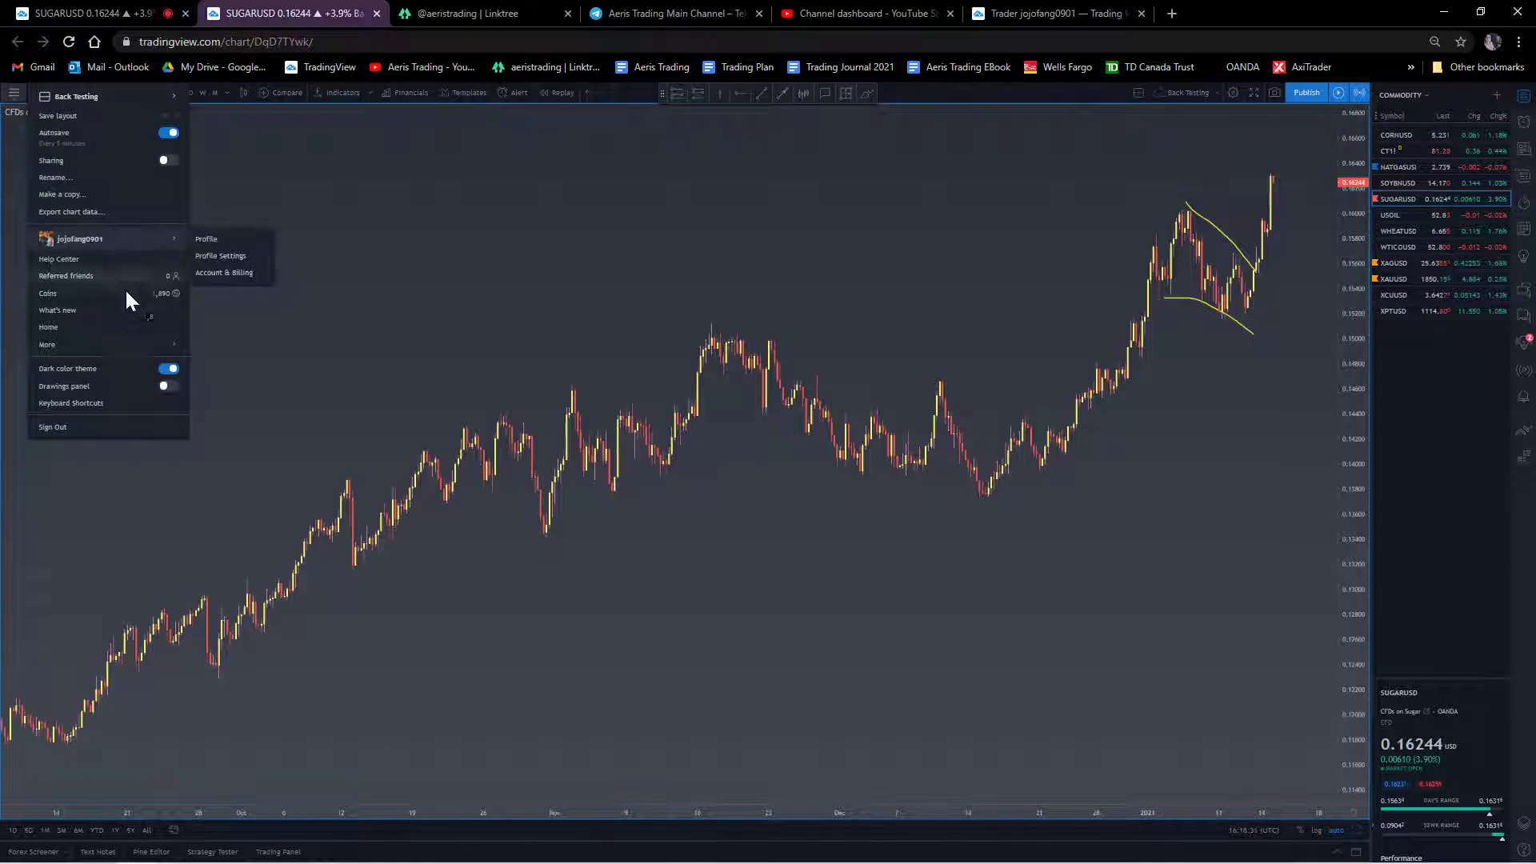
pyautogui.click(166, 386)
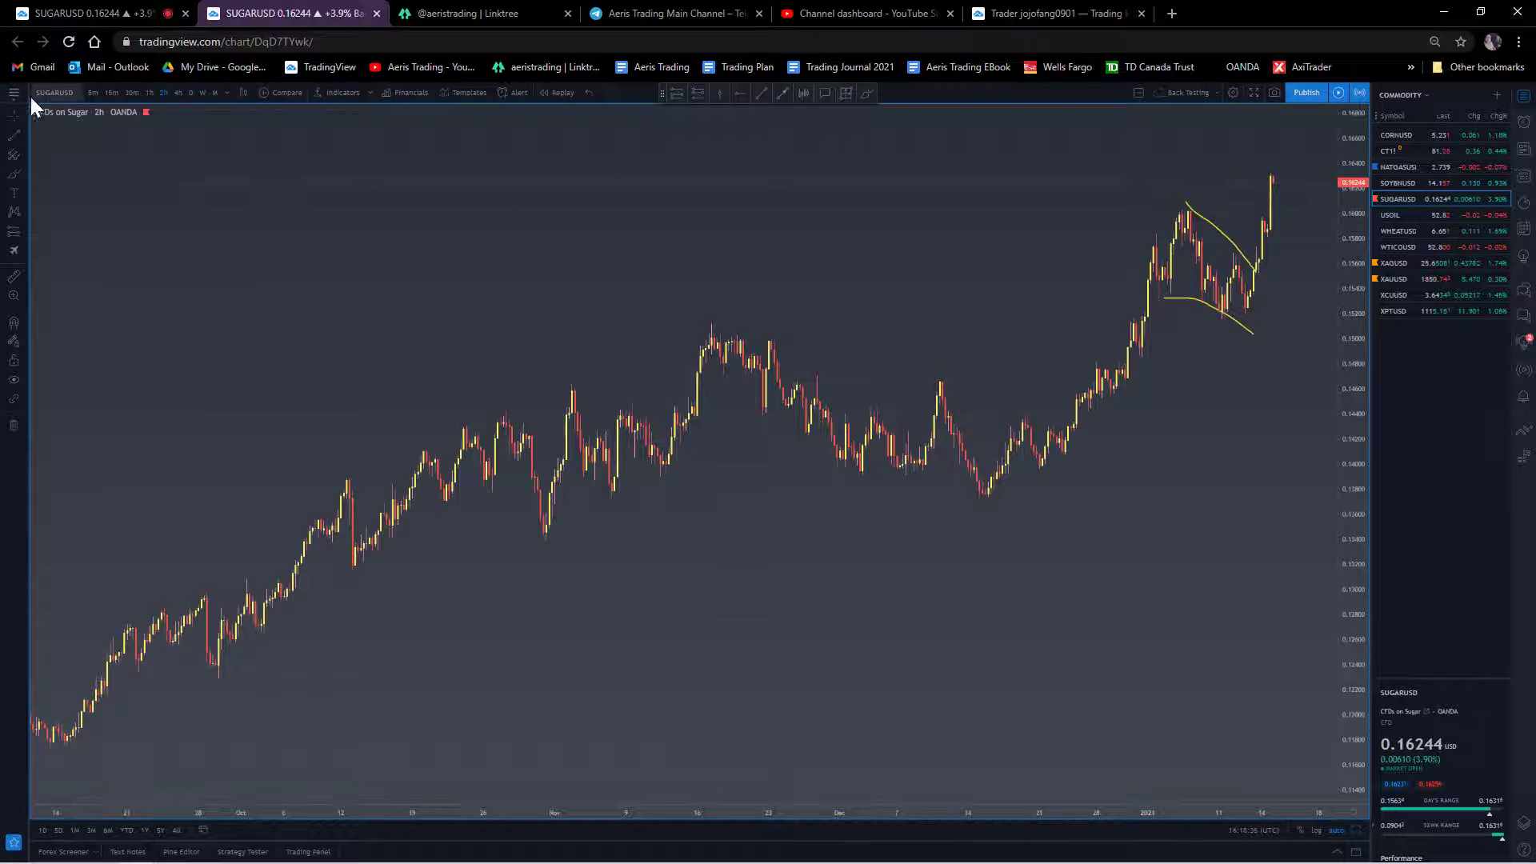
pyautogui.moveTo(661, 85)
pyautogui.mouseDown()
pyautogui.moveTo(616, 123)
pyautogui.moveTo(518, 155)
pyautogui.mouseUp()
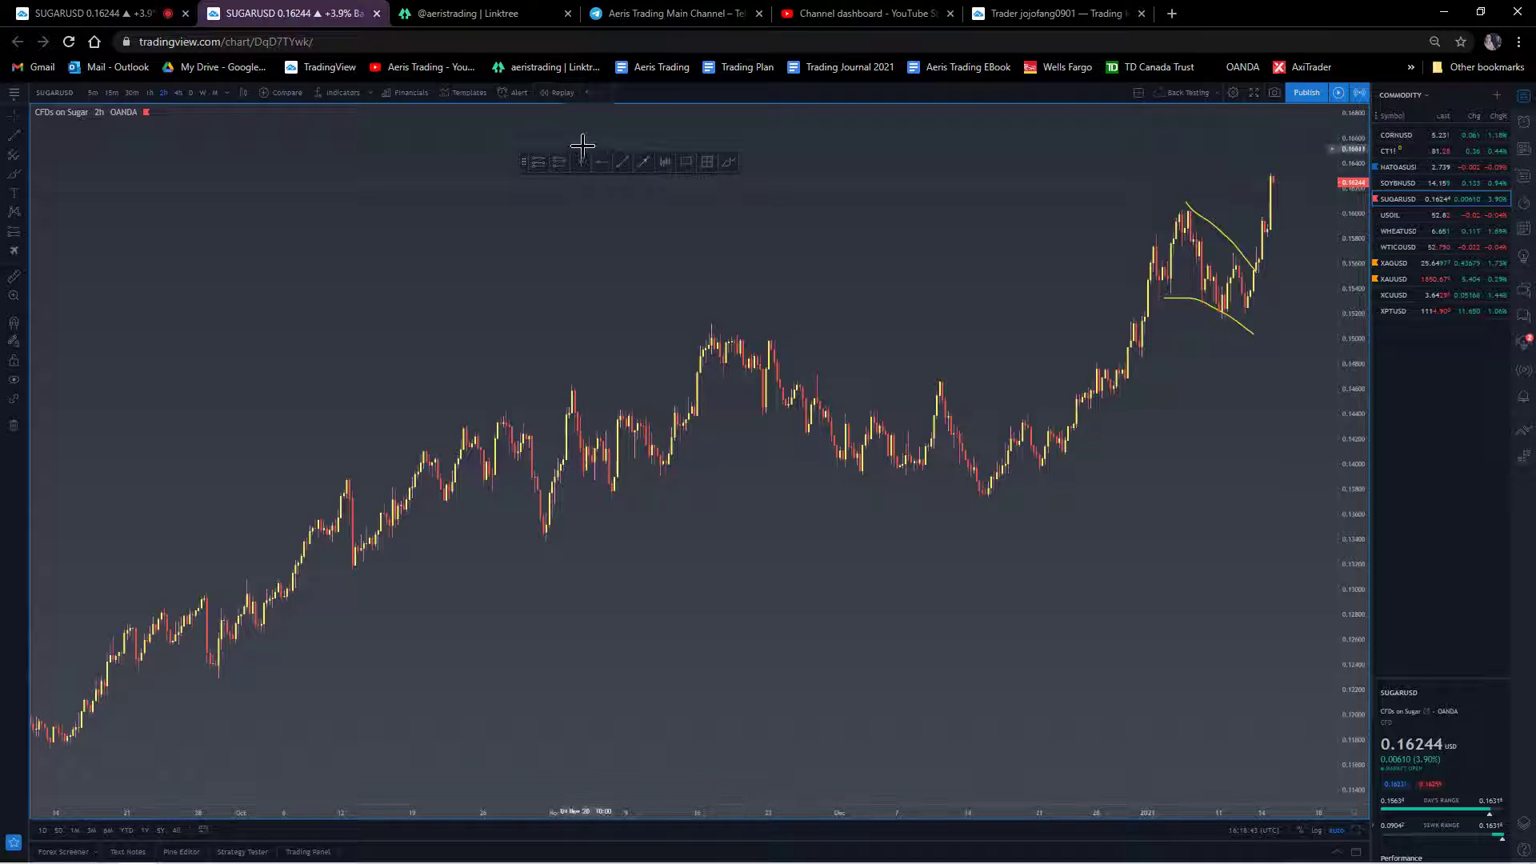
# - Place a long position drawing in the empty area above the October candles using the favorite drawing tools
pyautogui.click(536, 164)
pyautogui.click(292, 247)
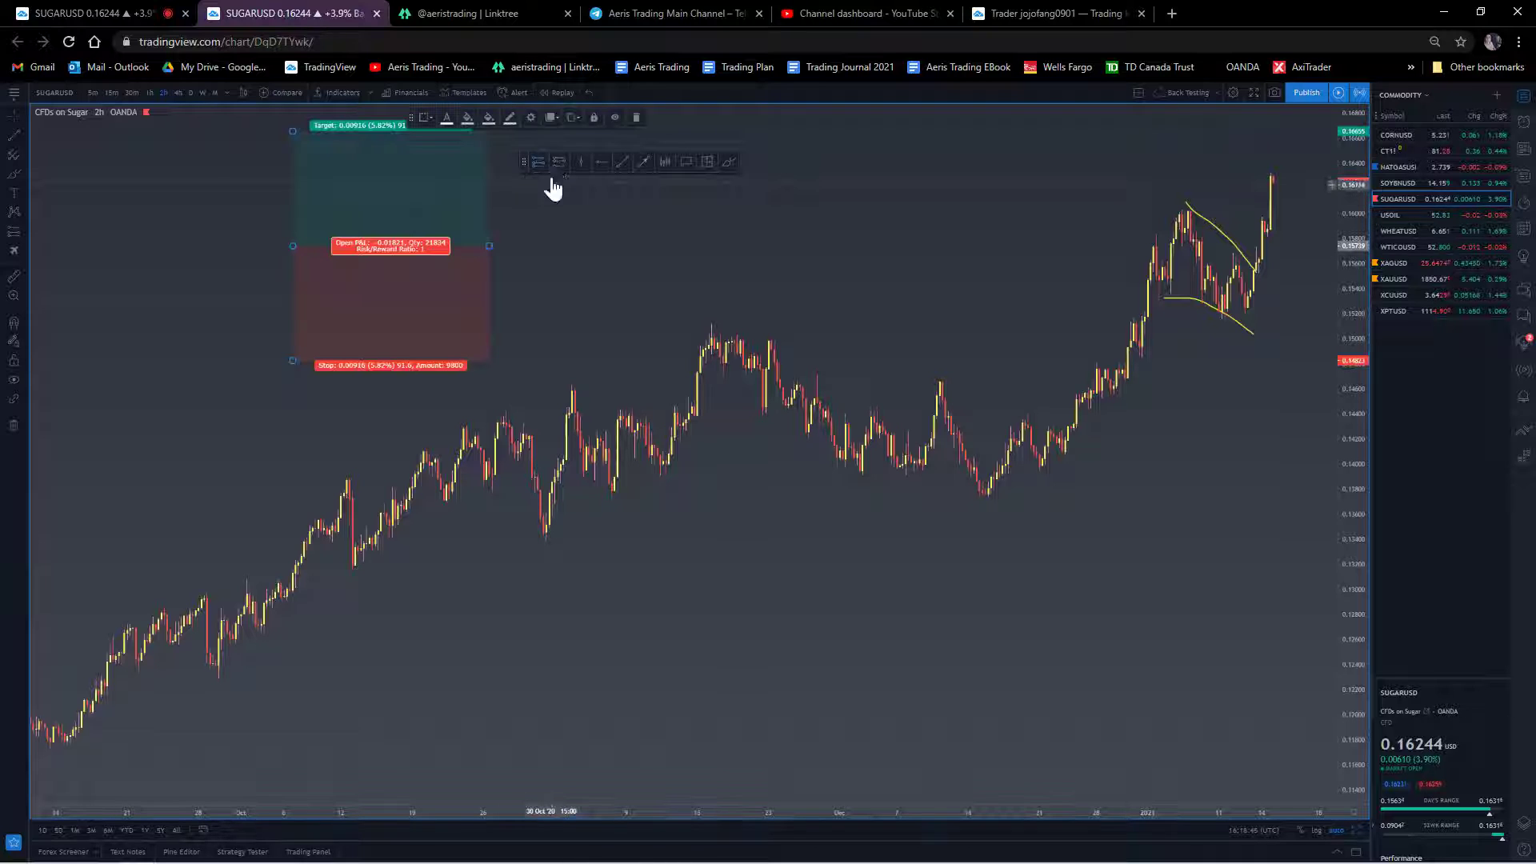
# - Place a vertical line at 27 Oct '20 and a horizontal ray just below 0.1600 using the favorite drawing tools
pyautogui.click(580, 161)
pyautogui.click(502, 454)
pyautogui.click(601, 161)
pyautogui.click(565, 216)
# - Draw a rising trend line and a rising arrow in the empty area above the November candles
pyautogui.click(622, 162)
pyautogui.click(583, 326)
pyautogui.click(692, 265)
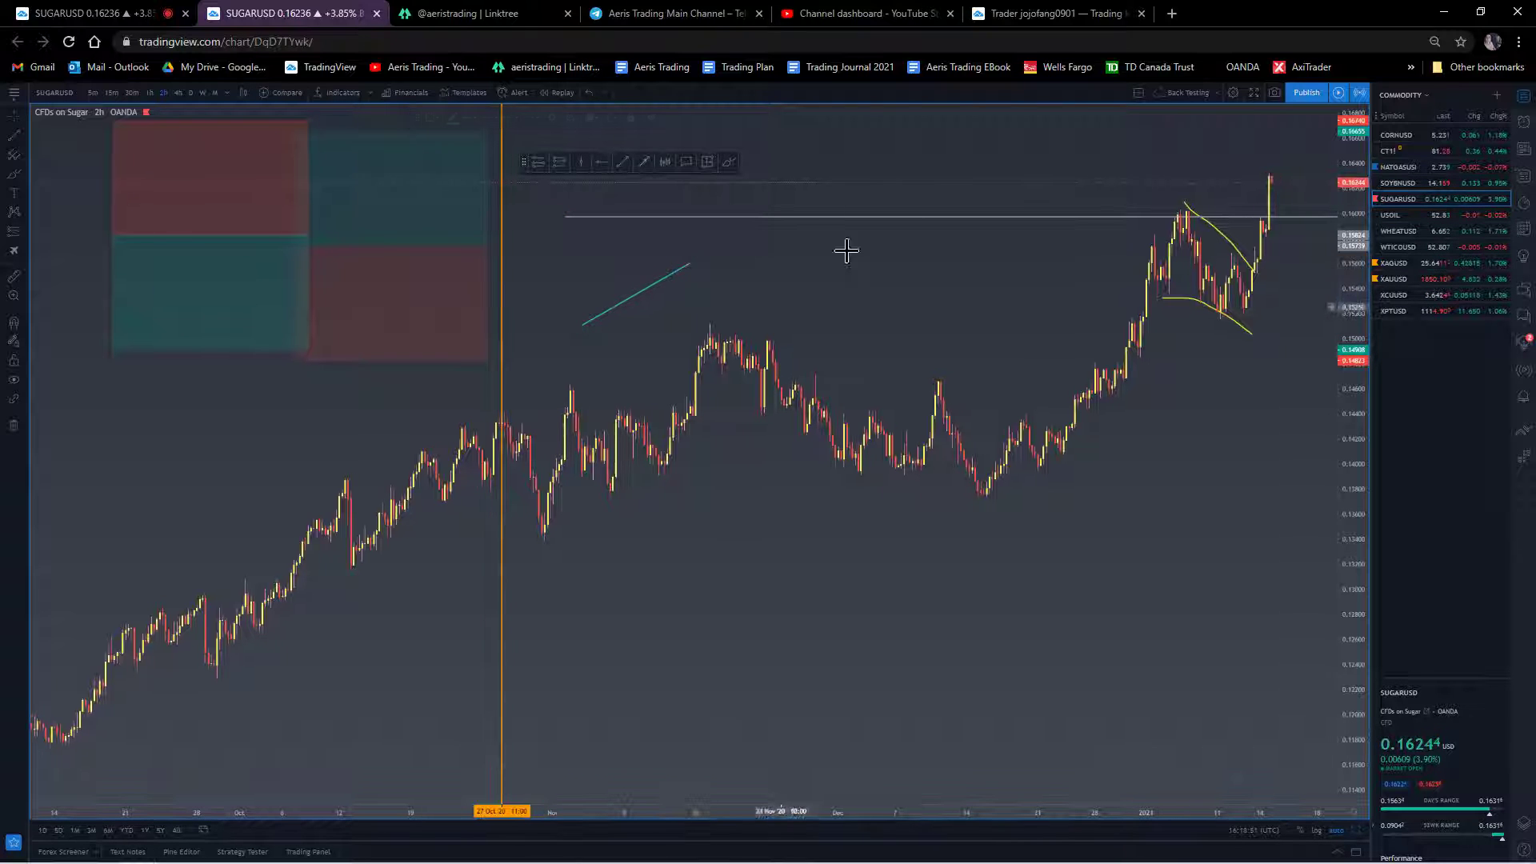
pyautogui.click(643, 162)
pyautogui.click(668, 306)
pyautogui.click(796, 247)
# - Copy the late-November to early-December price movement with the bars pattern tool
pyautogui.click(664, 162)
pyautogui.click(792, 361)
pyautogui.click(867, 353)
# - Place a callout with its default text above the December candles
pyautogui.click(686, 161)
pyautogui.click(933, 262)
pyautogui.press('Escape')
# - Draw a date and price range above the mid-December candles and a steep brush stroke beside it
pyautogui.click(707, 162)
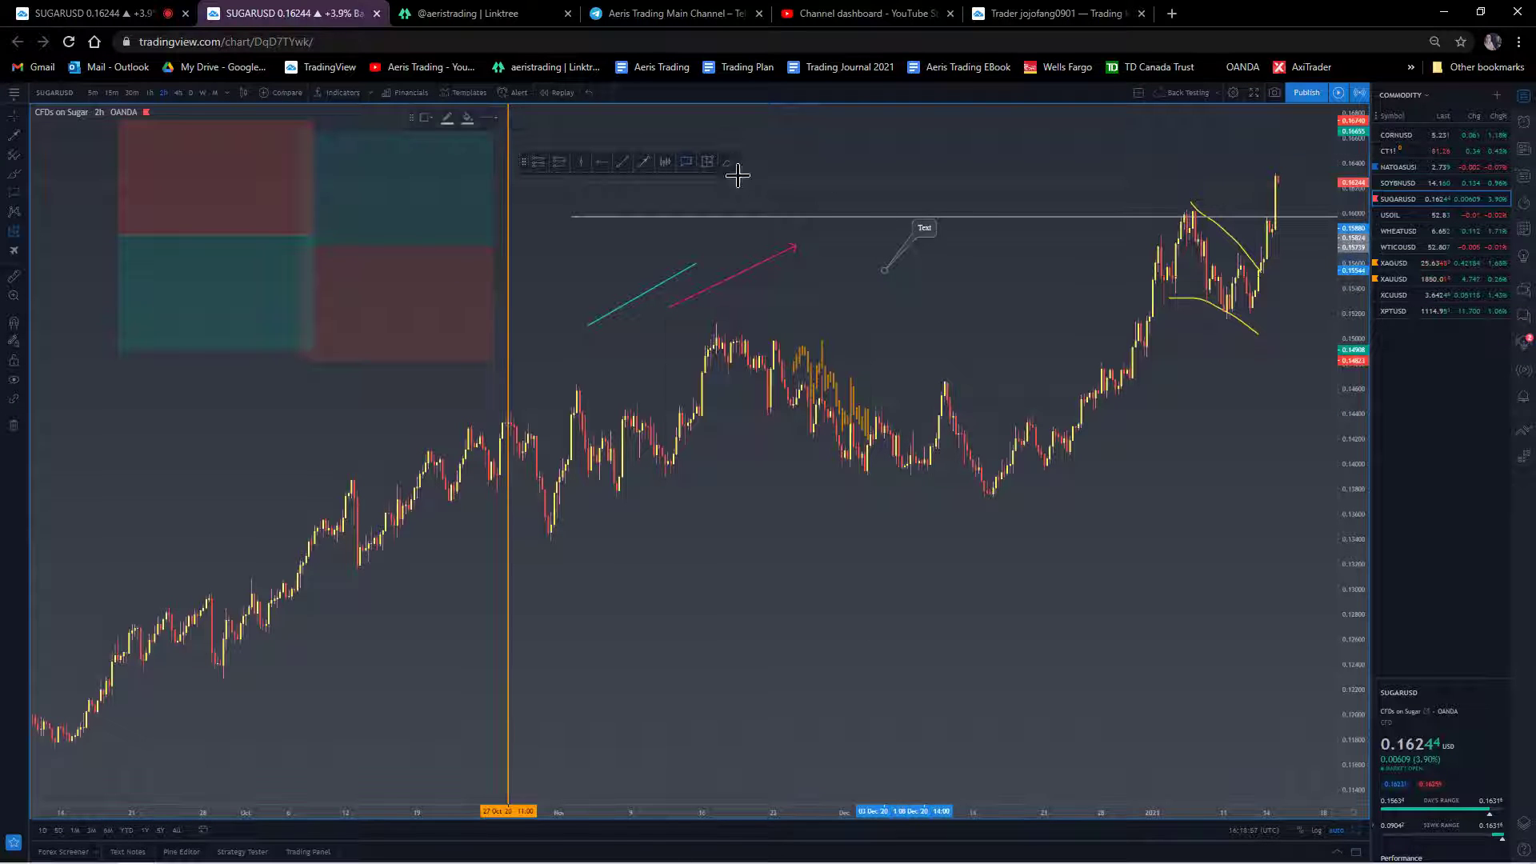
pyautogui.click(984, 216)
pyautogui.click(1038, 280)
pyautogui.click(728, 163)
pyautogui.moveTo(1076, 302); pyautogui.dragTo(1109, 180)
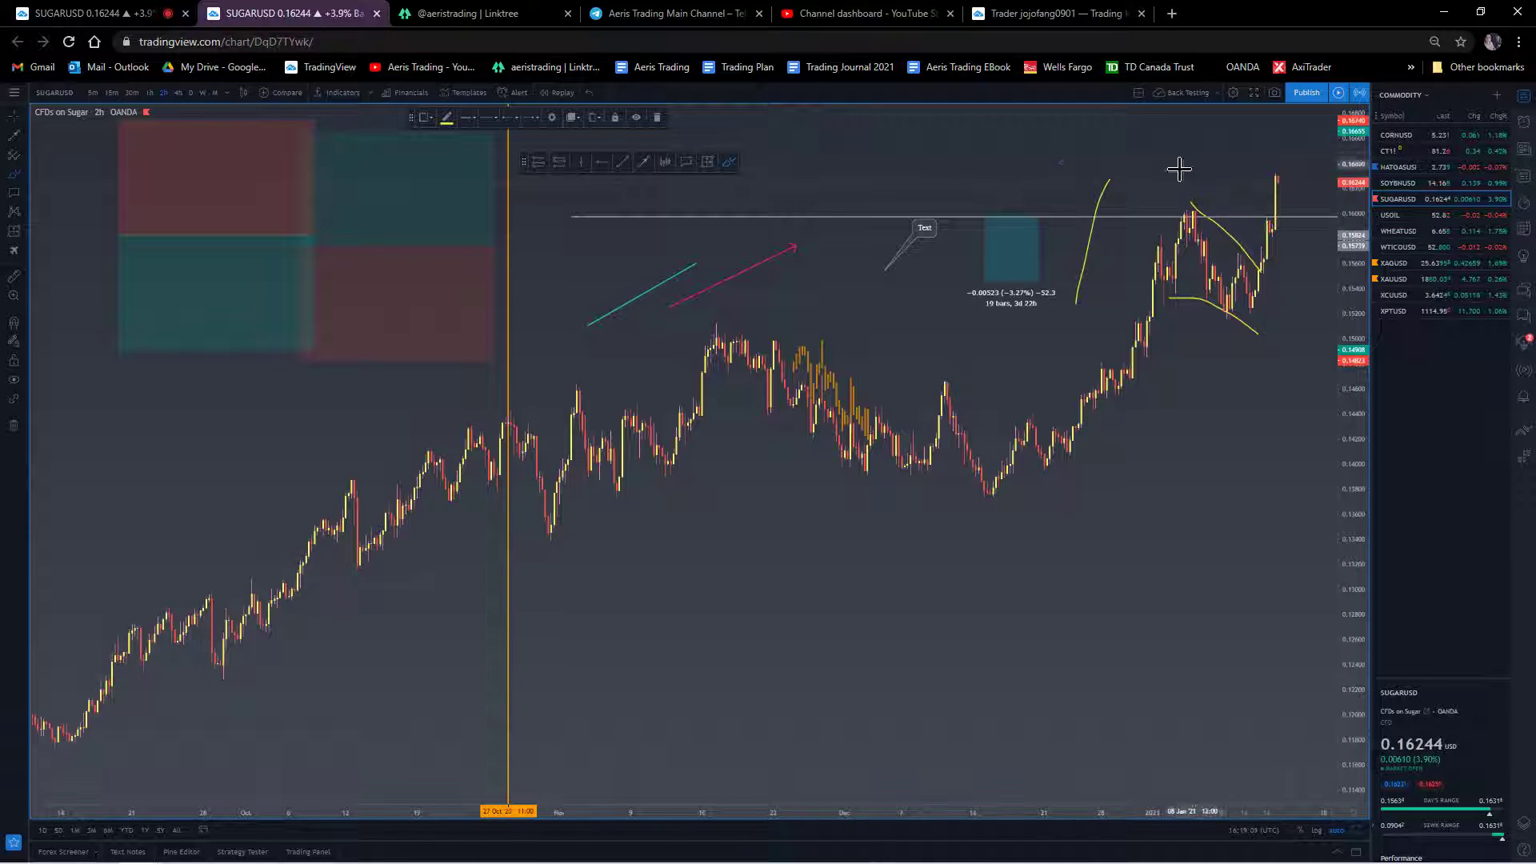
# - Move the short position onto the December candles and adjust its stop to about 0.1508 and its target to about 0.1285
pyautogui.moveTo(224, 195); pyautogui.dragTo(177, 193)
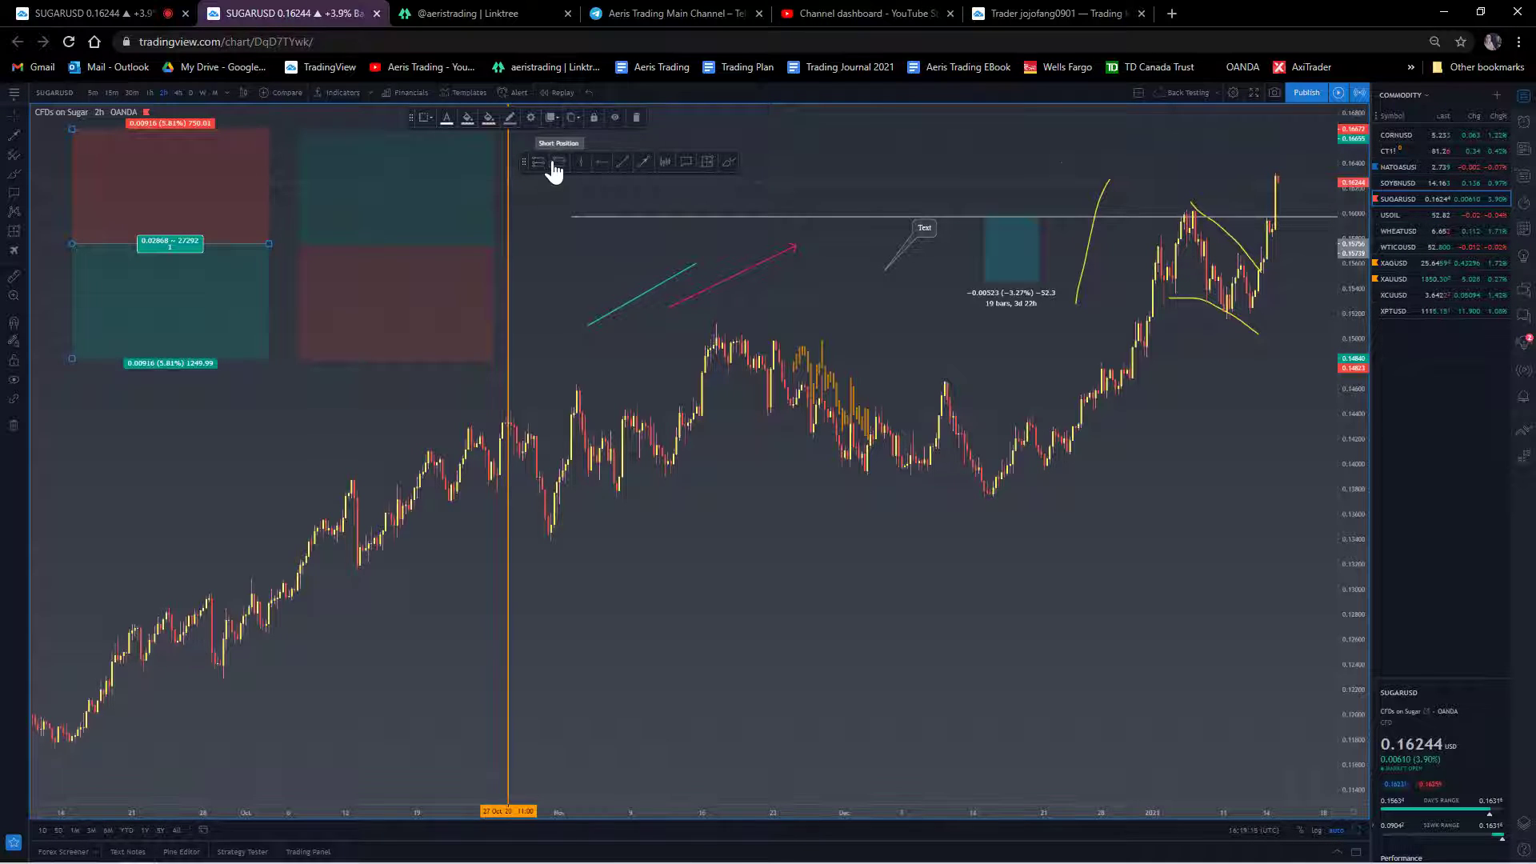
pyautogui.moveTo(92, 244)
pyautogui.mouseDown()
pyautogui.moveTo(850, 446)
pyautogui.moveTo(901, 386)
pyautogui.mouseUp()
pyautogui.moveTo(830, 285); pyautogui.dragTo(830, 329)
pyautogui.moveTo(831, 513); pyautogui.dragTo(830, 607)
# - Review the account size, risk and price level inputs in the short position's settings and close them without saving
pyautogui.rightClick(898, 550)
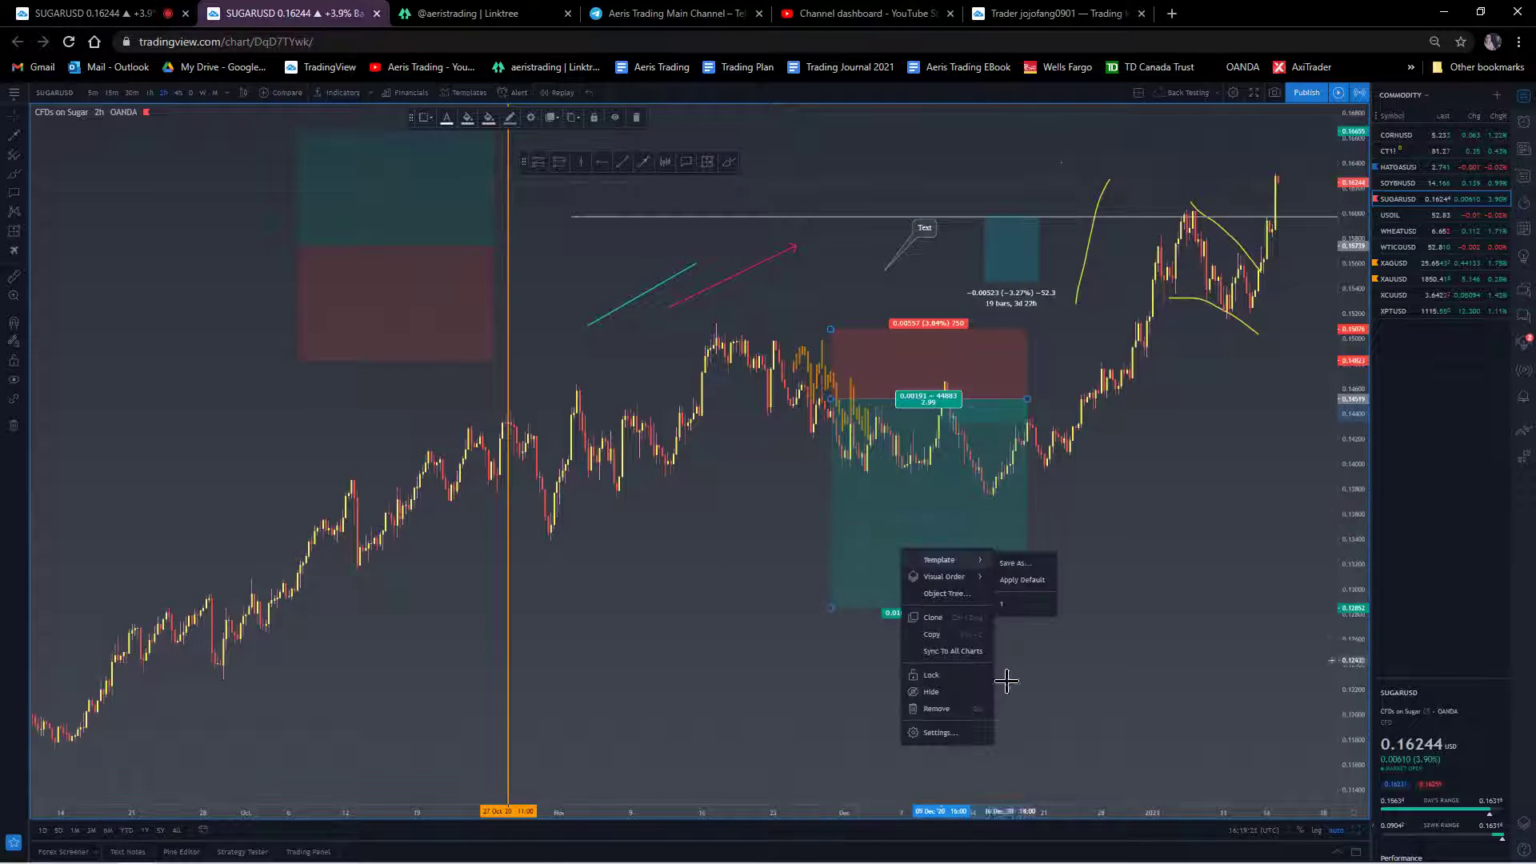
pyautogui.click(954, 742)
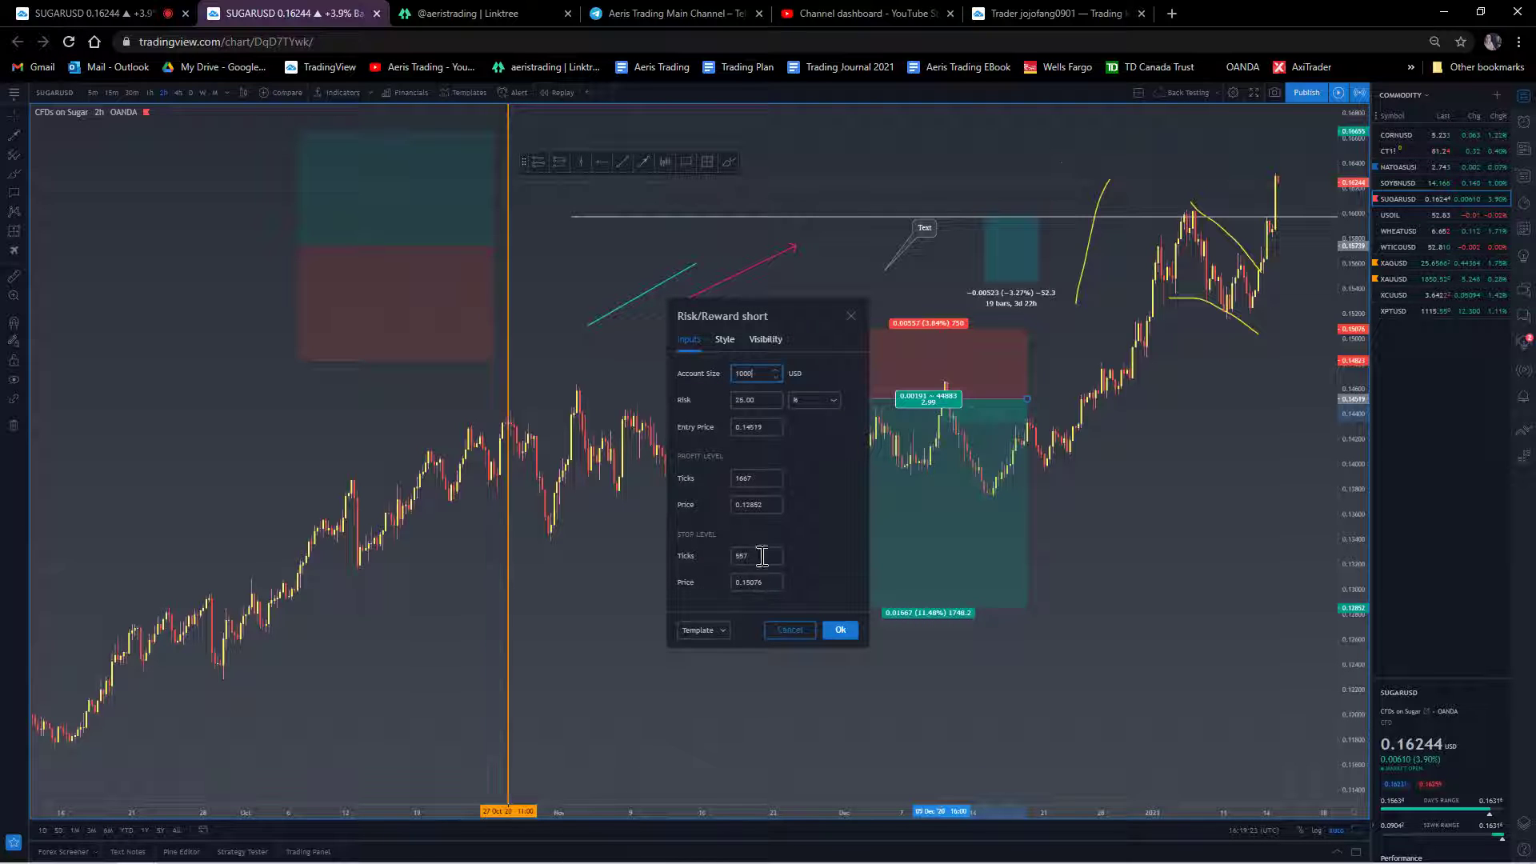
pyautogui.click(789, 632)
# - Move the short position back to the empty upper area and delete both the short and long position drawings
pyautogui.moveTo(877, 521)
pyautogui.mouseDown()
pyautogui.moveTo(782, 418)
pyautogui.moveTo(775, 435)
pyautogui.moveTo(208, 302)
pyautogui.moveTo(124, 243)
pyautogui.mouseUp()
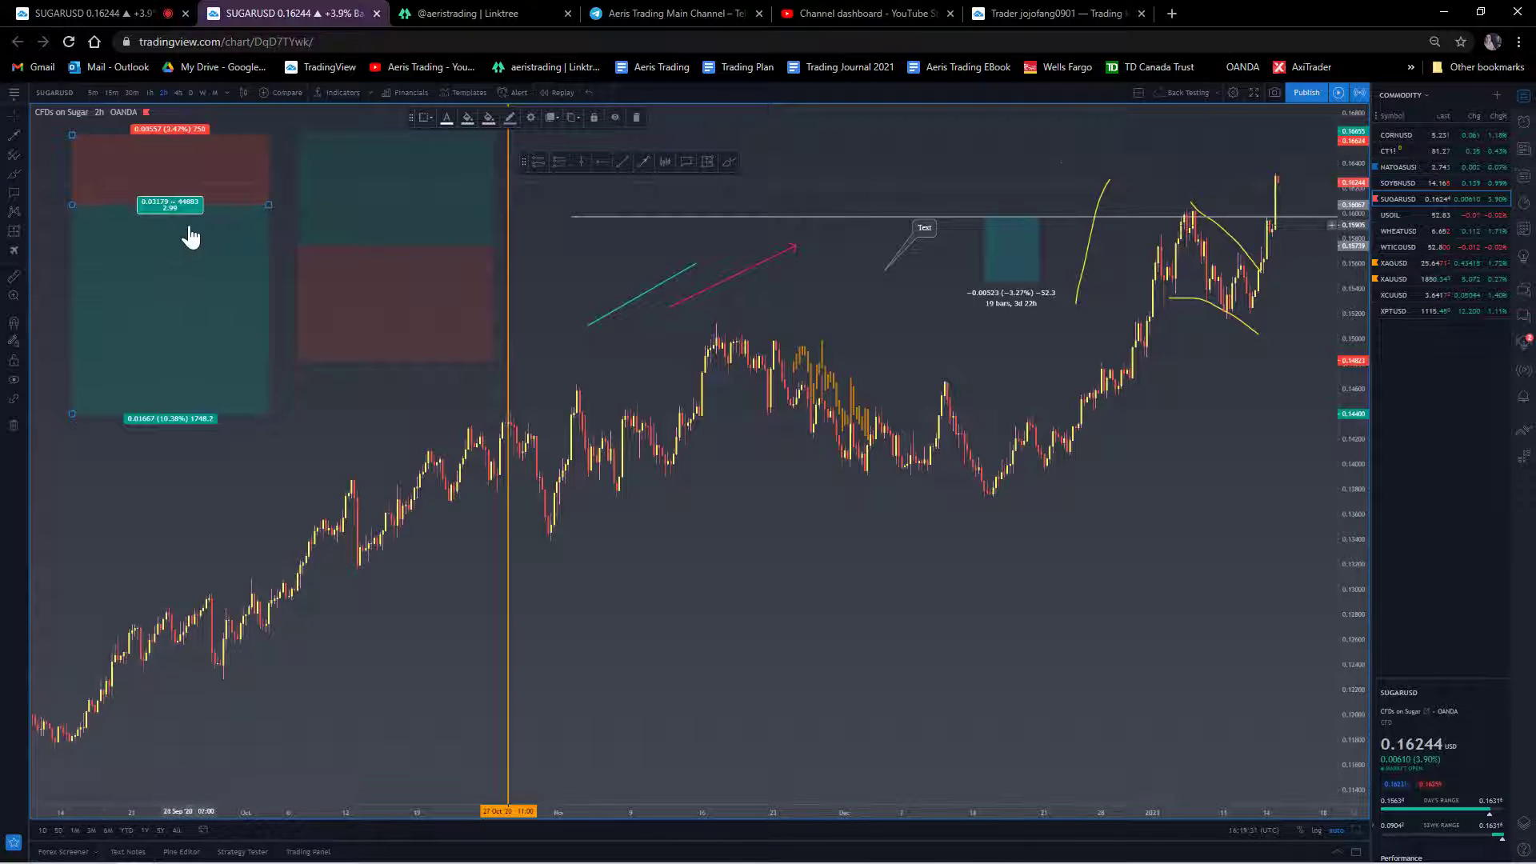
pyautogui.press('Delete')
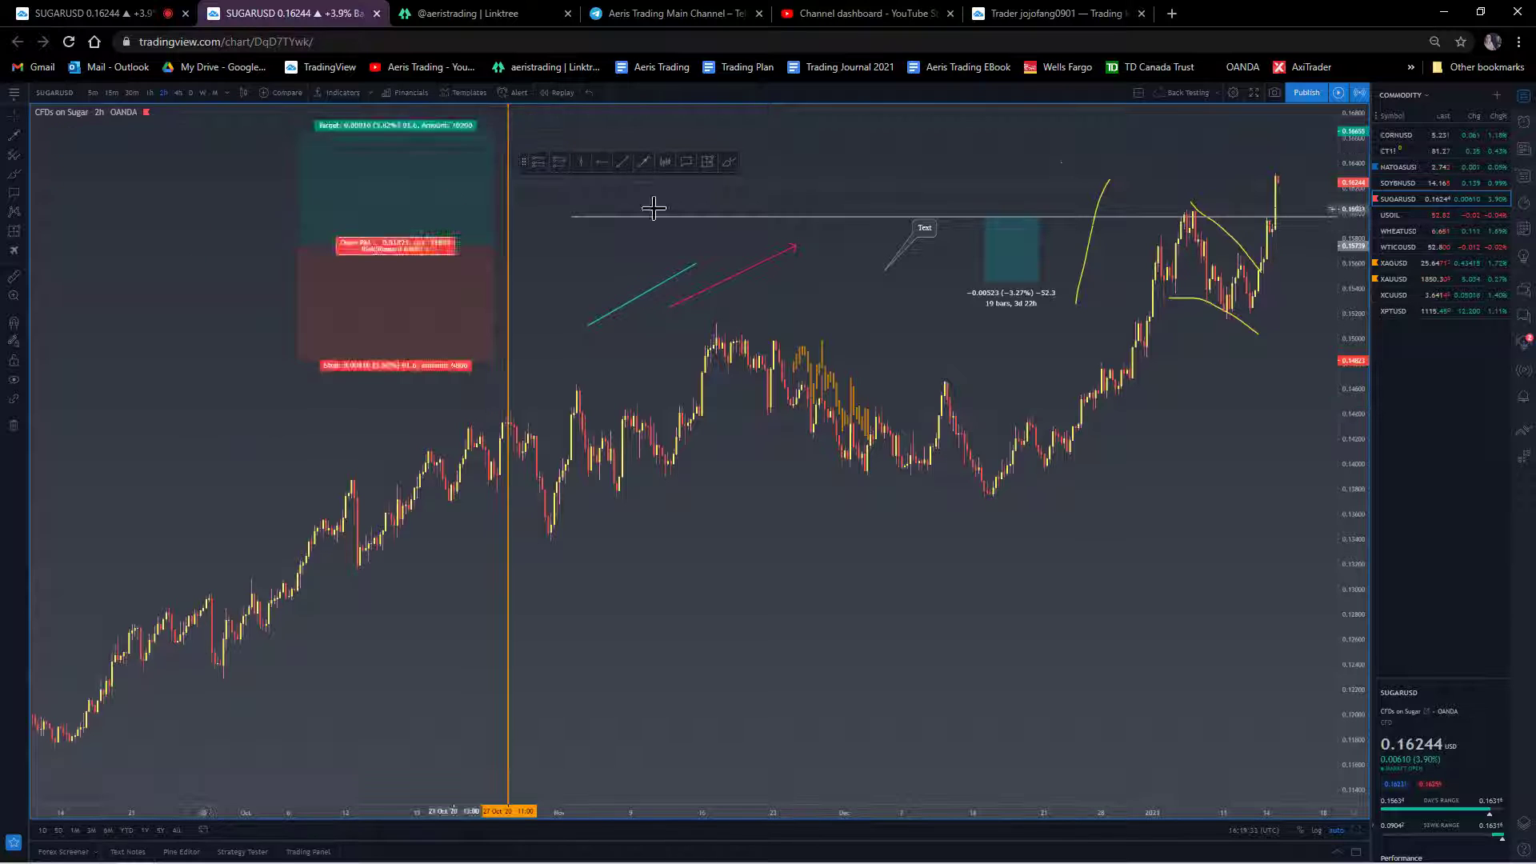
pyautogui.press('Delete')
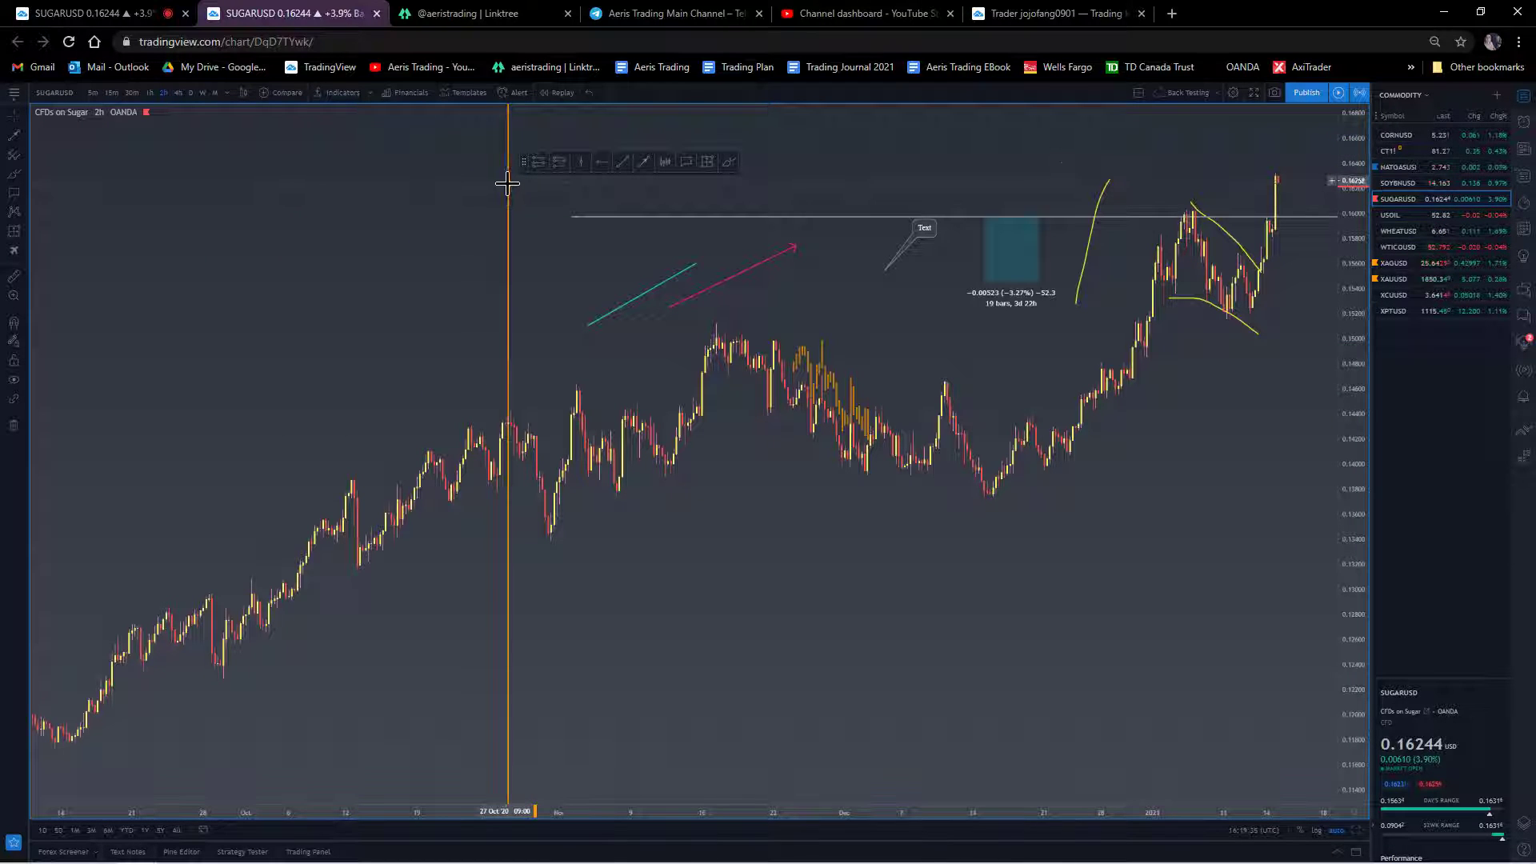
# - Move the vertical line to 20 Oct '20 and place a second vertical line on the late-September candles
pyautogui.moveTo(511, 194); pyautogui.dragTo(439, 195)
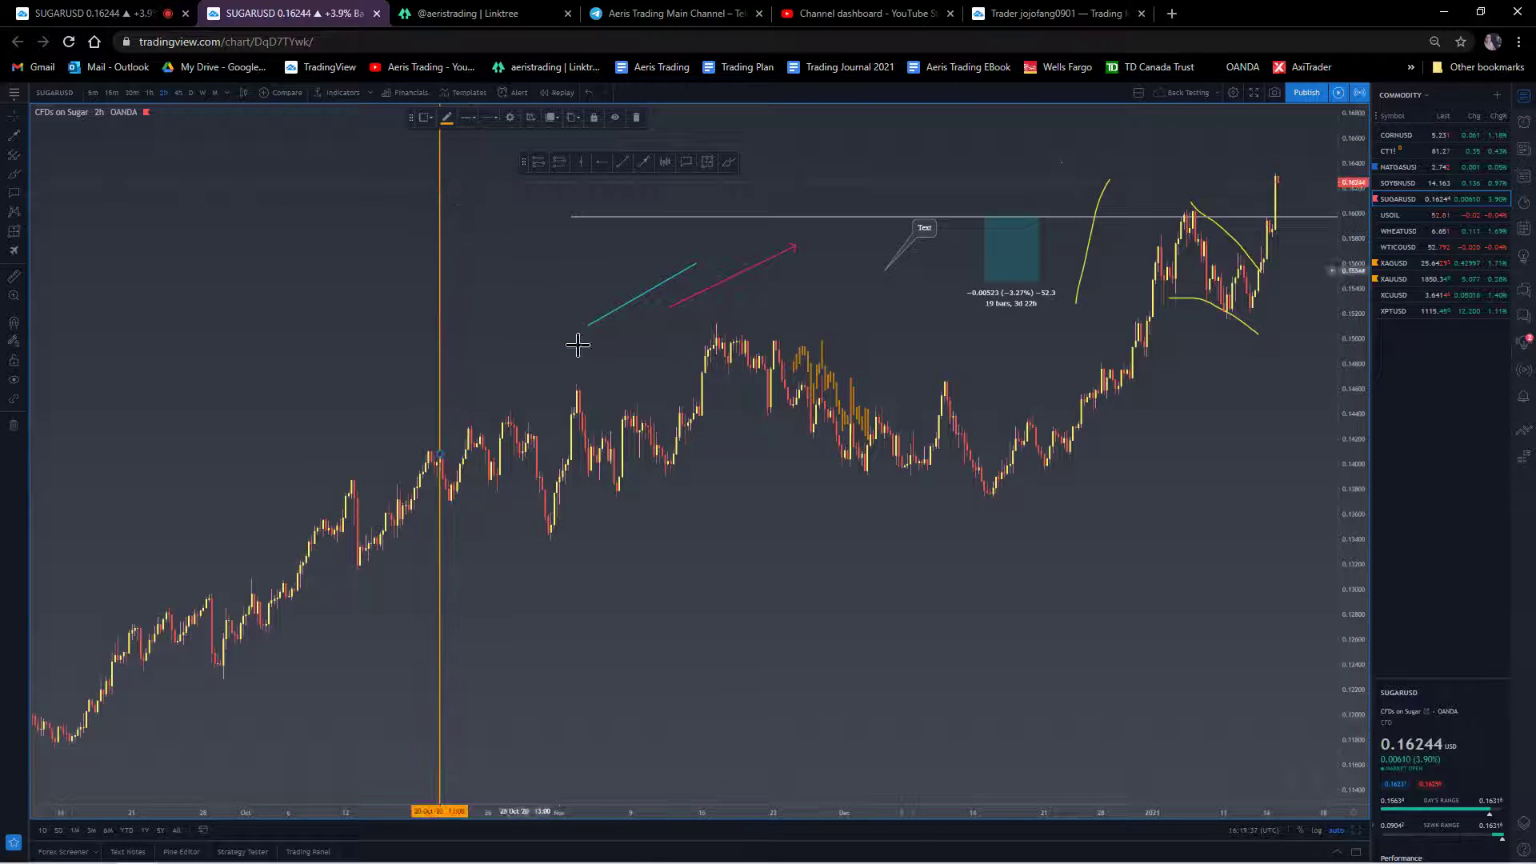
pyautogui.click(710, 127)
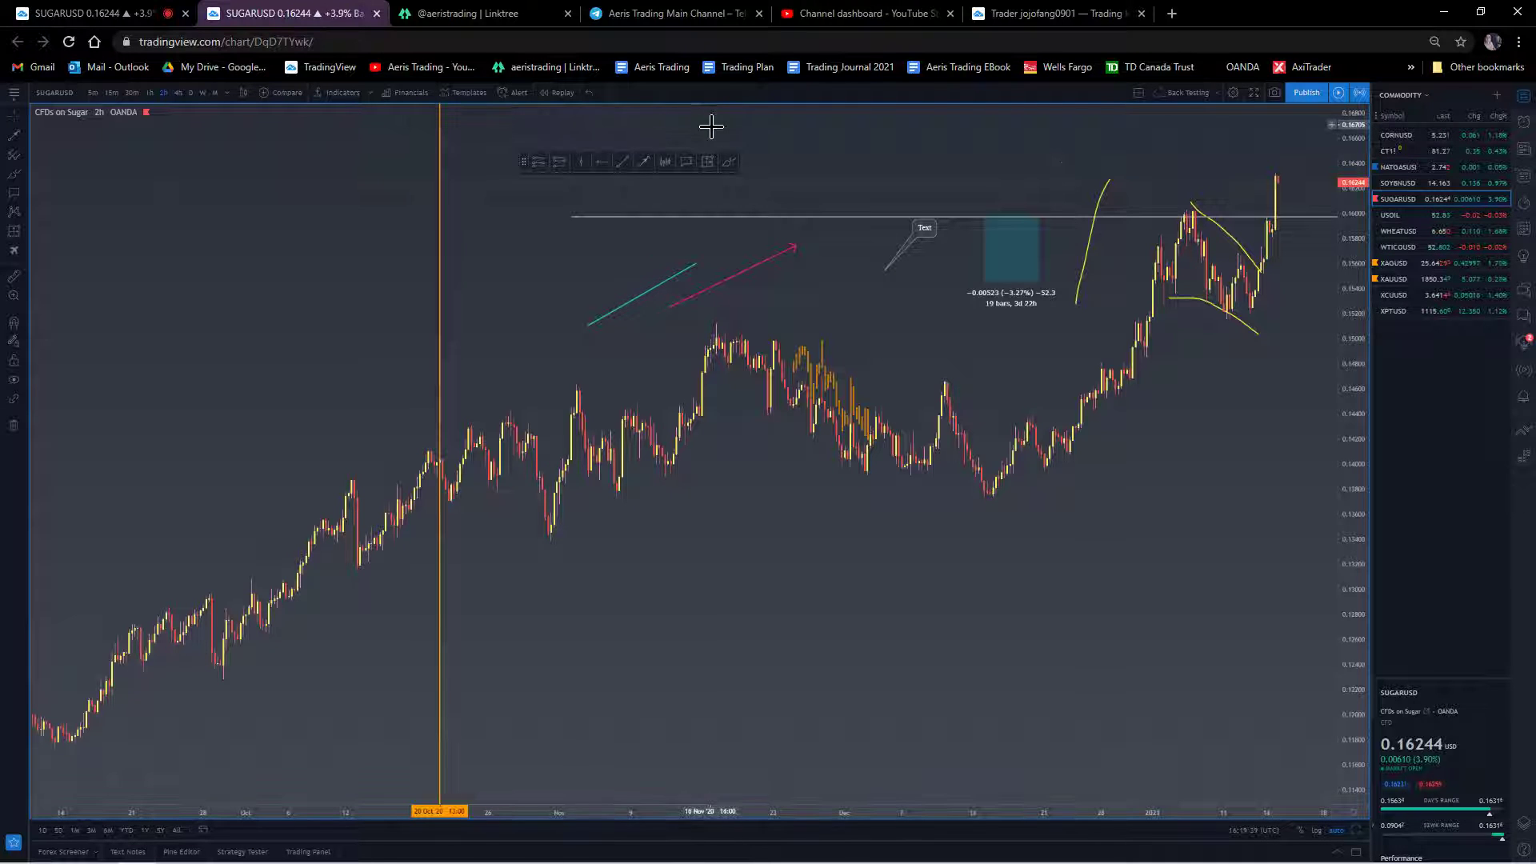
pyautogui.click(588, 172)
pyautogui.click(161, 246)
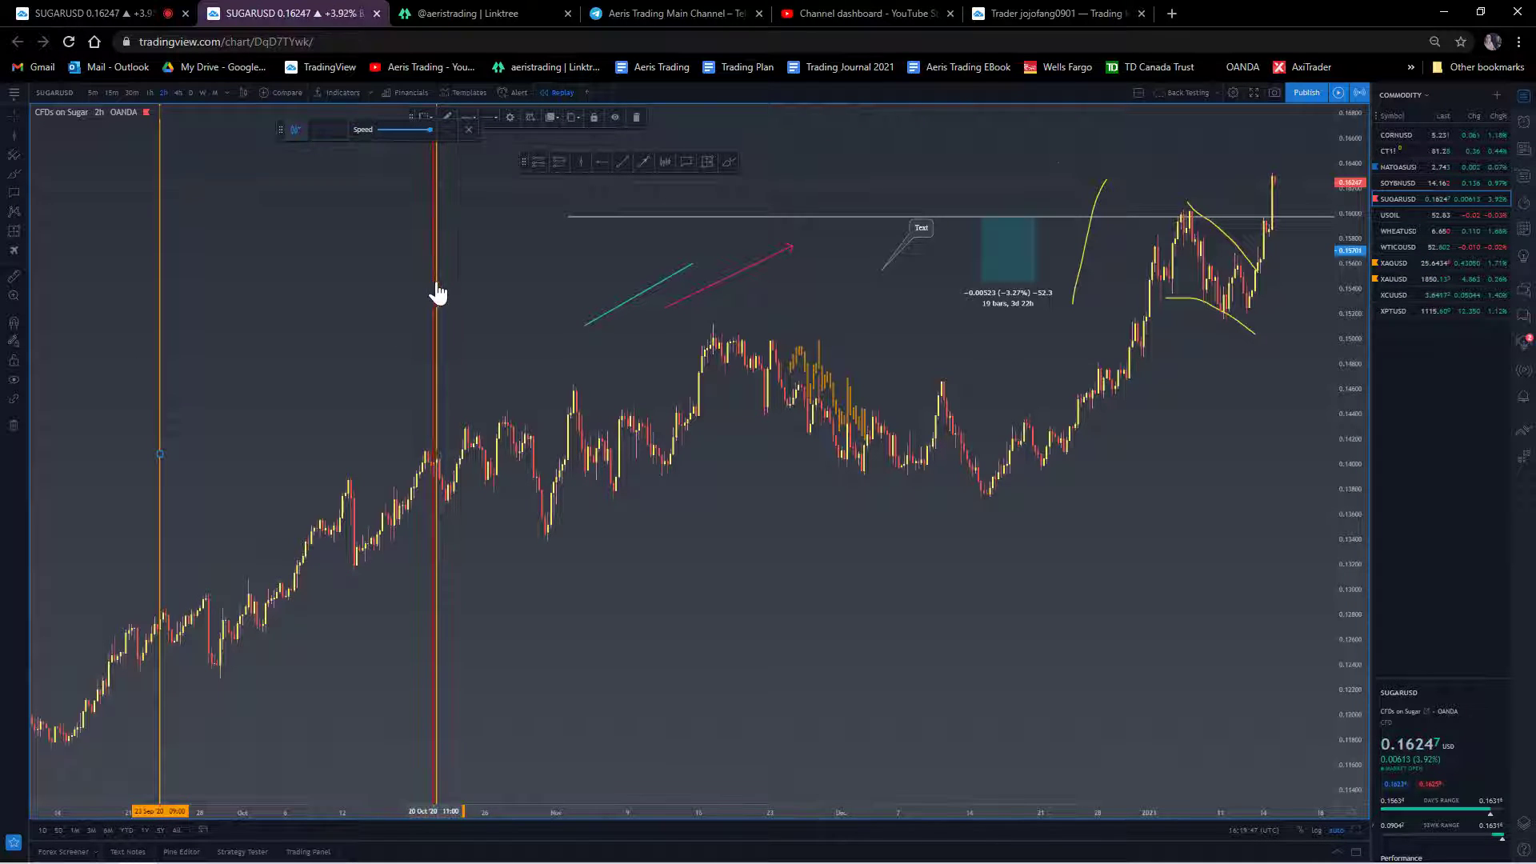
# - Close the bar replay controls and delete both vertical lines from the chart
pyautogui.click(469, 131)
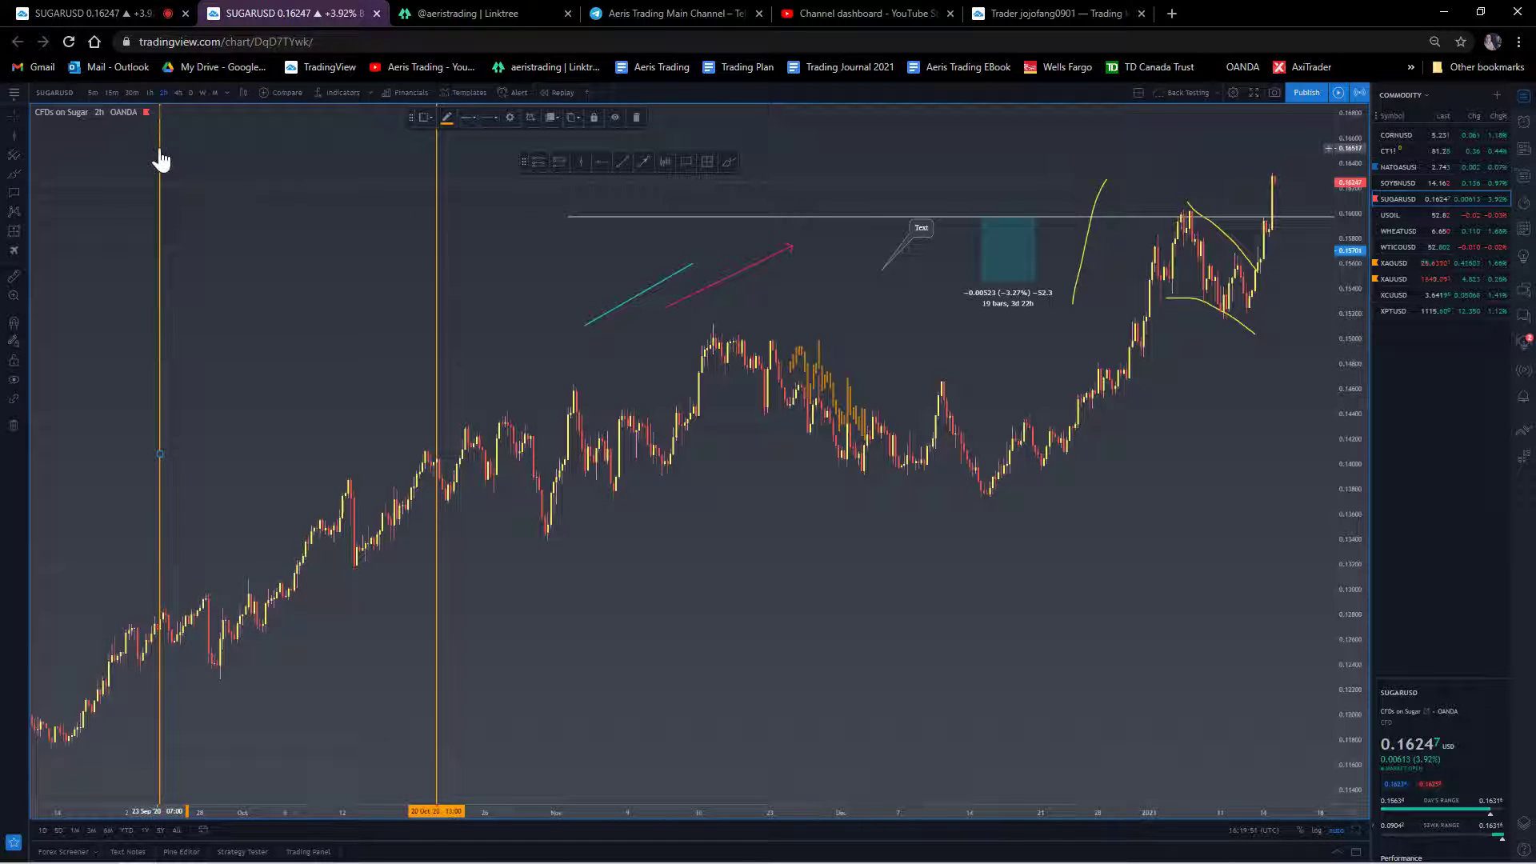
pyautogui.press('Delete')
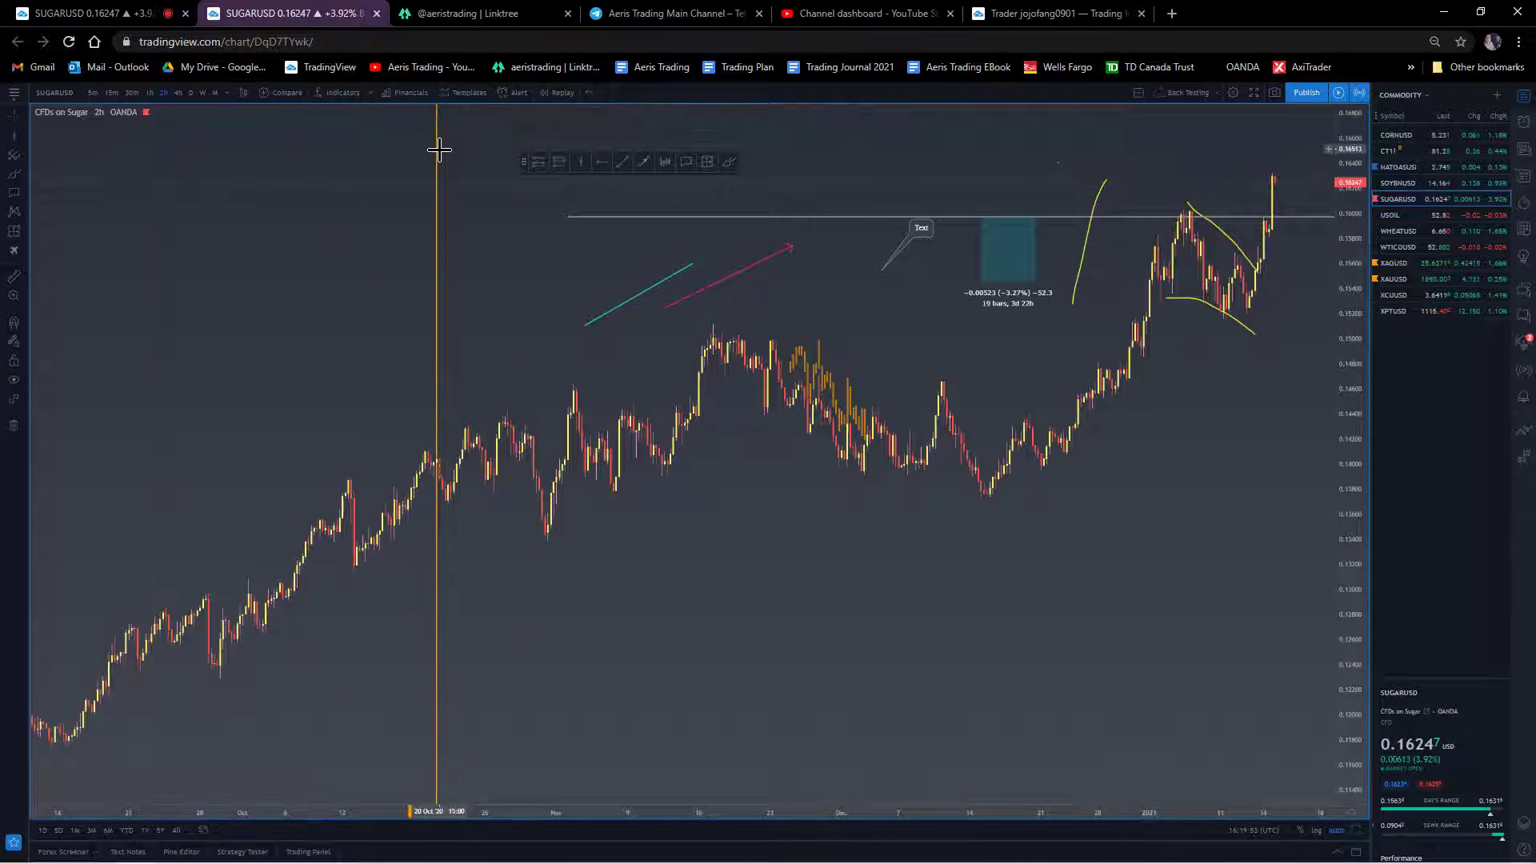
pyautogui.press('Delete')
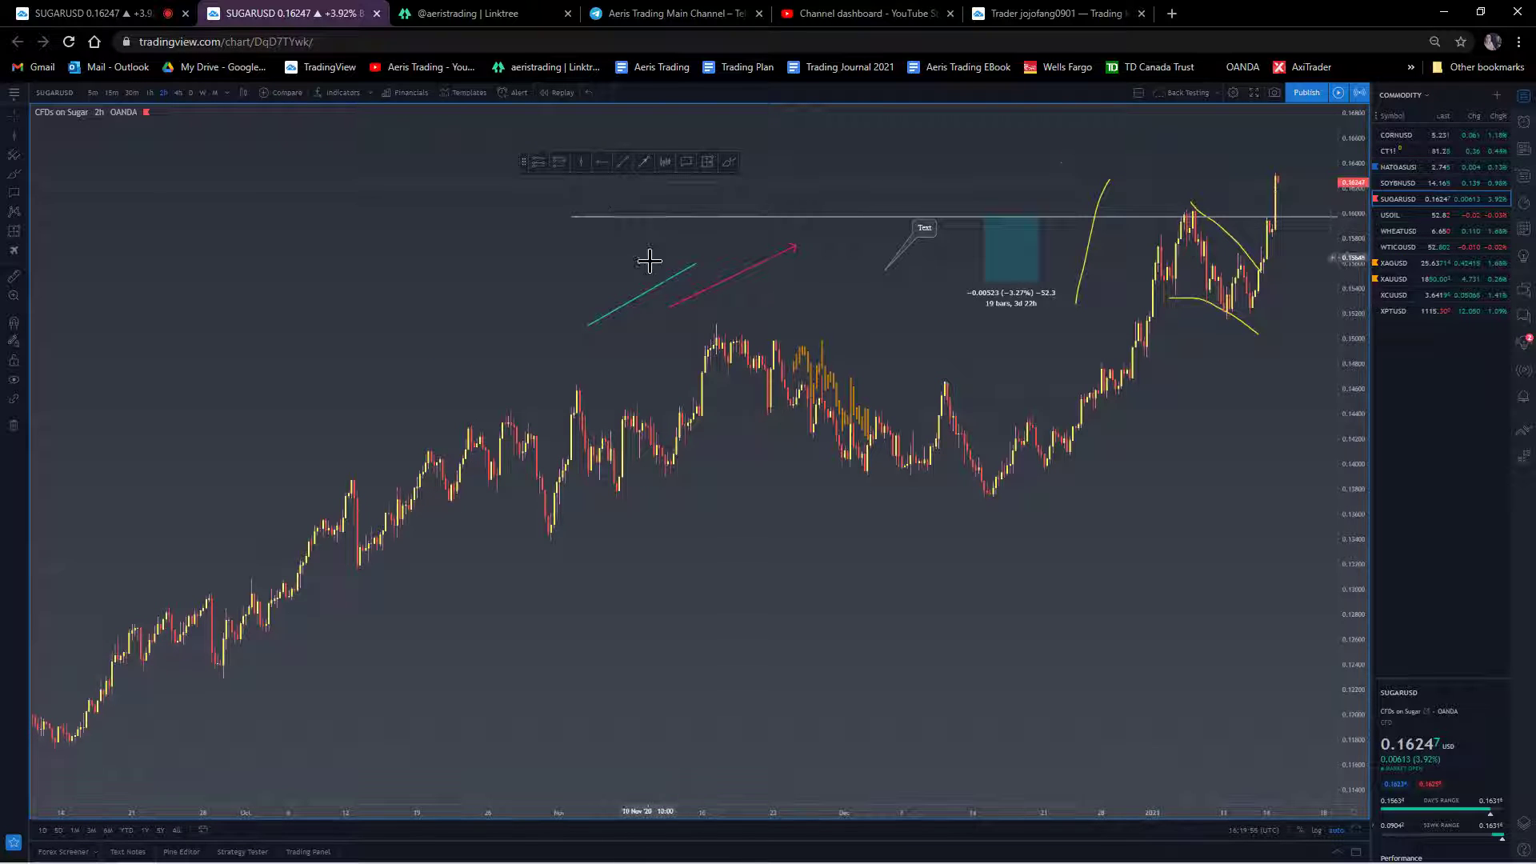
# - Move the horizontal ray onto the mid-November high and remove it from the chart
pyautogui.moveTo(629, 228)
pyautogui.mouseDown()
pyautogui.moveTo(466, 202)
pyautogui.moveTo(445, 268)
pyautogui.moveTo(710, 322)
pyautogui.moveTo(524, 538)
pyautogui.moveTo(301, 274)
pyautogui.moveTo(56, 328)
pyautogui.moveTo(588, 323)
pyautogui.moveTo(483, 349)
pyautogui.moveTo(531, 376)
pyautogui.moveTo(716, 317)
pyautogui.moveTo(668, 326)
pyautogui.mouseUp()
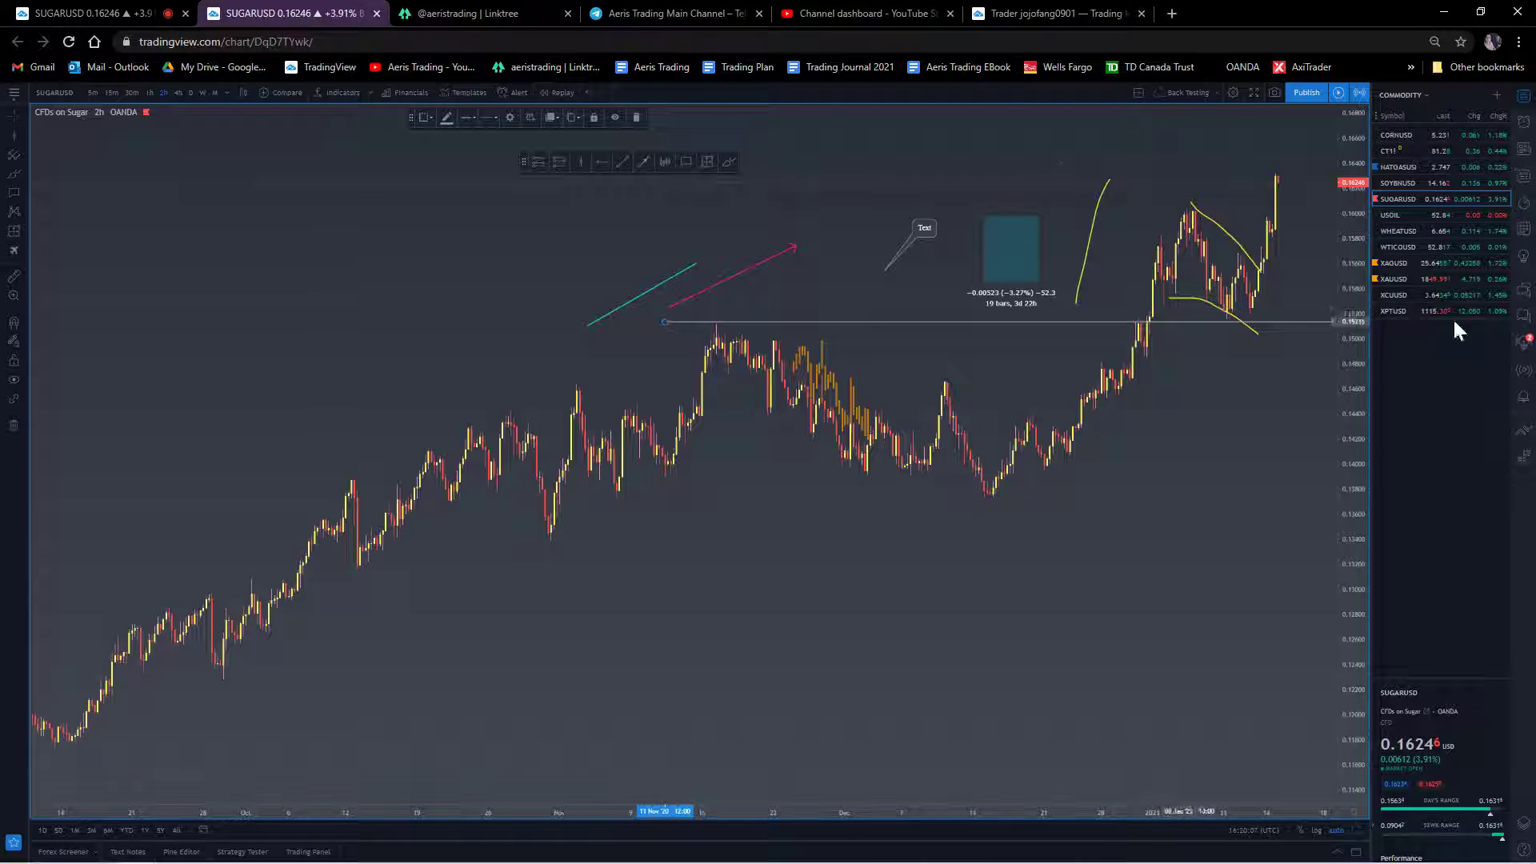
pyautogui.rightClick(772, 325)
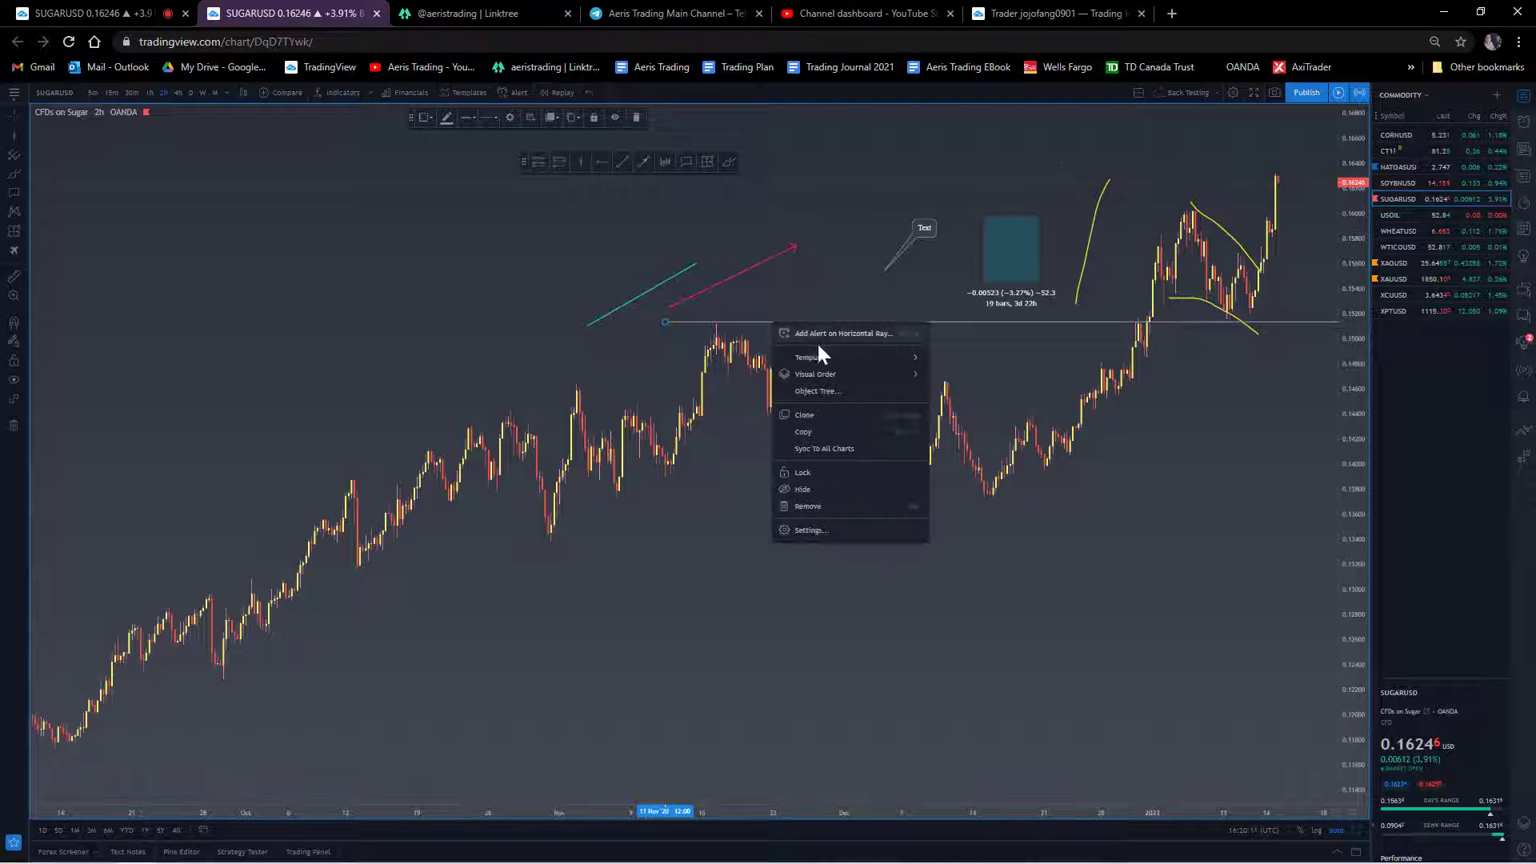
pyautogui.click(806, 506)
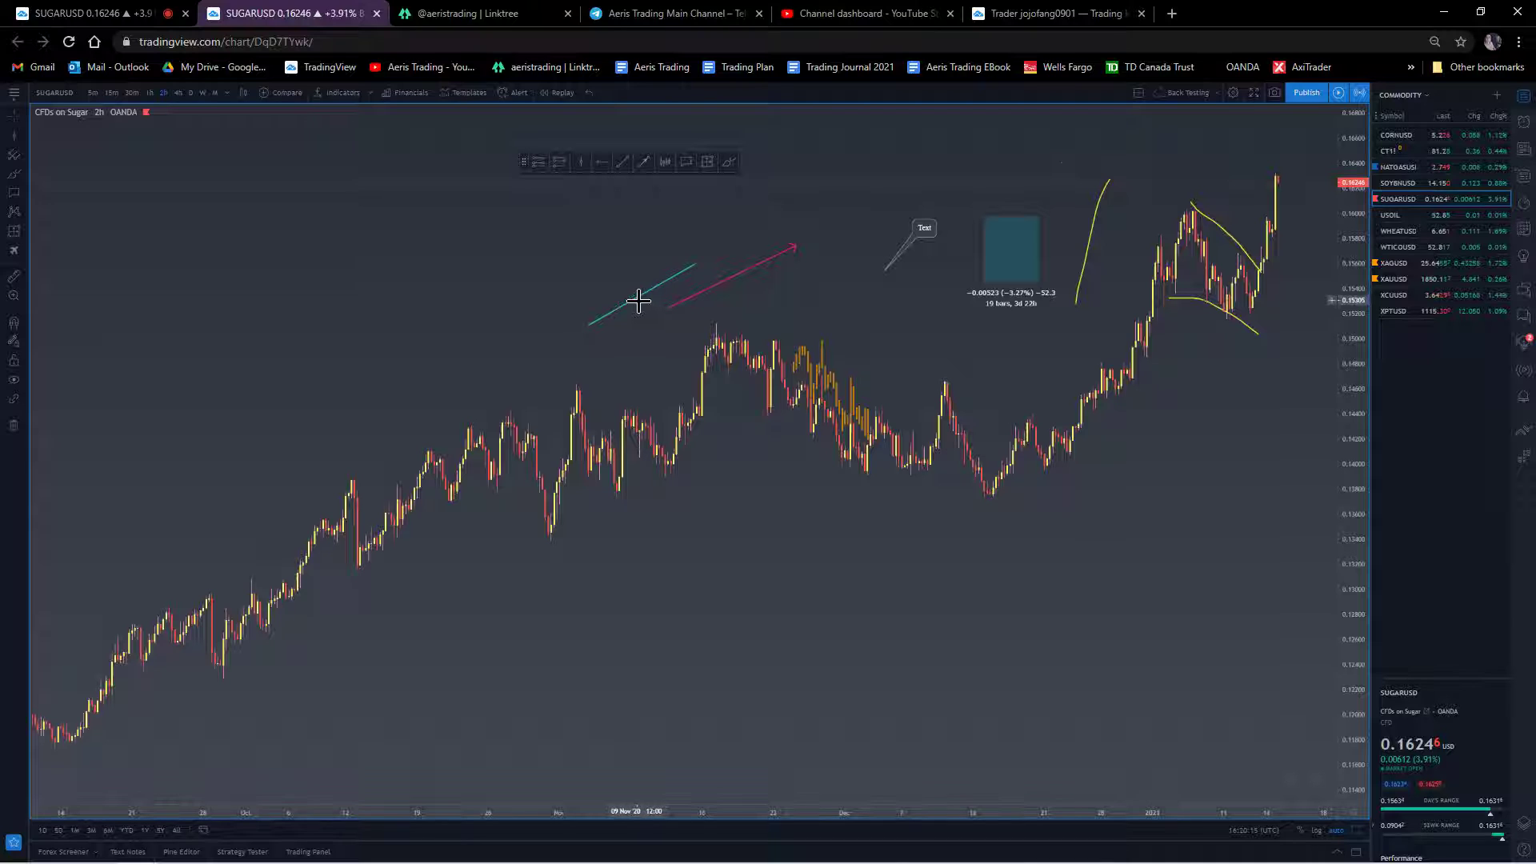
# - Reposition the trend line along the October to November highs, extend its far end, and remove it
pyautogui.moveTo(638, 311); pyautogui.dragTo(397, 462)
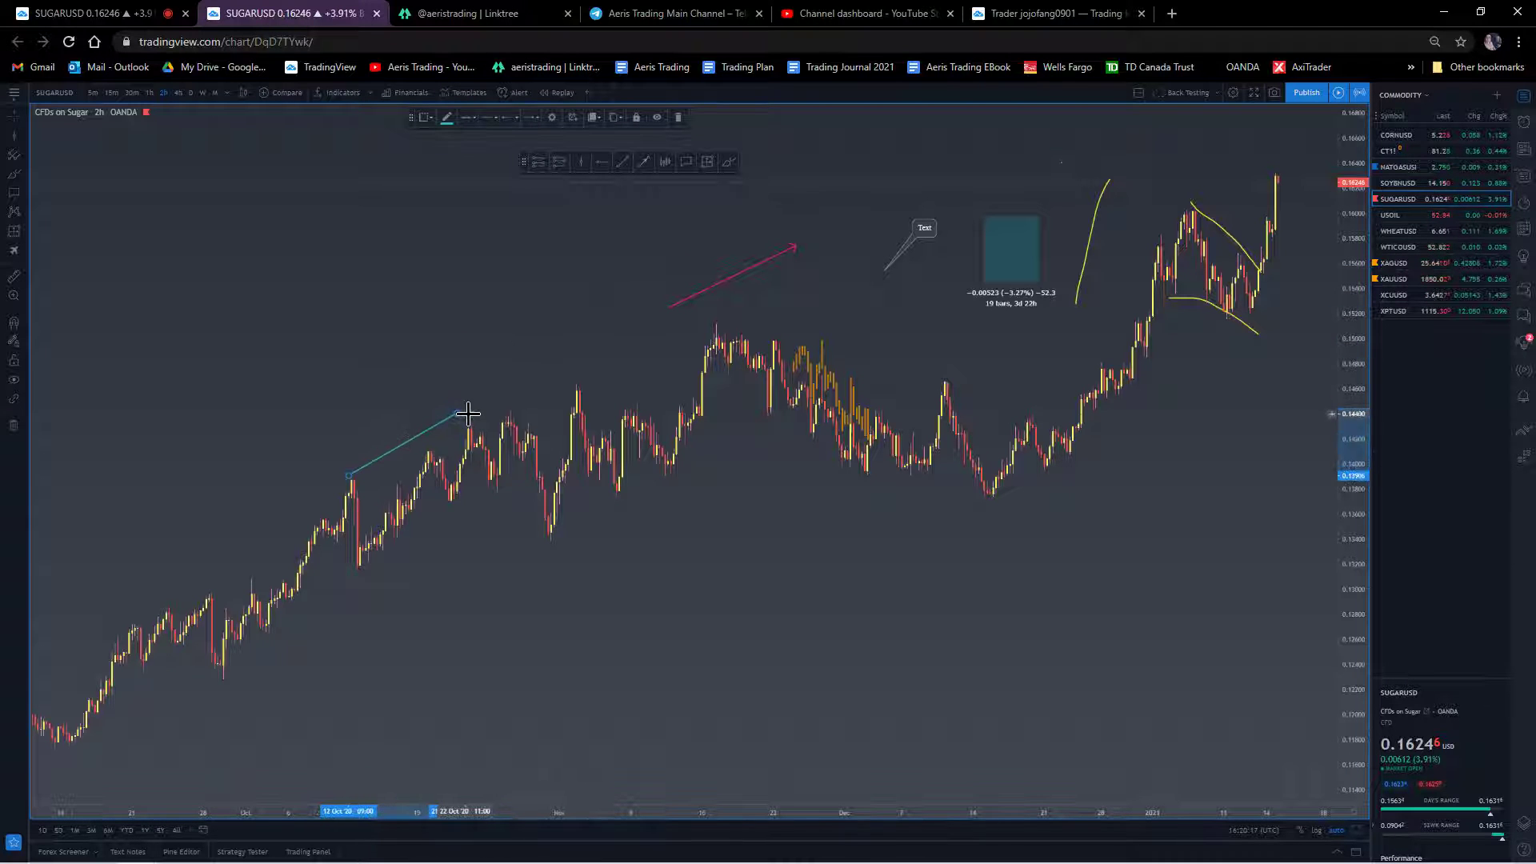
pyautogui.moveTo(460, 412); pyautogui.dragTo(610, 354)
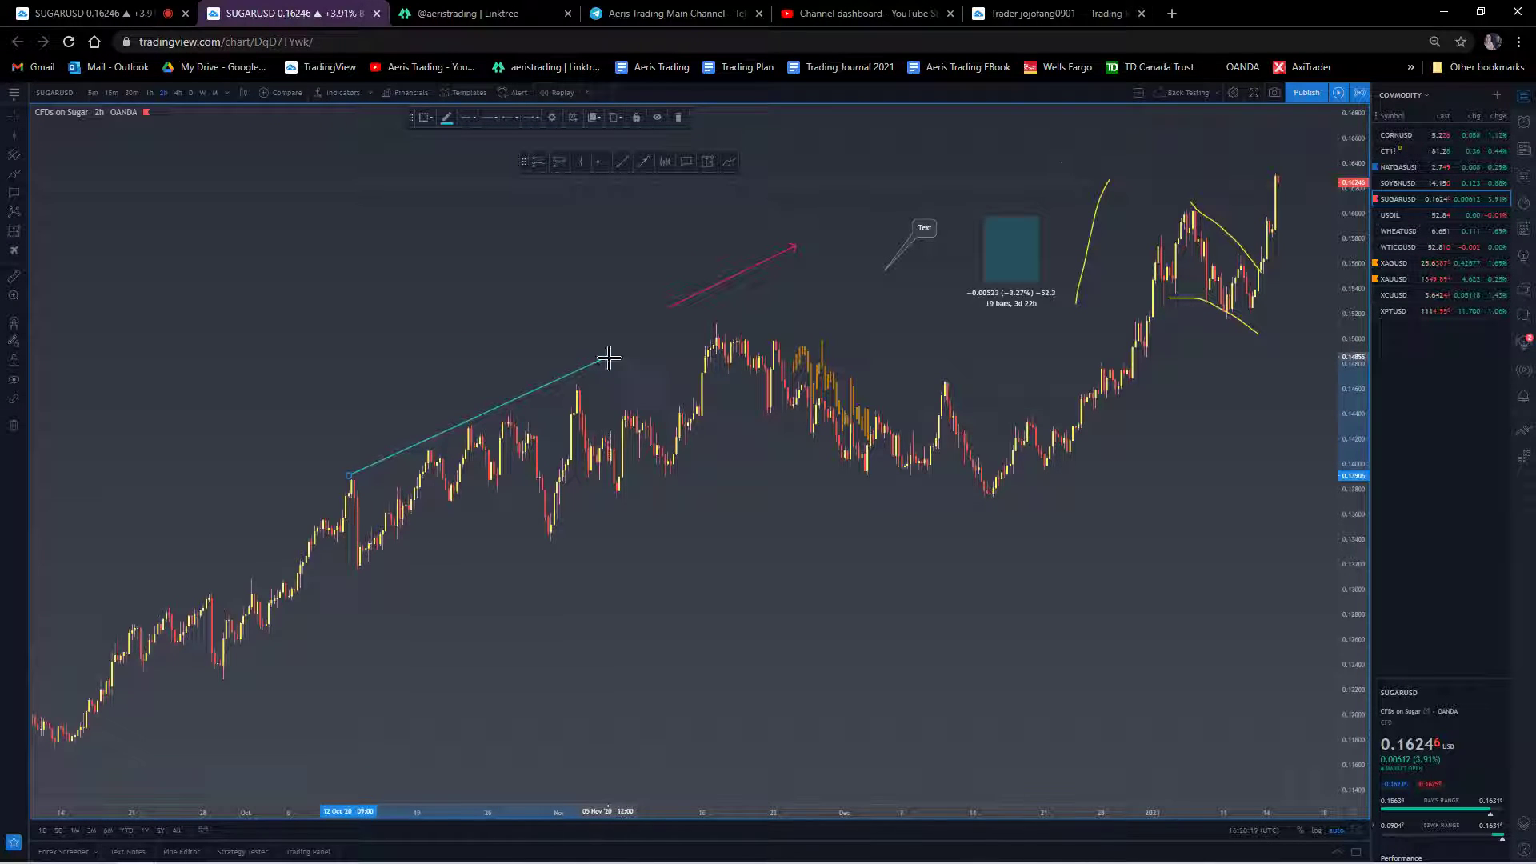
pyautogui.rightClick(610, 356)
pyautogui.click(669, 542)
# - Move the arrow to the empty area below the January candles, point it downward, and remove it
pyautogui.moveTo(670, 305); pyautogui.dragTo(702, 412)
pyautogui.moveTo(1173, 386); pyautogui.dragTo(1281, 738)
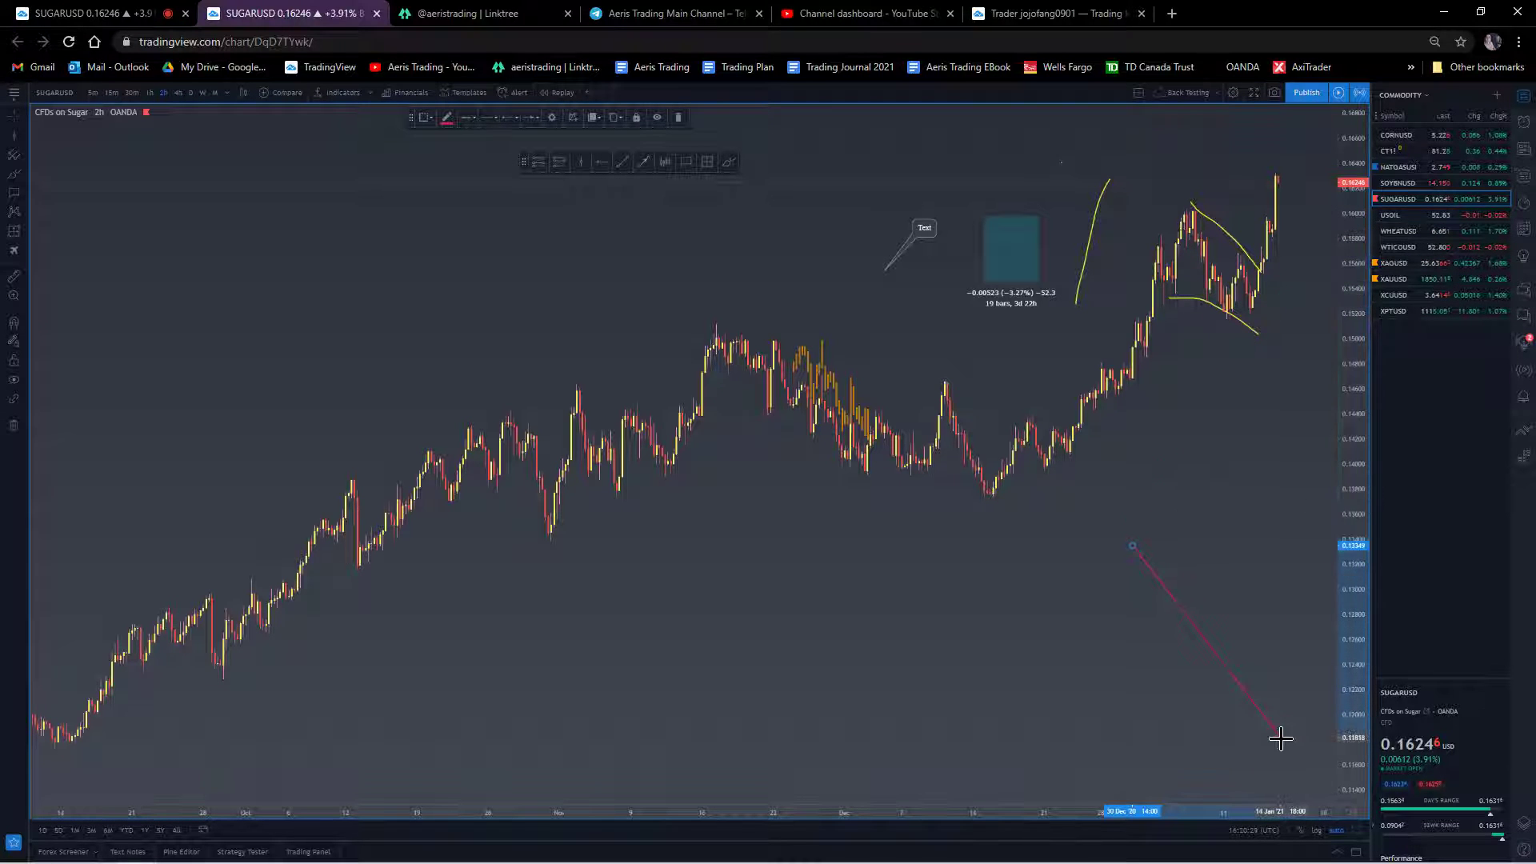
pyautogui.rightClick(1279, 737)
pyautogui.click(1330, 841)
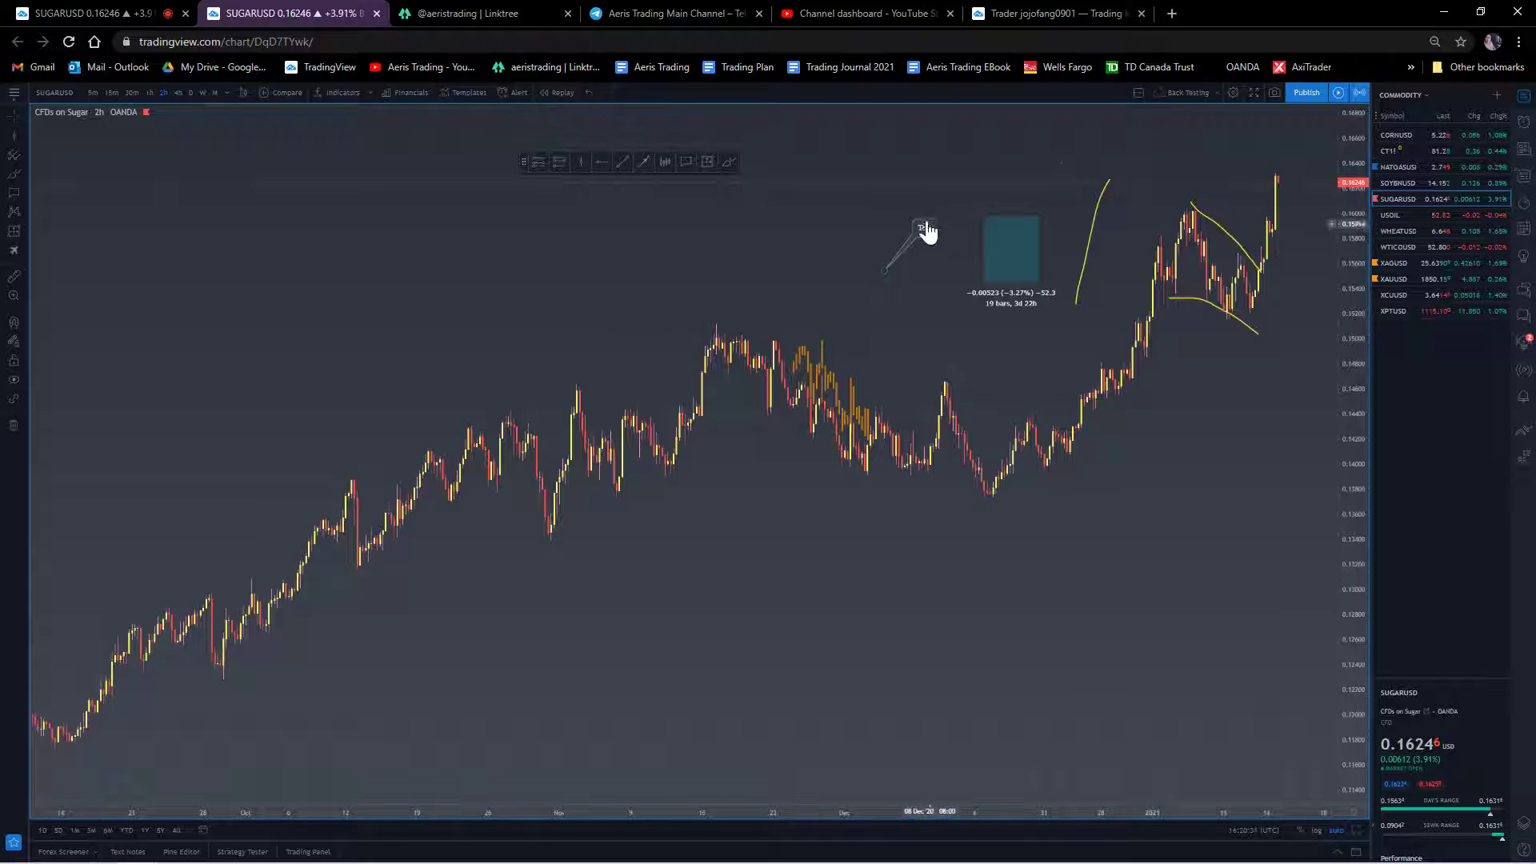
# - Shift the callout's text box and change its text to "ghghghghhhgg"
pyautogui.click(838, 214)
pyautogui.write('ghghghghhhgg')
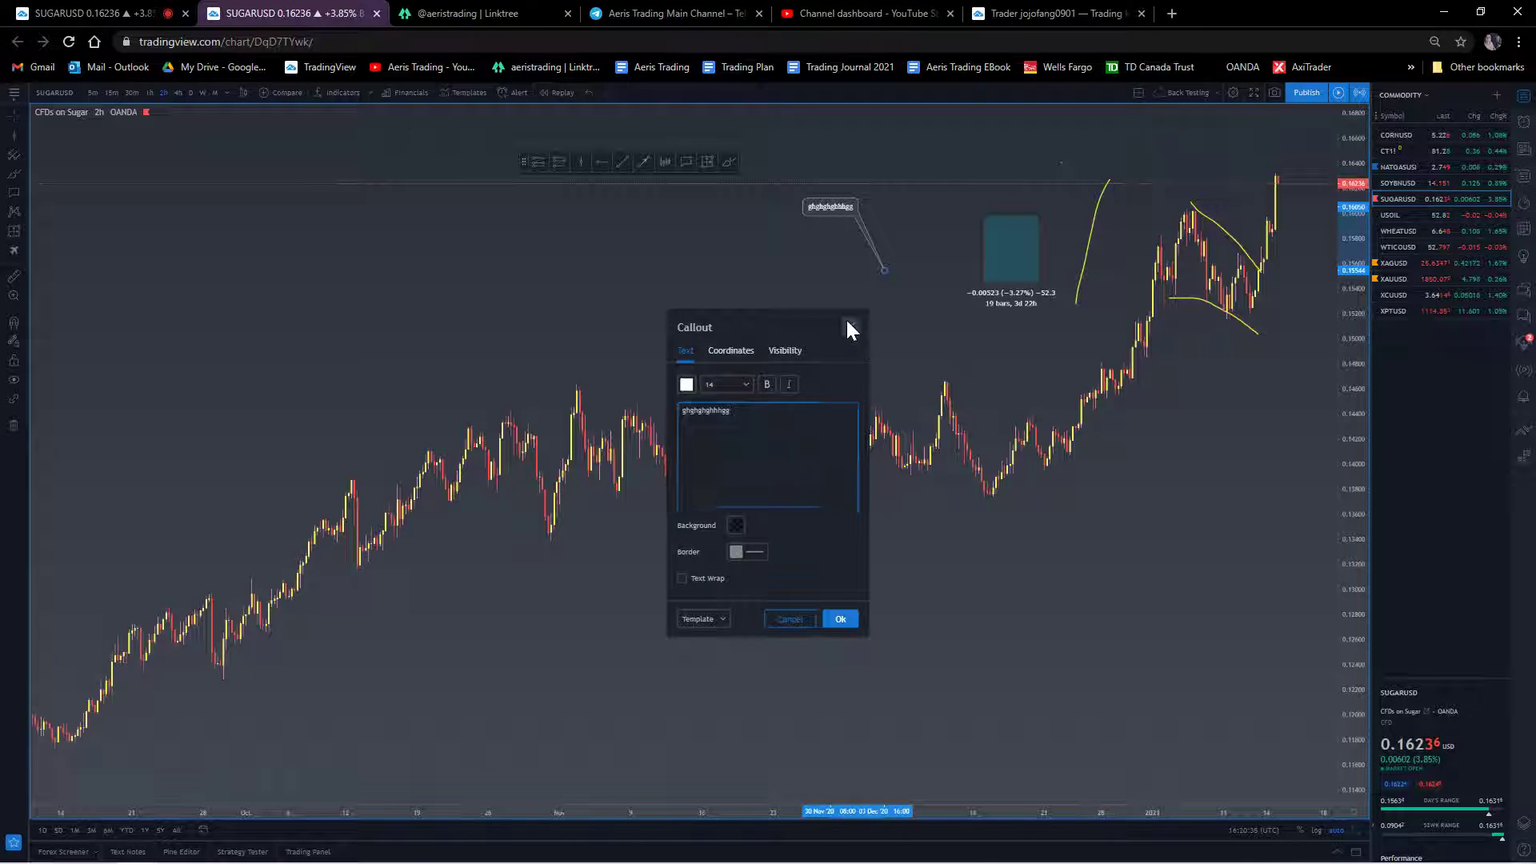
pyautogui.click(850, 326)
# - Re-aim the callout's pointer toward the November candles and remove the callout
pyautogui.moveTo(883, 271); pyautogui.dragTo(783, 322)
pyautogui.rightClick(824, 211)
pyautogui.click(857, 367)
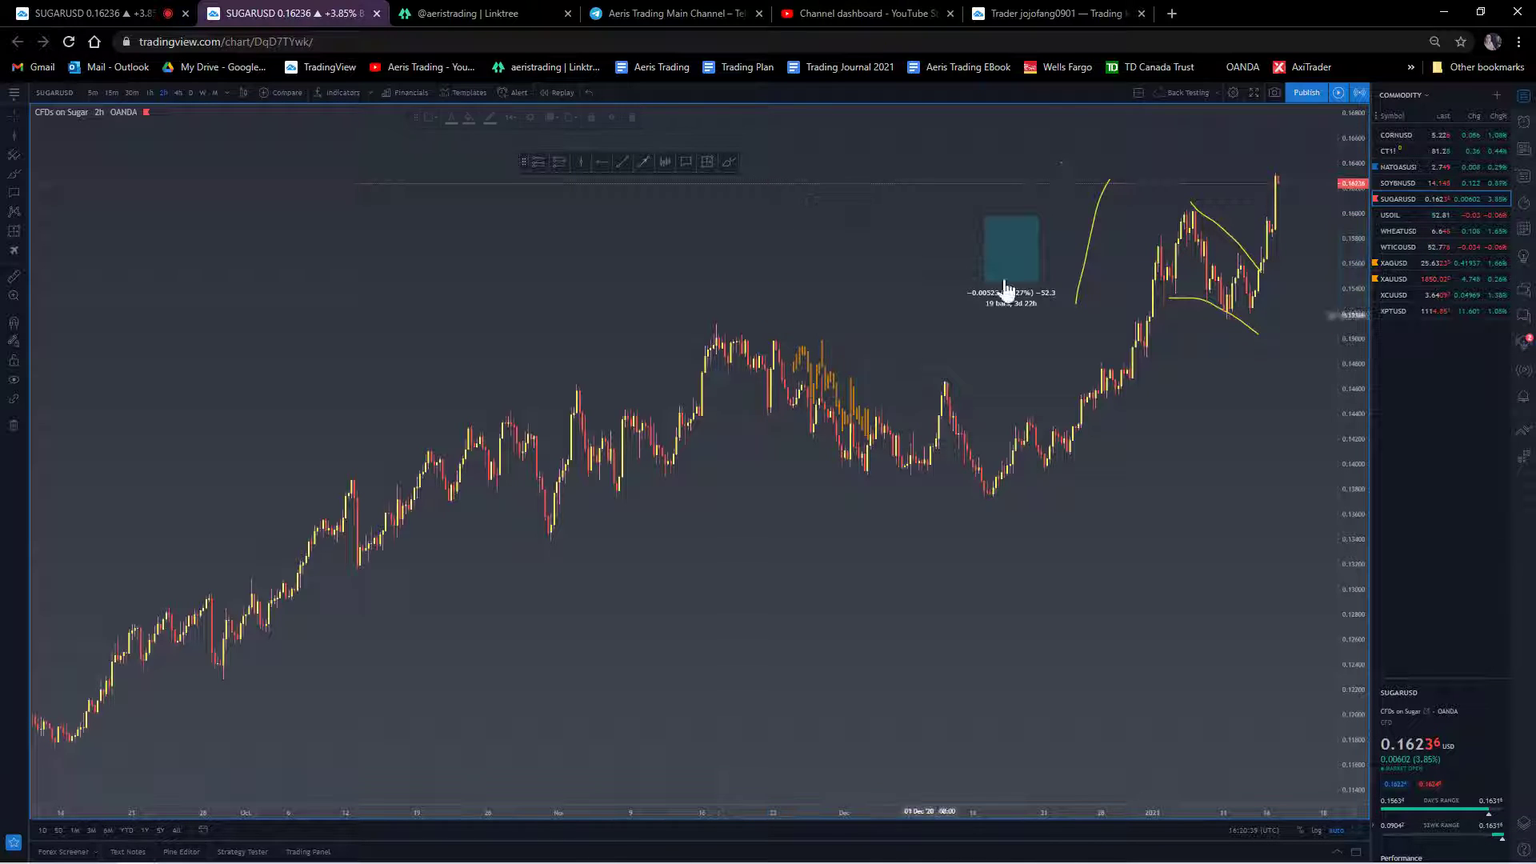
# - Shift the date and price range drawing beside the brush stroke and remove it
pyautogui.moveTo(1010, 239); pyautogui.dragTo(944, 234)
pyautogui.rightClick(940, 228)
pyautogui.press('Escape')
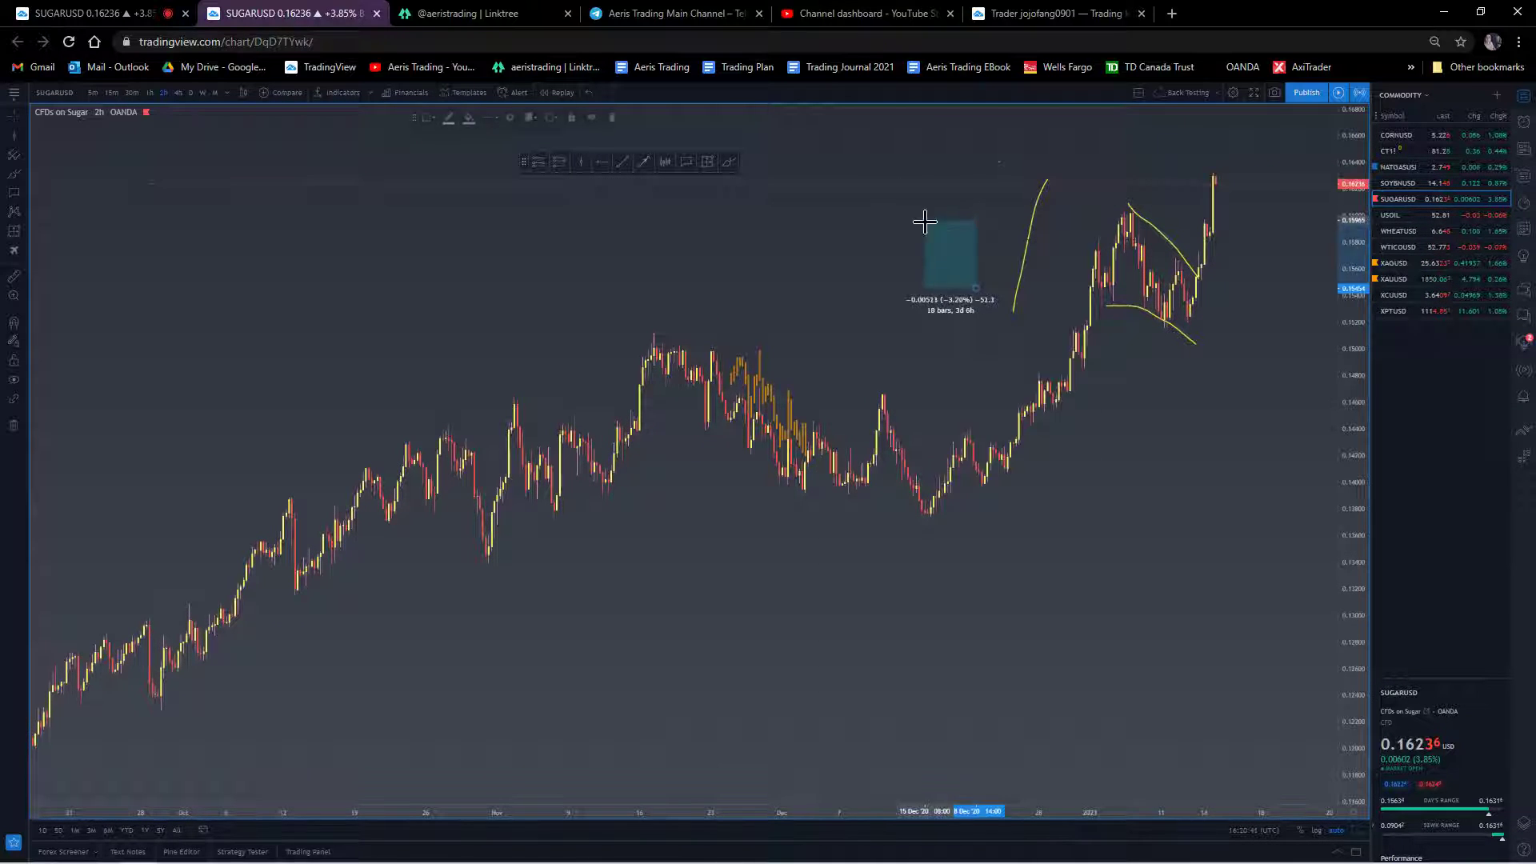
pyautogui.rightClick(925, 221)
pyautogui.click(960, 381)
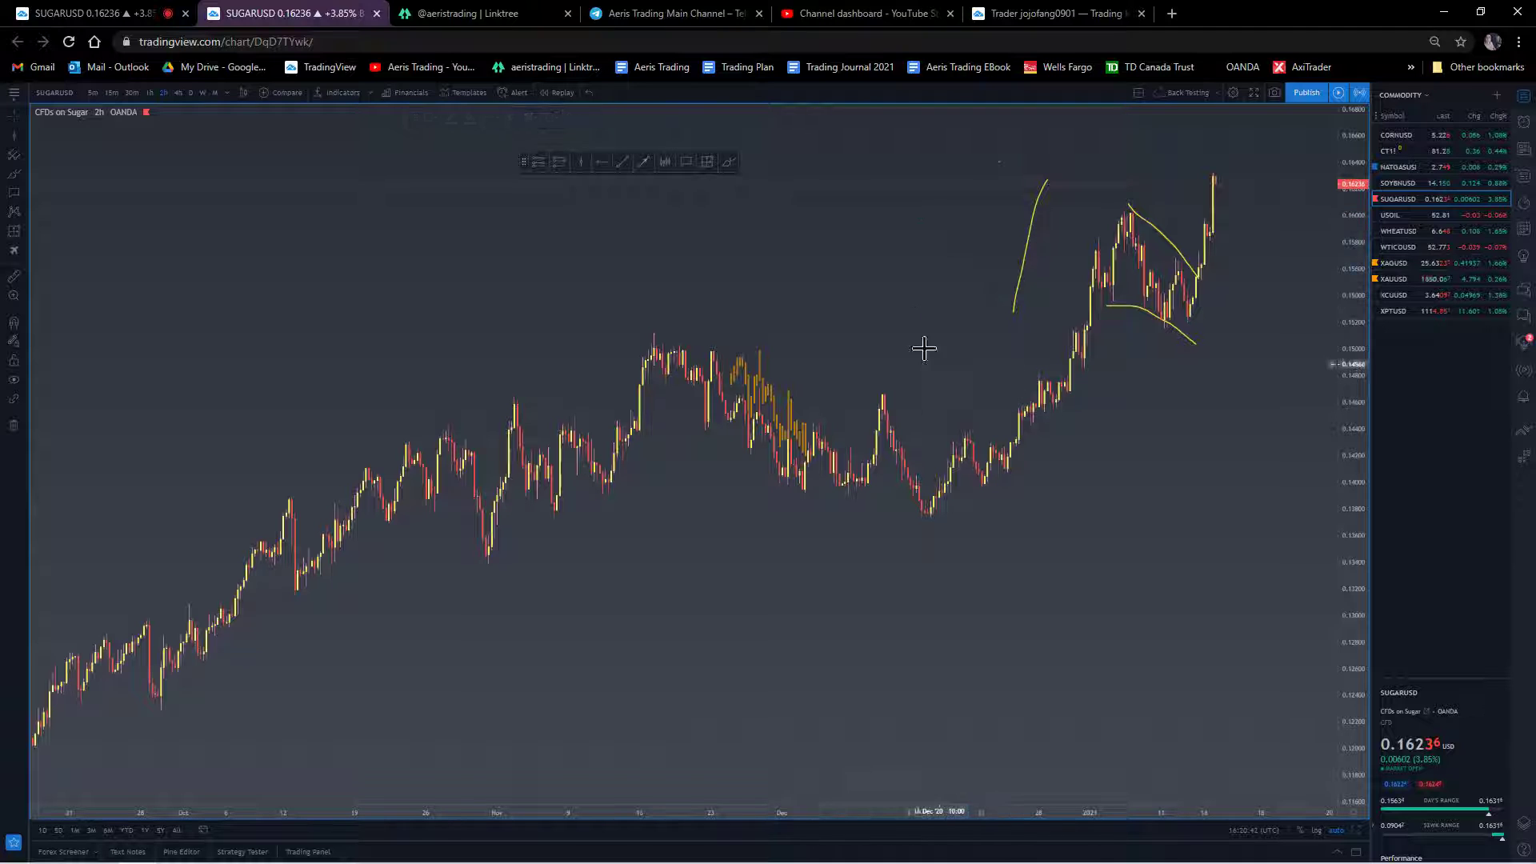
# - Measure the decline from the mid-November high to the mid-December low with a date and price range, and remove the measurement
pyautogui.click(708, 166)
pyautogui.click(652, 331)
pyautogui.click(929, 519)
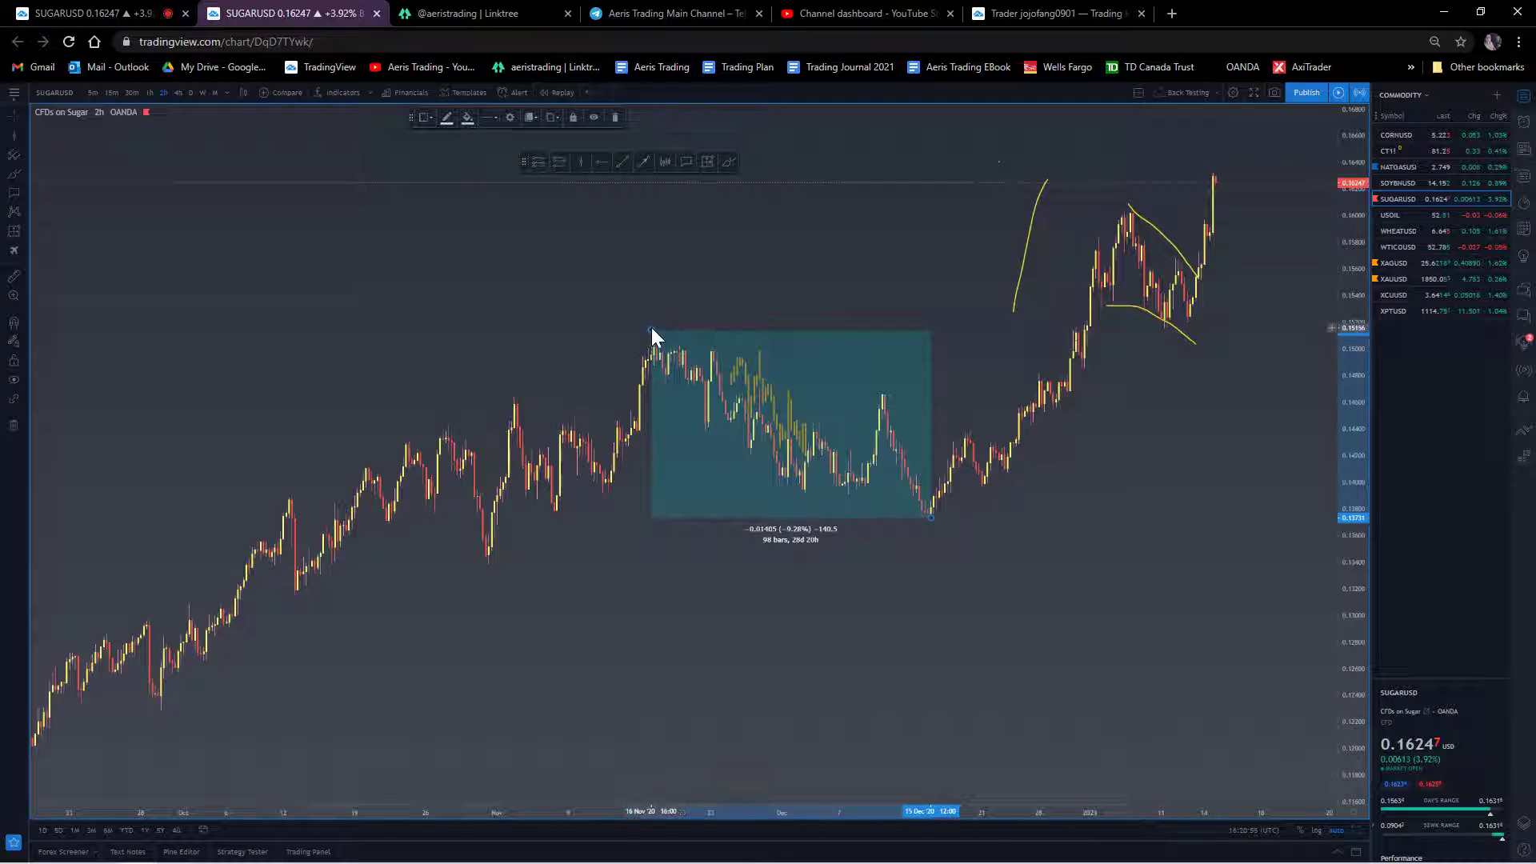
pyautogui.moveTo(643, 280); pyautogui.dragTo(634, 284)
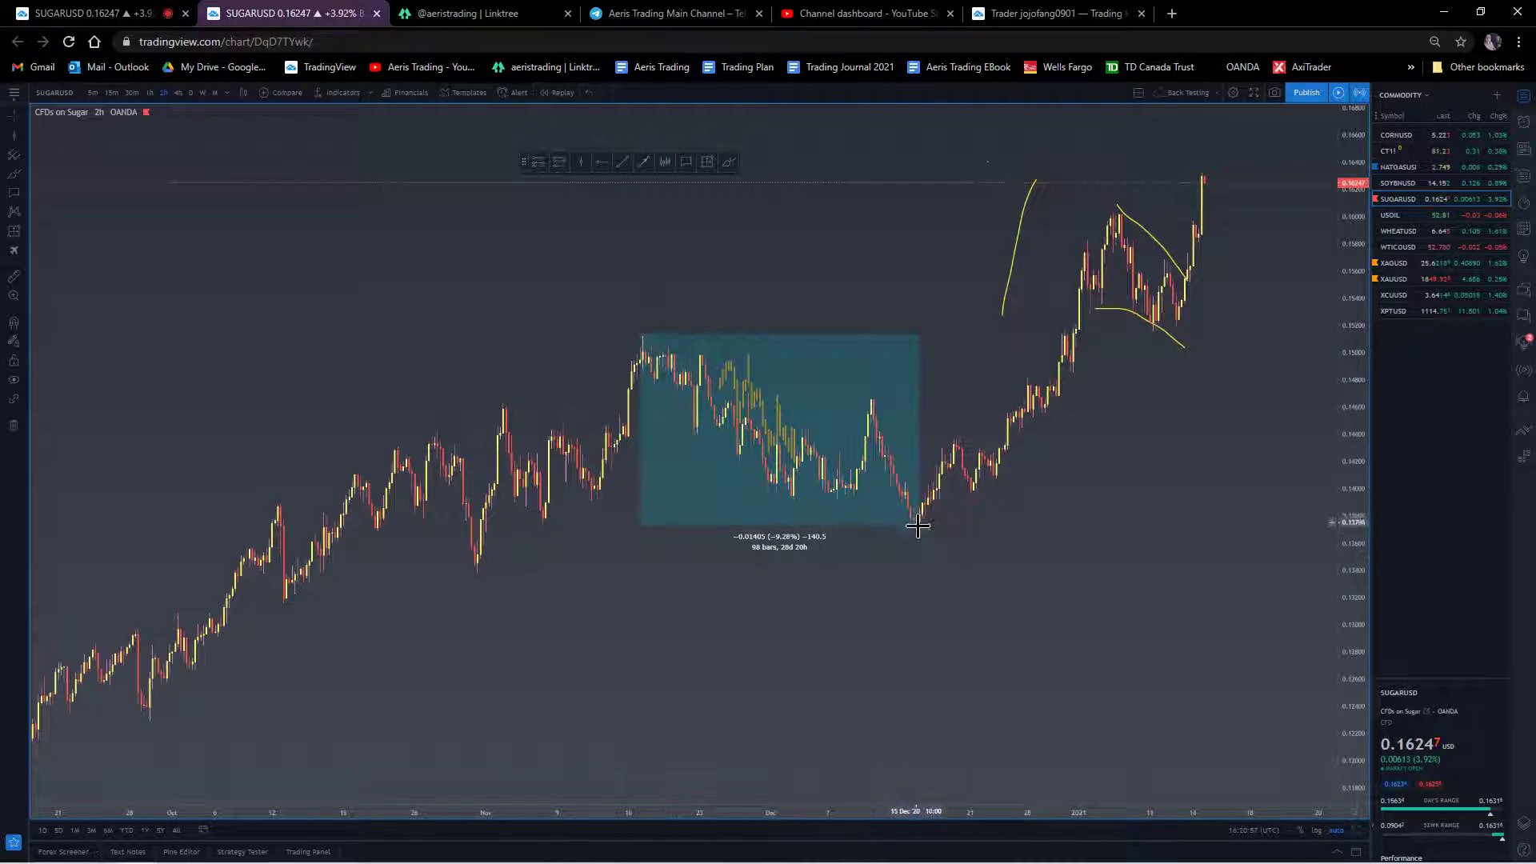
pyautogui.moveTo(918, 525)
pyautogui.mouseDown()
pyautogui.moveTo(854, 526)
pyautogui.moveTo(918, 524)
pyautogui.mouseUp()
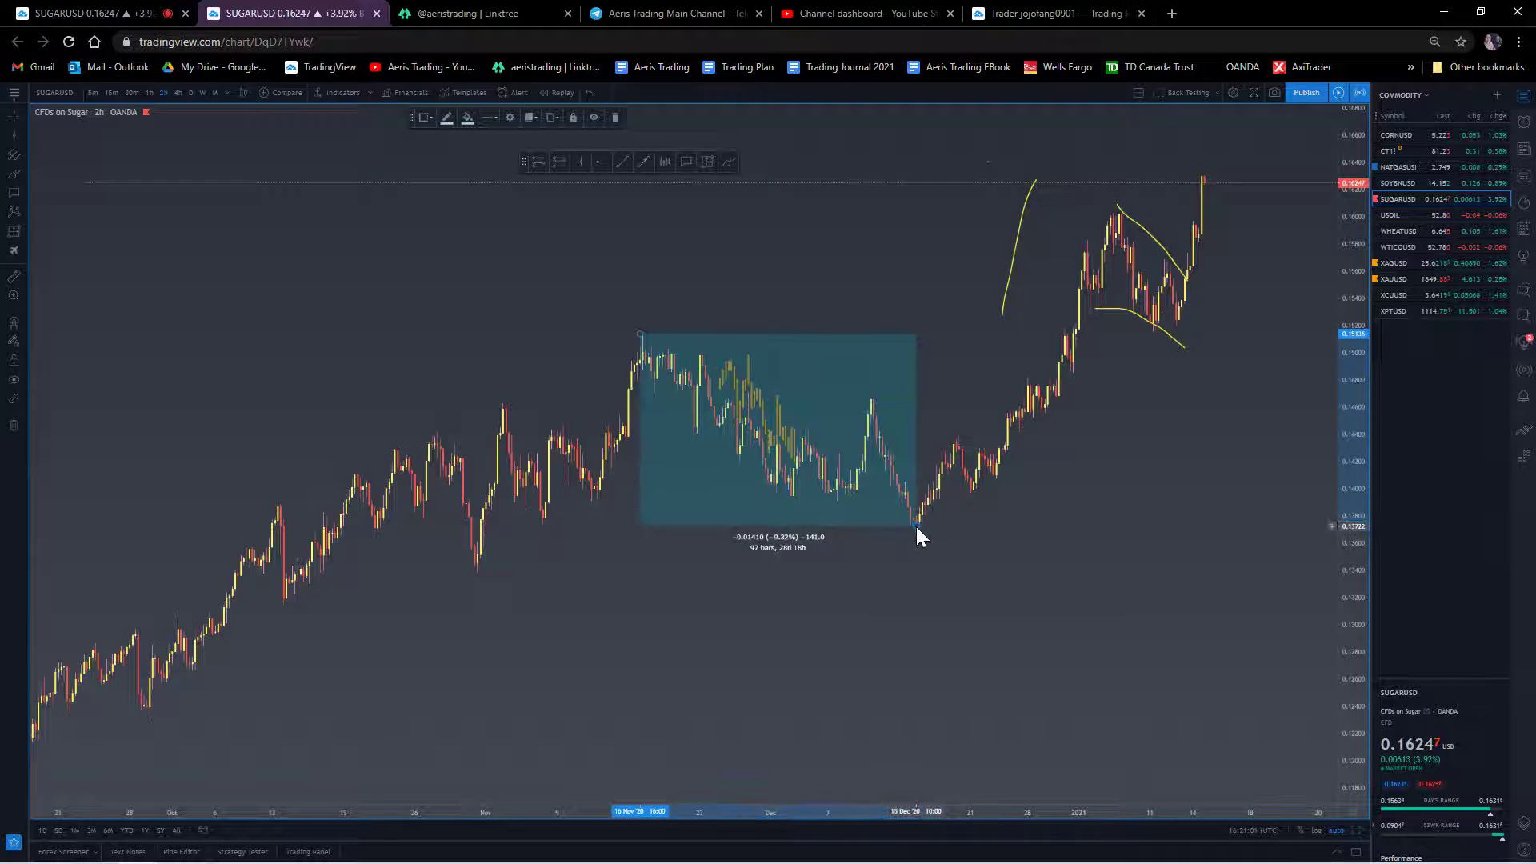
pyautogui.rightClick(917, 528)
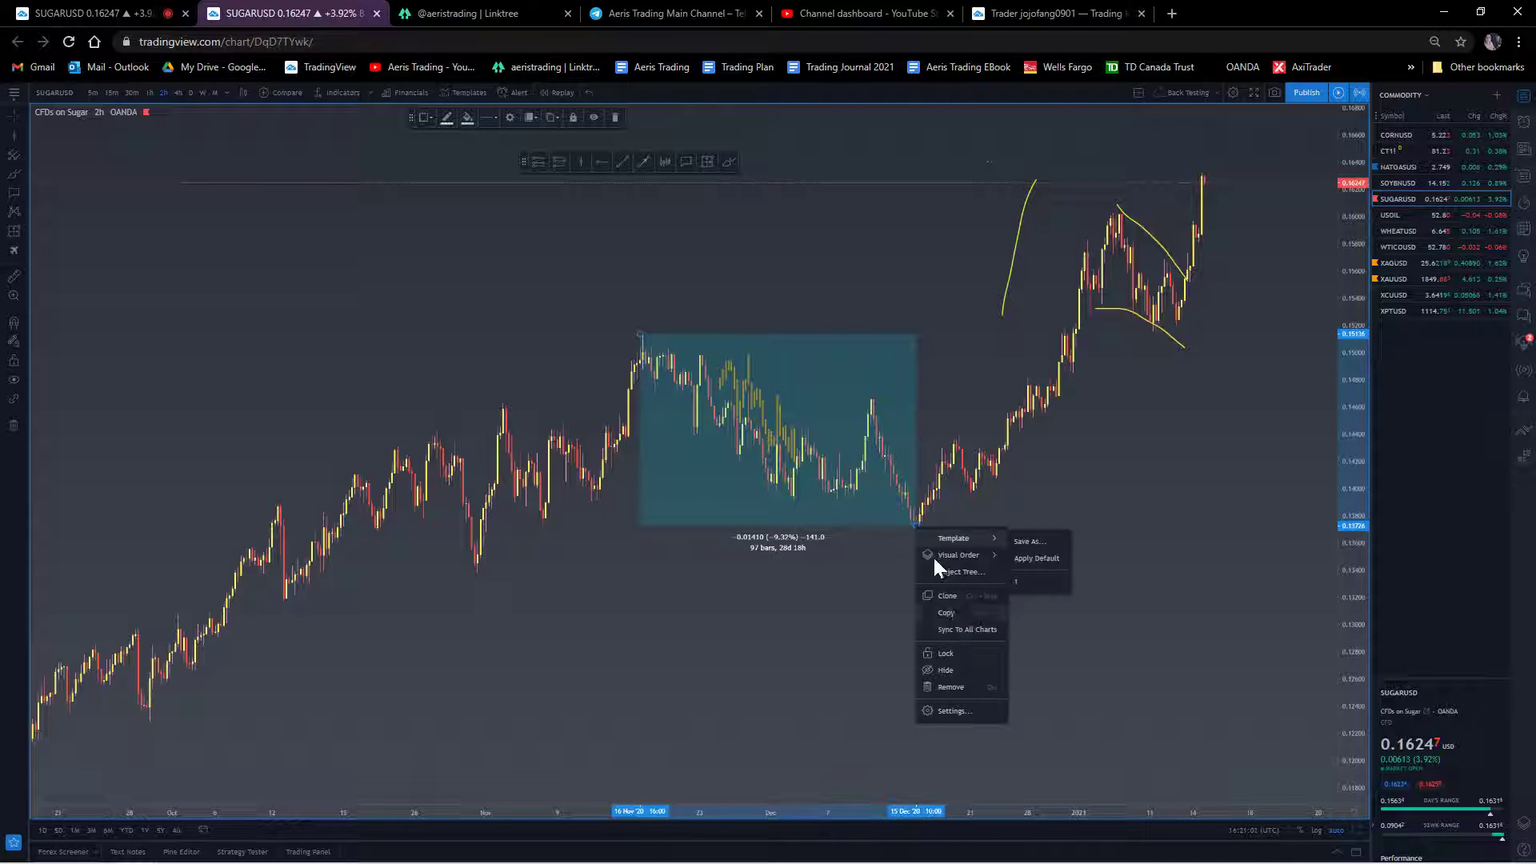
pyautogui.click(966, 681)
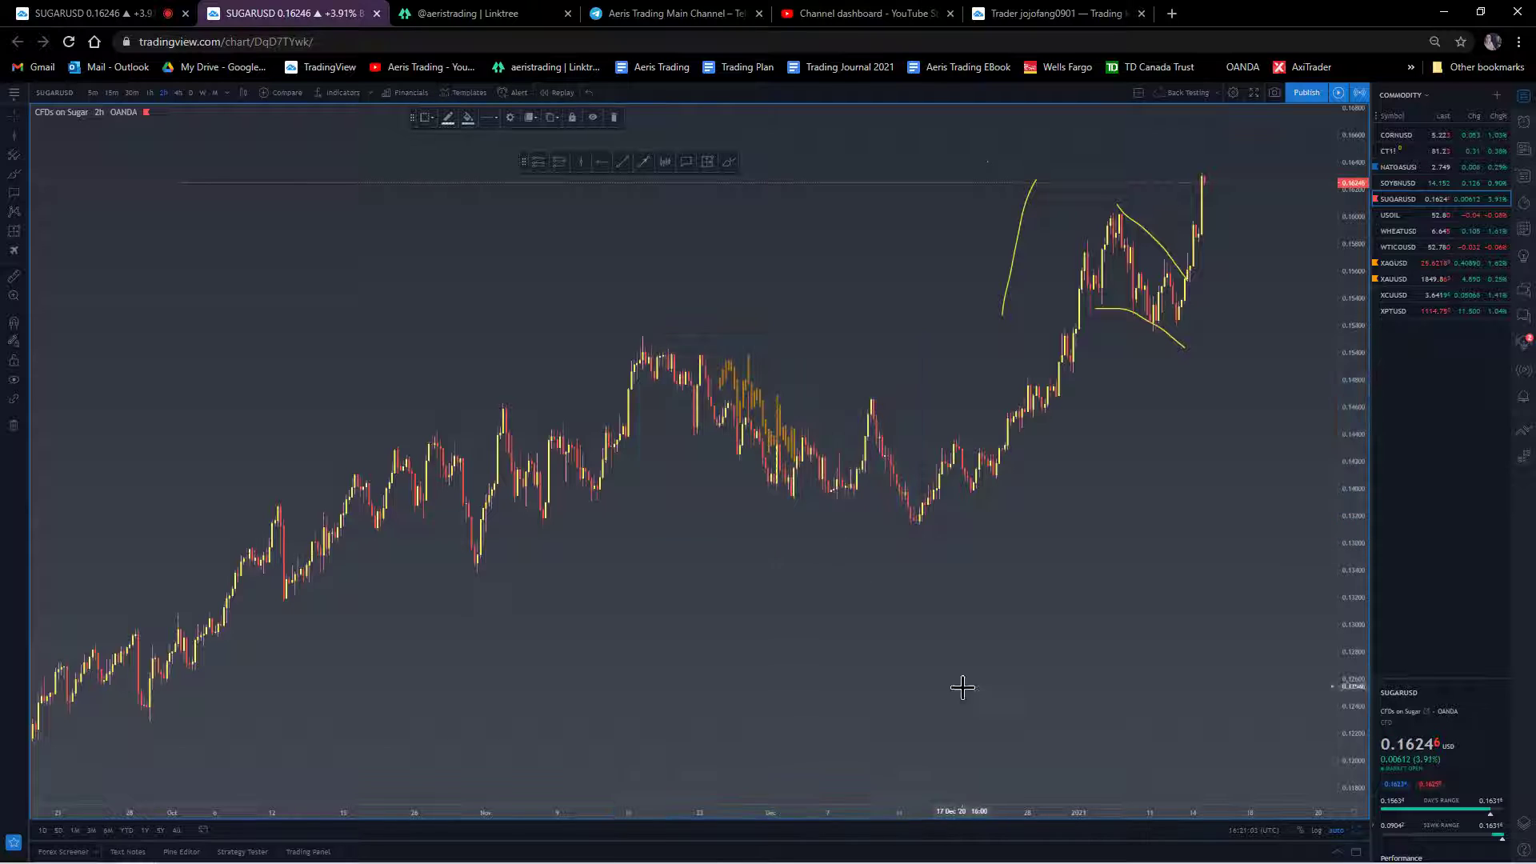
# - Try circling the October to December candles with the brush and undo the strokes
pyautogui.click(727, 164)
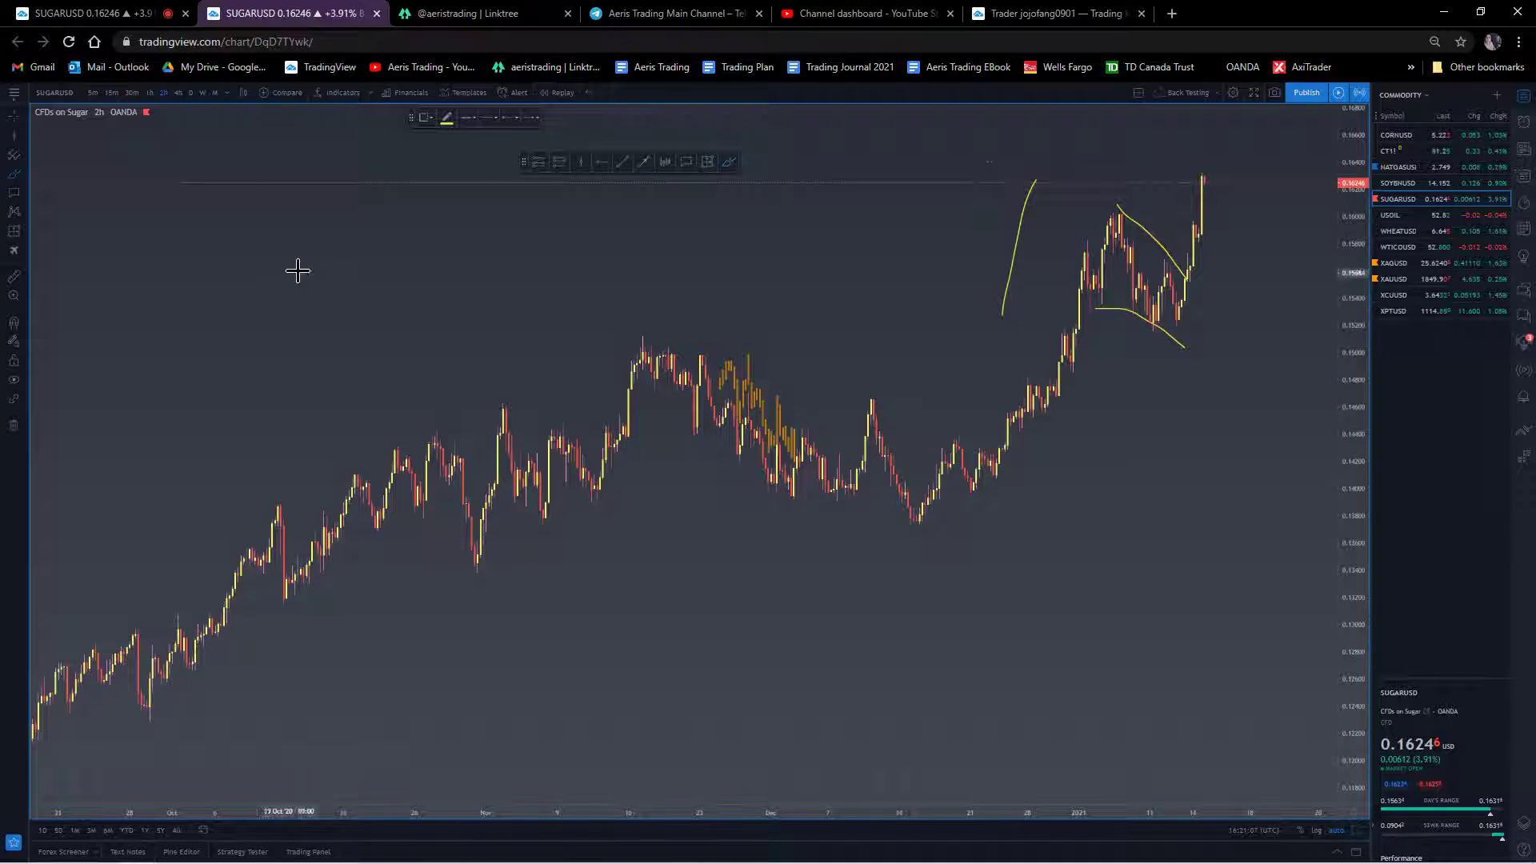
pyautogui.moveTo(582, 296); pyautogui.dragTo(475, 554)
pyautogui.moveTo(646, 563); pyautogui.dragTo(564, 311)
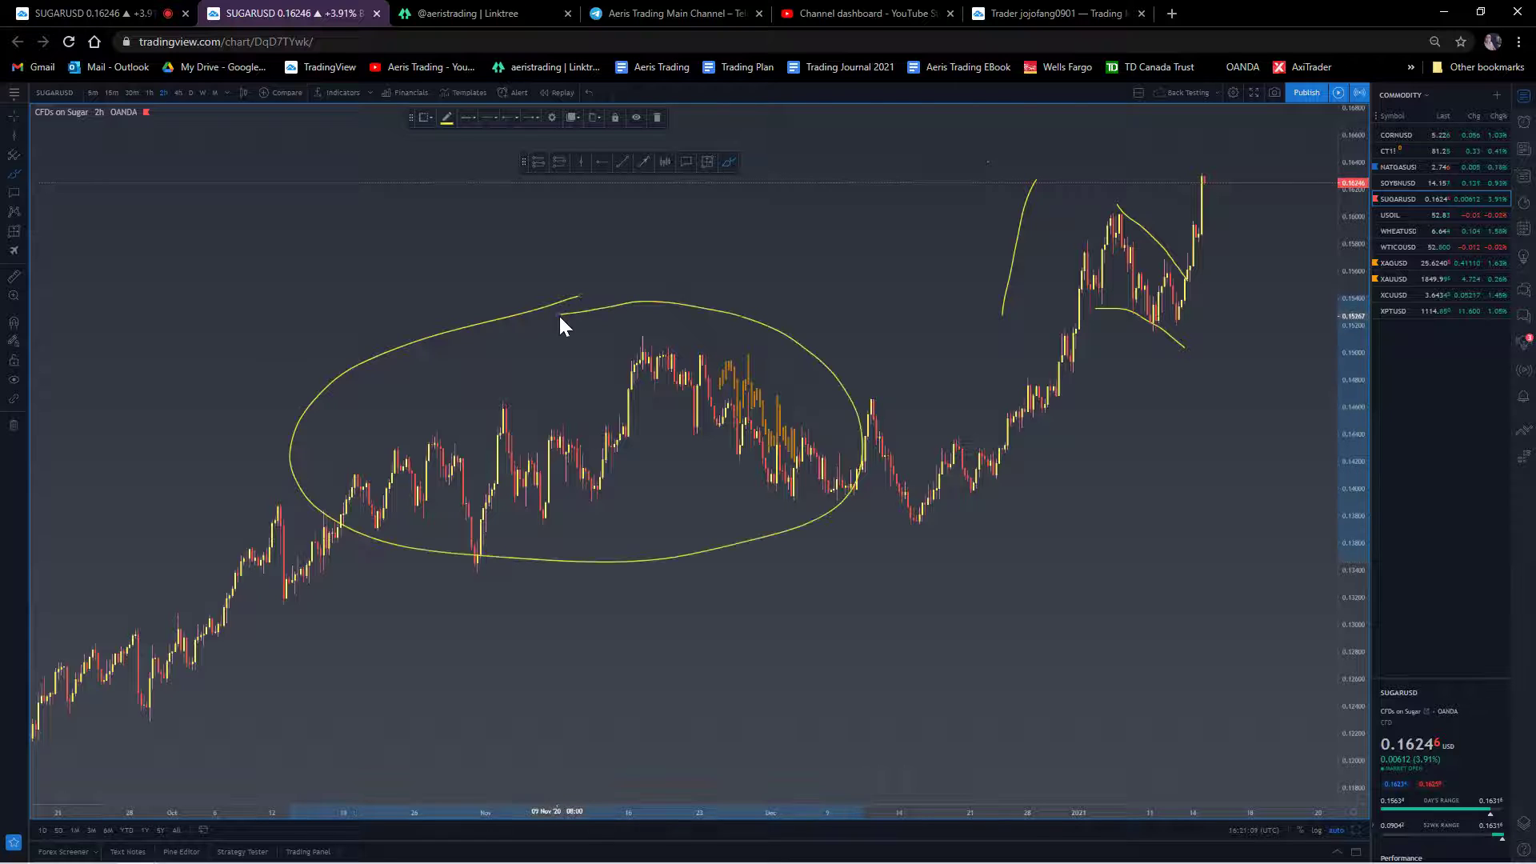
pyautogui.hotkey('ctrl', 'z')
pyautogui.moveTo(507, 312); pyautogui.dragTo(895, 322)
pyautogui.hotkey('ctrl', 'z')
# - Delete the steep brush stroke standing beside the January candles
pyautogui.moveTo(1055, 138); pyautogui.dragTo(924, 307)
pyautogui.press('Delete')
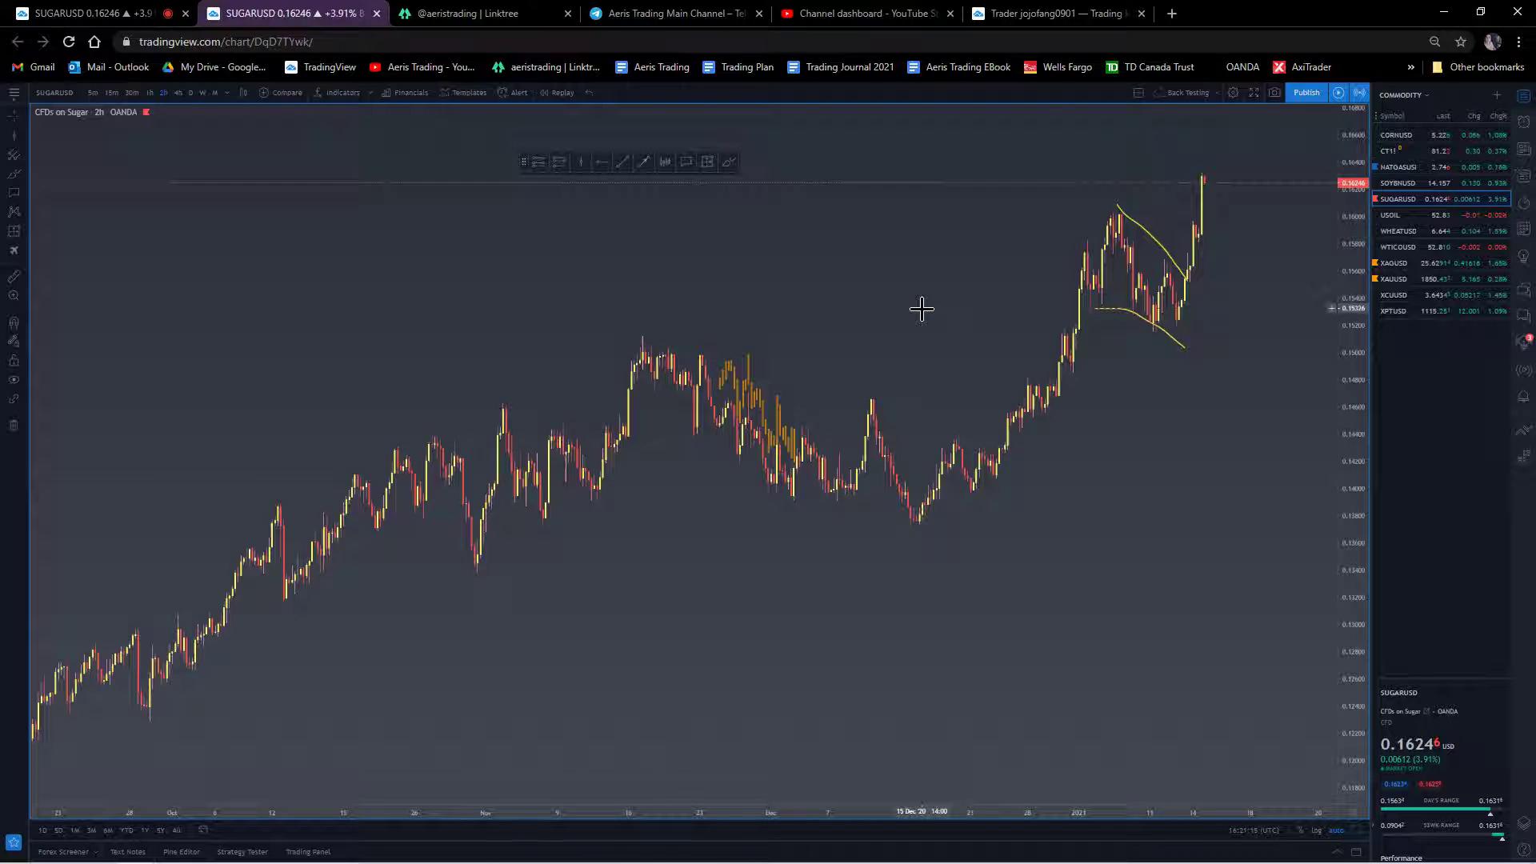
# - Add the Cross Line tool to the favorite drawing tools and remove it from the favorites again
pyautogui.click(26, 138)
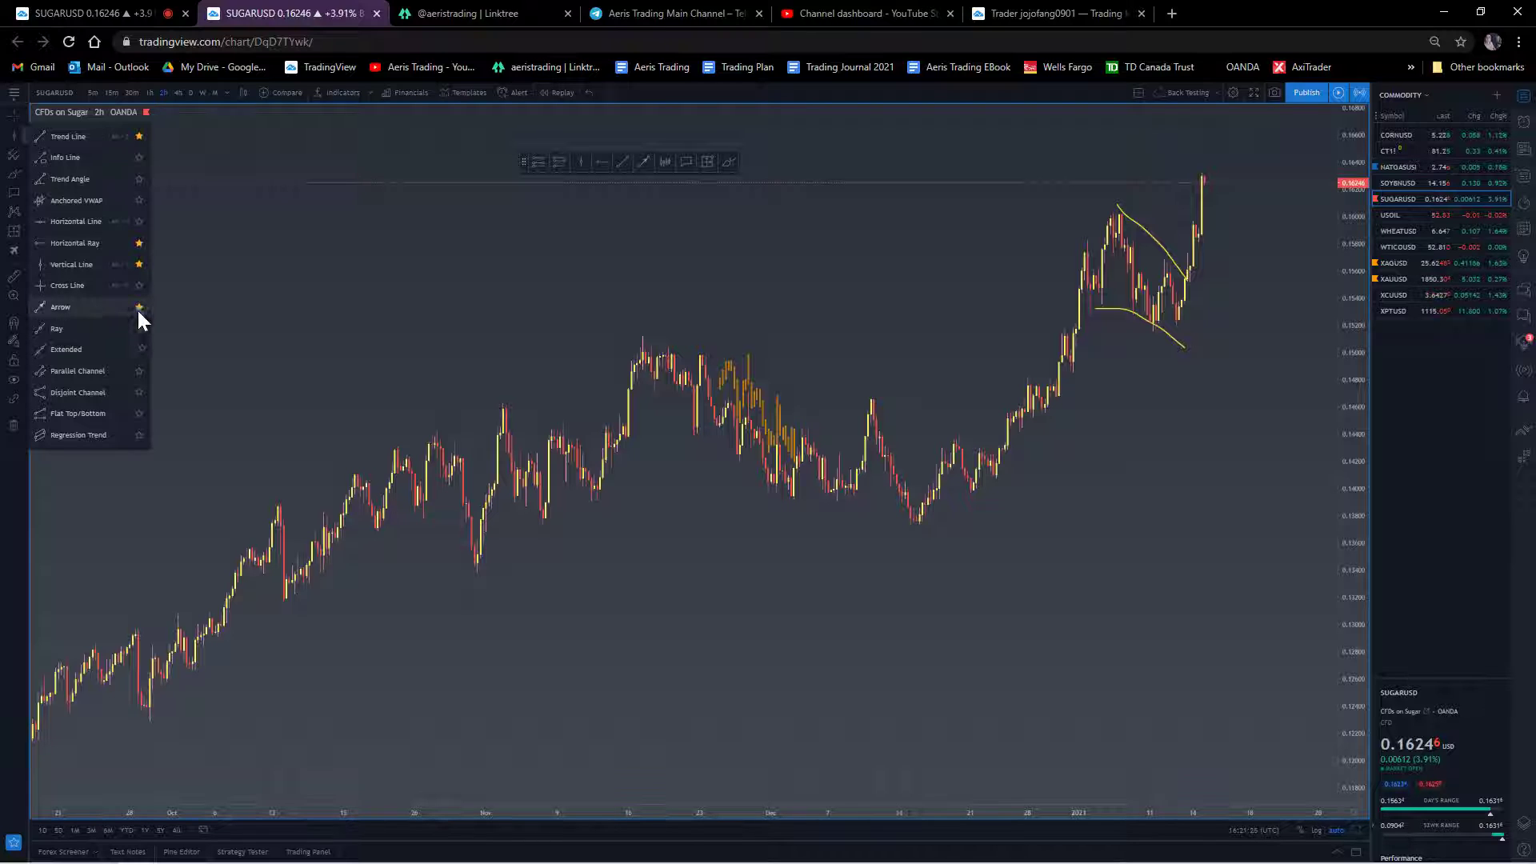
pyautogui.click(139, 286)
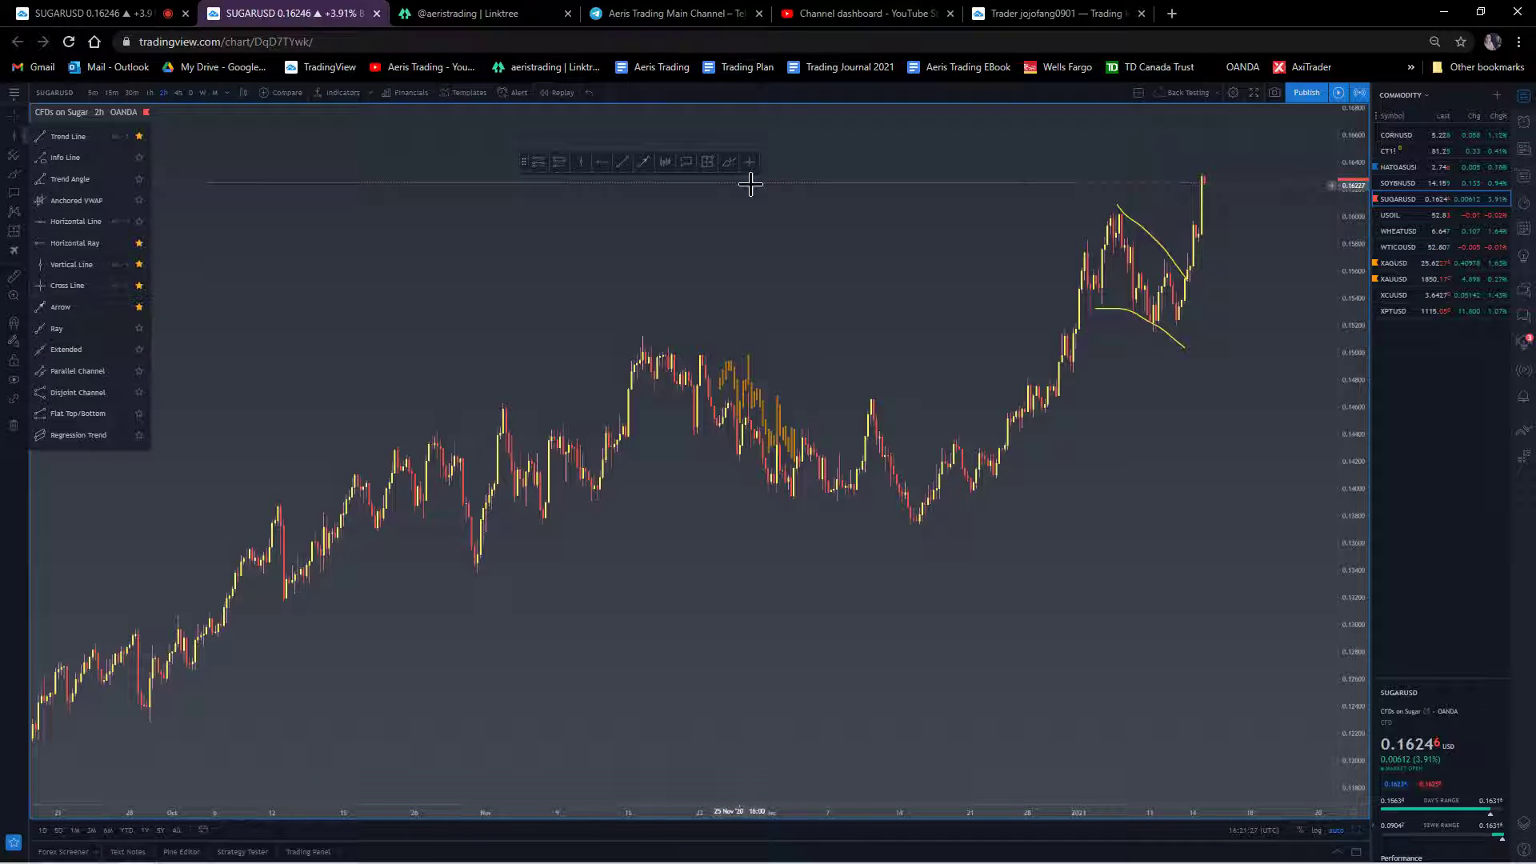
pyautogui.click(139, 286)
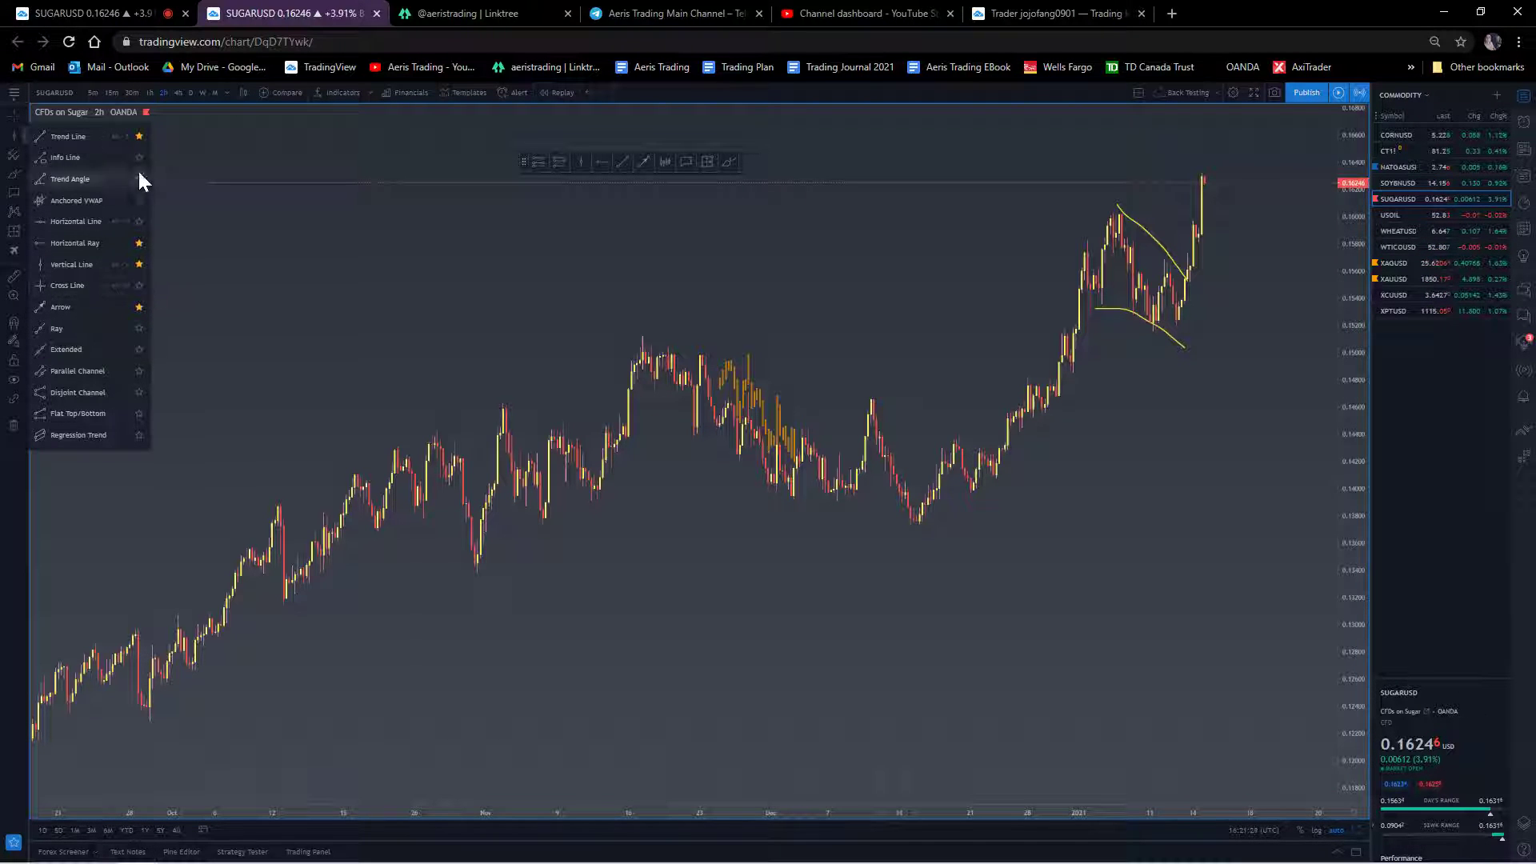
# - Try the Highlighter as a favorite drawing tool around the November candles, undoing the stroke and removing the favorite
pyautogui.click(26, 152)
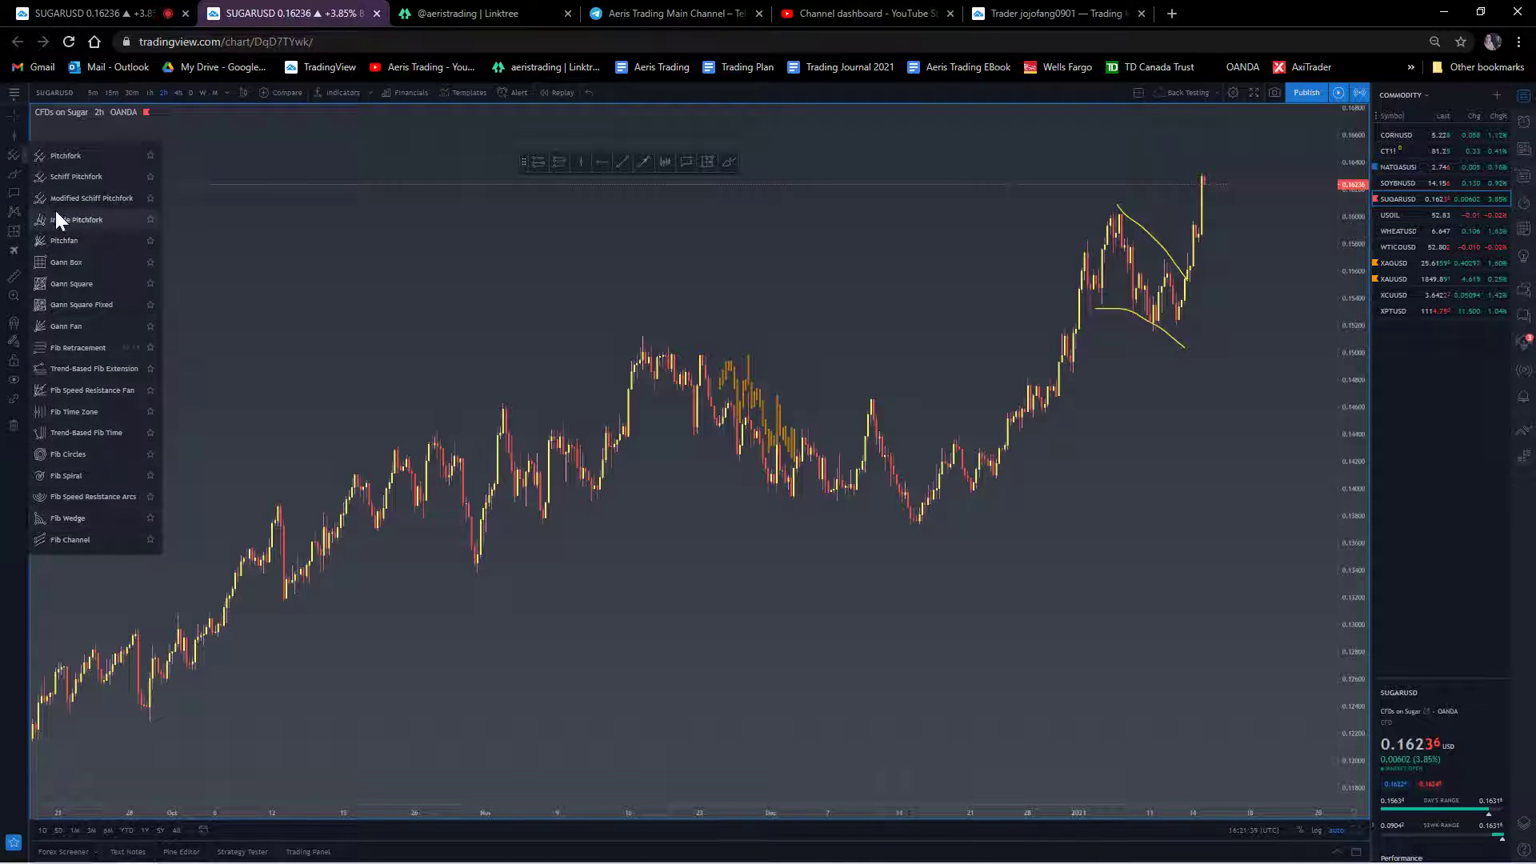
pyautogui.click(22, 172)
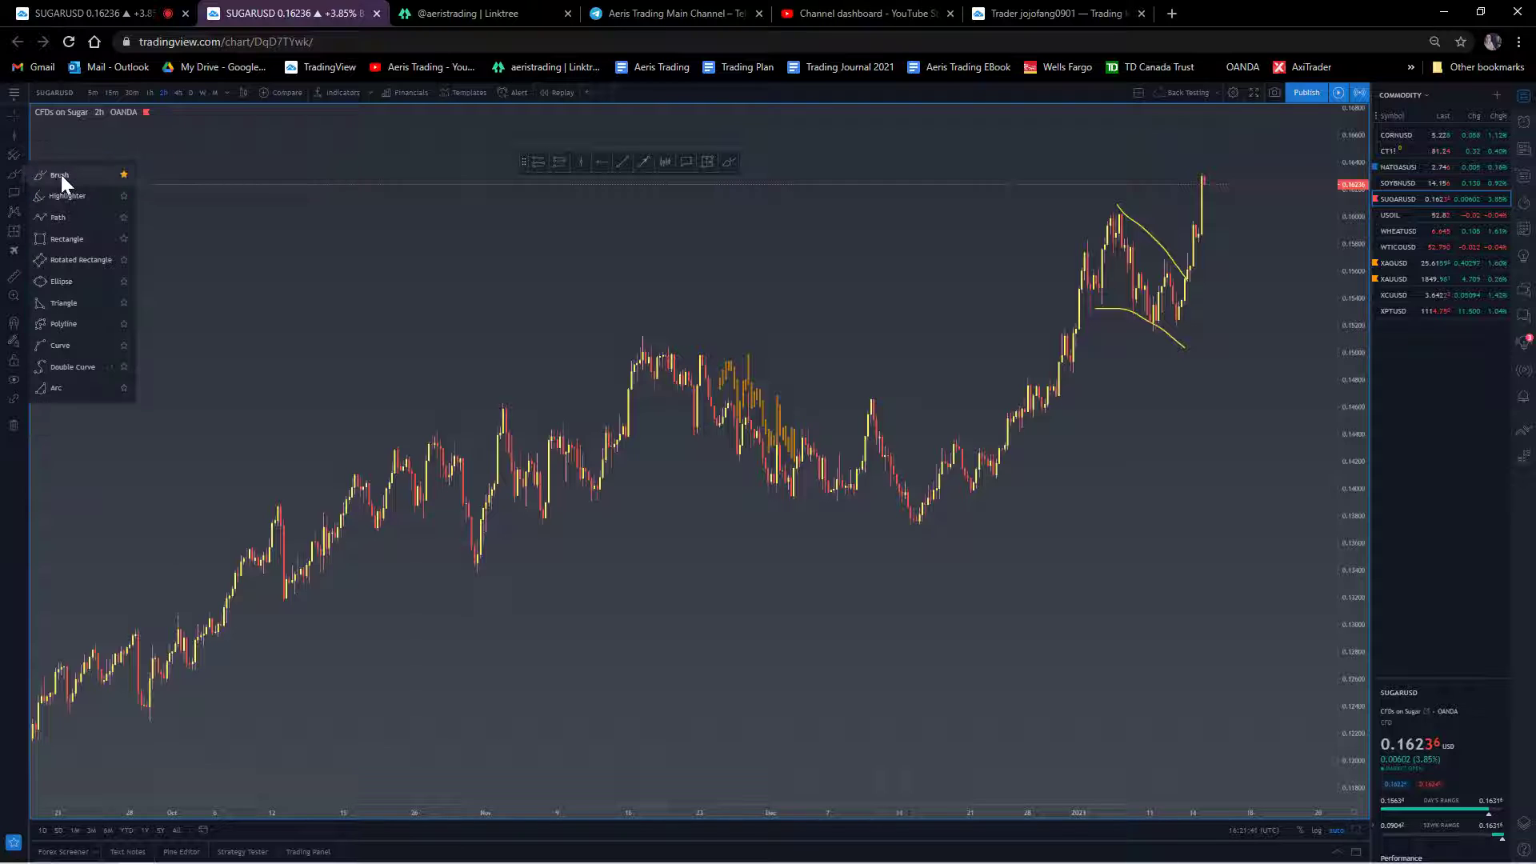
pyautogui.click(123, 196)
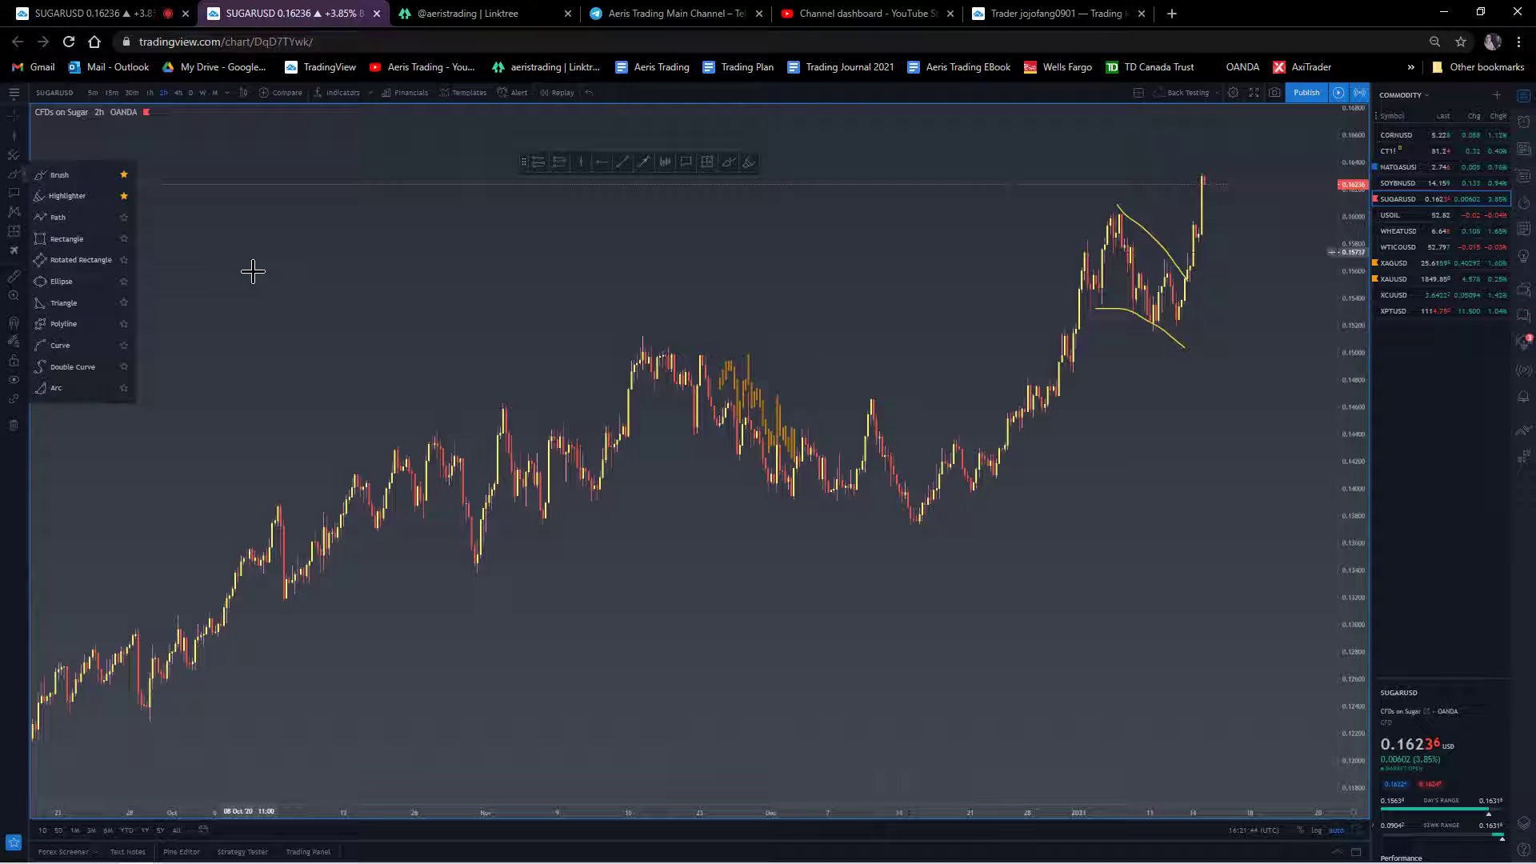
pyautogui.click(748, 163)
pyautogui.moveTo(413, 430)
pyautogui.mouseDown()
pyautogui.moveTo(732, 376)
pyautogui.moveTo(565, 405)
pyautogui.moveTo(490, 367)
pyautogui.mouseUp()
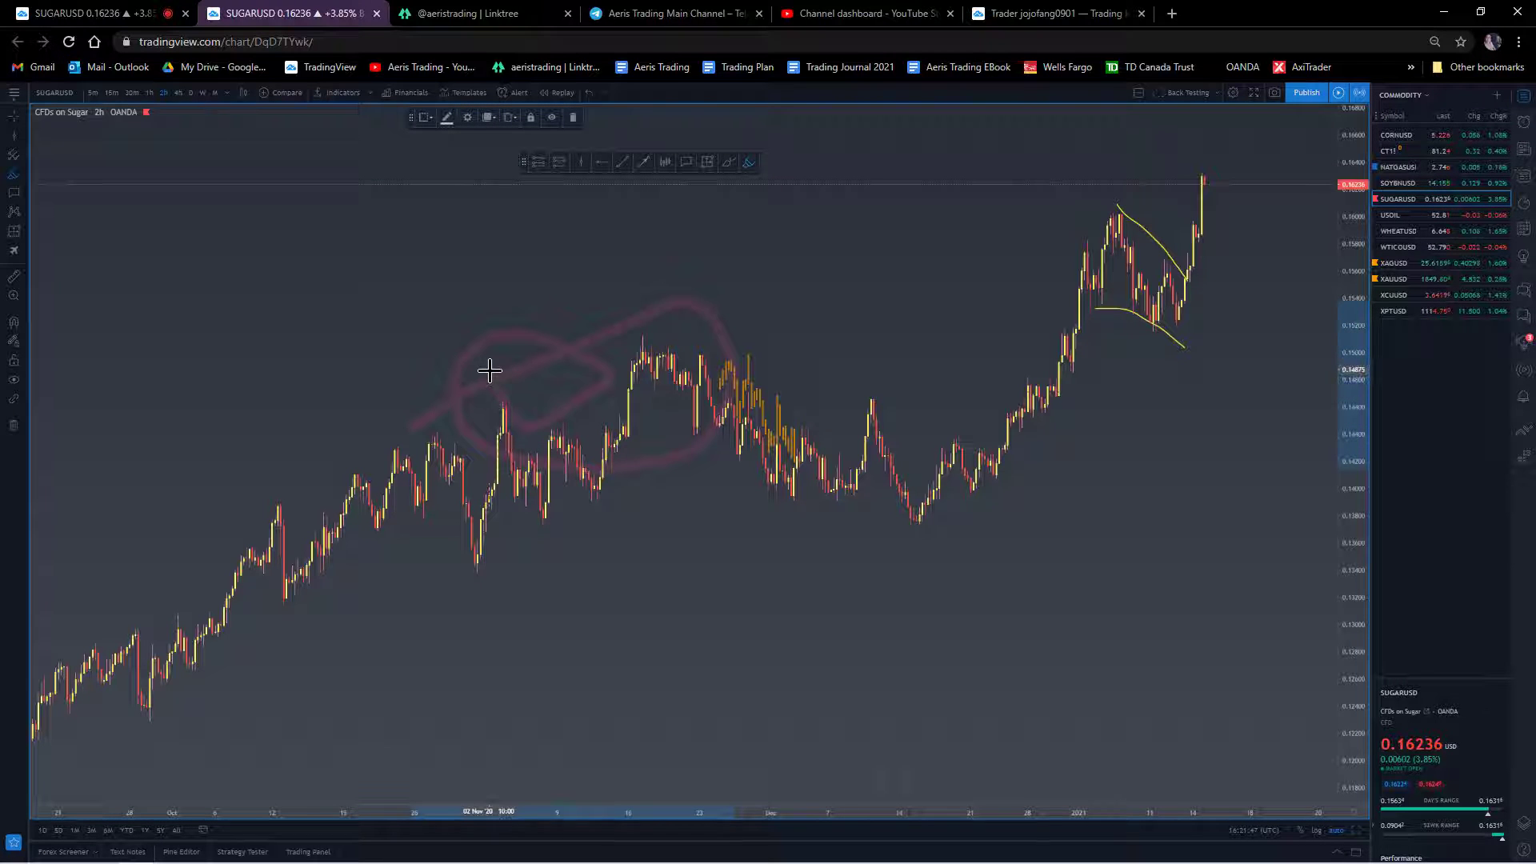
pyautogui.hotkey('ctrl', 'z')
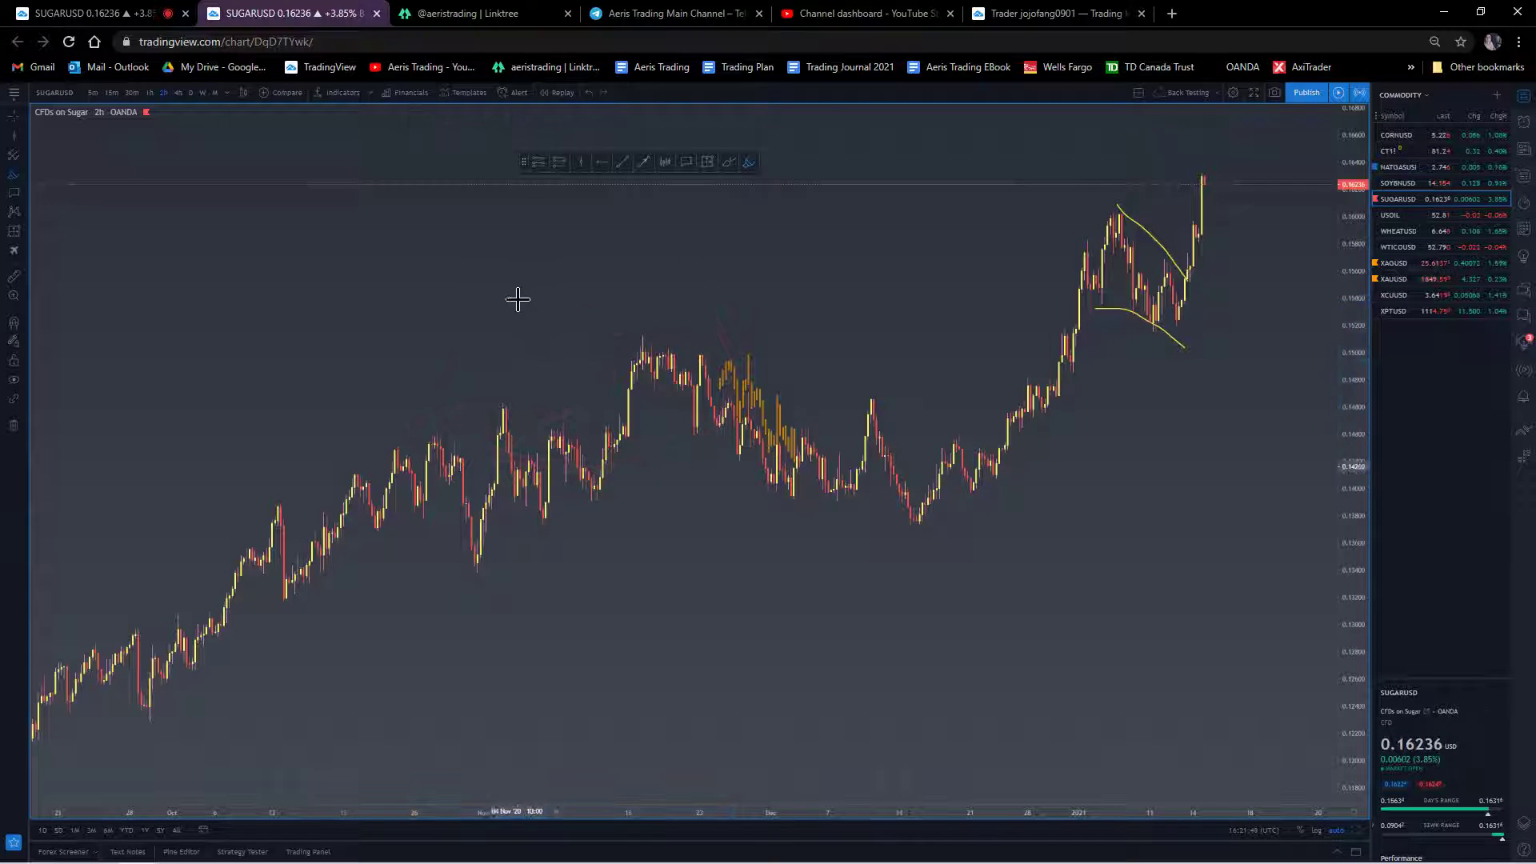
pyautogui.click(23, 174)
pyautogui.click(123, 195)
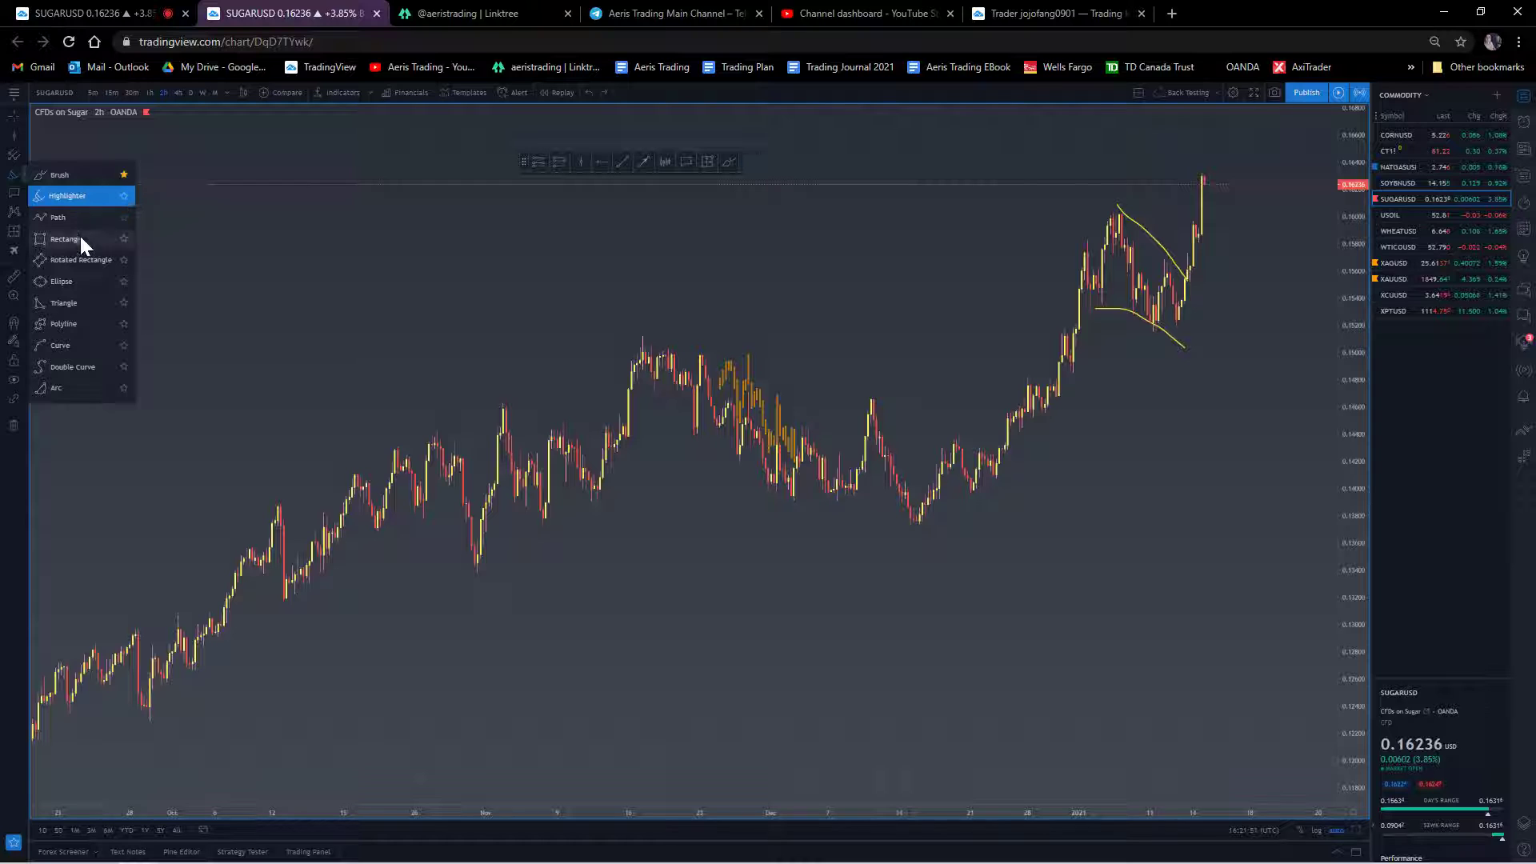
# - Remove the orange bars pattern overlapping the late-November candles
pyautogui.click(23, 190)
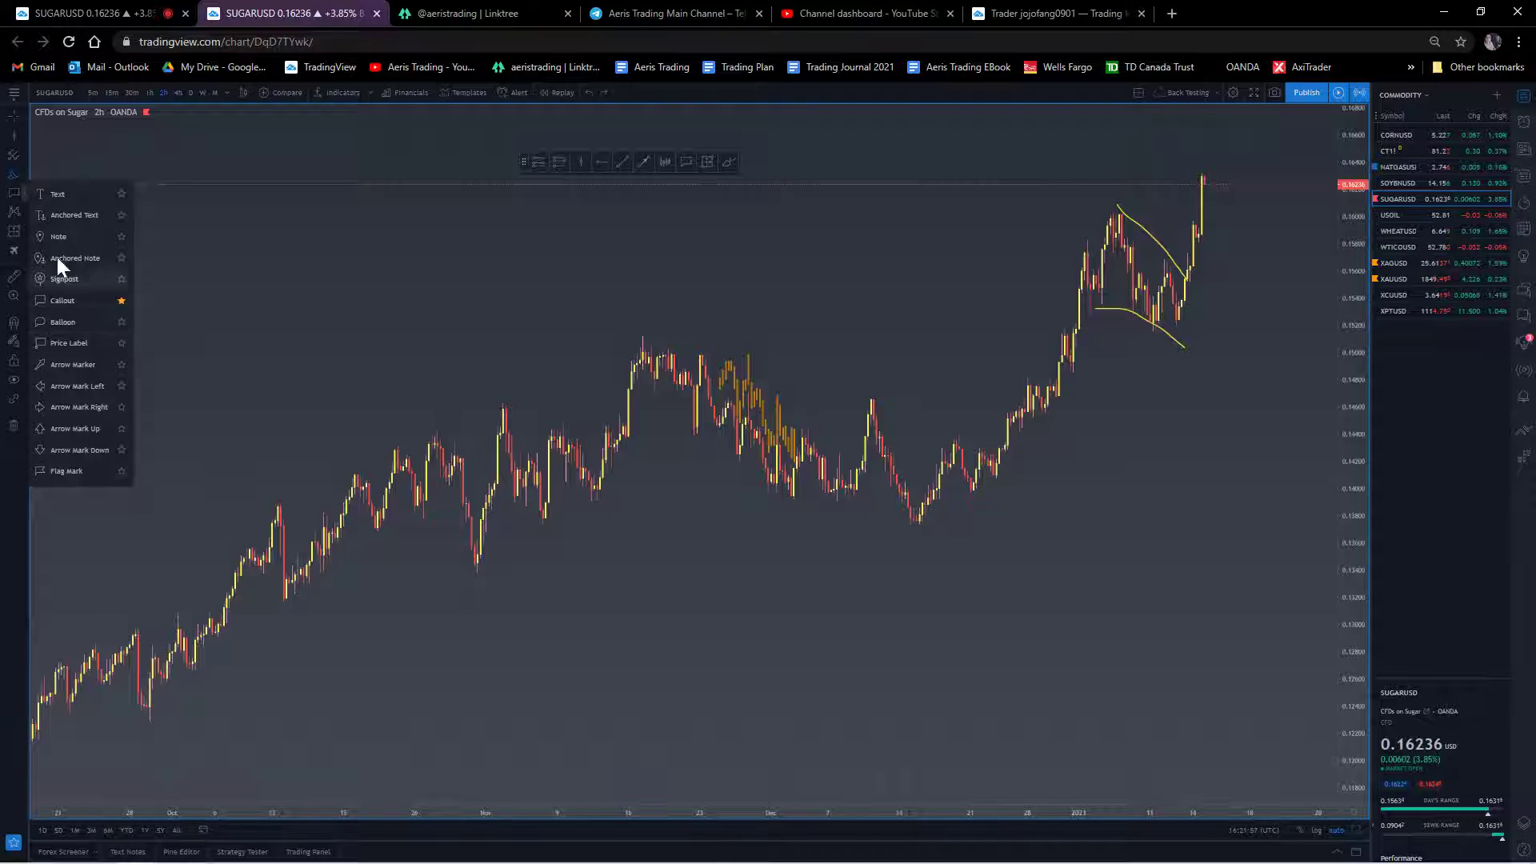
pyautogui.click(22, 211)
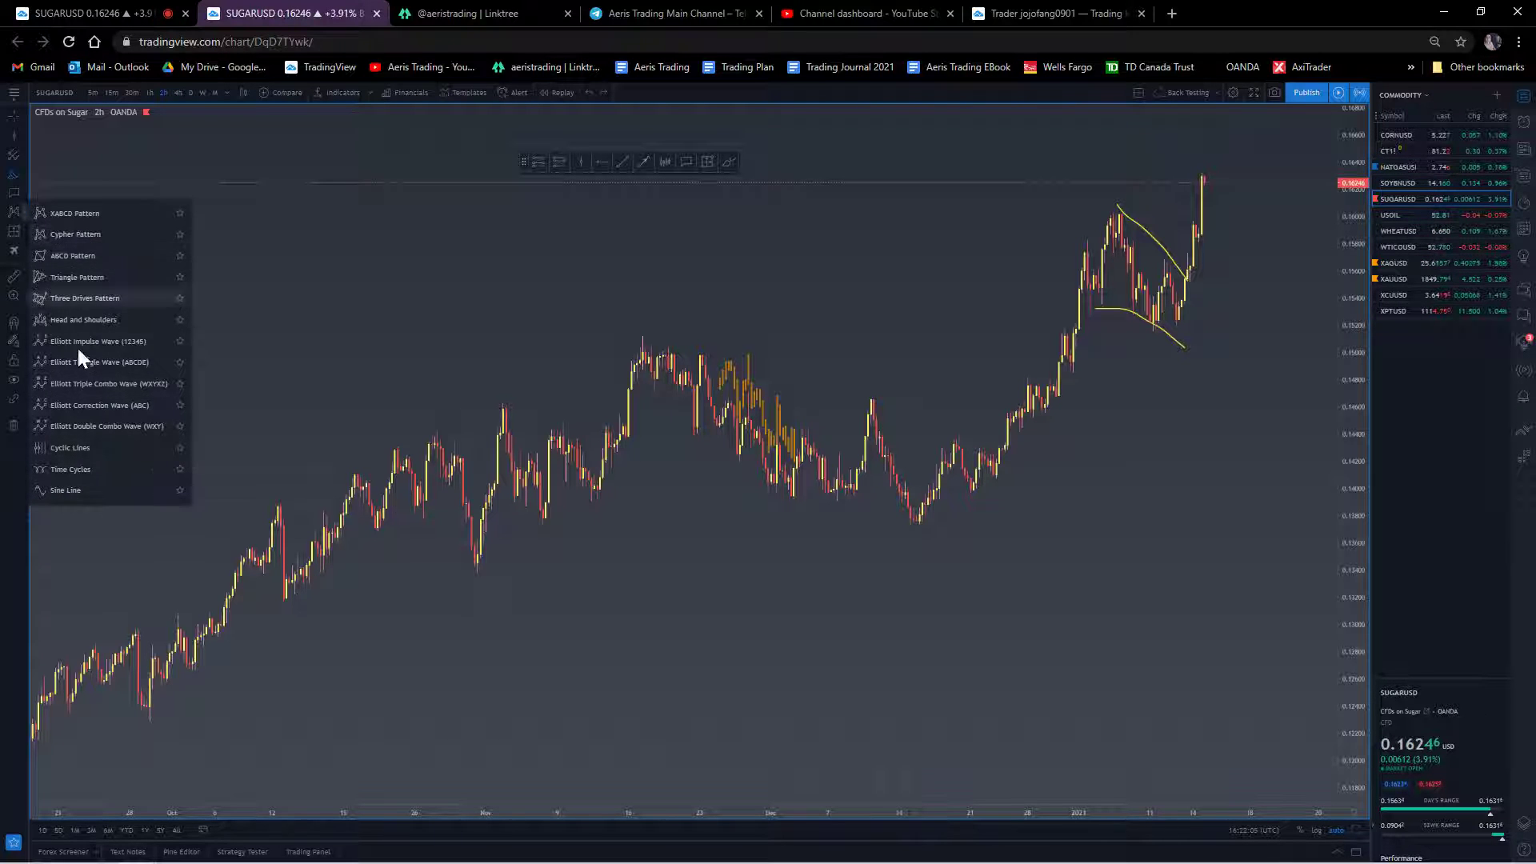
pyautogui.click(22, 231)
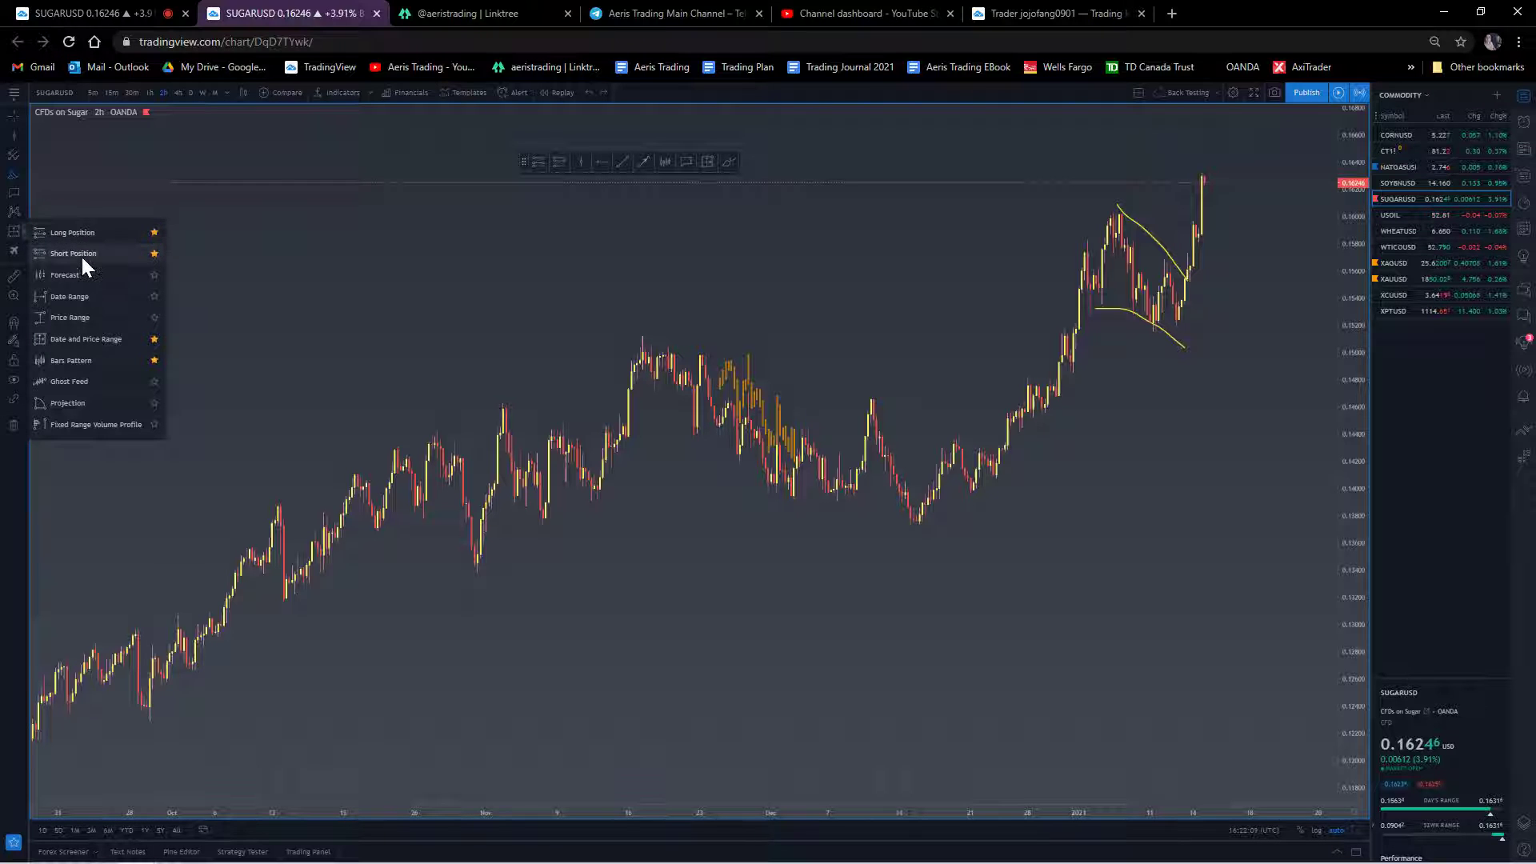
pyautogui.click(88, 362)
pyautogui.click(737, 390)
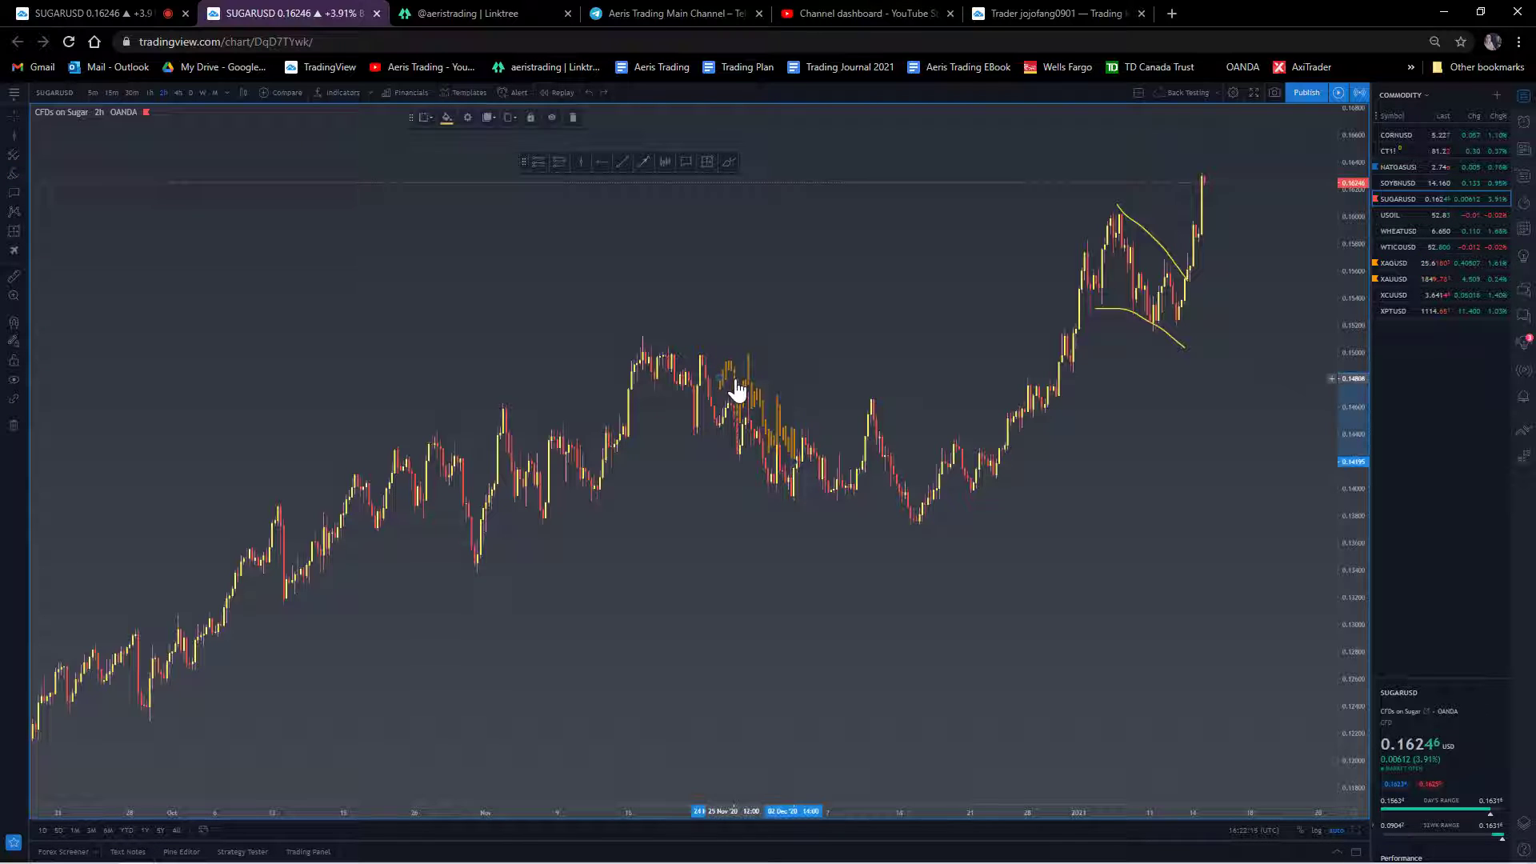
pyautogui.rightClick(736, 384)
pyautogui.click(768, 522)
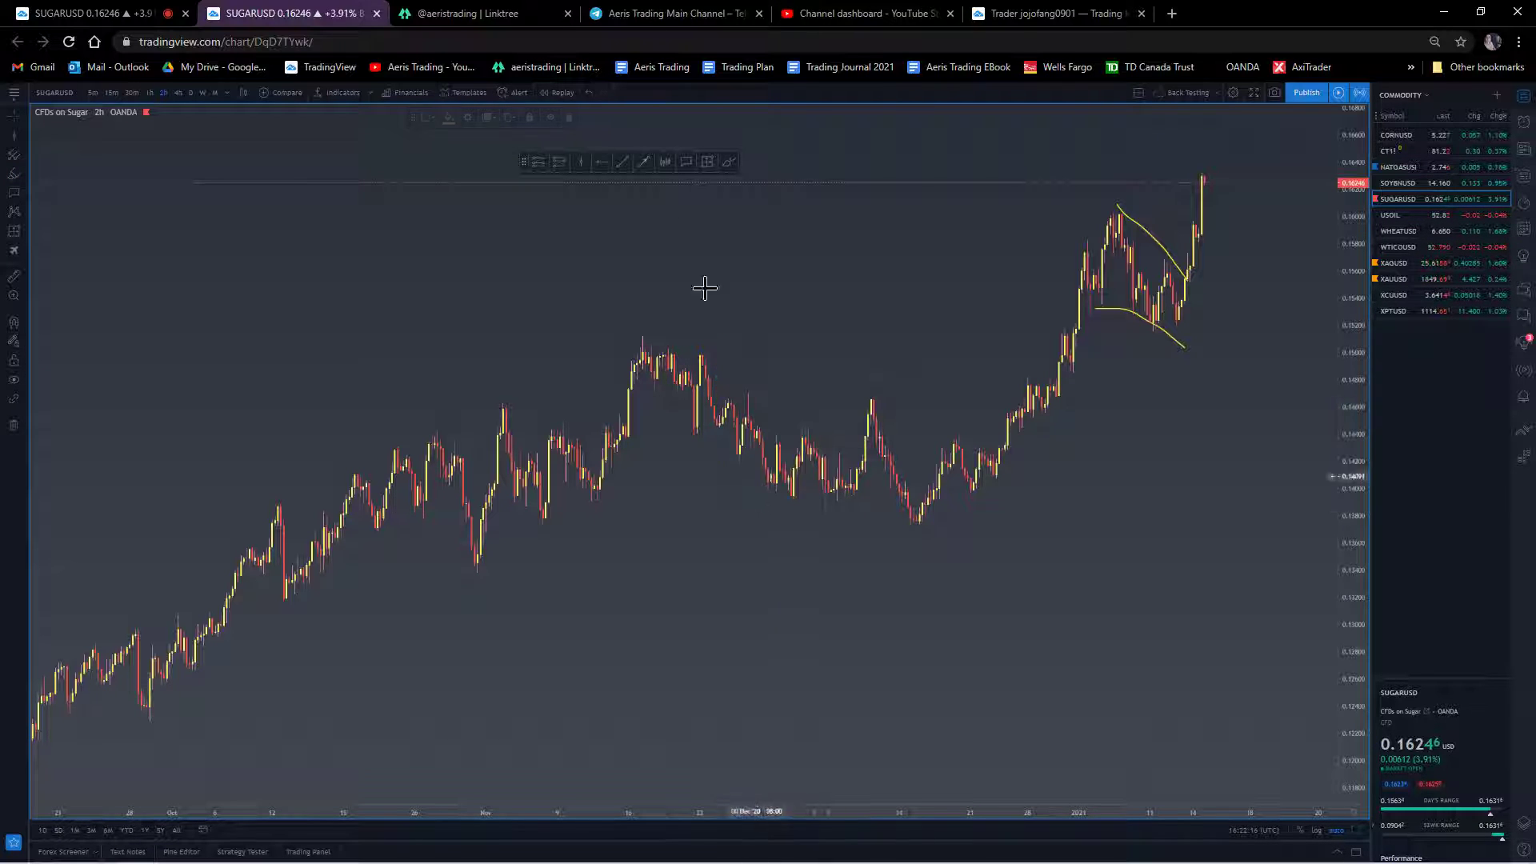
# - Copy the decline from the mid-November high to the mid-December low as a bars pattern and move it below the candles
pyautogui.click(664, 163)
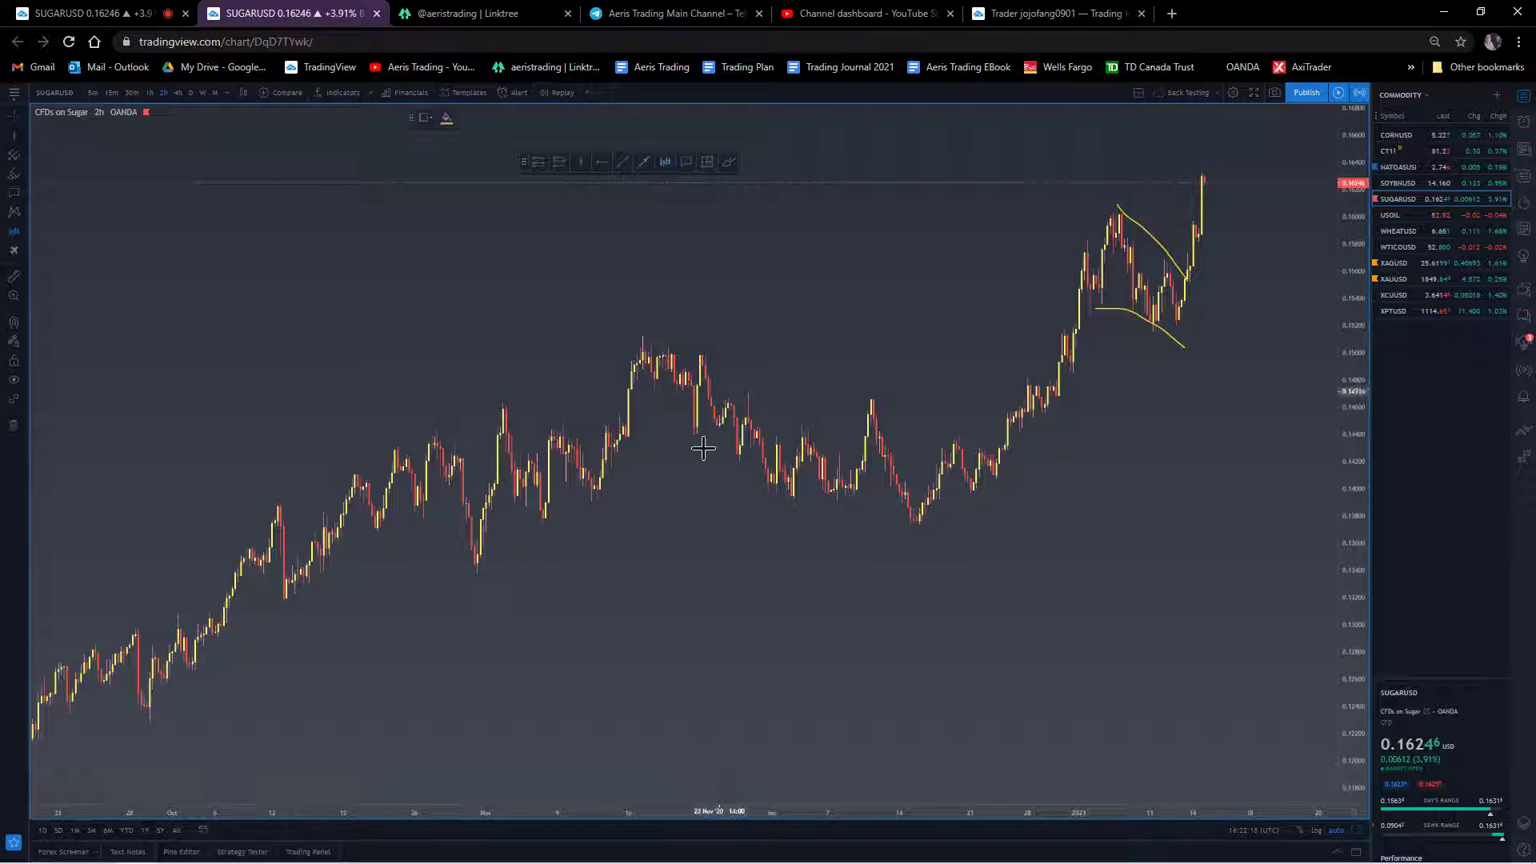
pyautogui.click(642, 352)
pyautogui.click(914, 515)
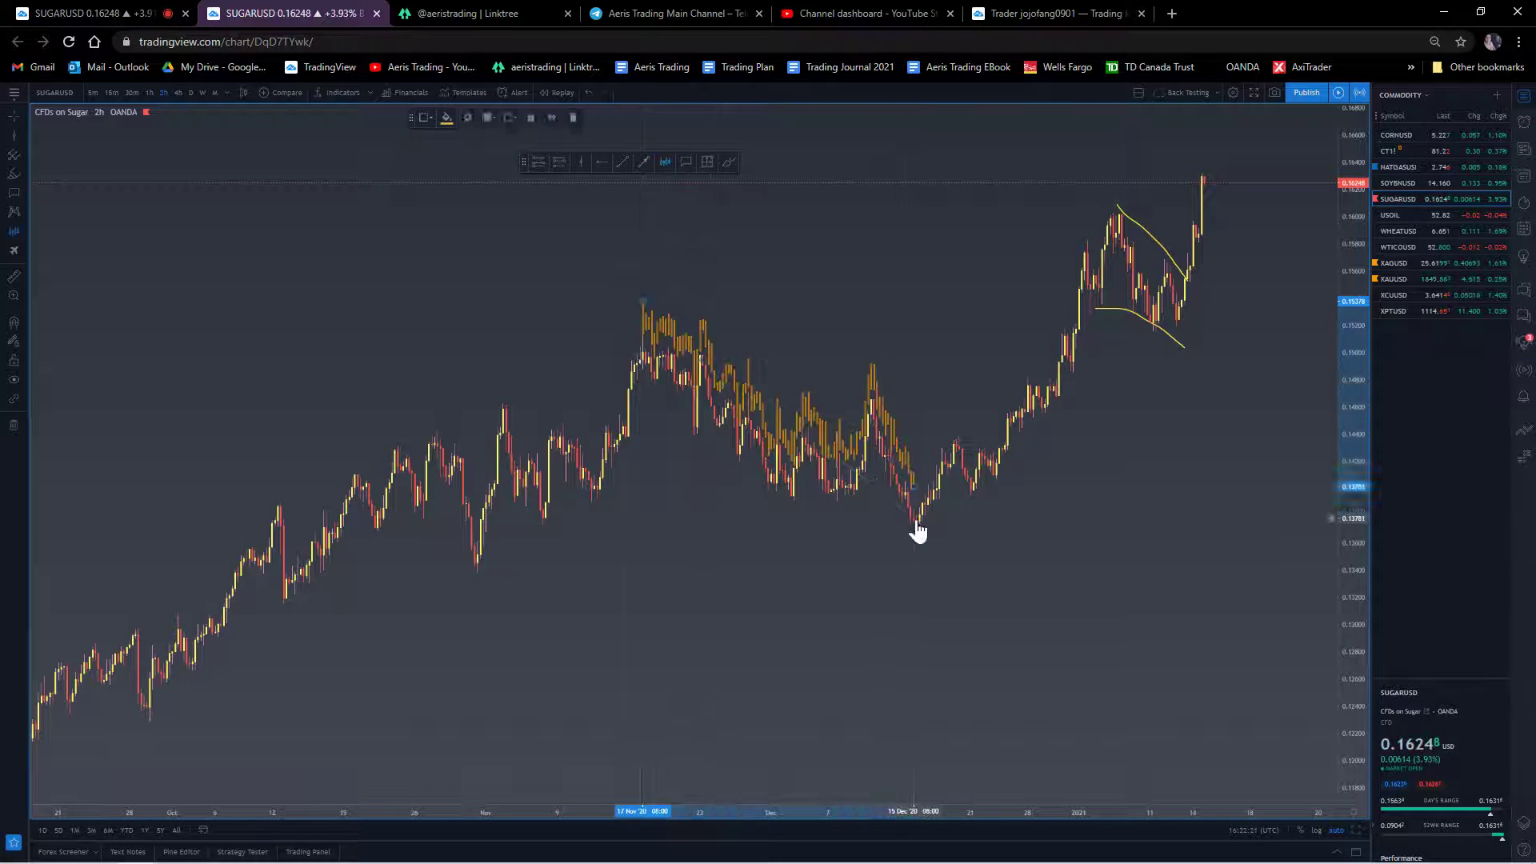
pyautogui.moveTo(684, 402)
pyautogui.mouseDown()
pyautogui.moveTo(710, 464)
pyautogui.moveTo(705, 568)
pyautogui.mouseUp()
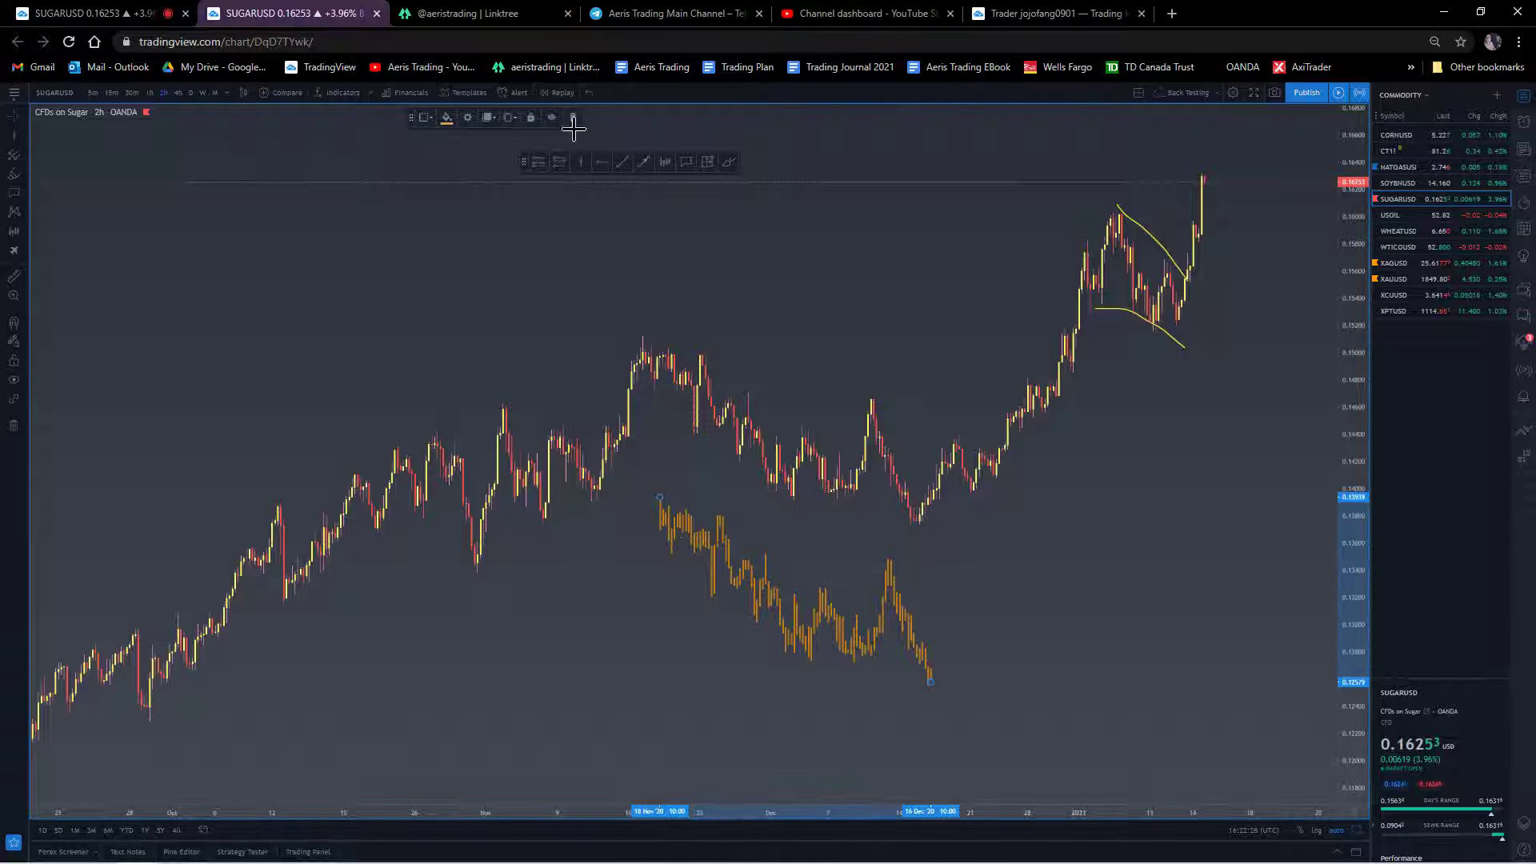
# - Try circling and outlining the bars pattern with the brush, and undo the strokes
pyautogui.click(728, 162)
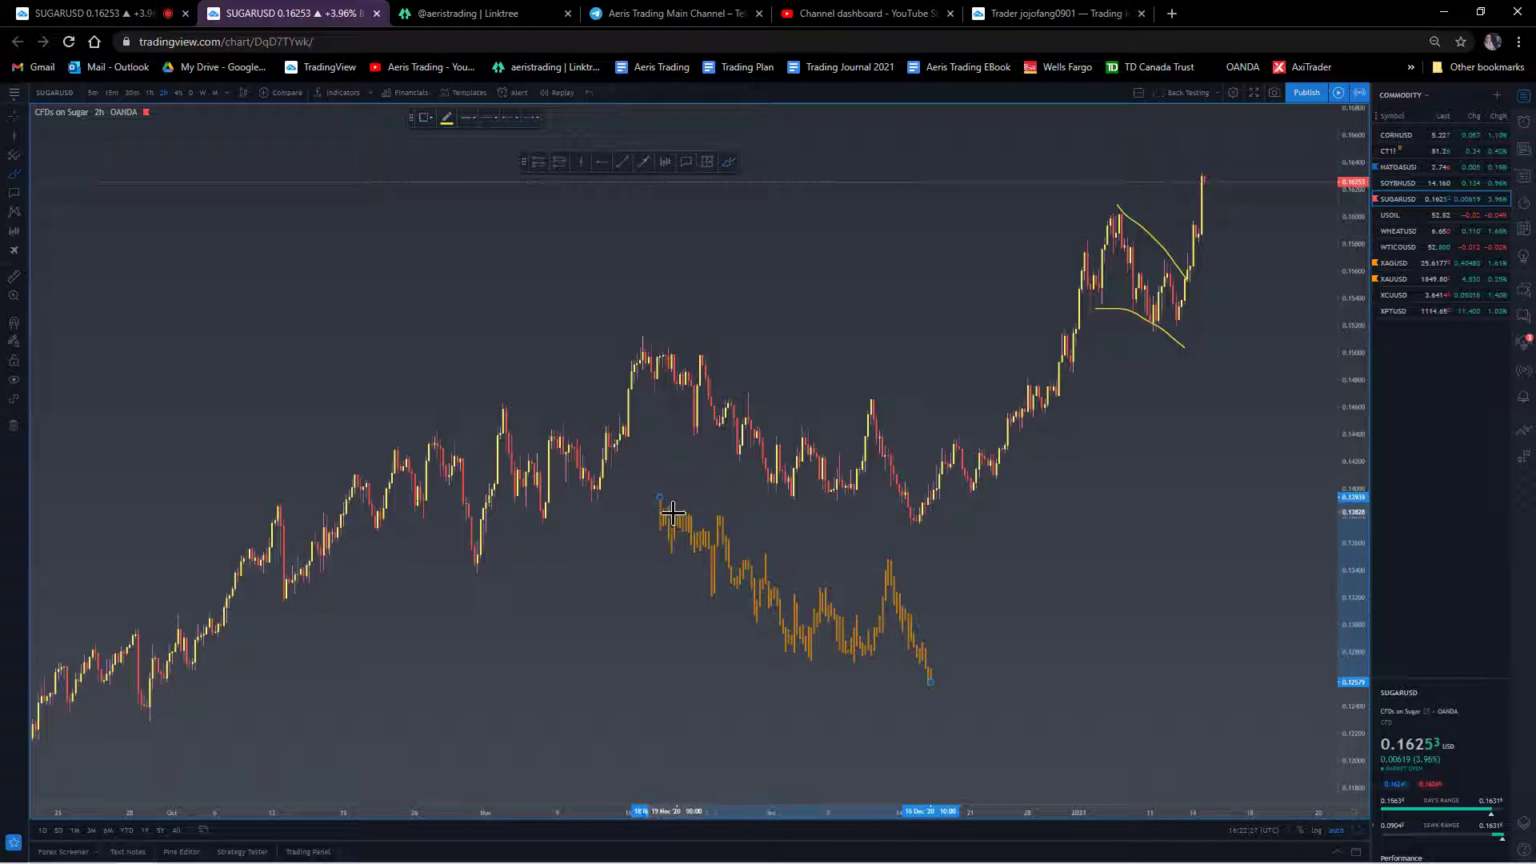
pyautogui.moveTo(954, 576)
pyautogui.mouseDown()
pyautogui.moveTo(820, 513)
pyautogui.moveTo(771, 675)
pyautogui.moveTo(970, 576)
pyautogui.mouseUp()
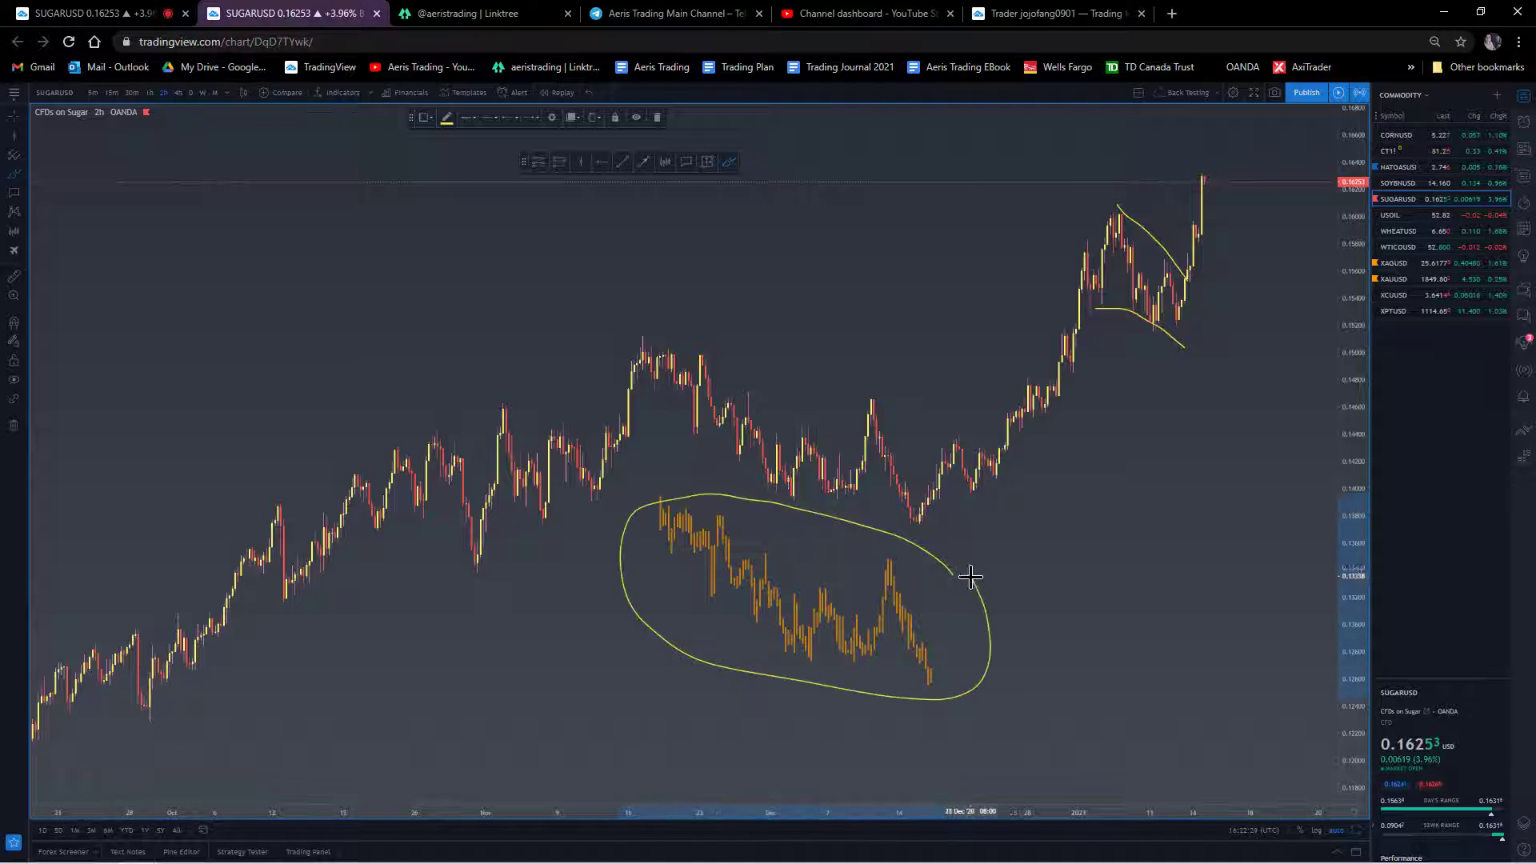
pyautogui.hotkey('ctrl', 'z')
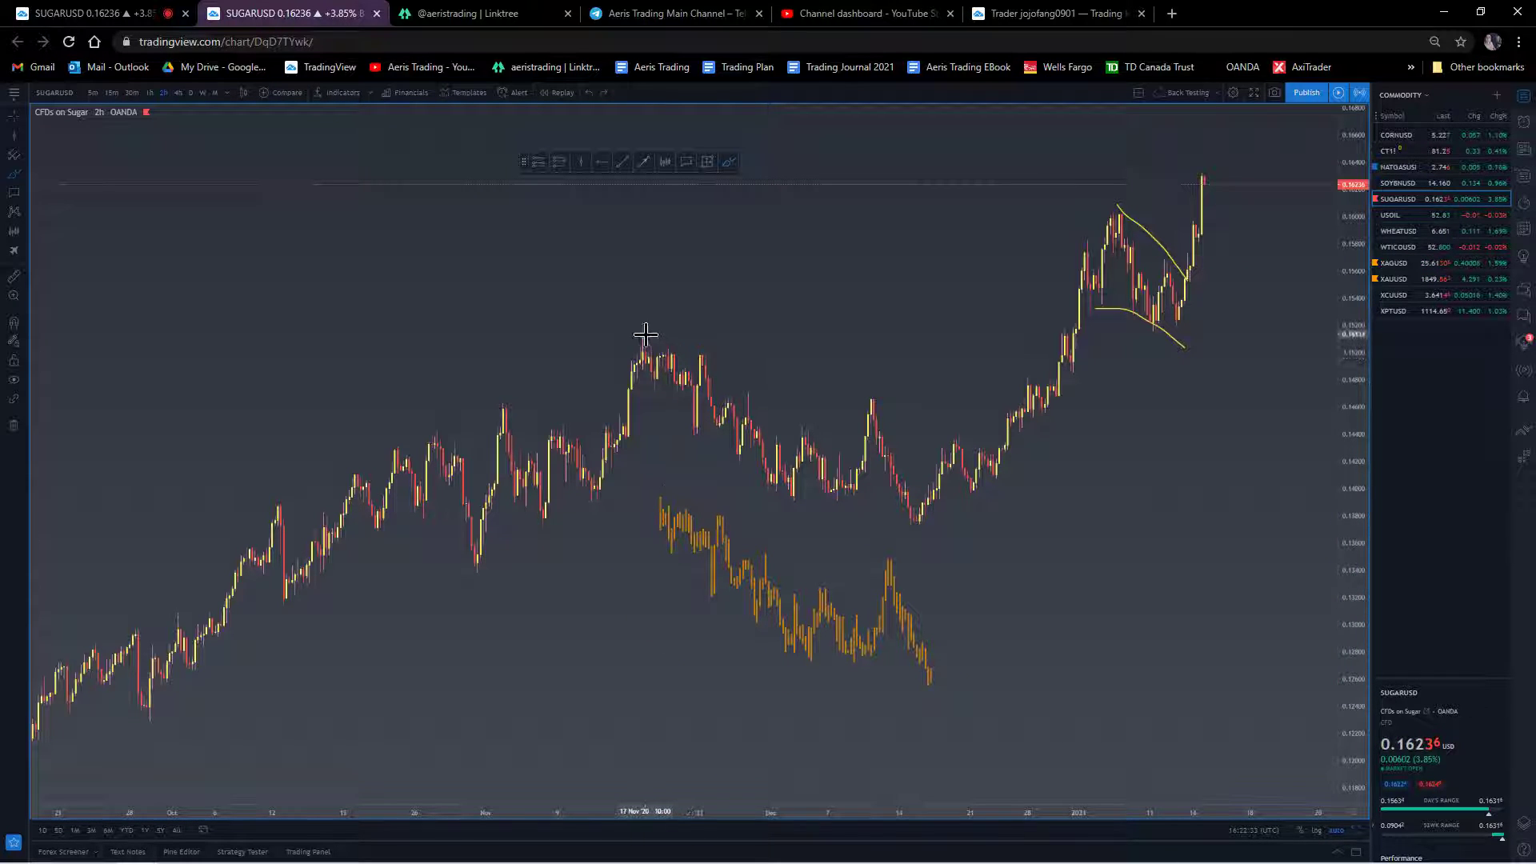
pyautogui.moveTo(661, 504); pyautogui.dragTo(954, 573)
pyautogui.moveTo(626, 599); pyautogui.dragTo(1013, 702)
pyautogui.moveTo(927, 676); pyautogui.dragTo(1029, 508)
pyautogui.moveTo(629, 313)
pyautogui.mouseDown()
pyautogui.moveTo(975, 473)
pyautogui.moveTo(641, 315)
pyautogui.mouseUp()
pyautogui.hotkey('ctrl', 'z')
pyautogui.hotkey('ctrl', 'z')
pyautogui.hotkey('ctrl', 'z')
pyautogui.hotkey('ctrl', 'z')
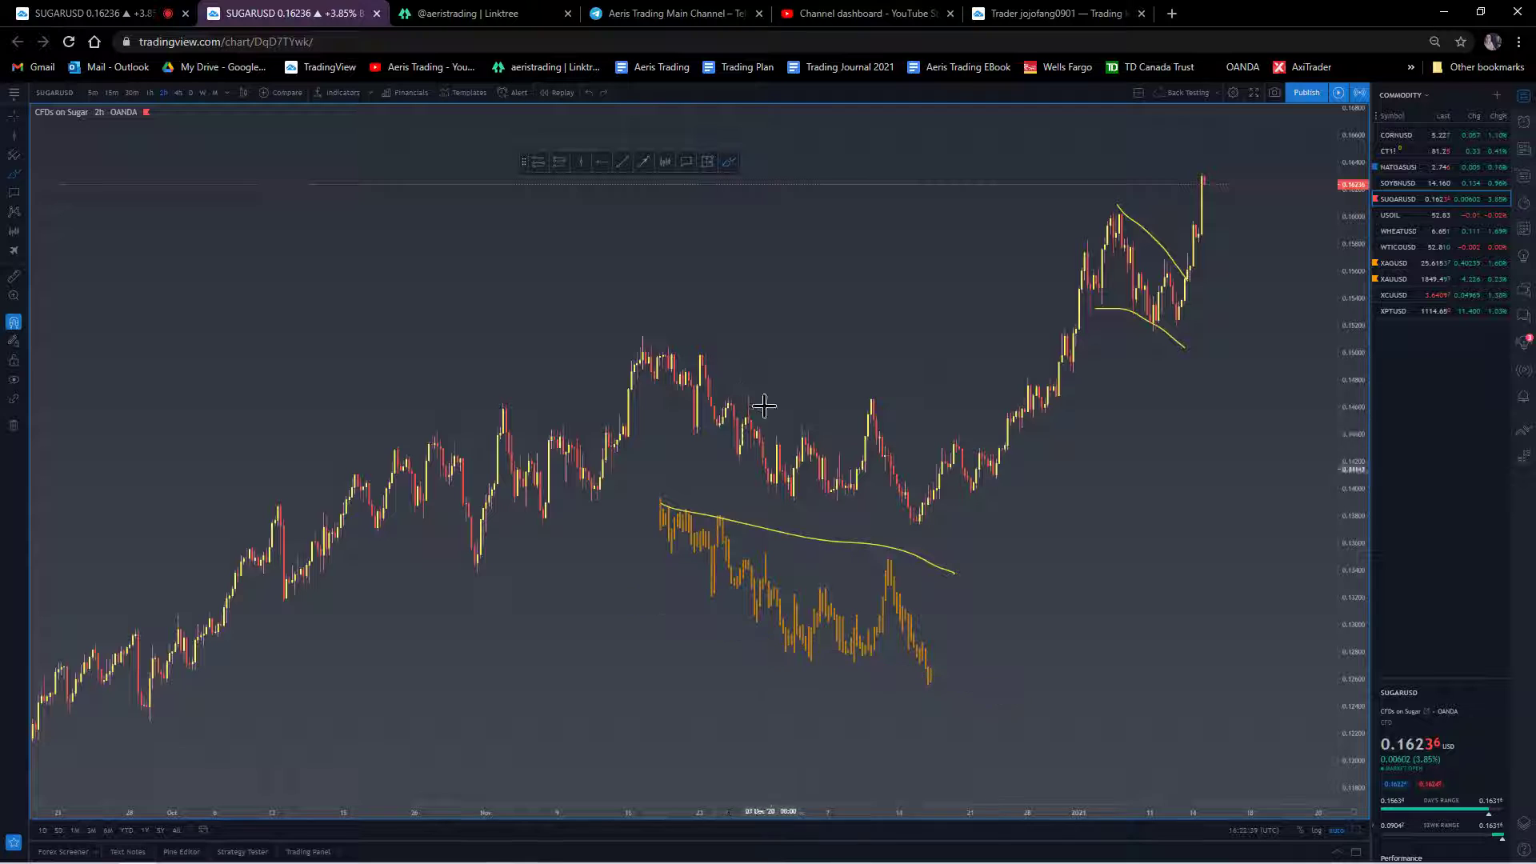
# - Remove the bars pattern placed below the November and December candles
pyautogui.rightClick(690, 545)
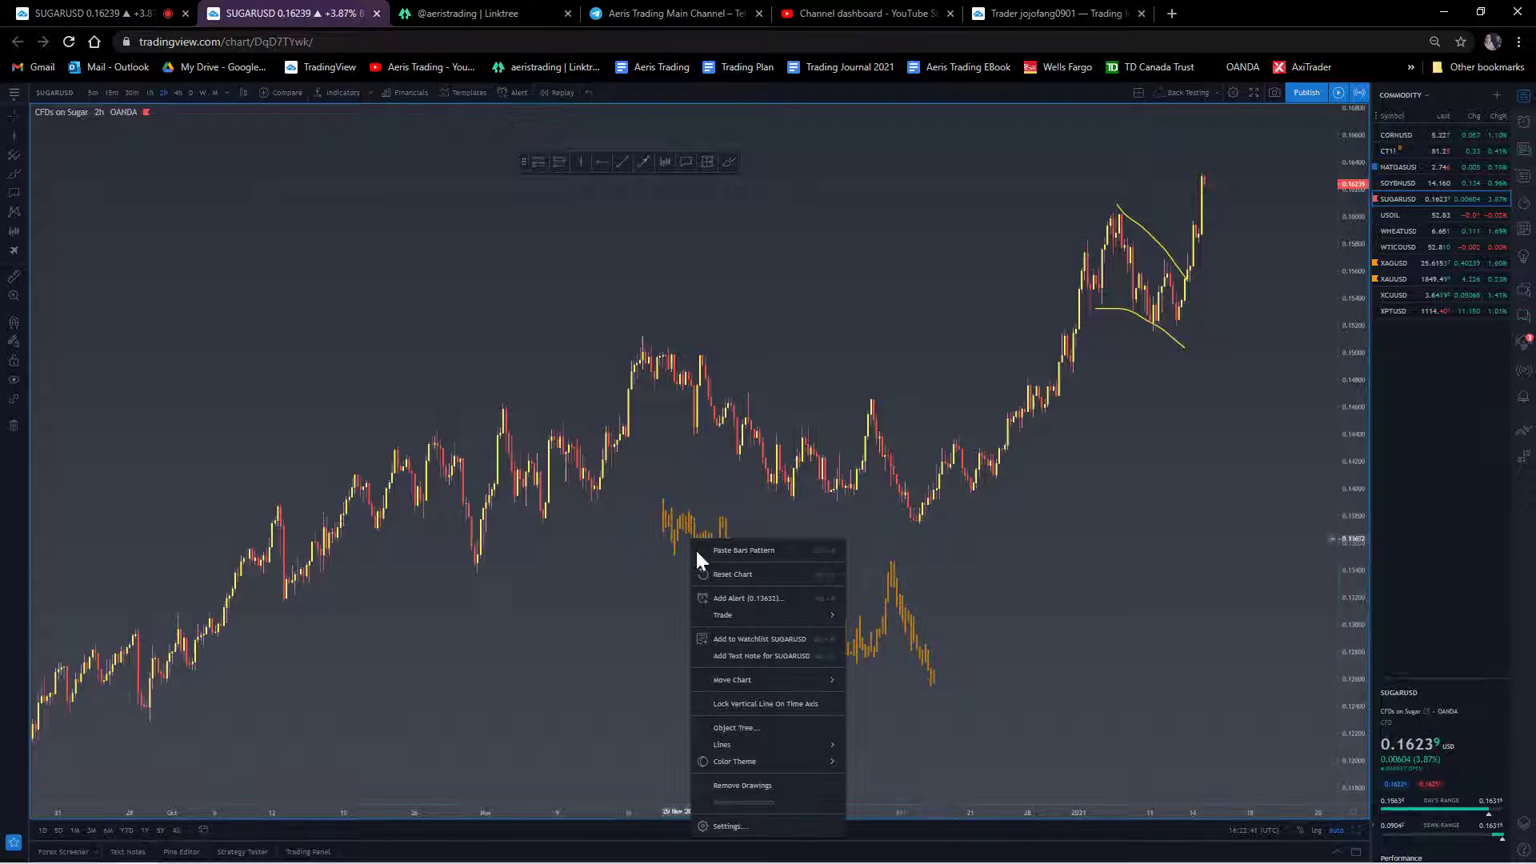
pyautogui.click(651, 635)
pyautogui.click(693, 519)
pyautogui.rightClick(697, 515)
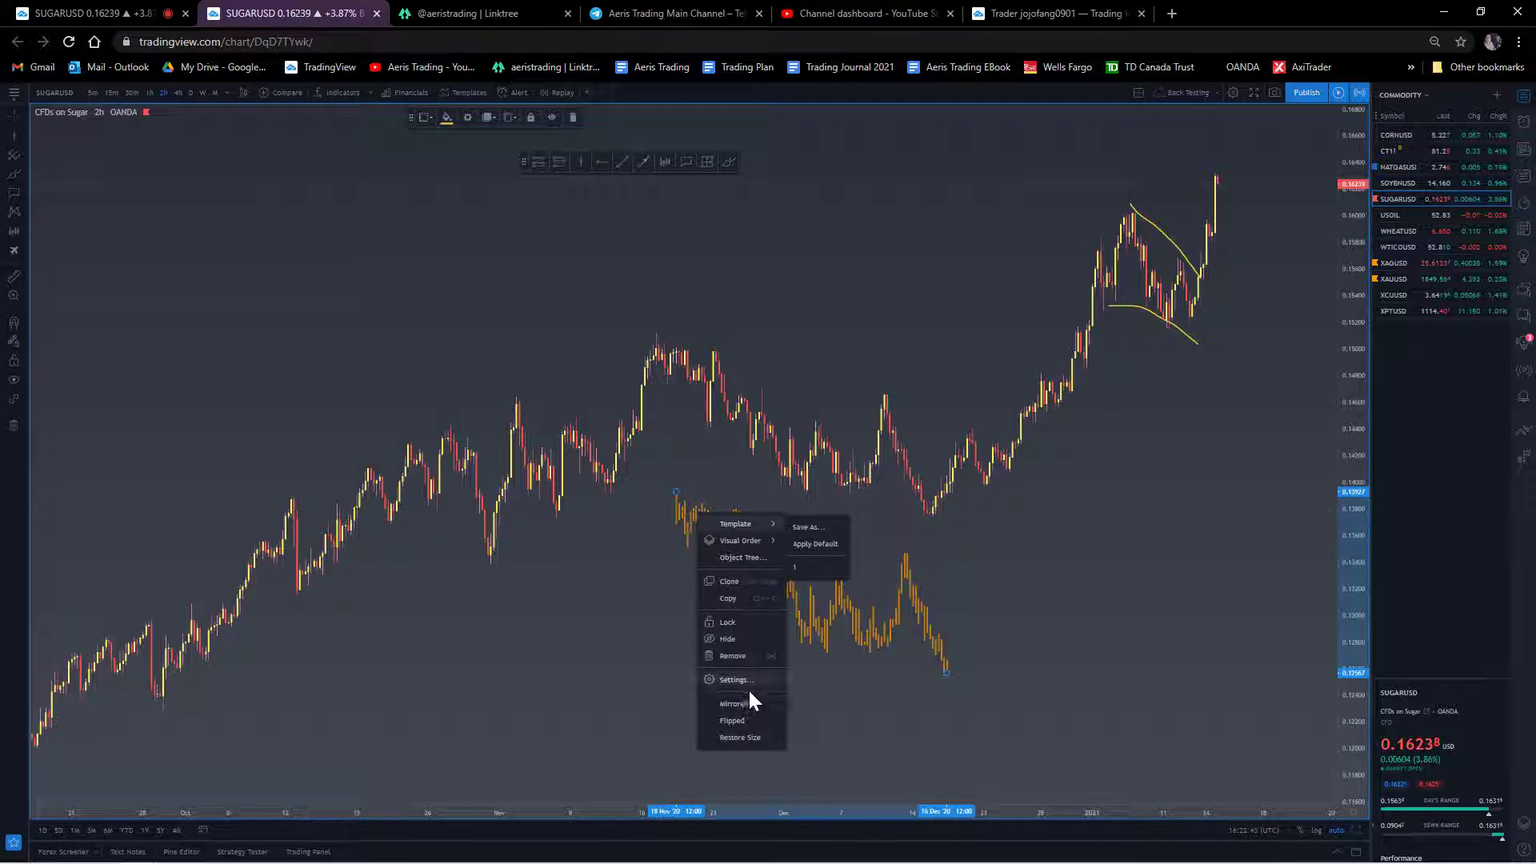
pyautogui.click(730, 656)
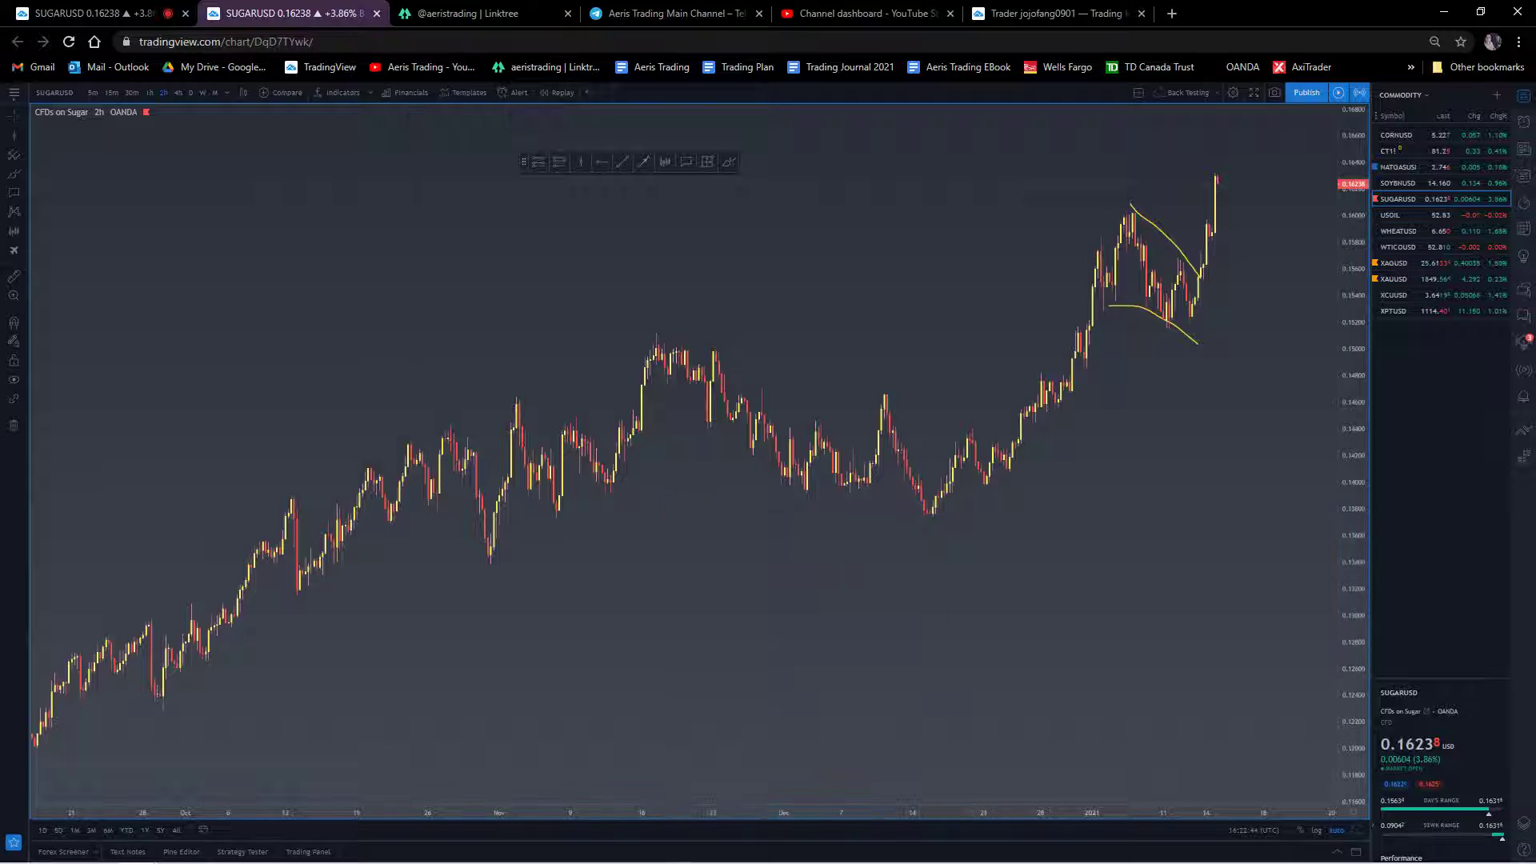
# - Try placing an icon on the empty area before the earliest visible candles and remove it
pyautogui.click(24, 224)
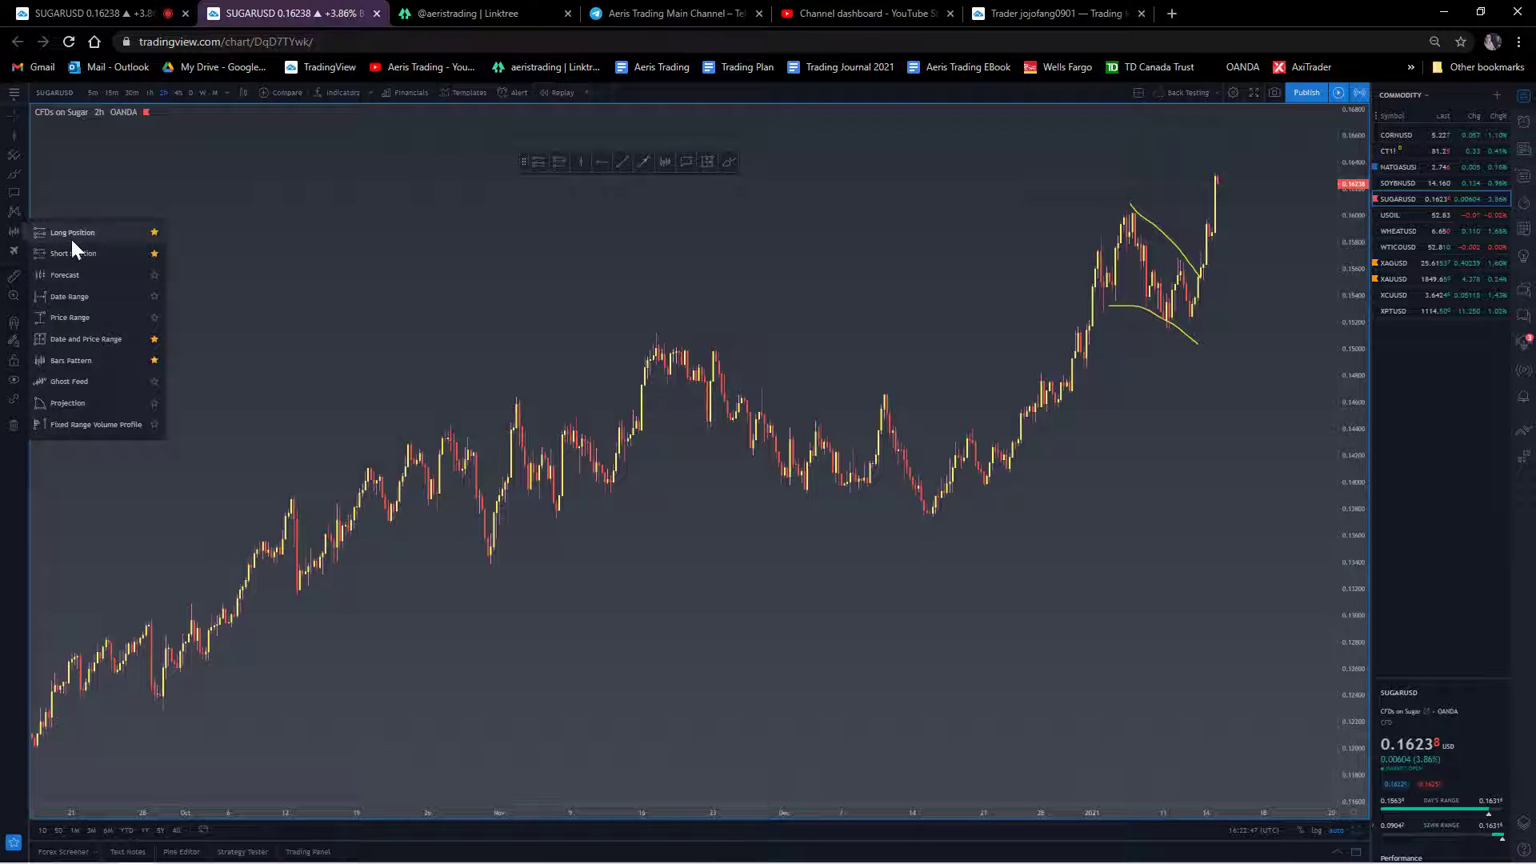
pyautogui.click(13, 251)
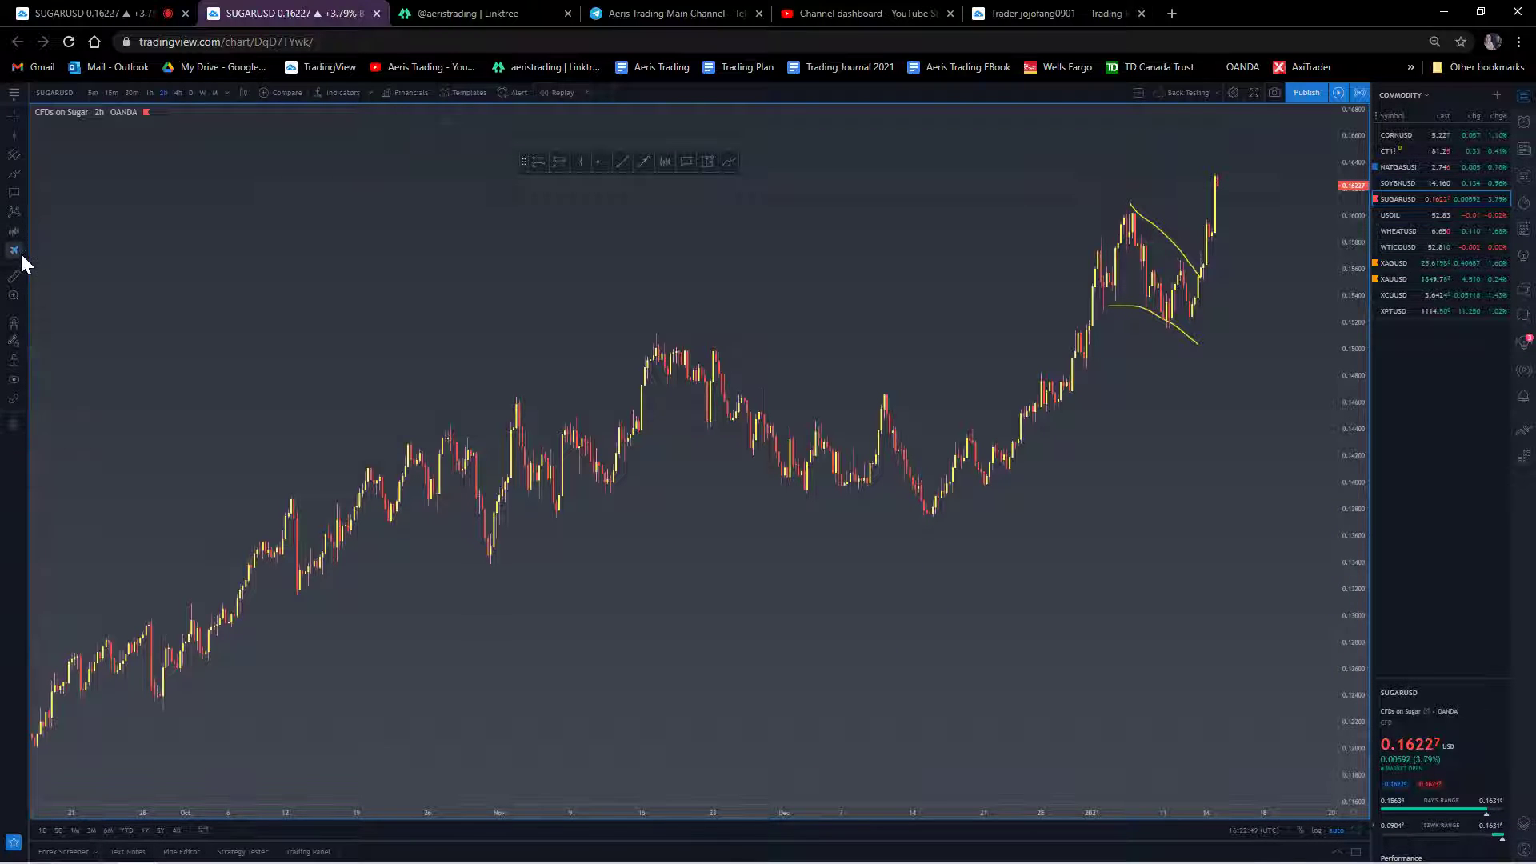
pyautogui.click(26, 248)
pyautogui.click(41, 250)
pyautogui.click(62, 210)
pyautogui.rightClick(61, 213)
pyautogui.click(94, 369)
pyautogui.scroll(1, 428, 256)
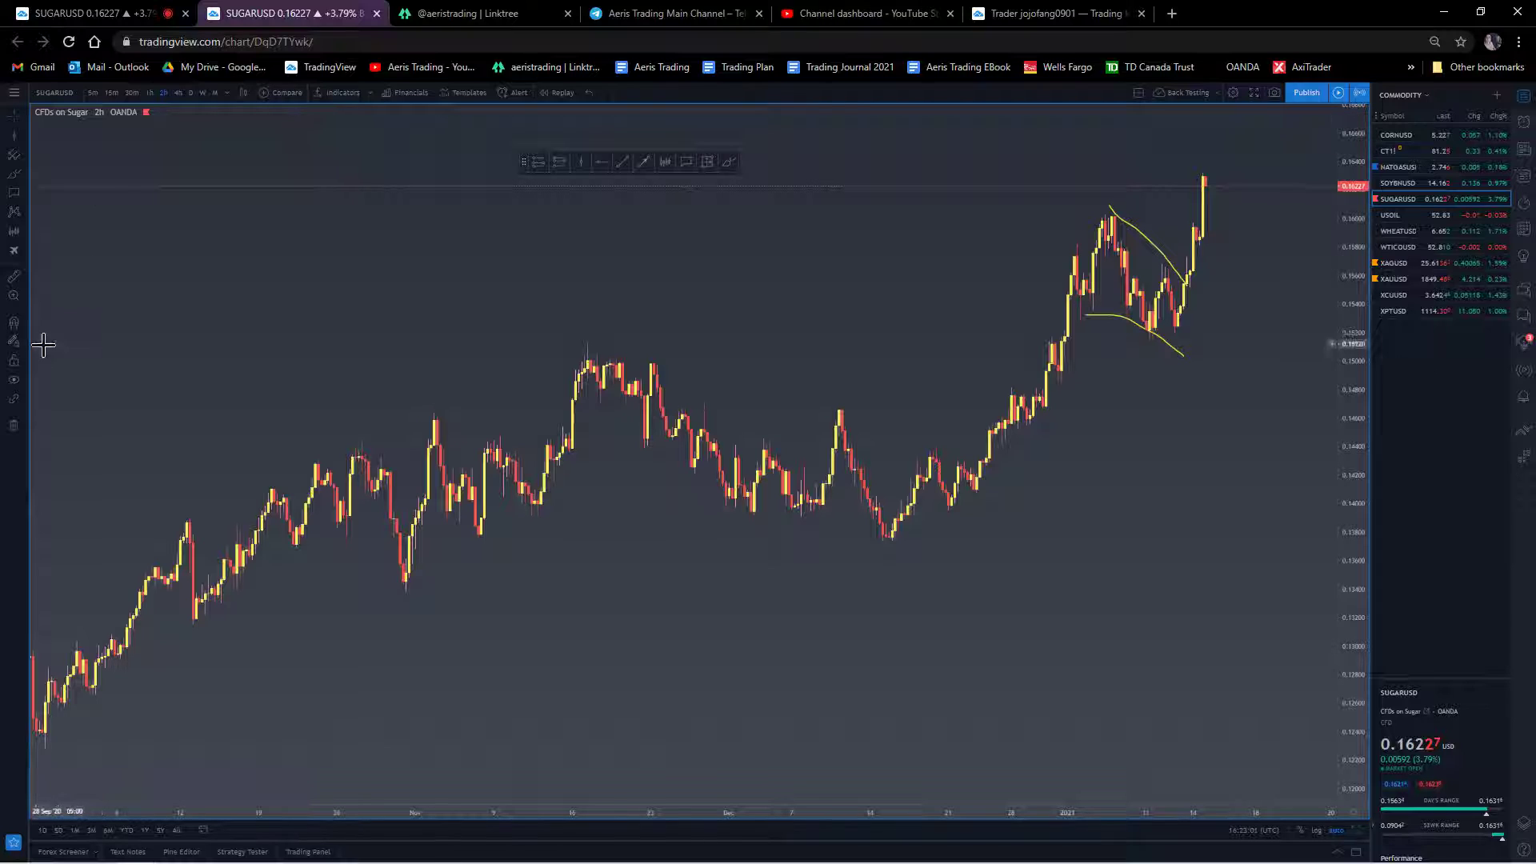
# - Hide all drawings on the chart and show them again
pyautogui.click(16, 379)
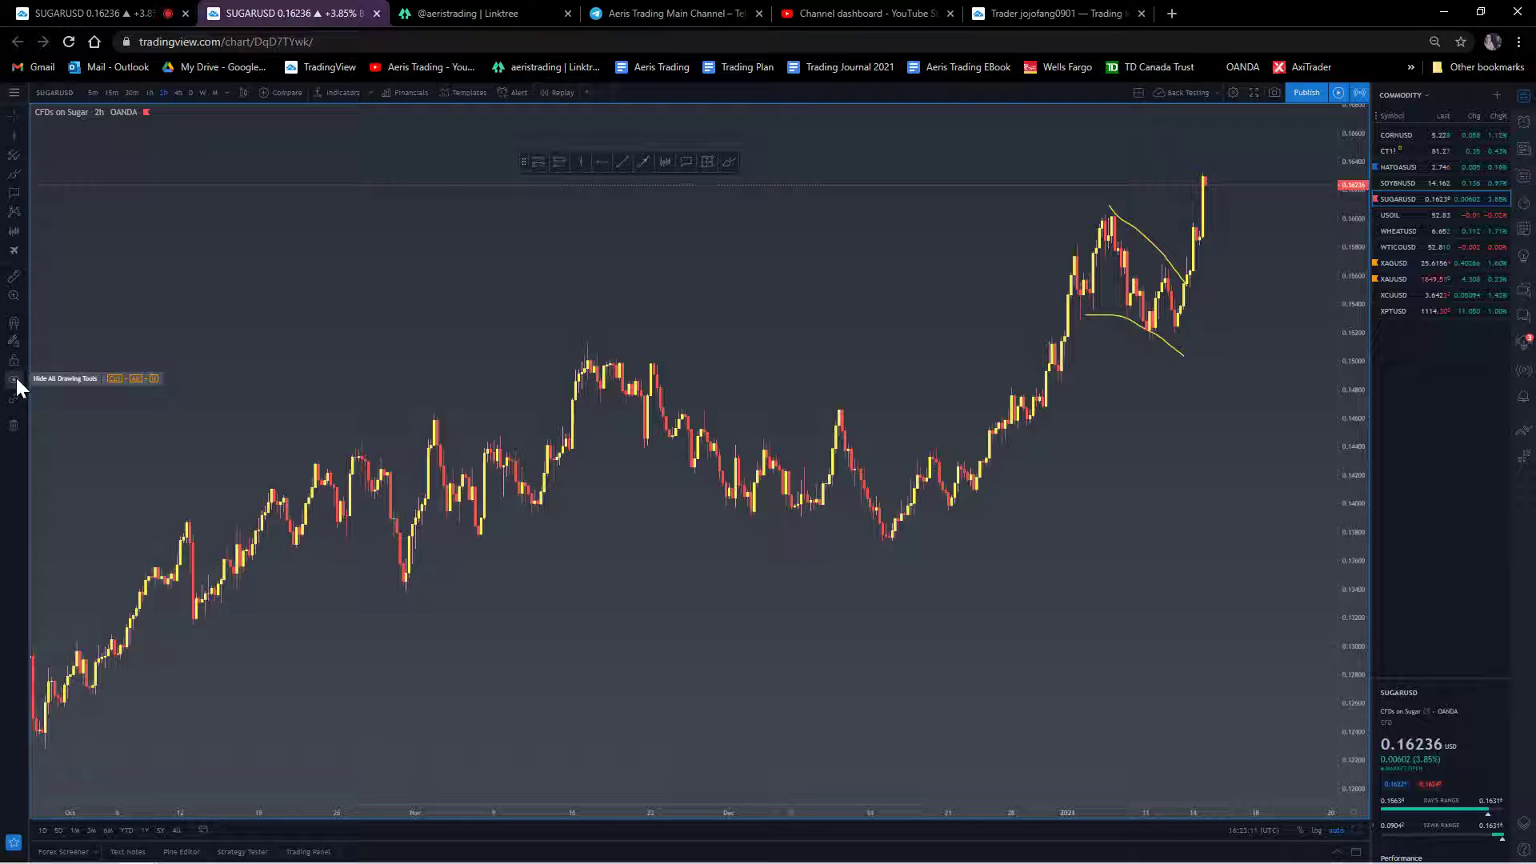
pyautogui.click(16, 377)
pyautogui.click(16, 377)
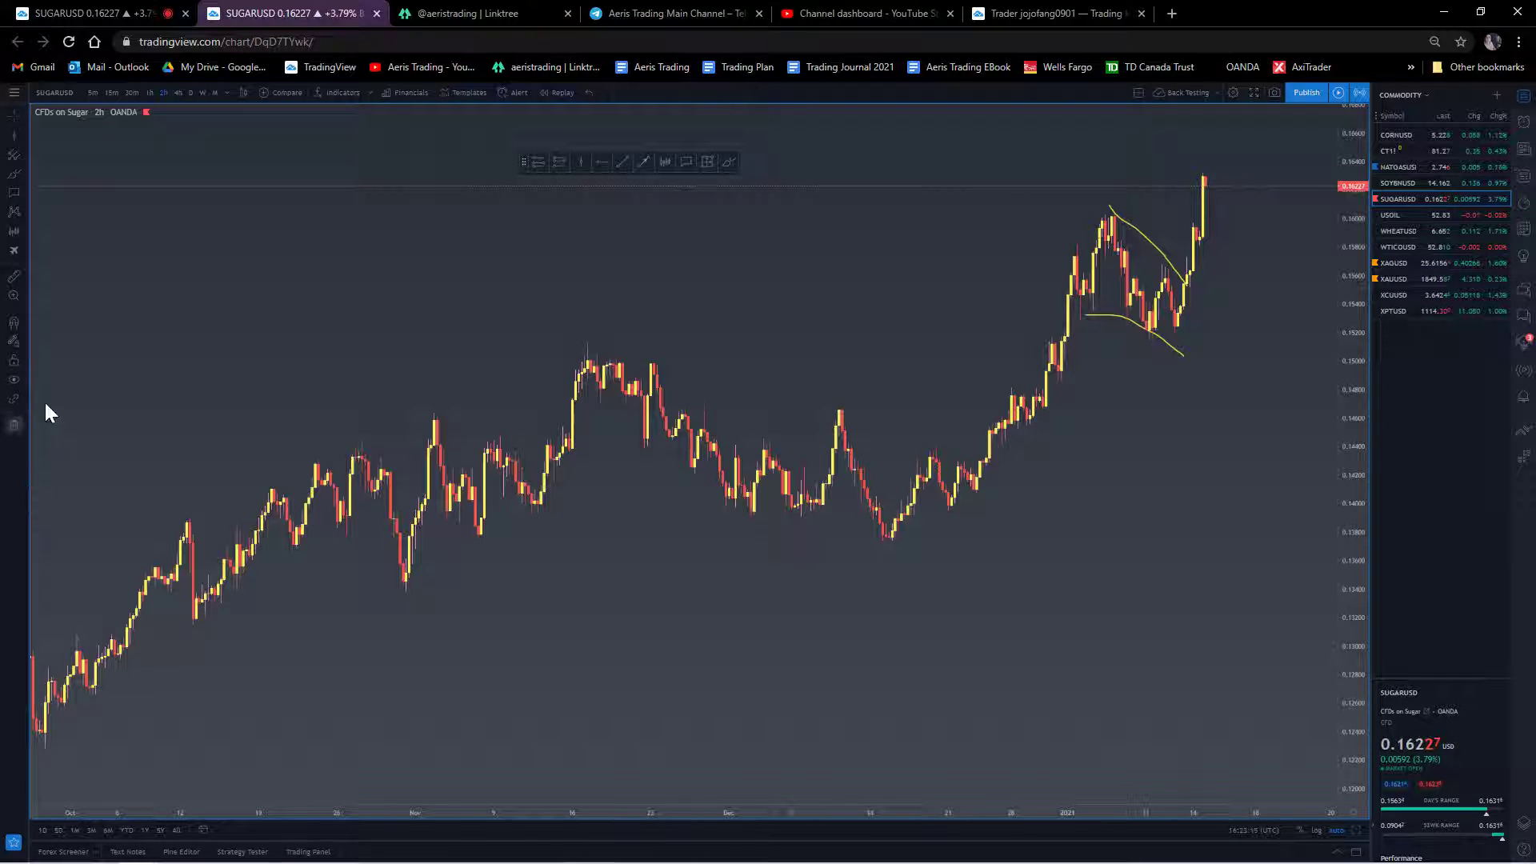
# - Remove all remaining drawings from the SUGARUSD chart
pyautogui.scroll(-3, 472, 391)
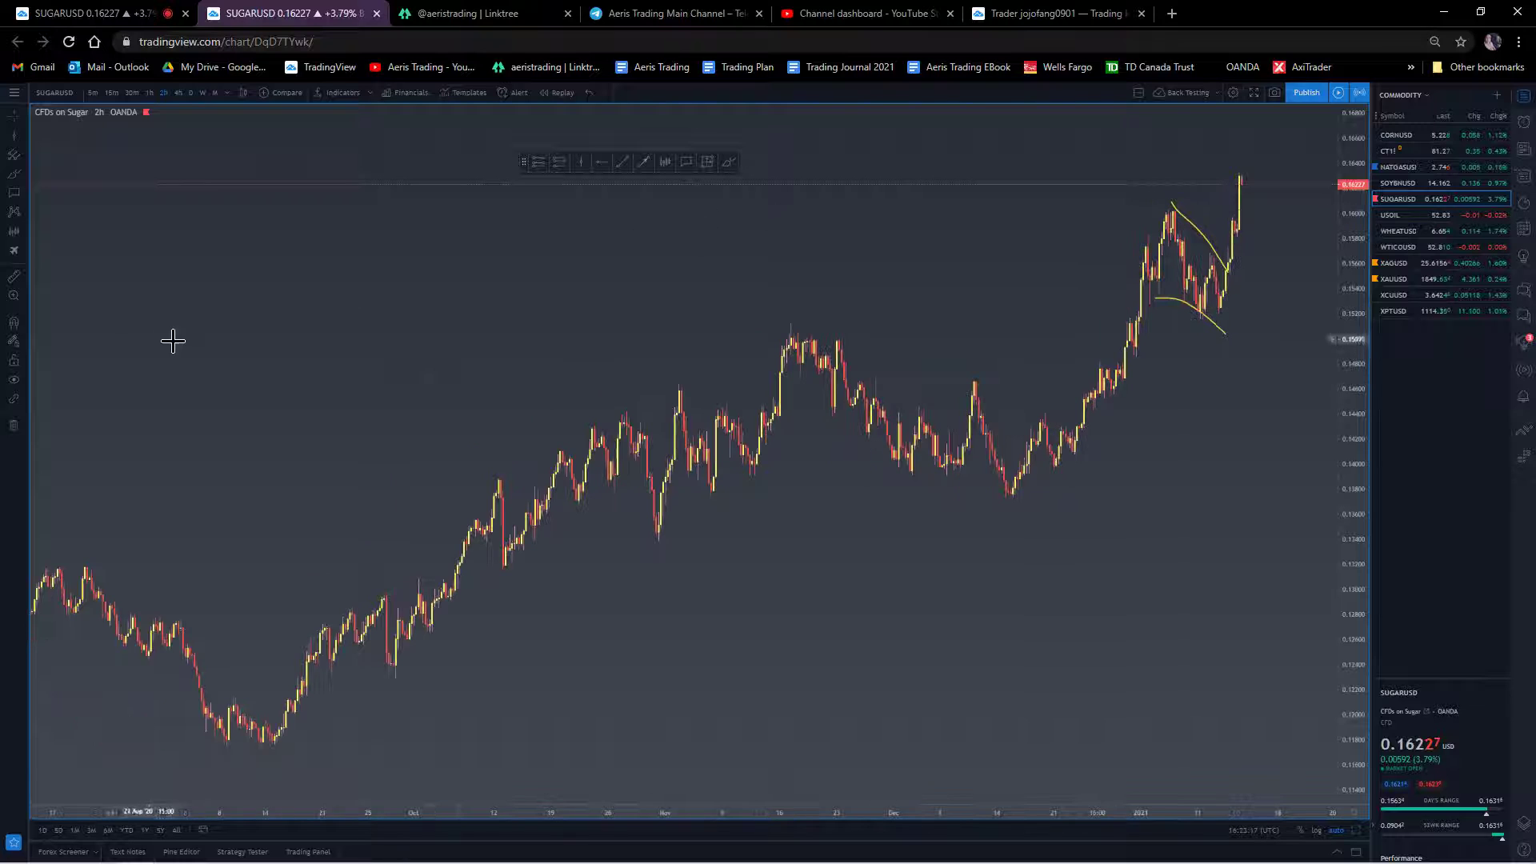
pyautogui.scroll(2, 615, 320)
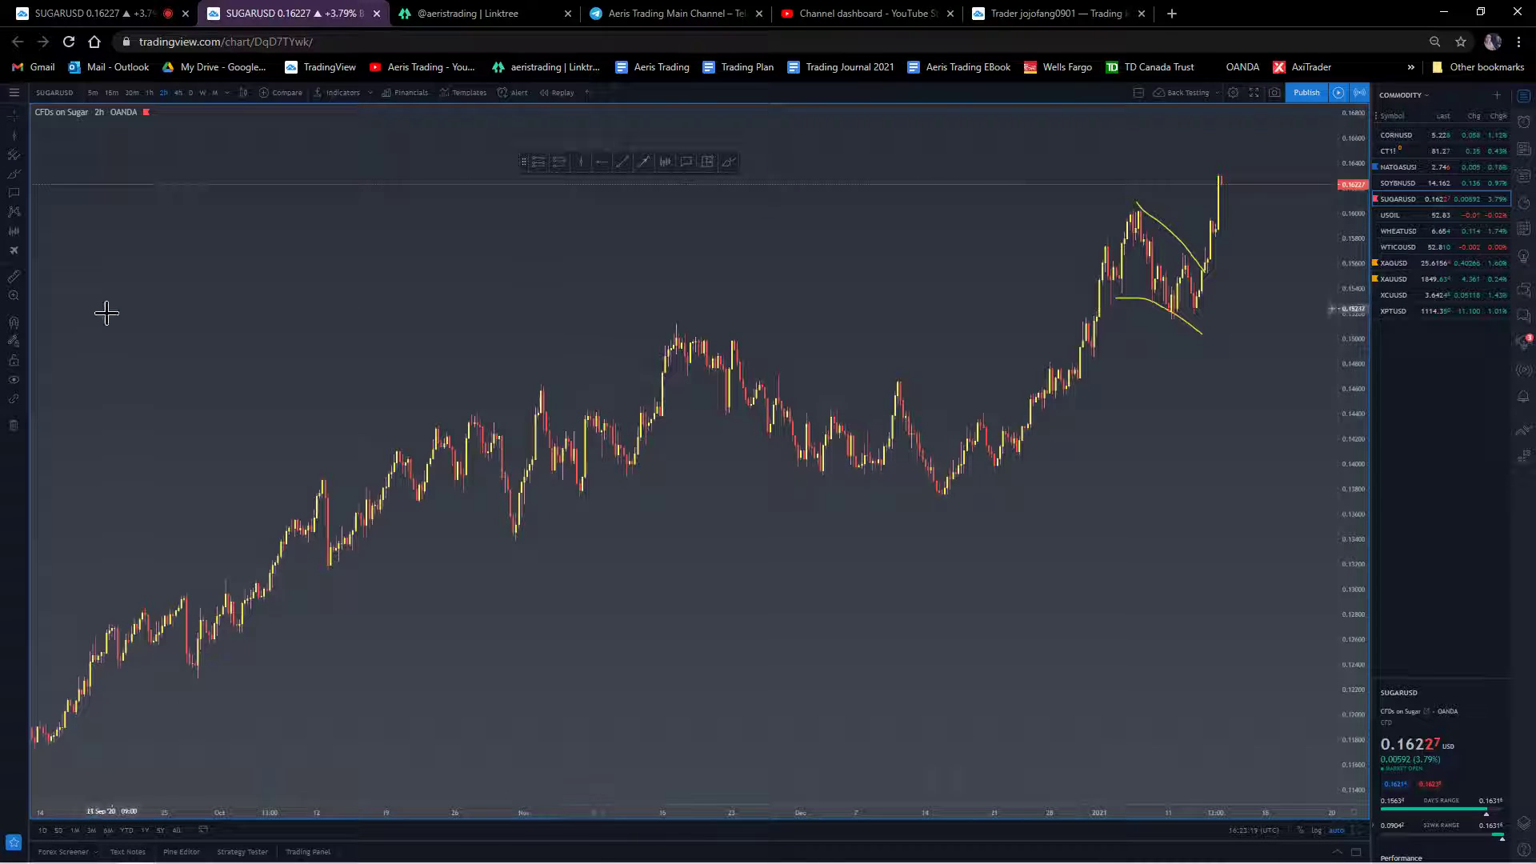
pyautogui.click(13, 425)
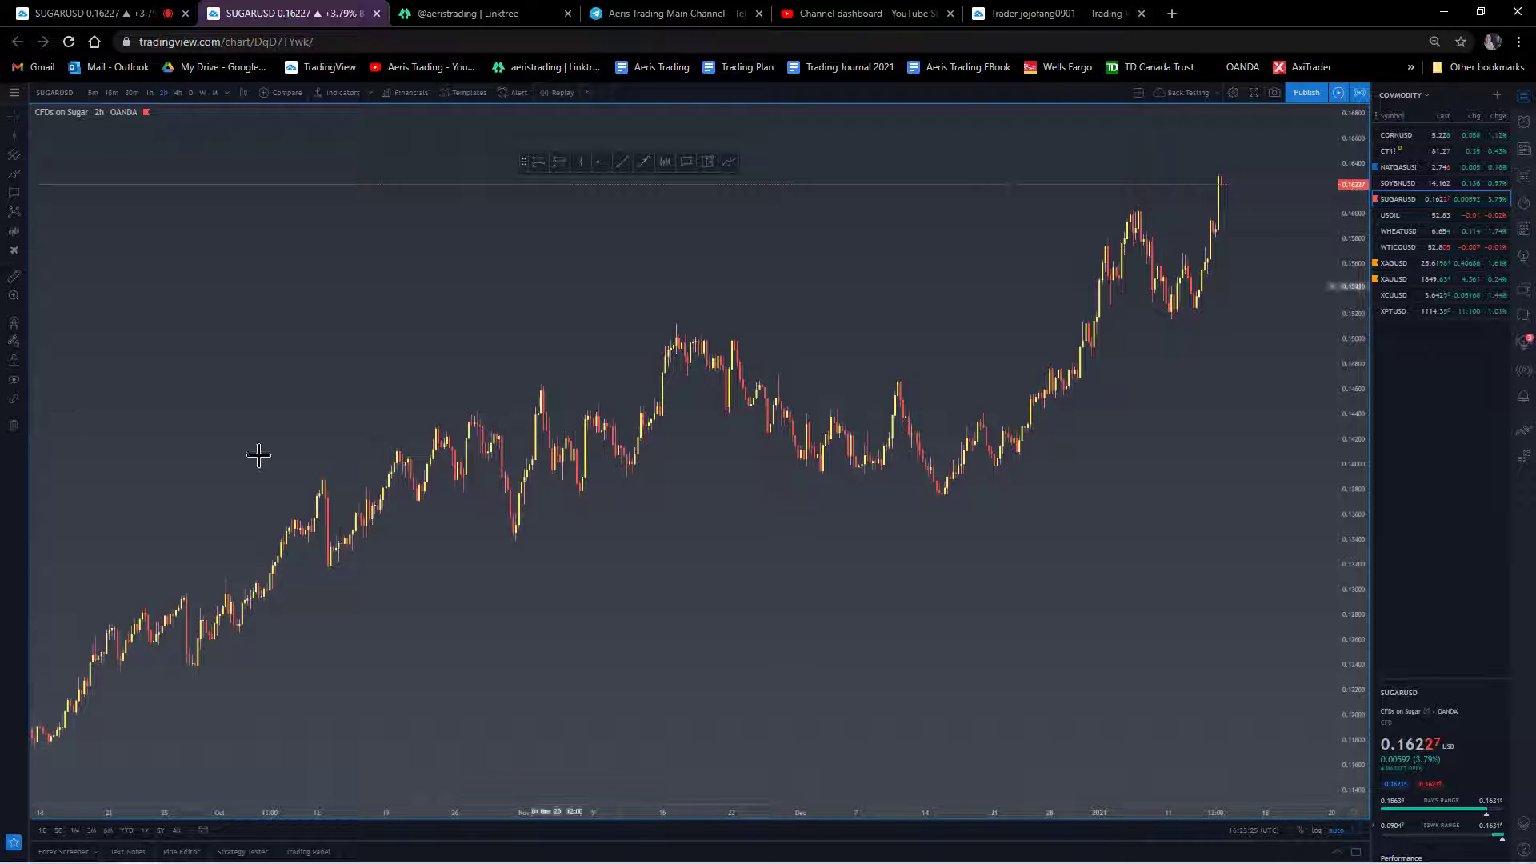
pyautogui.scroll(-1, 557, 391)
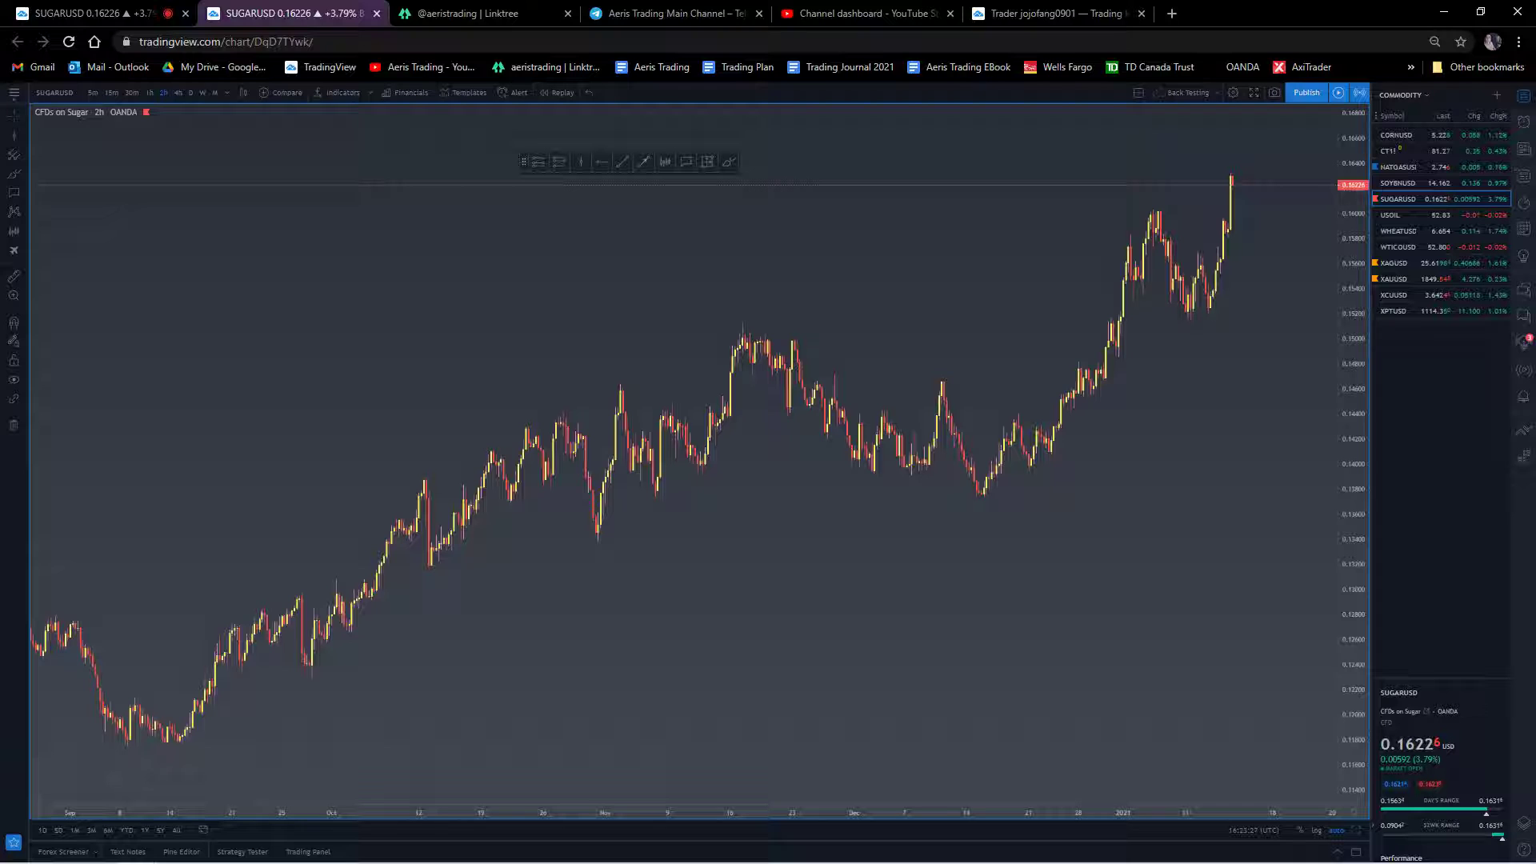
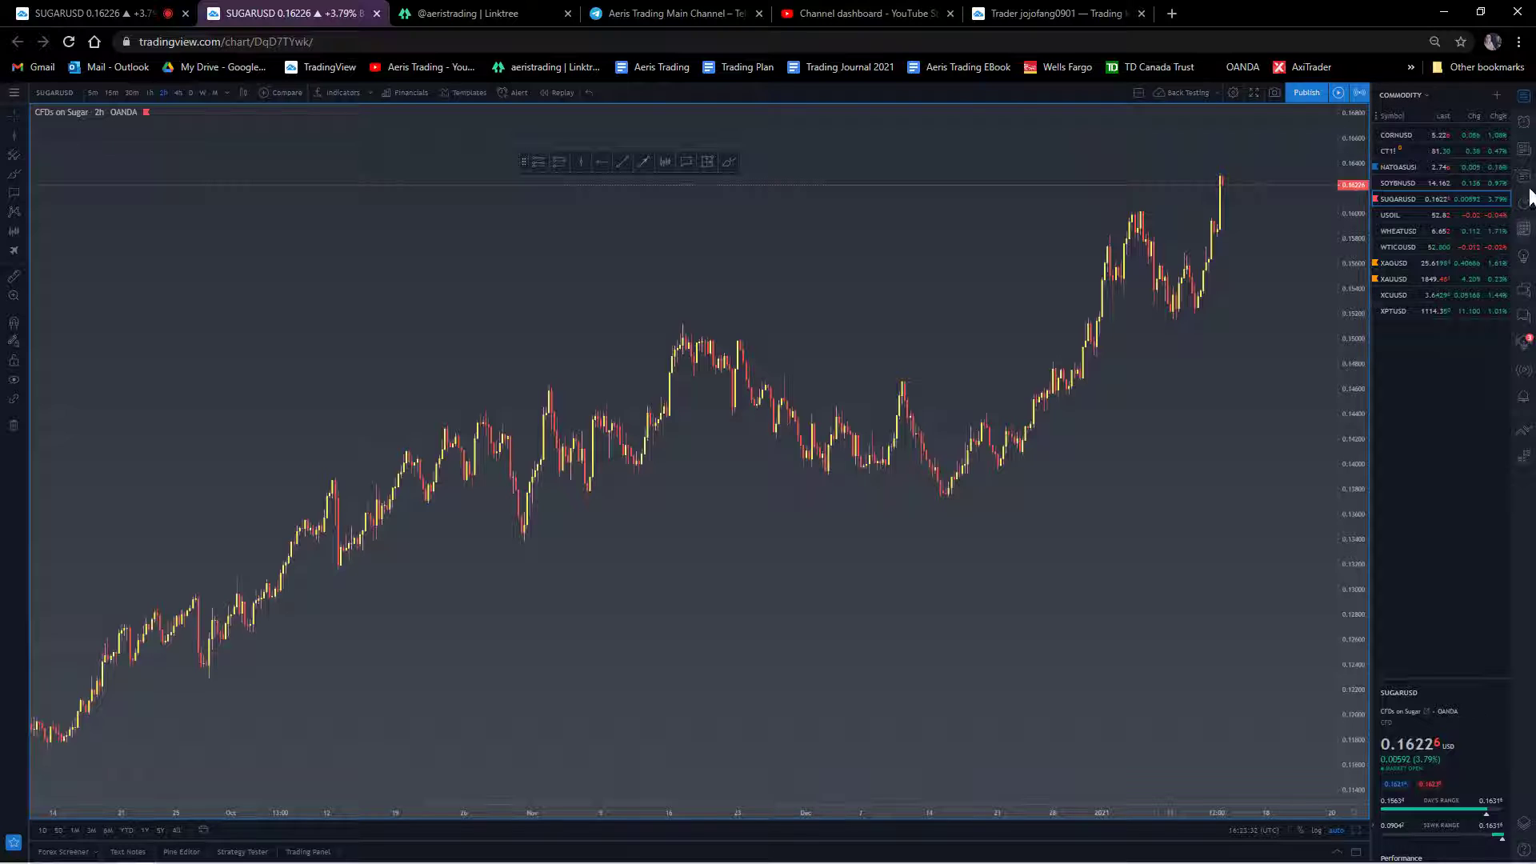
# - Look through the CRYPTOCURRENCY and CURRENCY watchlists
pyautogui.click(1422, 96)
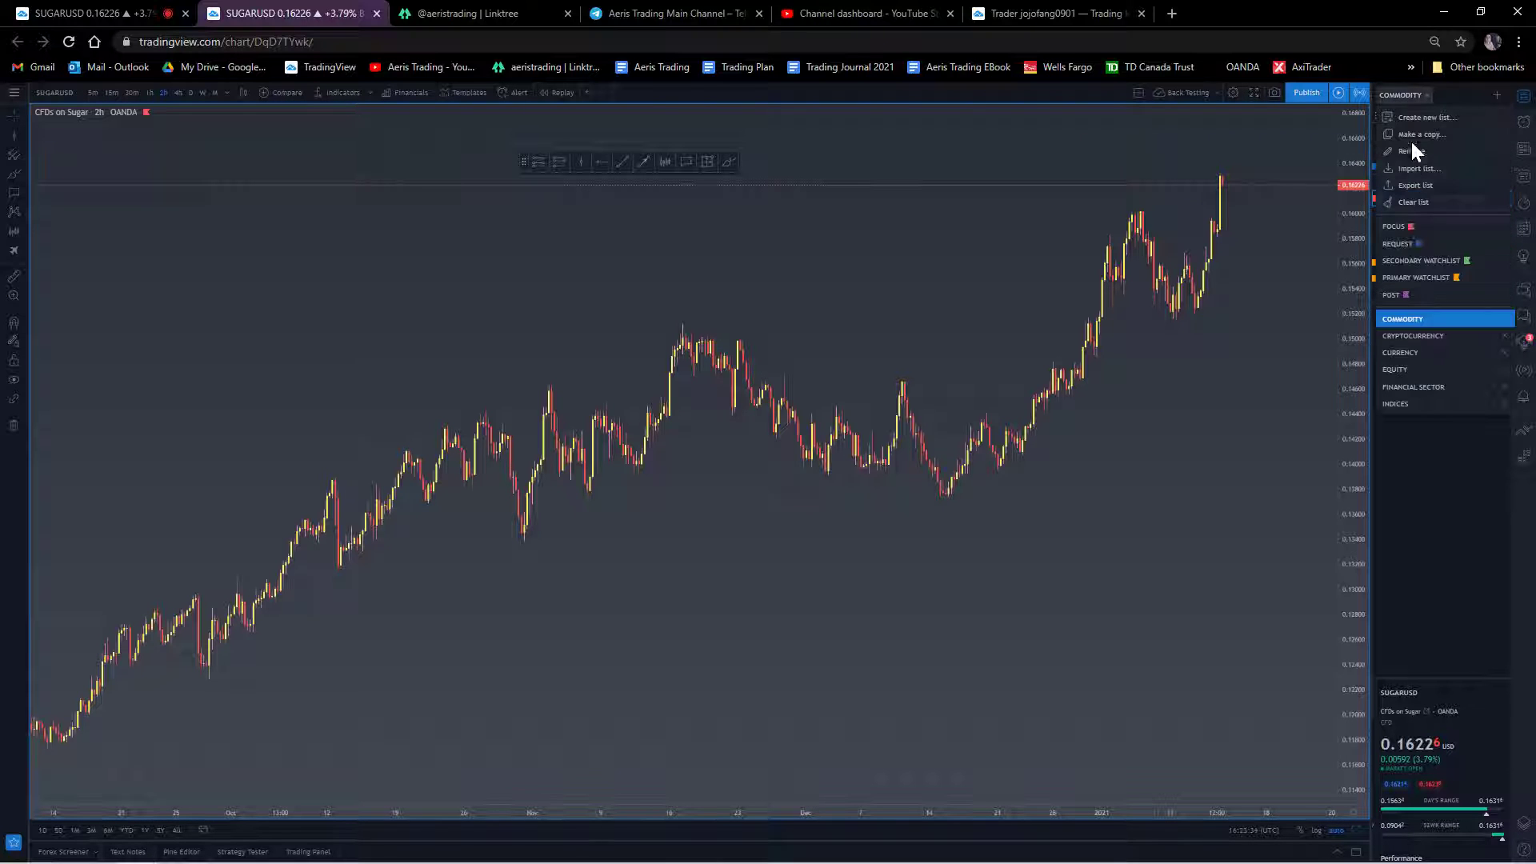
pyautogui.click(1424, 338)
pyautogui.click(1400, 95)
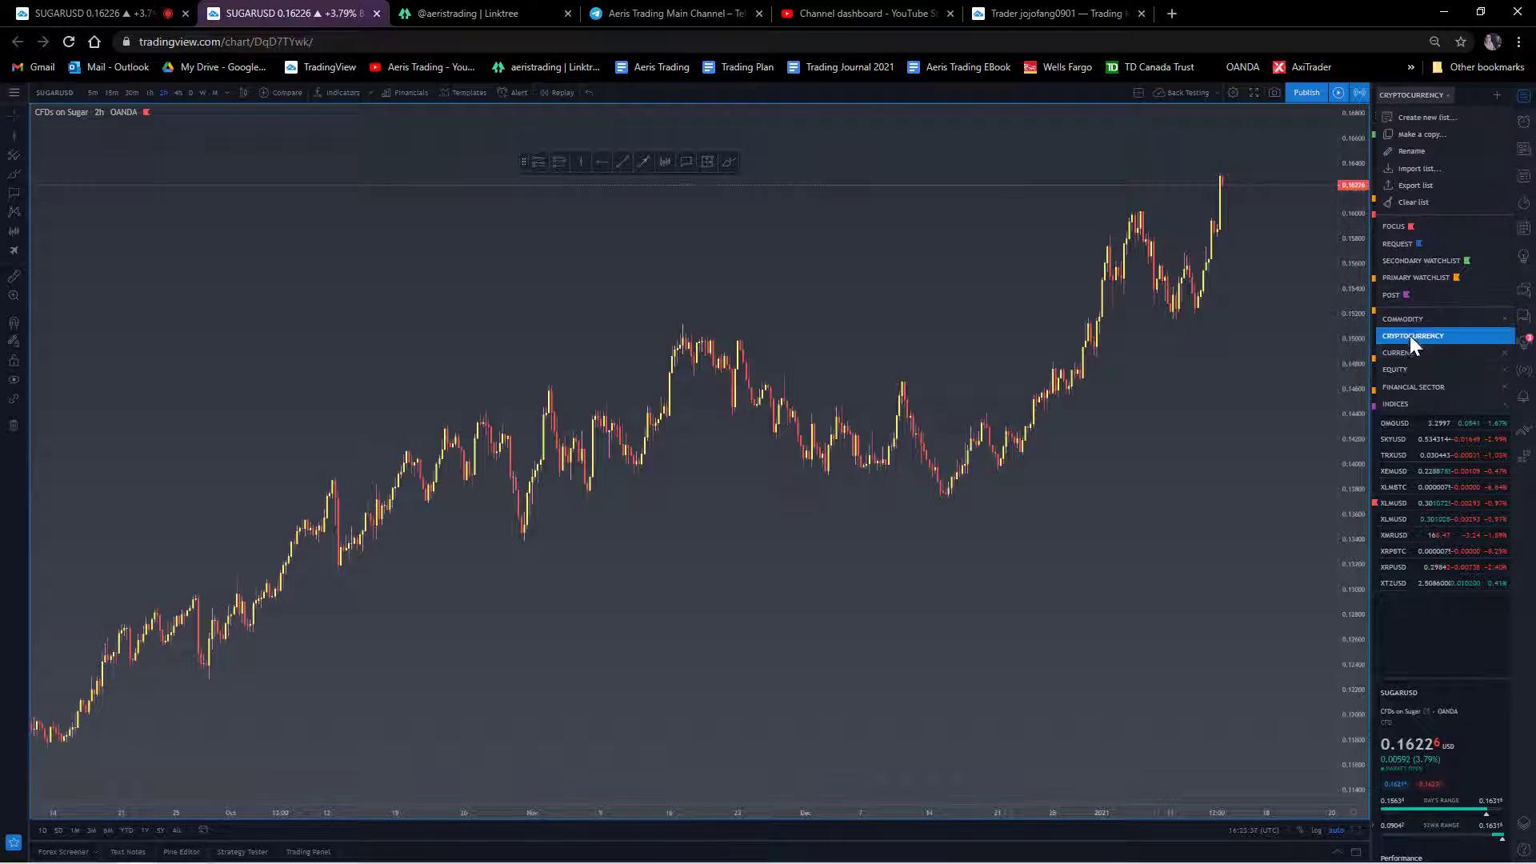
pyautogui.click(1409, 352)
pyautogui.click(1401, 95)
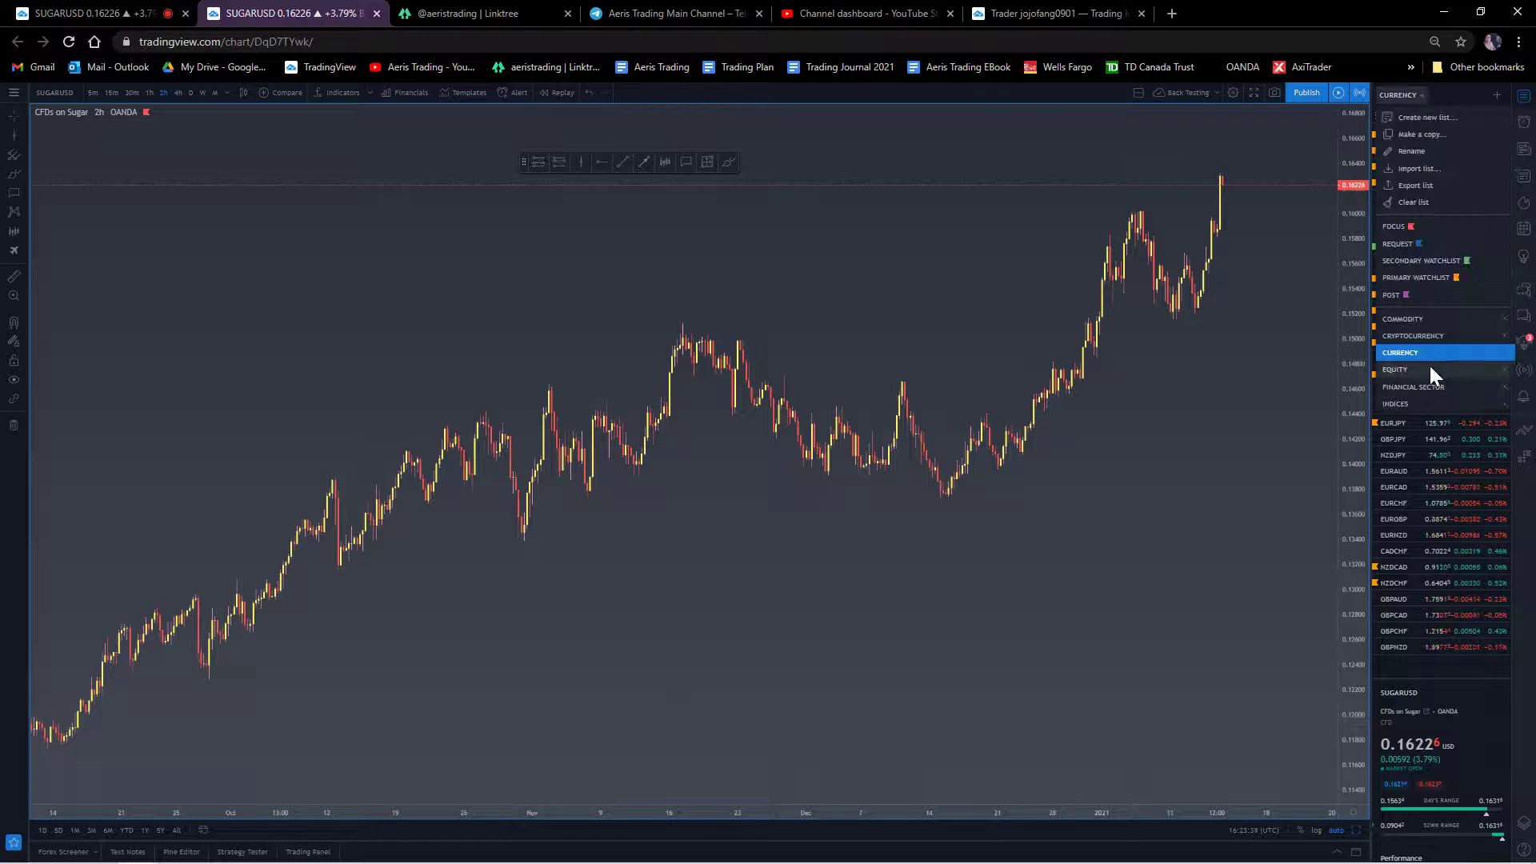
pyautogui.click(1414, 93)
# - Create a new watchlist named FOREX
pyautogui.click(1414, 91)
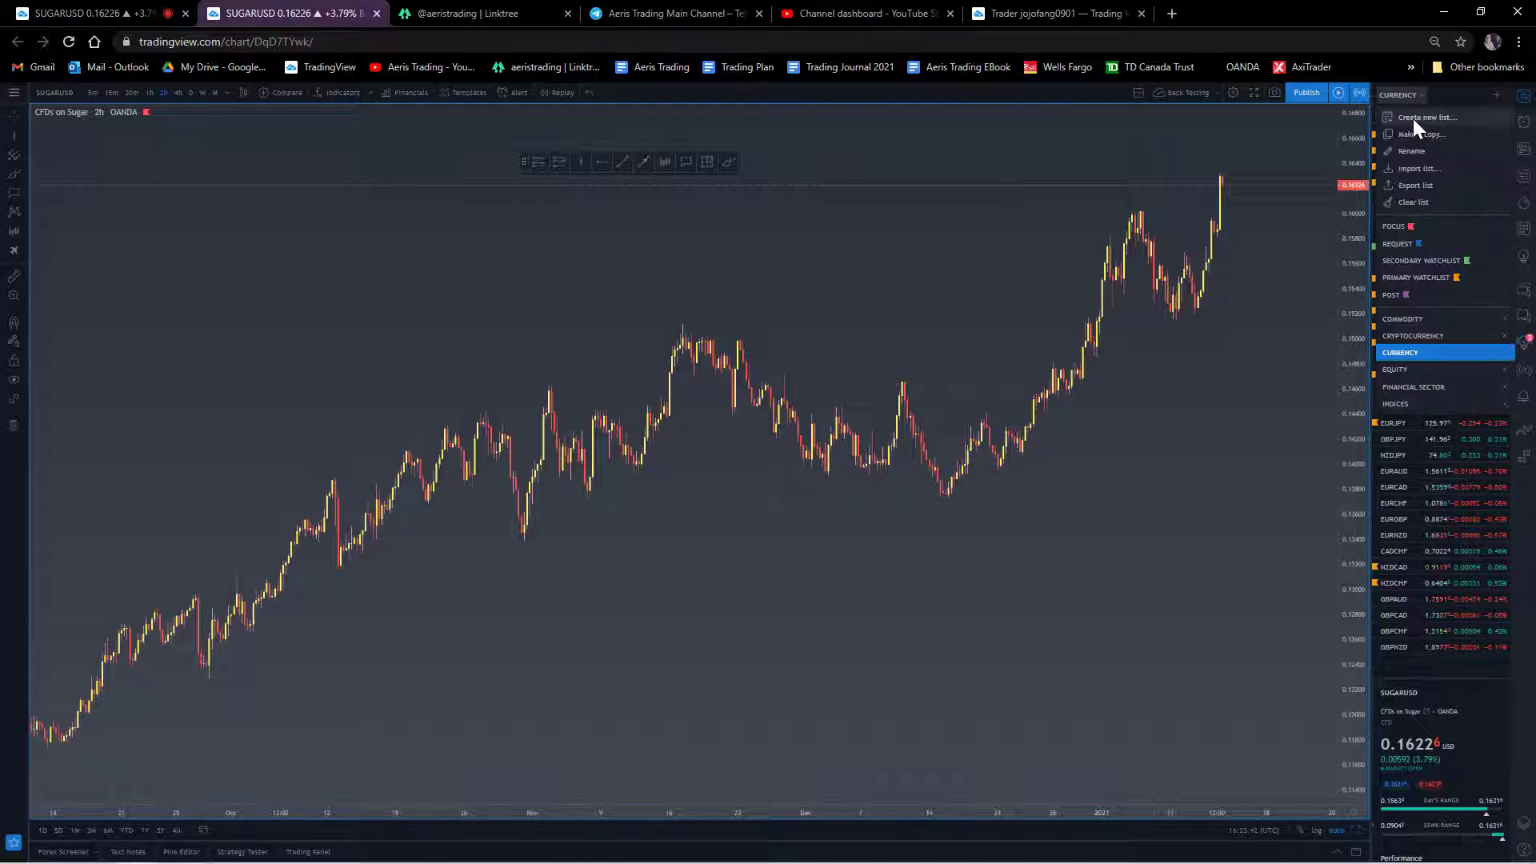
pyautogui.click(1413, 117)
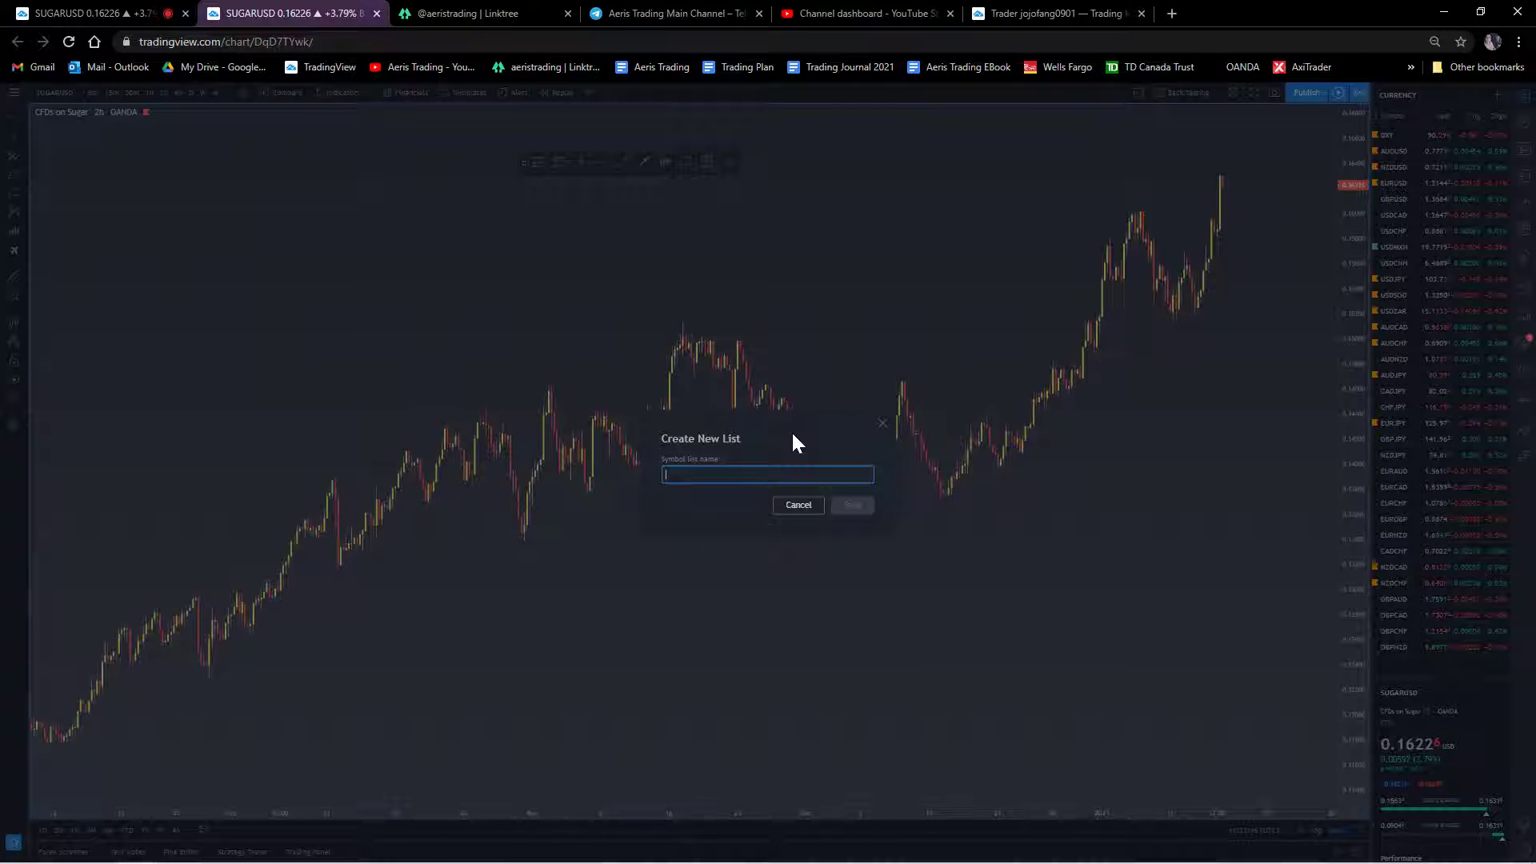
pyautogui.write('FOREX')
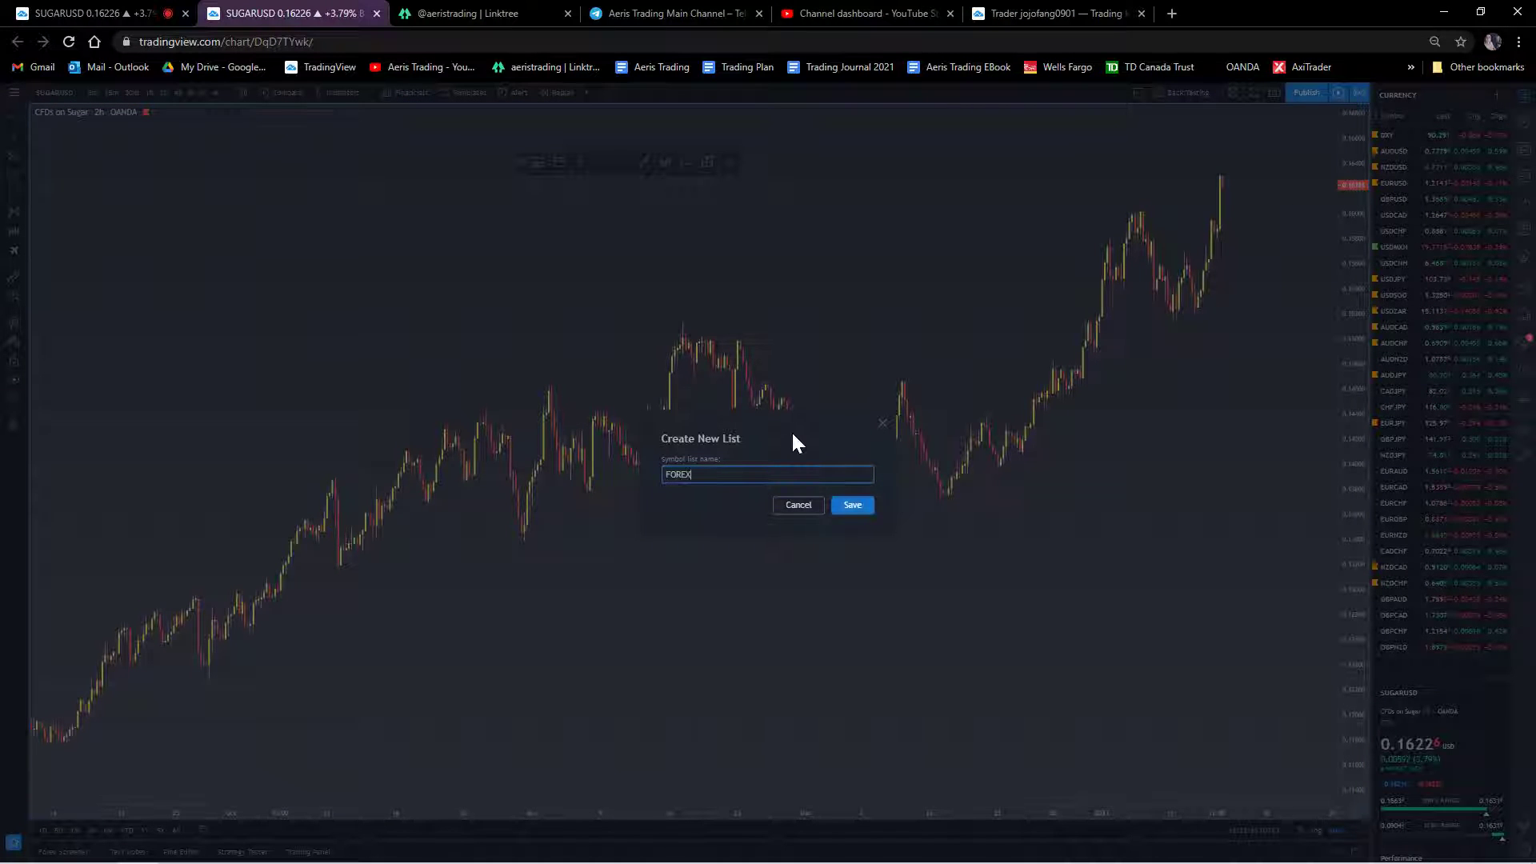
pyautogui.press('Return')
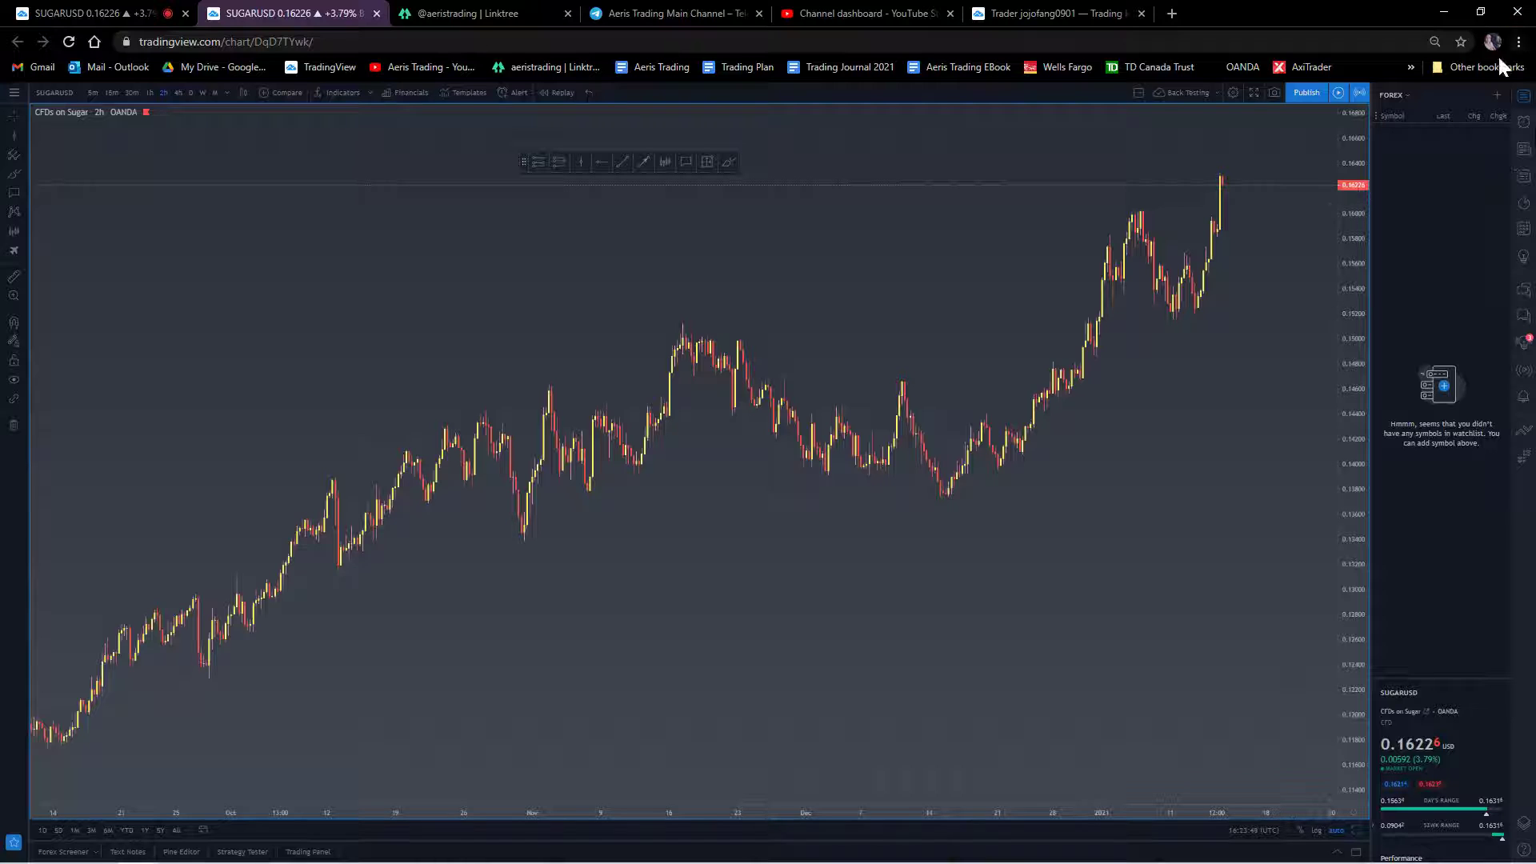
# - Add EURUSD, GBPUSD and AUDUSD to the FOREX watchlist and search the symbols for GOLD
pyautogui.click(1496, 94)
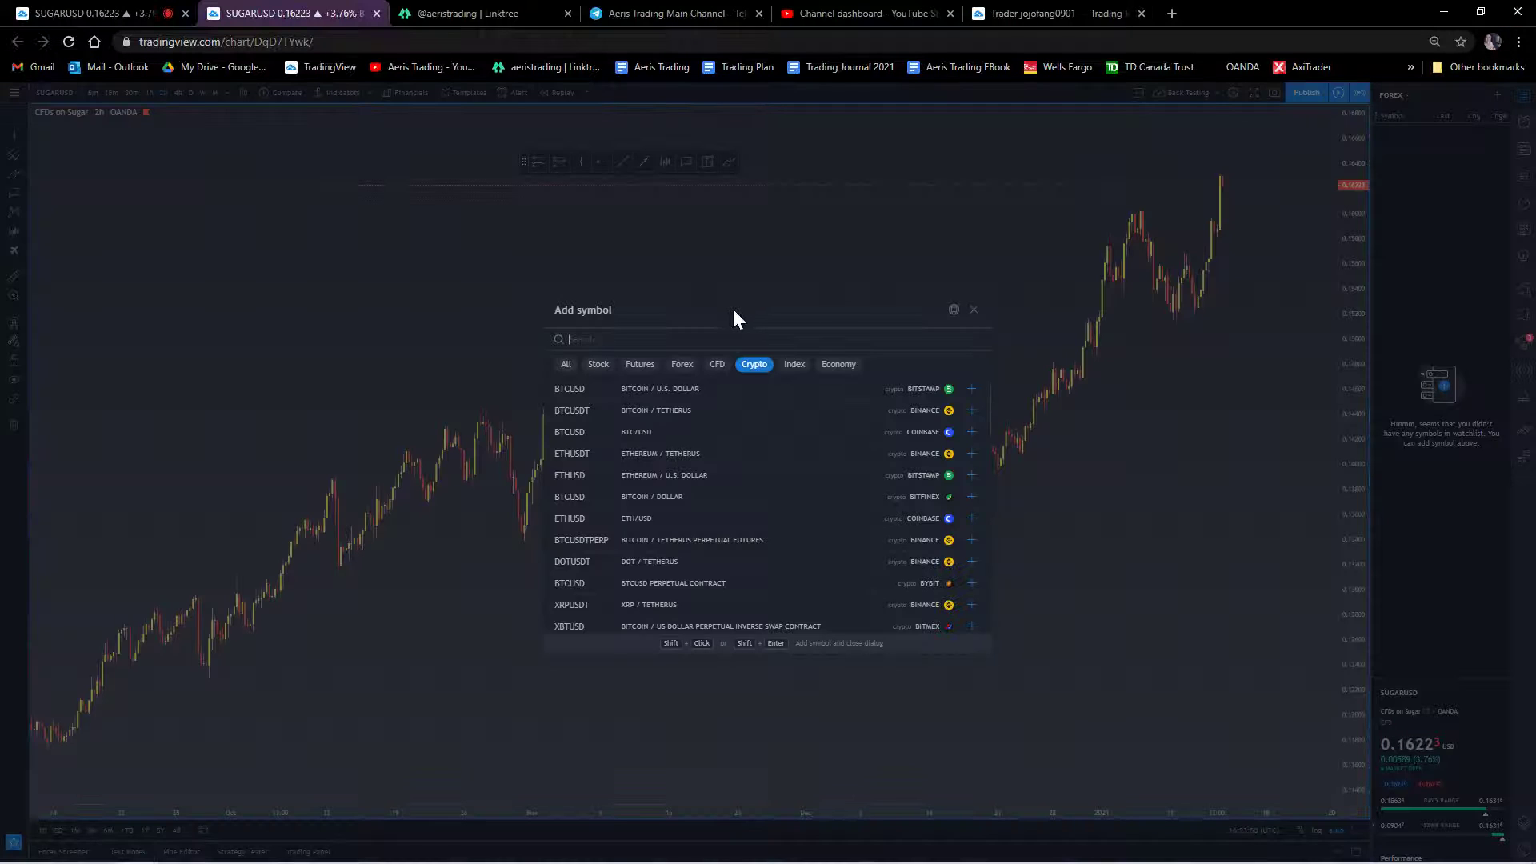
pyautogui.write('EURUSD')
pyautogui.press('Return')
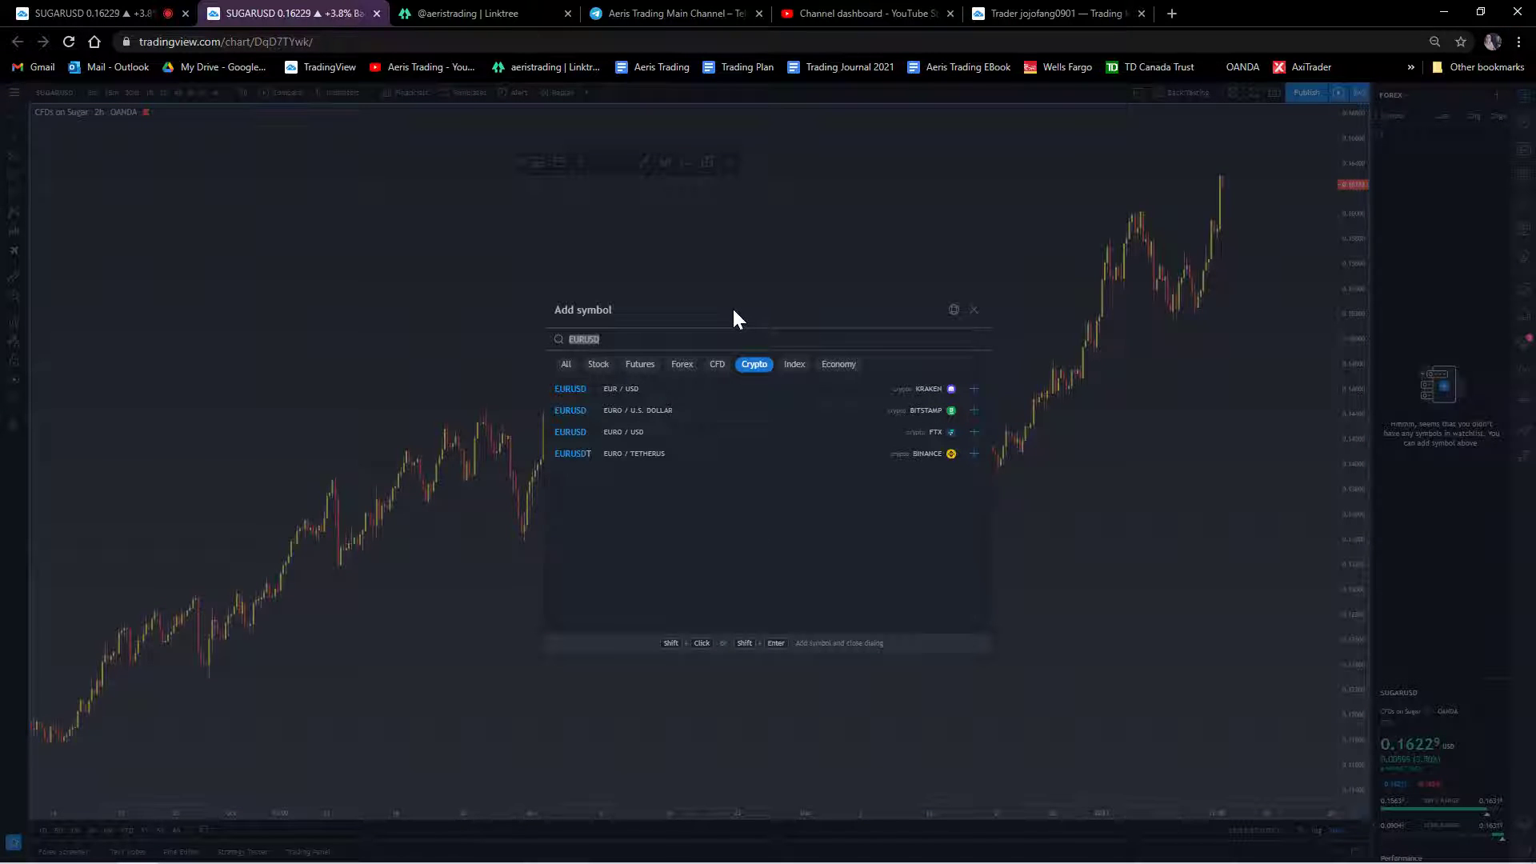
pyautogui.write('GBPUSD')
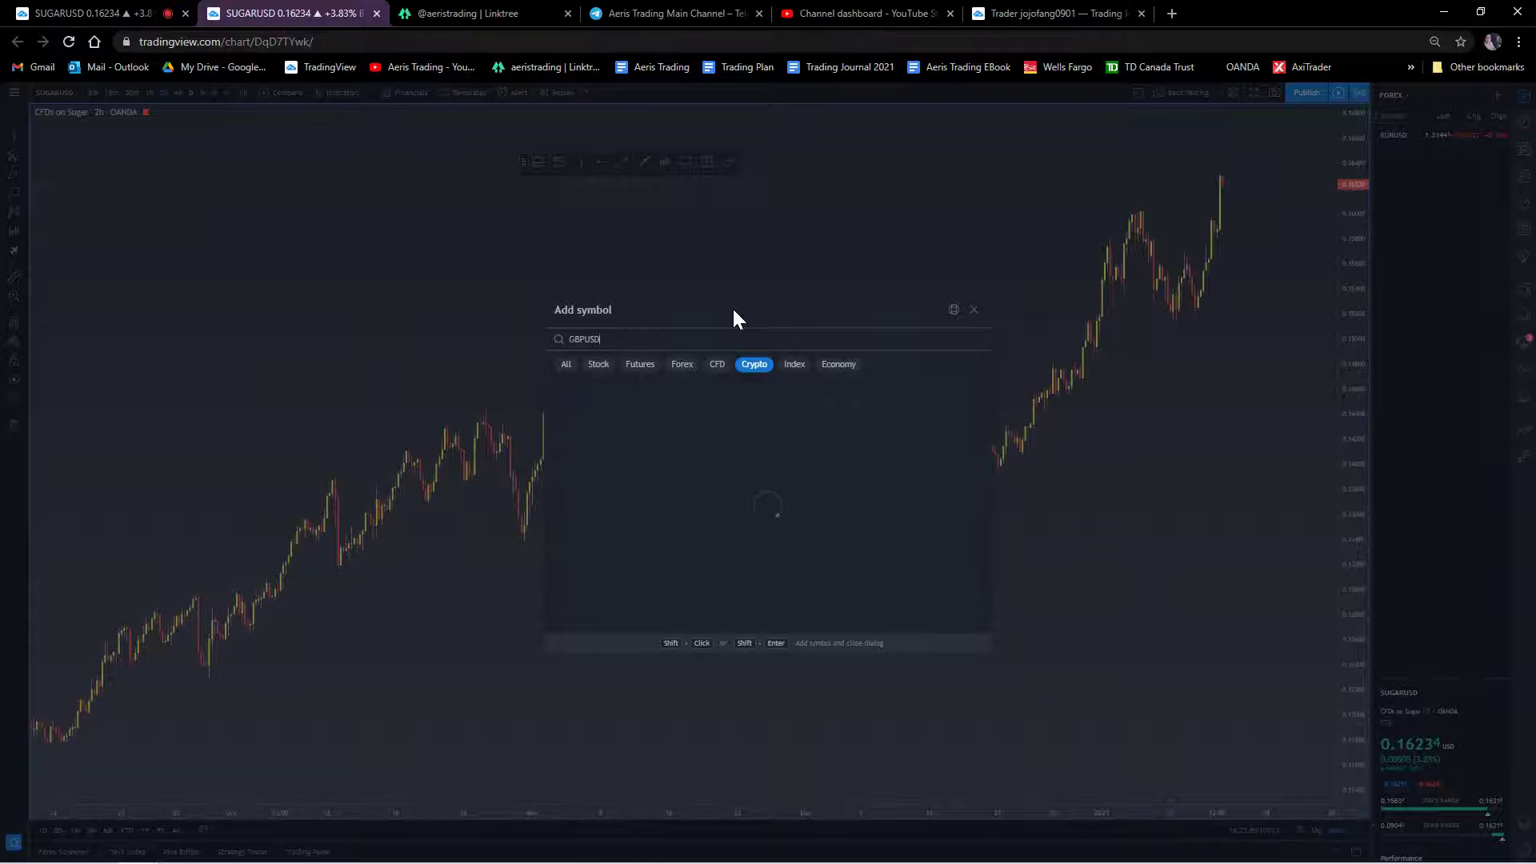
pyautogui.write('AUDUSD')
pyautogui.press('Return')
pyautogui.write('GOLD')
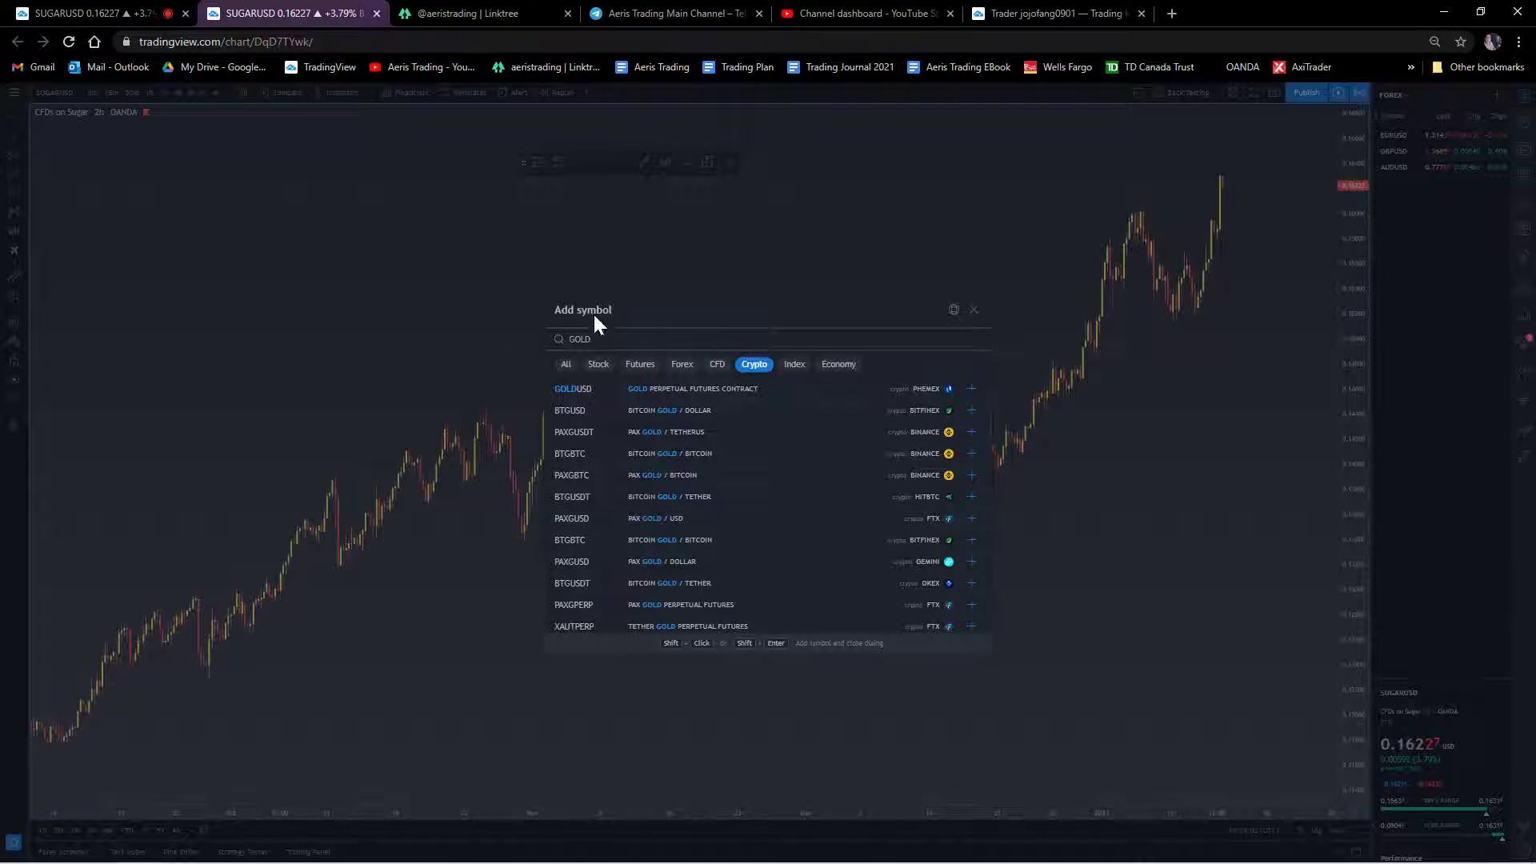
pyautogui.click(975, 309)
# - Create another new watchlist named CRYpto and leave it without symbols
pyautogui.click(1392, 96)
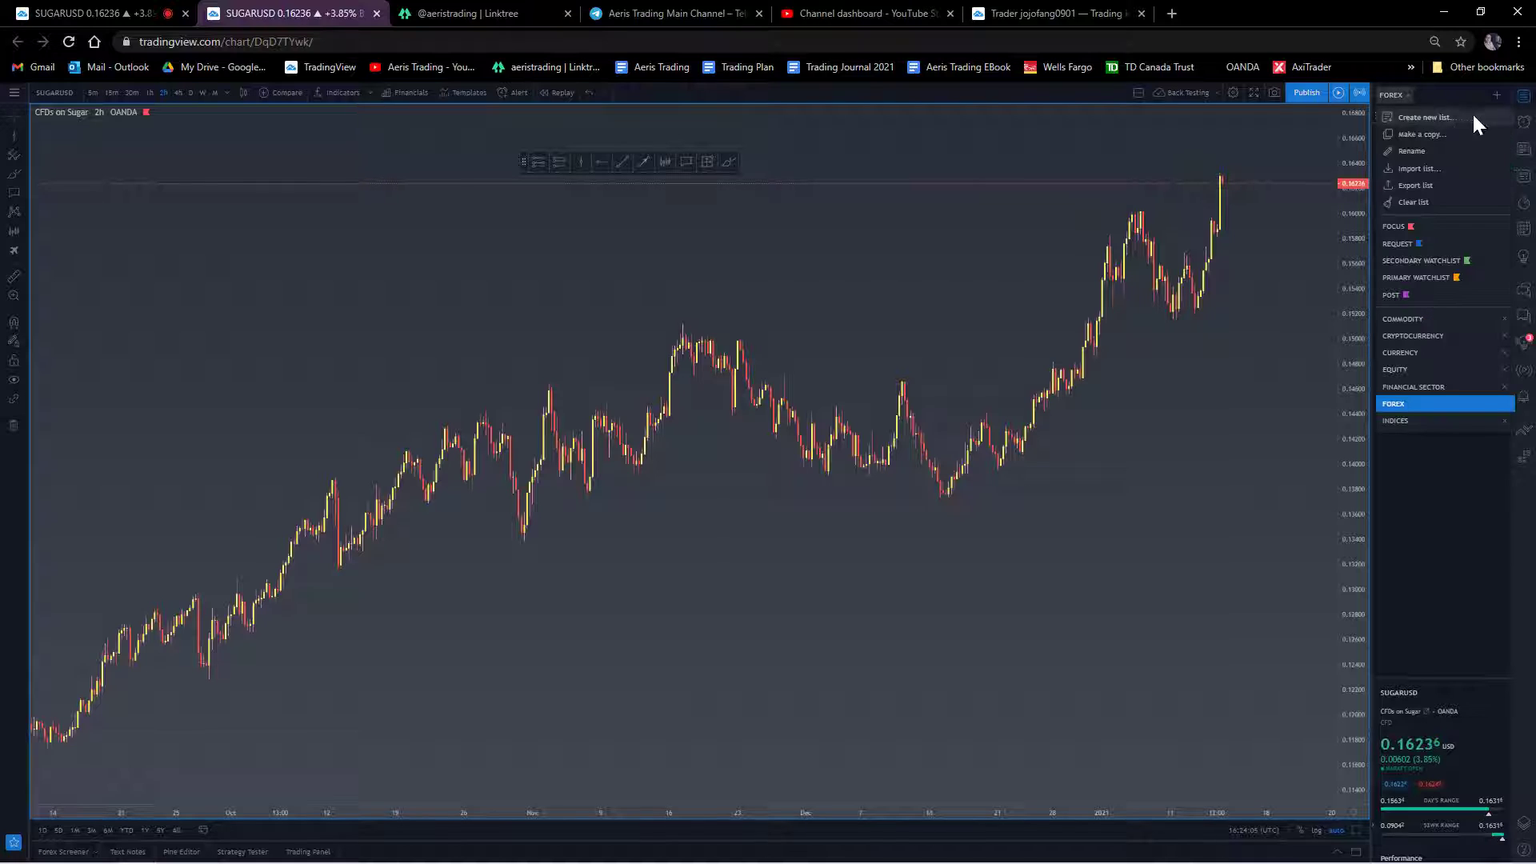
pyautogui.click(1461, 117)
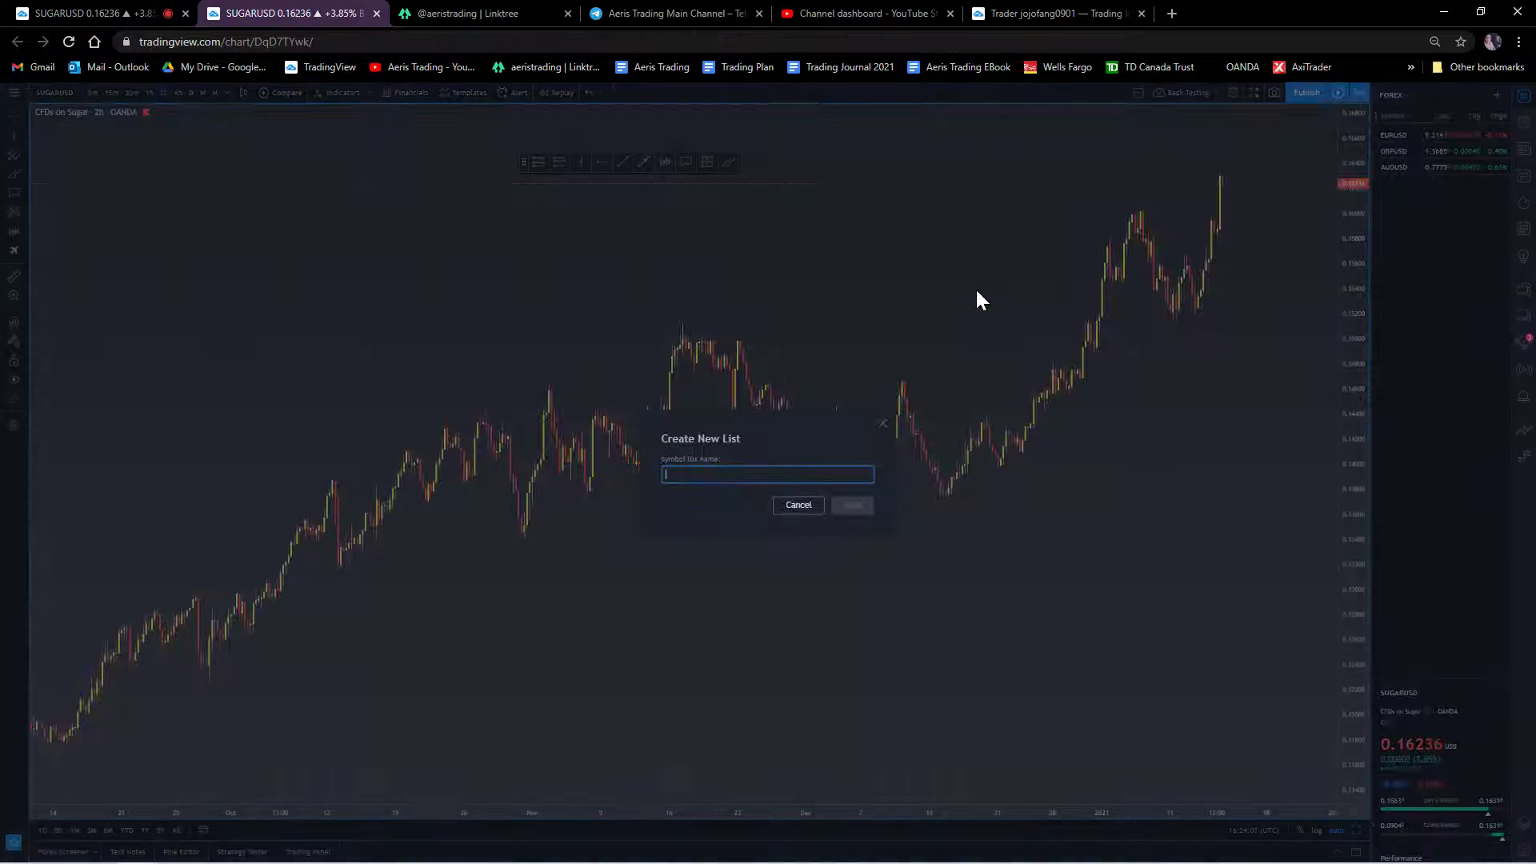
pyautogui.write('Co')
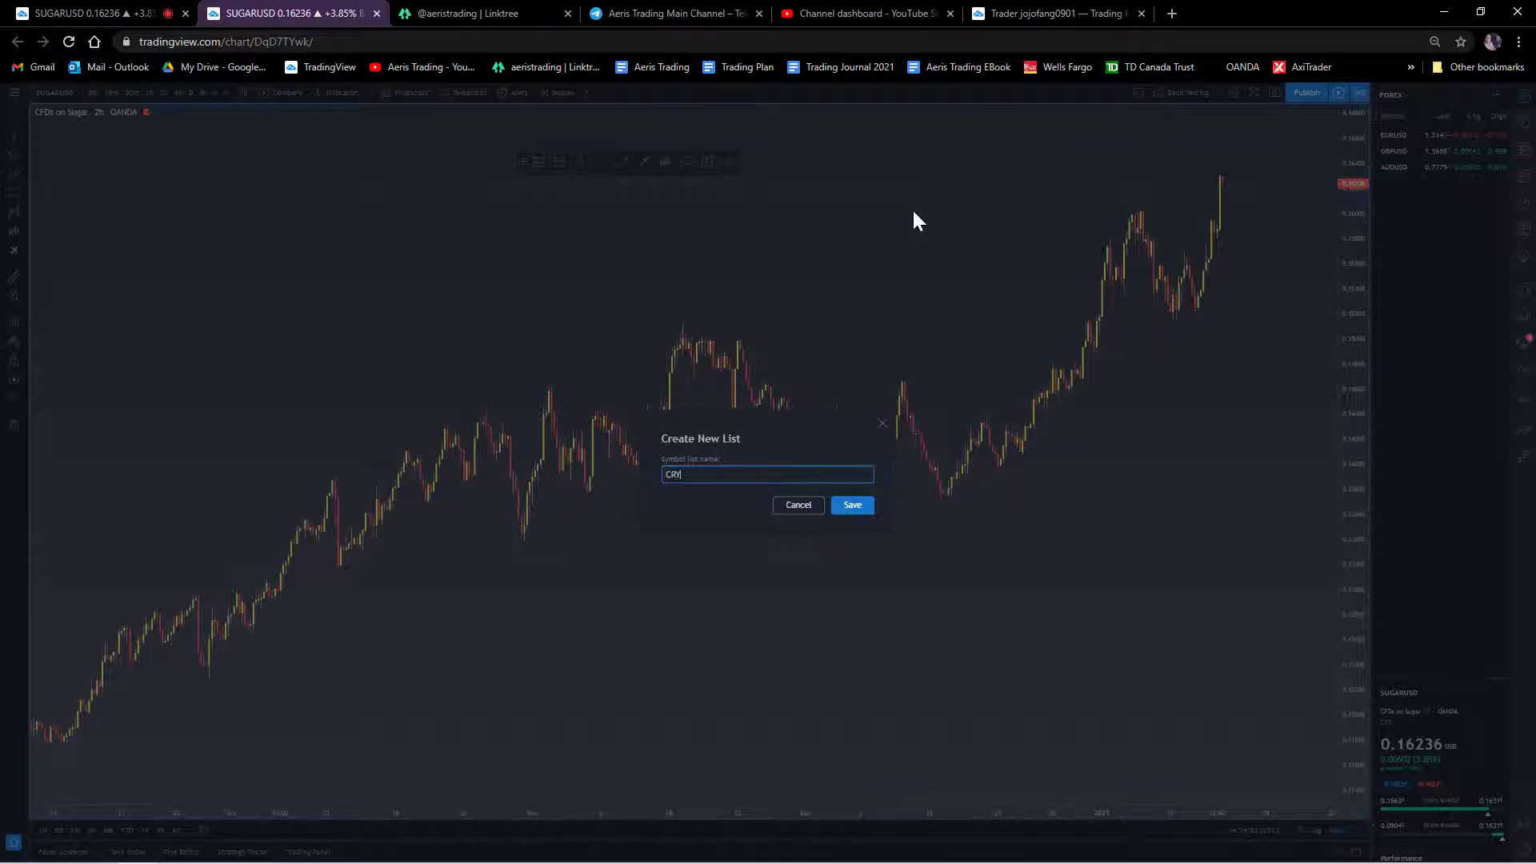
pyautogui.press('Return')
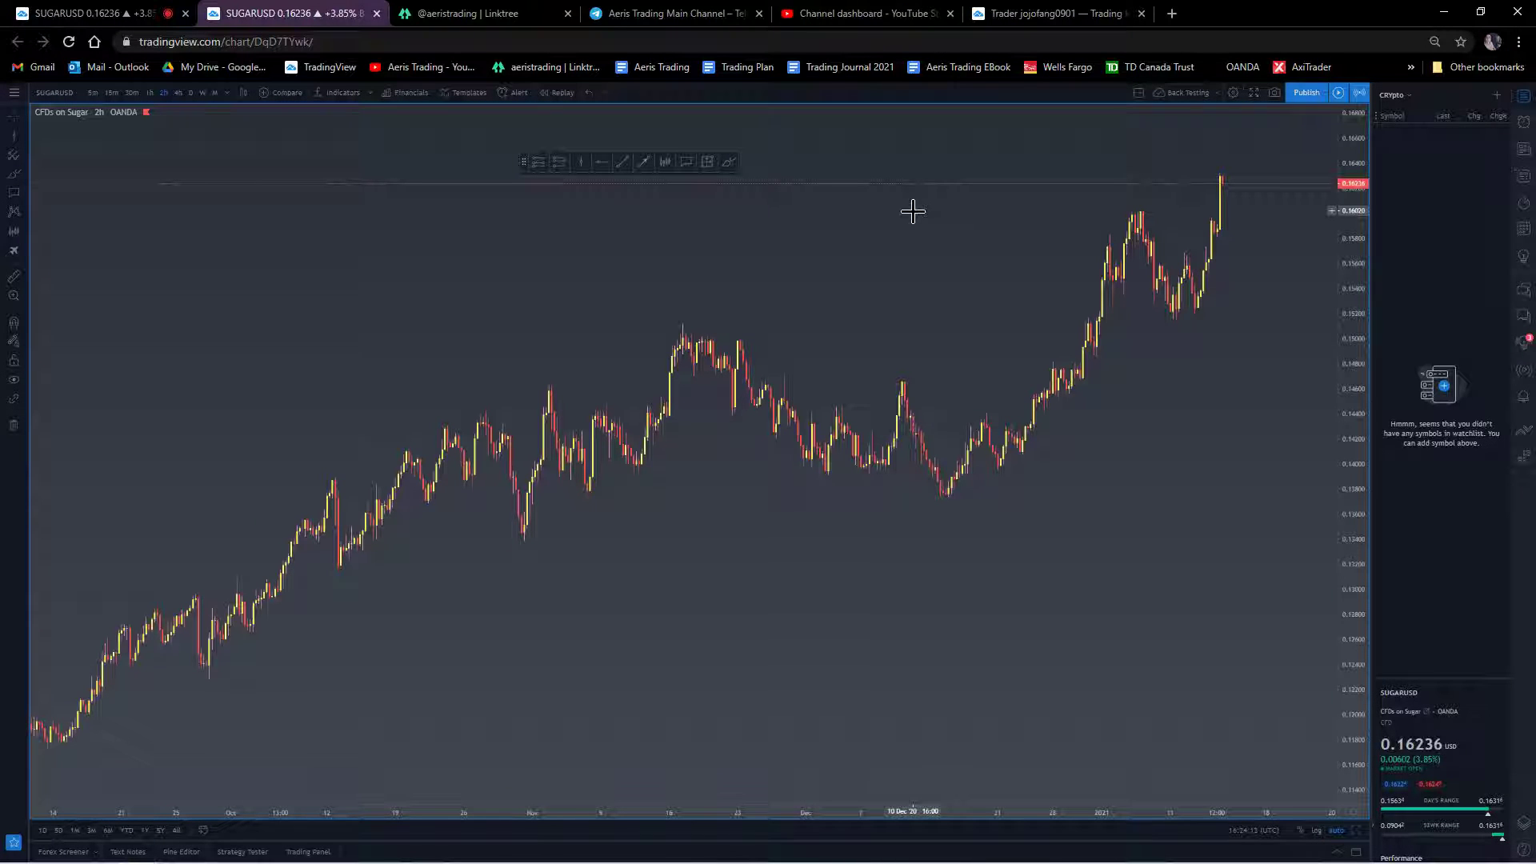
pyautogui.click(1495, 94)
pyautogui.click(1456, 205)
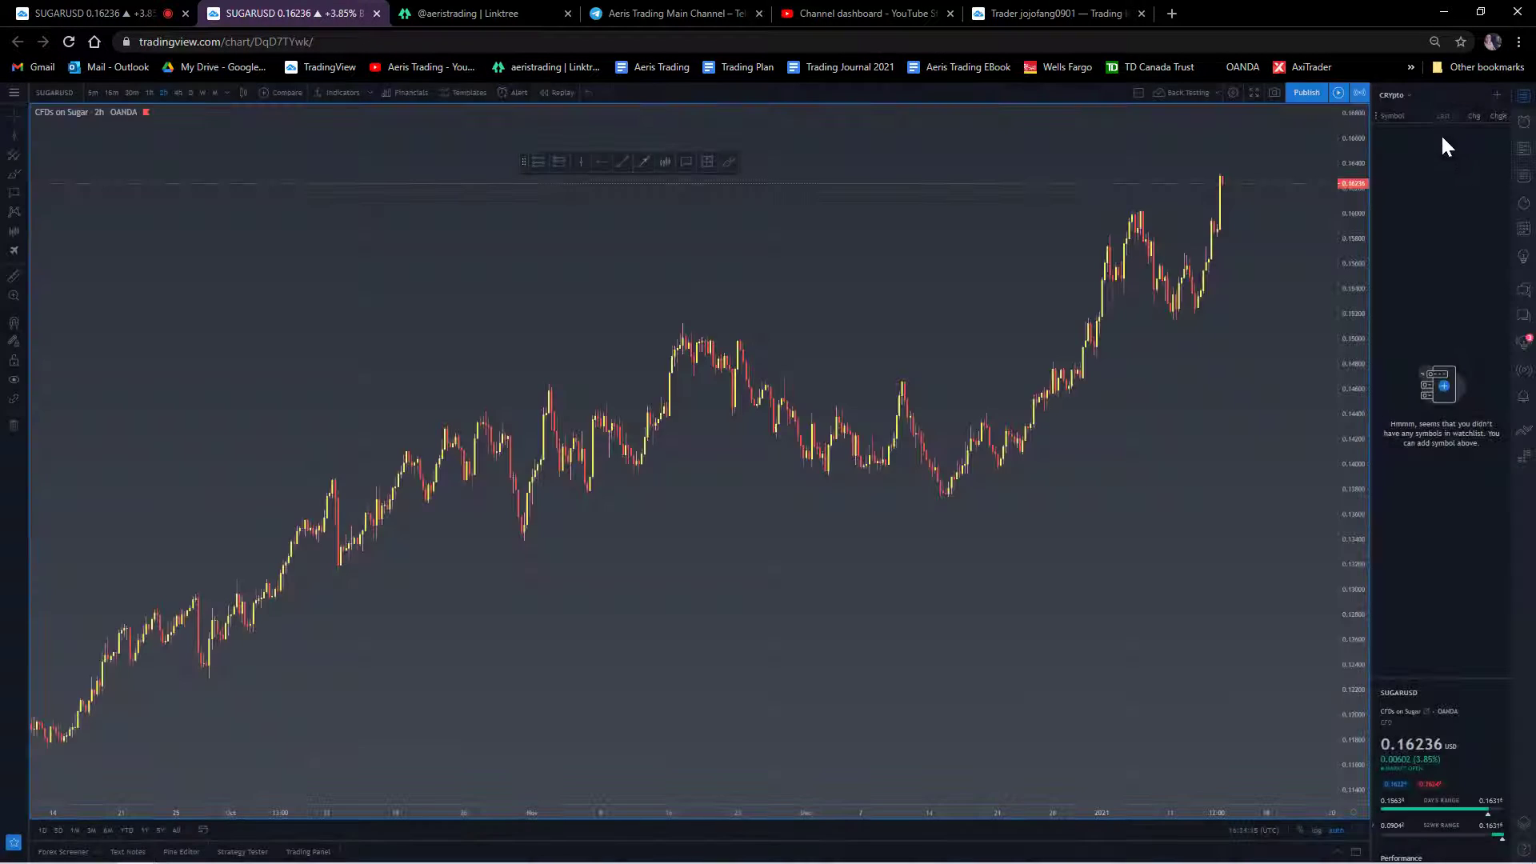
# - Switch to the INDICES watchlist and delete the FOREX and CRYpto watchlists
pyautogui.click(1406, 94)
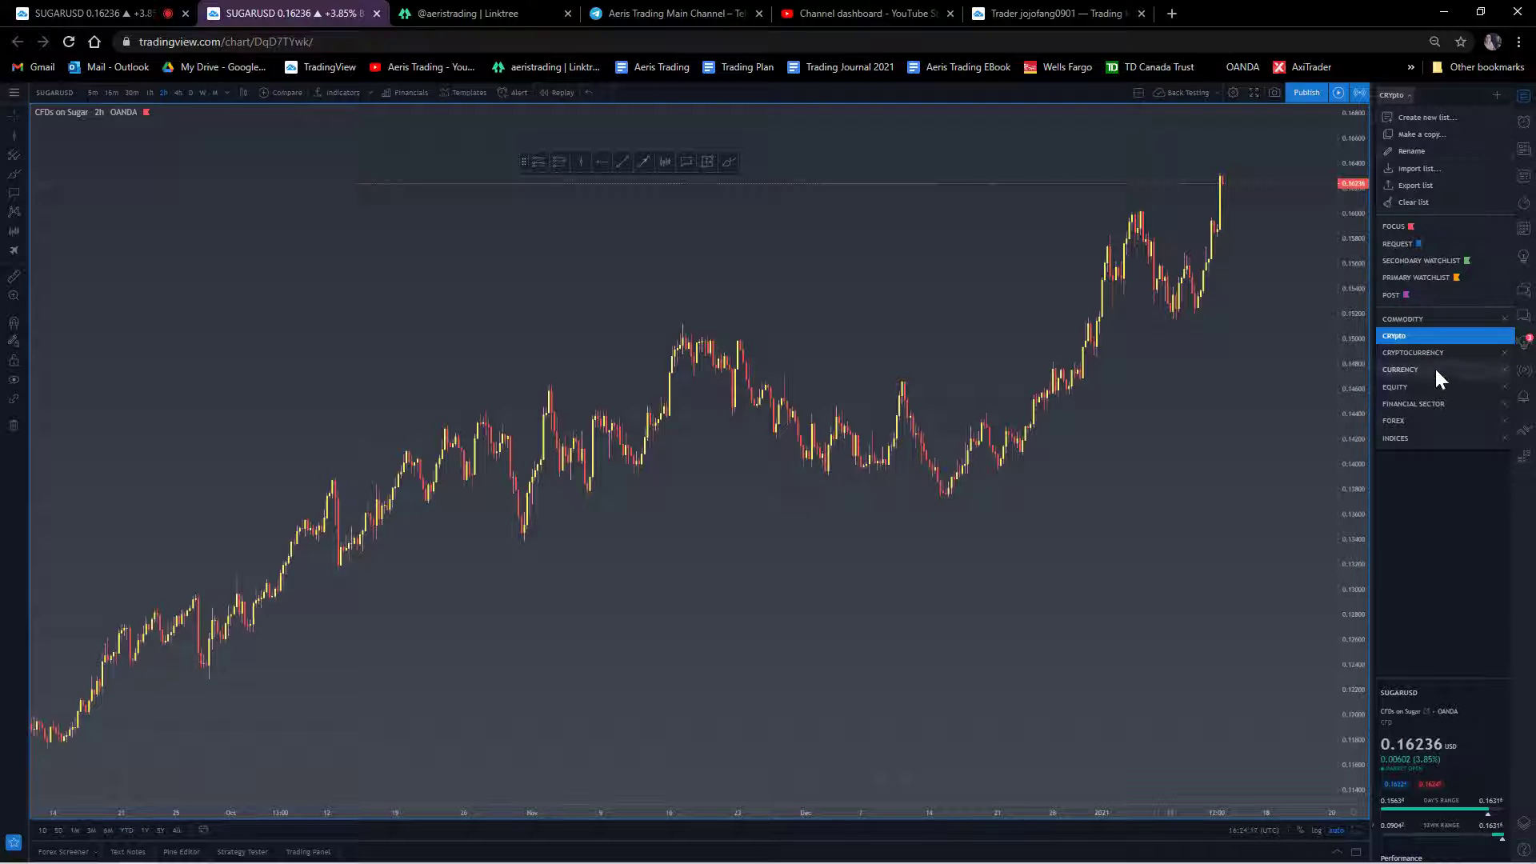
pyautogui.click(1437, 435)
pyautogui.click(1396, 95)
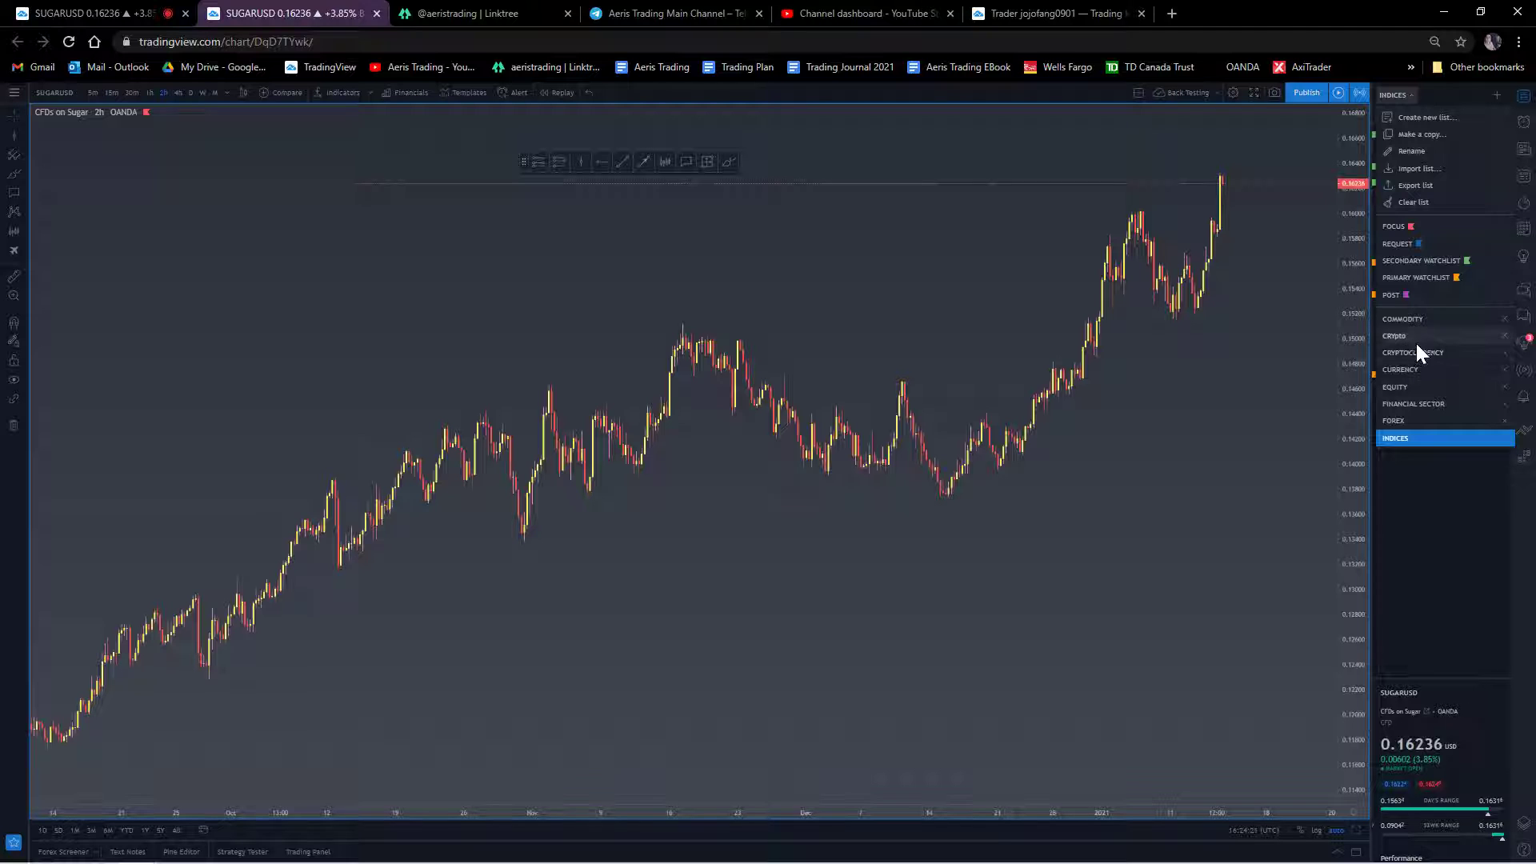
pyautogui.click(1507, 434)
pyautogui.click(860, 499)
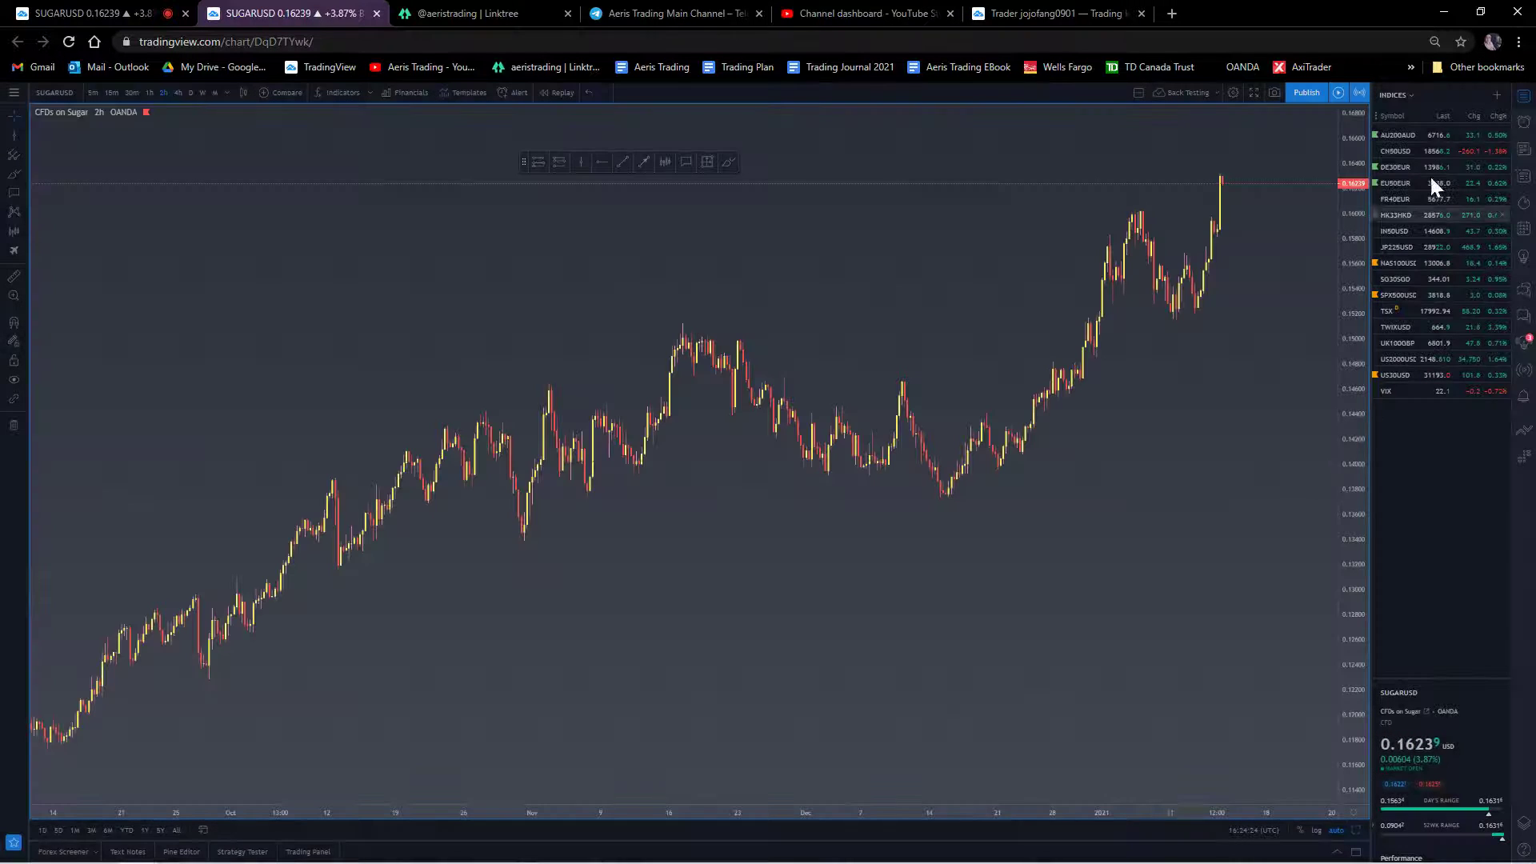
pyautogui.click(1400, 94)
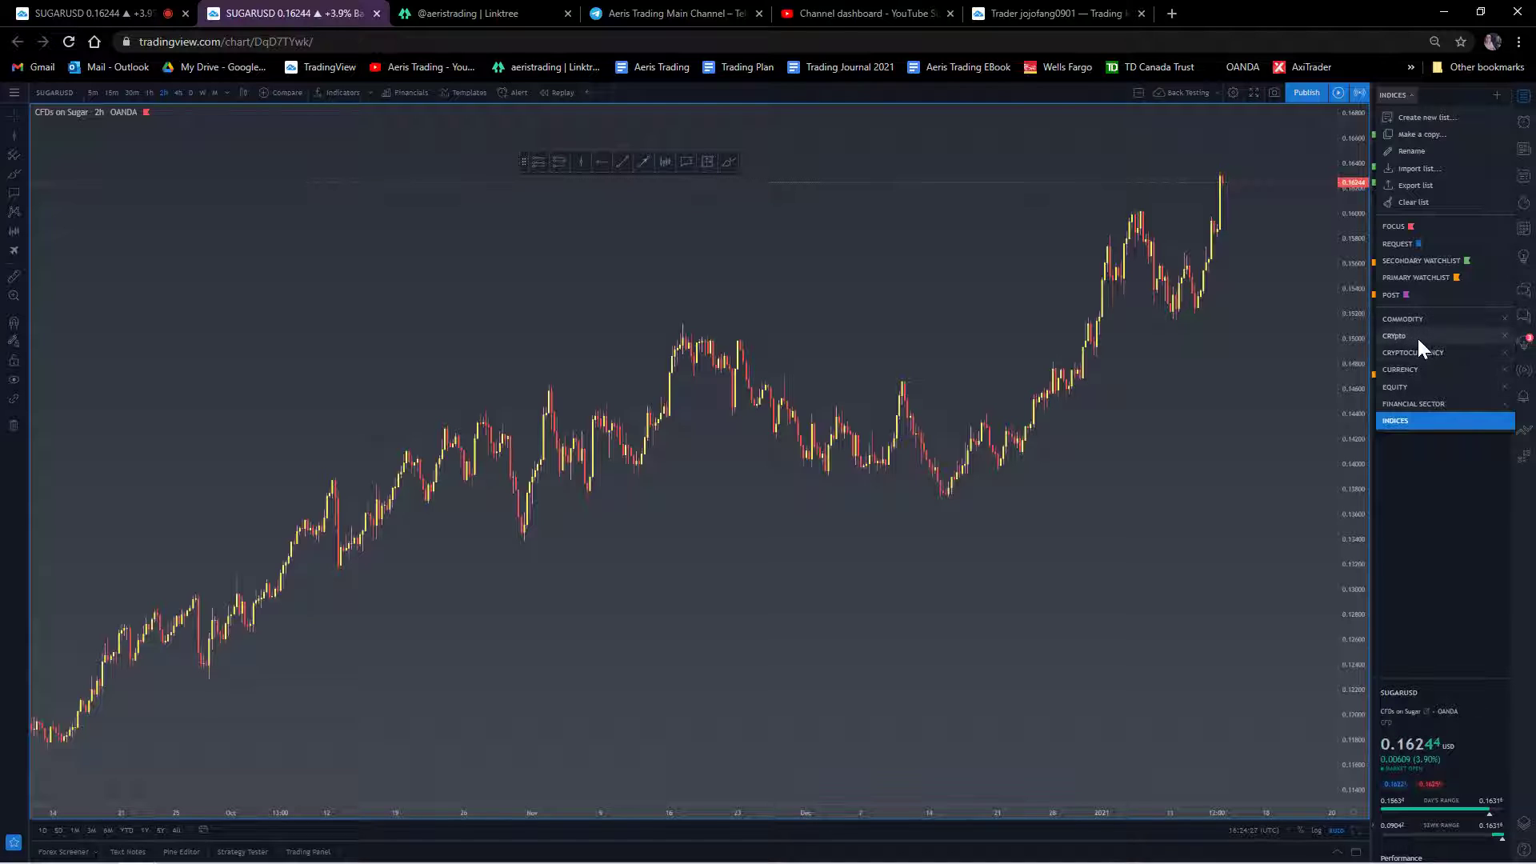
pyautogui.click(1502, 335)
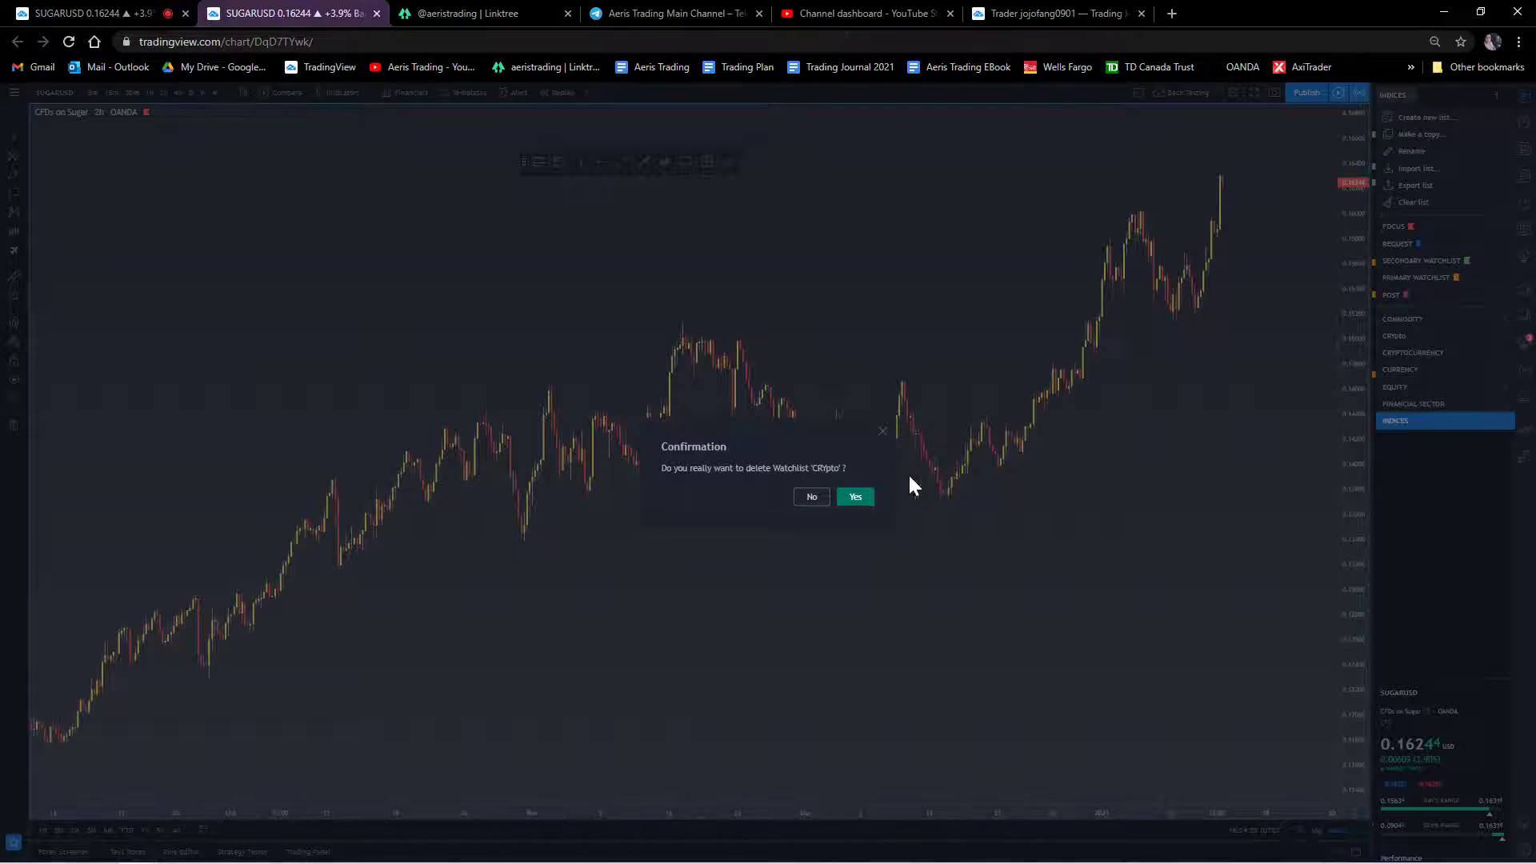
pyautogui.click(855, 497)
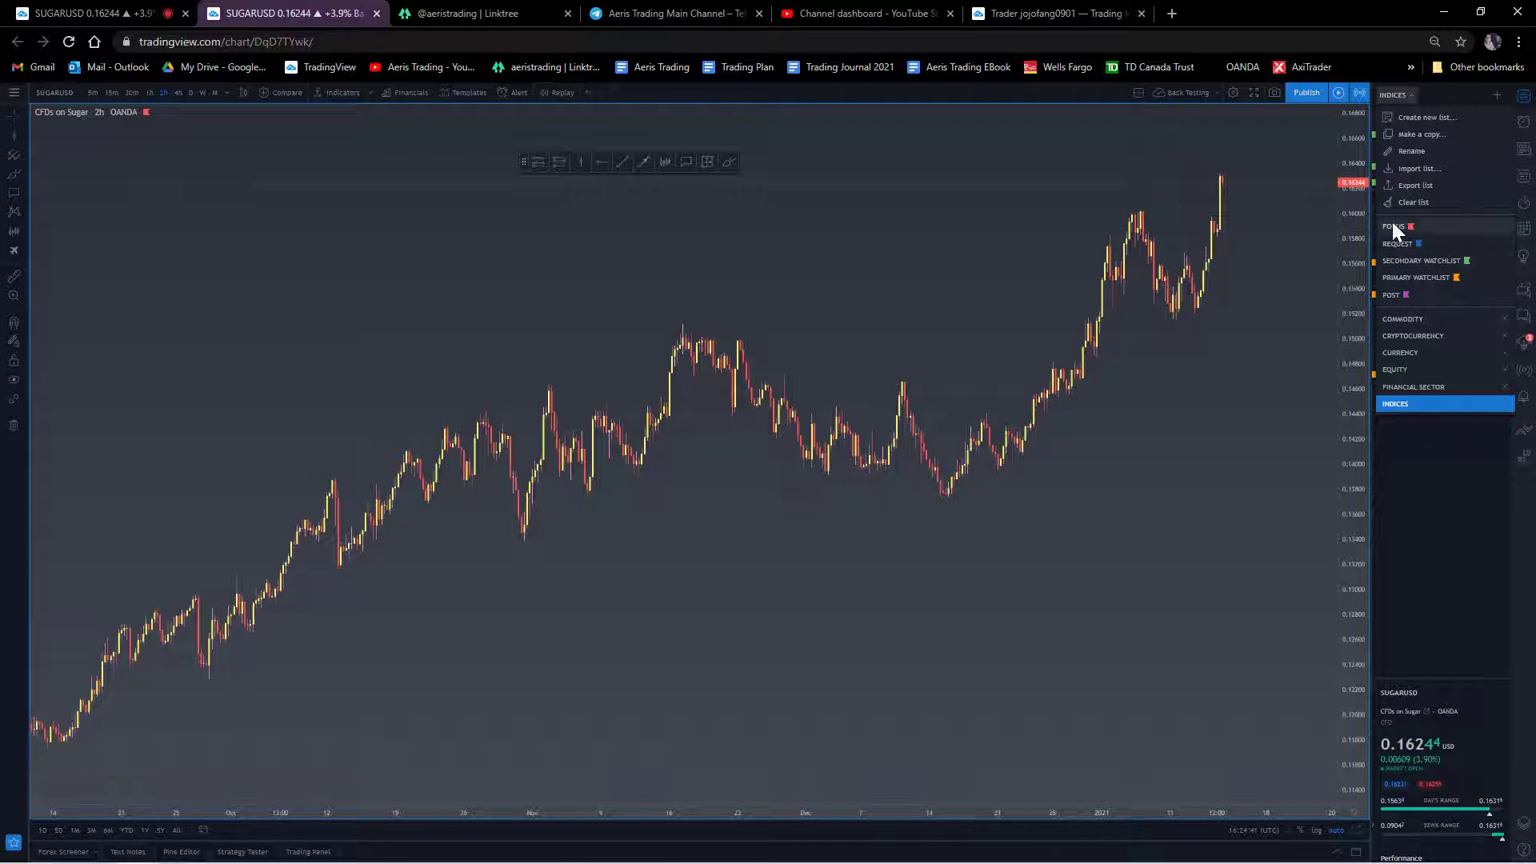
# - Inspect the flag colour options for HK33HKD in the INDICES watchlist
pyautogui.press('Escape')
pyautogui.rightClick(1241, 151)
pyautogui.press('Escape')
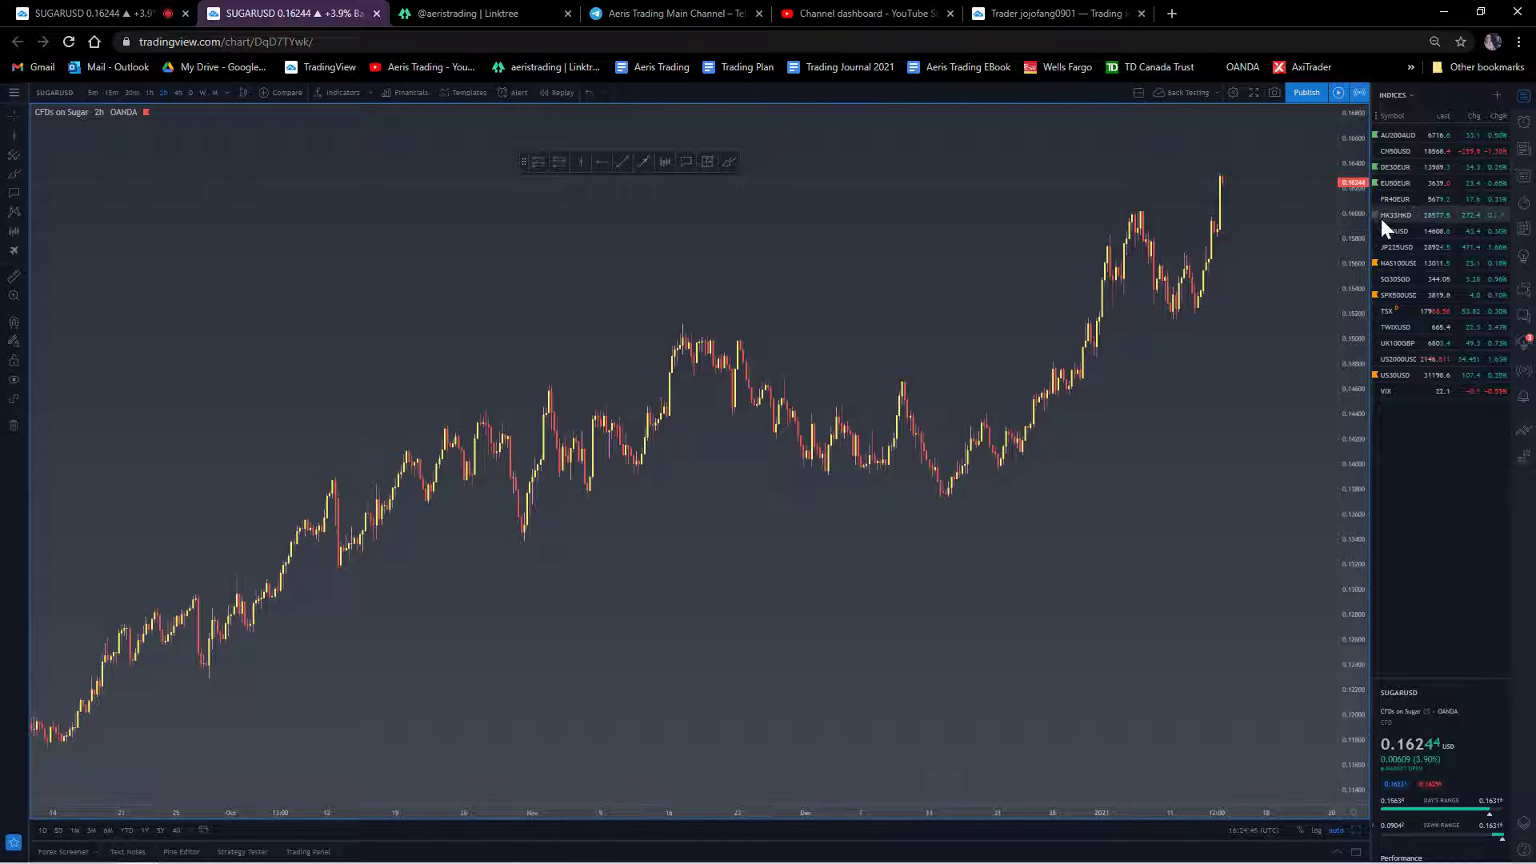
pyautogui.rightClick(1376, 215)
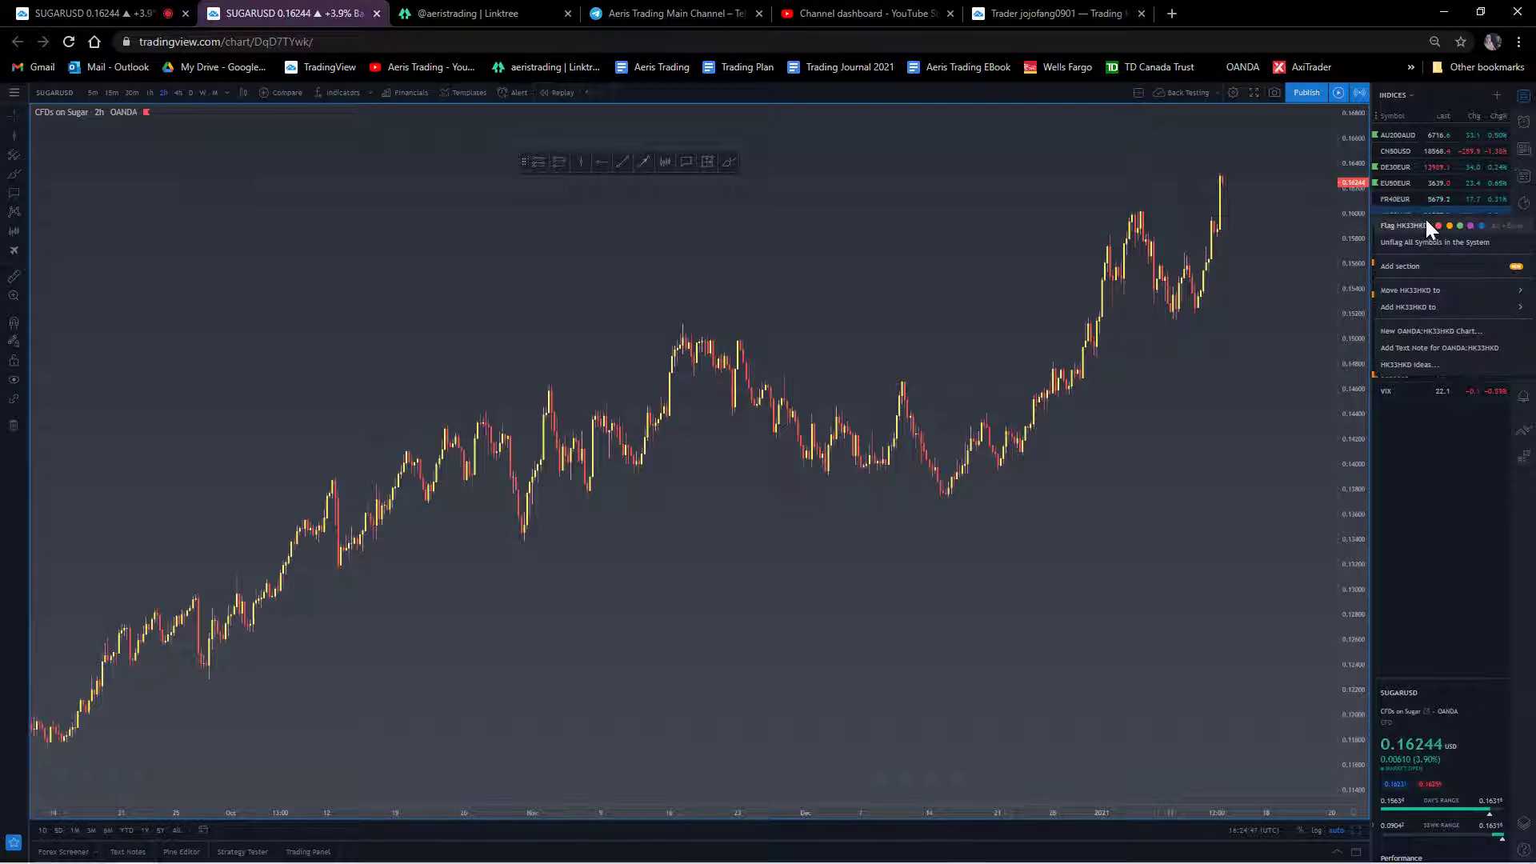
pyautogui.click(1339, 214)
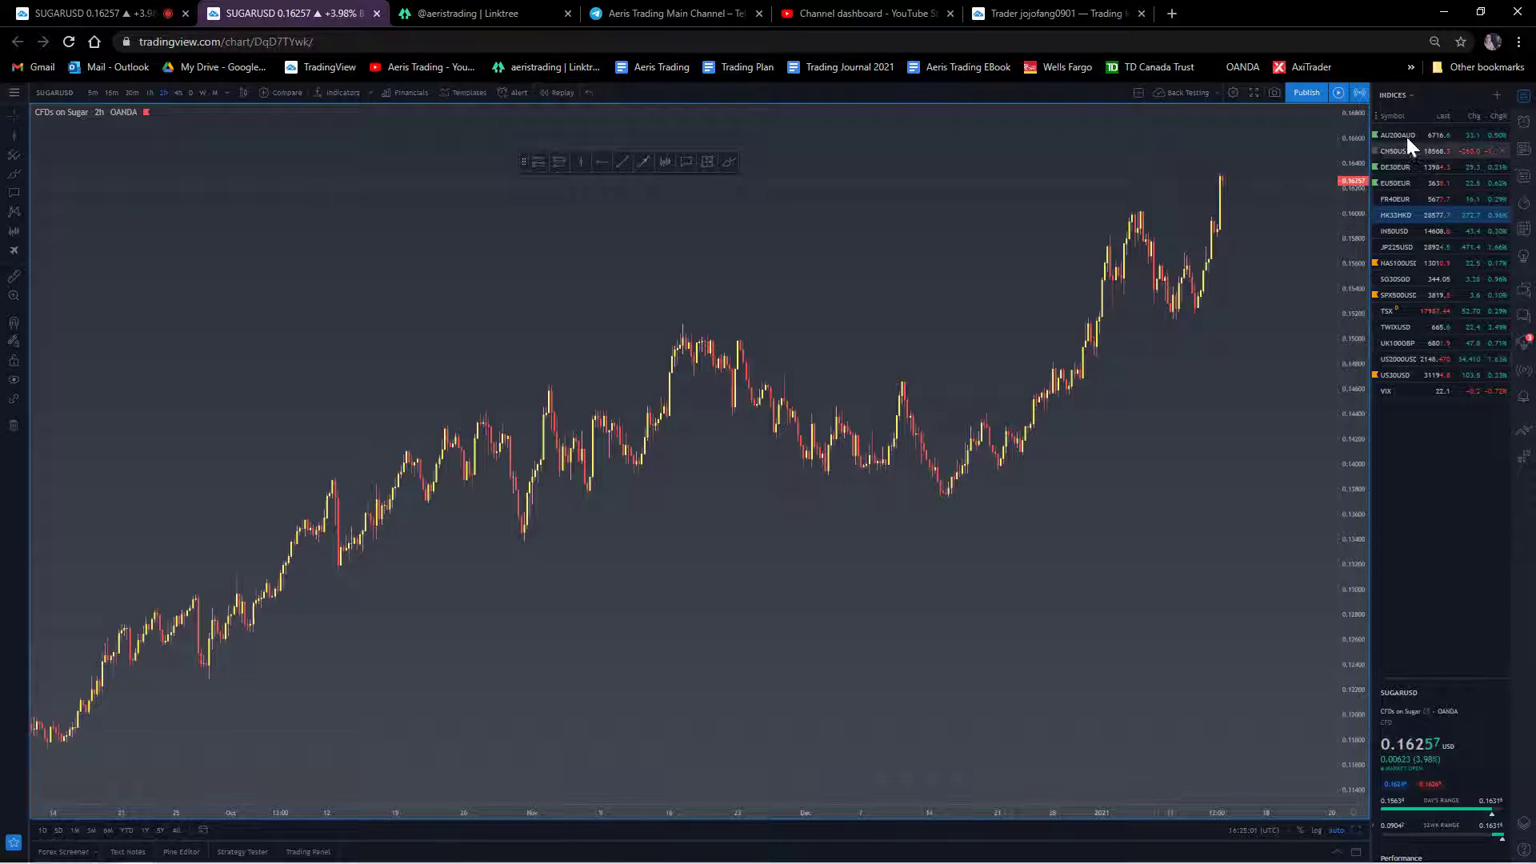
# - Review the colour-flagged lists among the watchlists and switch to the CURRENCY watchlist
pyautogui.click(1391, 96)
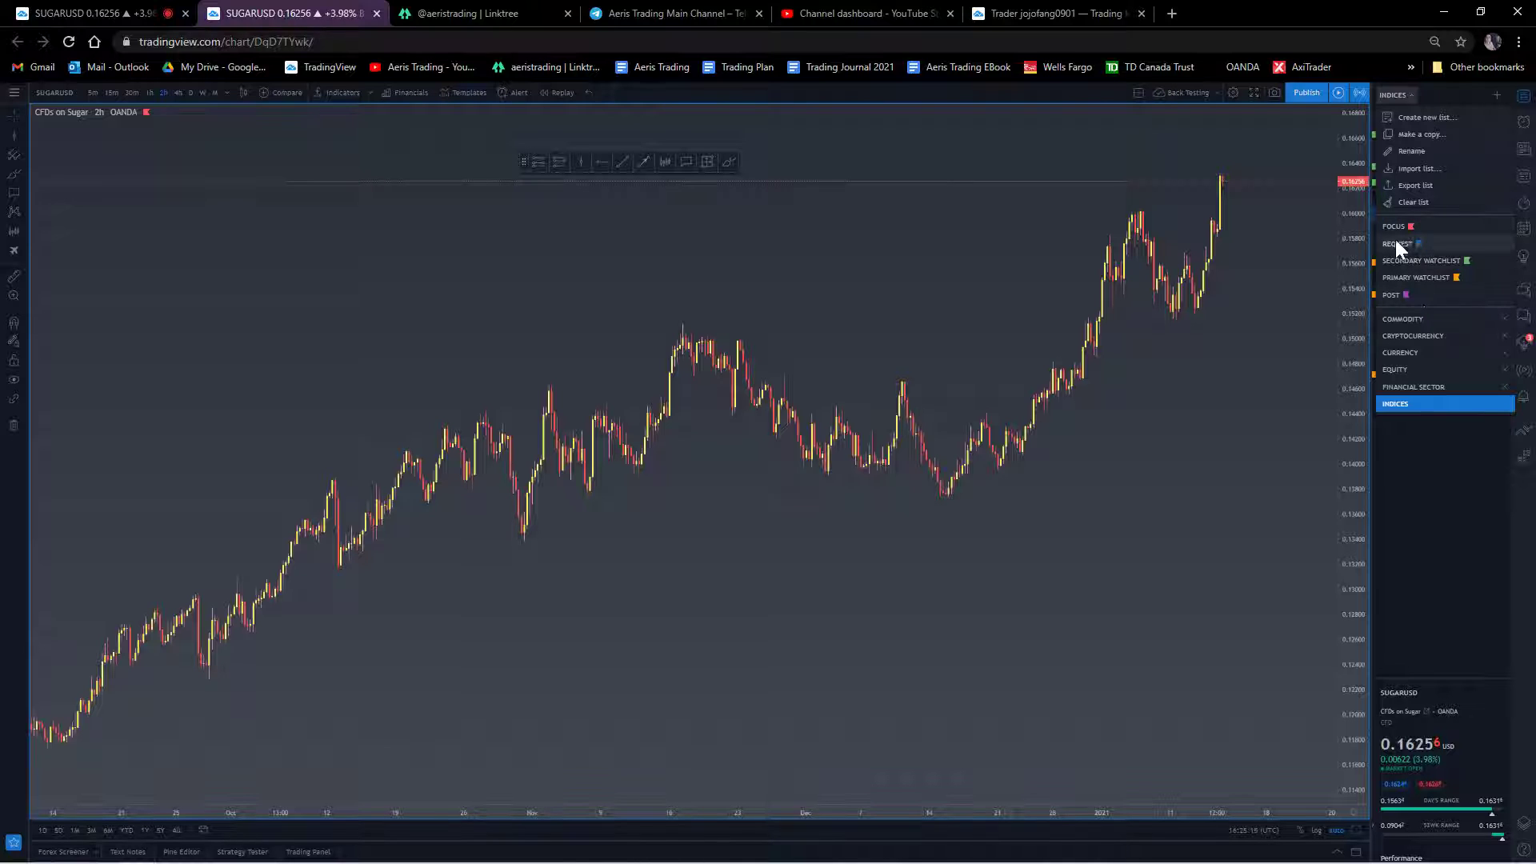
pyautogui.click(1380, 92)
pyautogui.click(1380, 93)
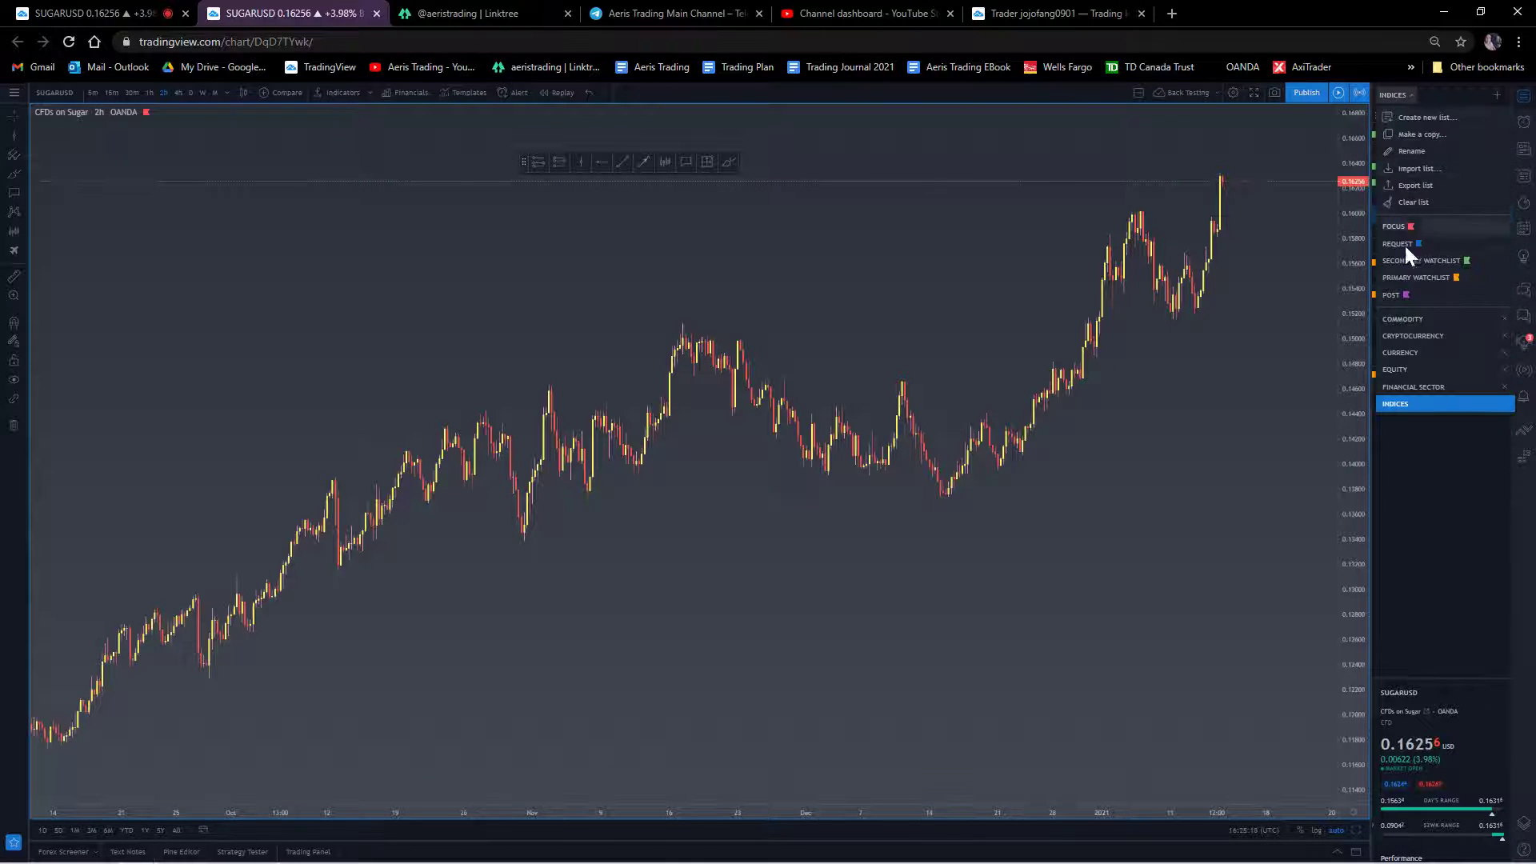
pyautogui.click(1410, 349)
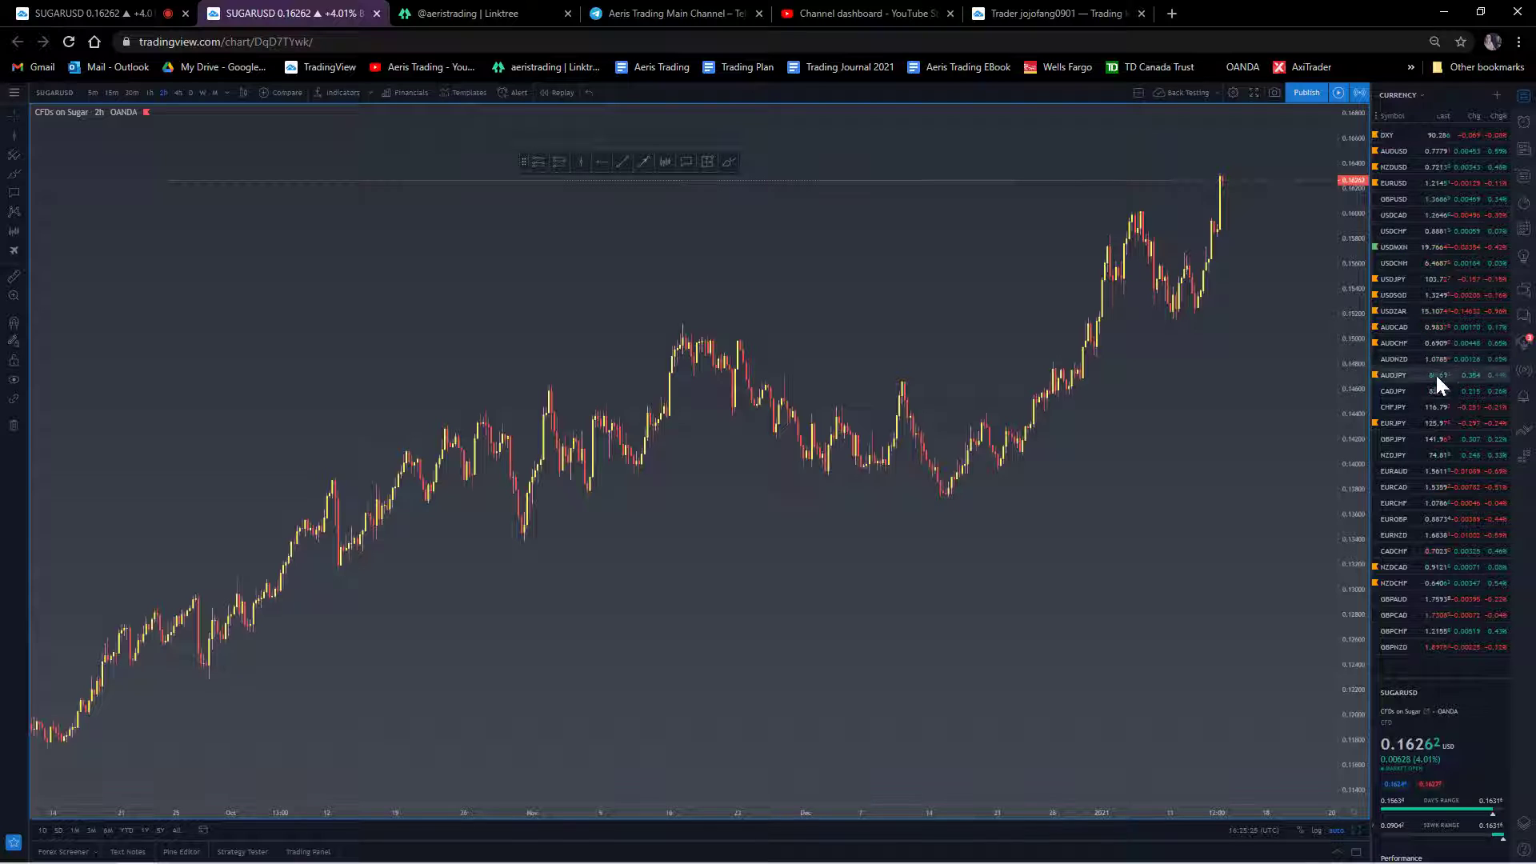
# - Open the NZDJPY chart from the CURRENCY watchlist, flag the pair red and clear the flag again
pyautogui.click(1398, 456)
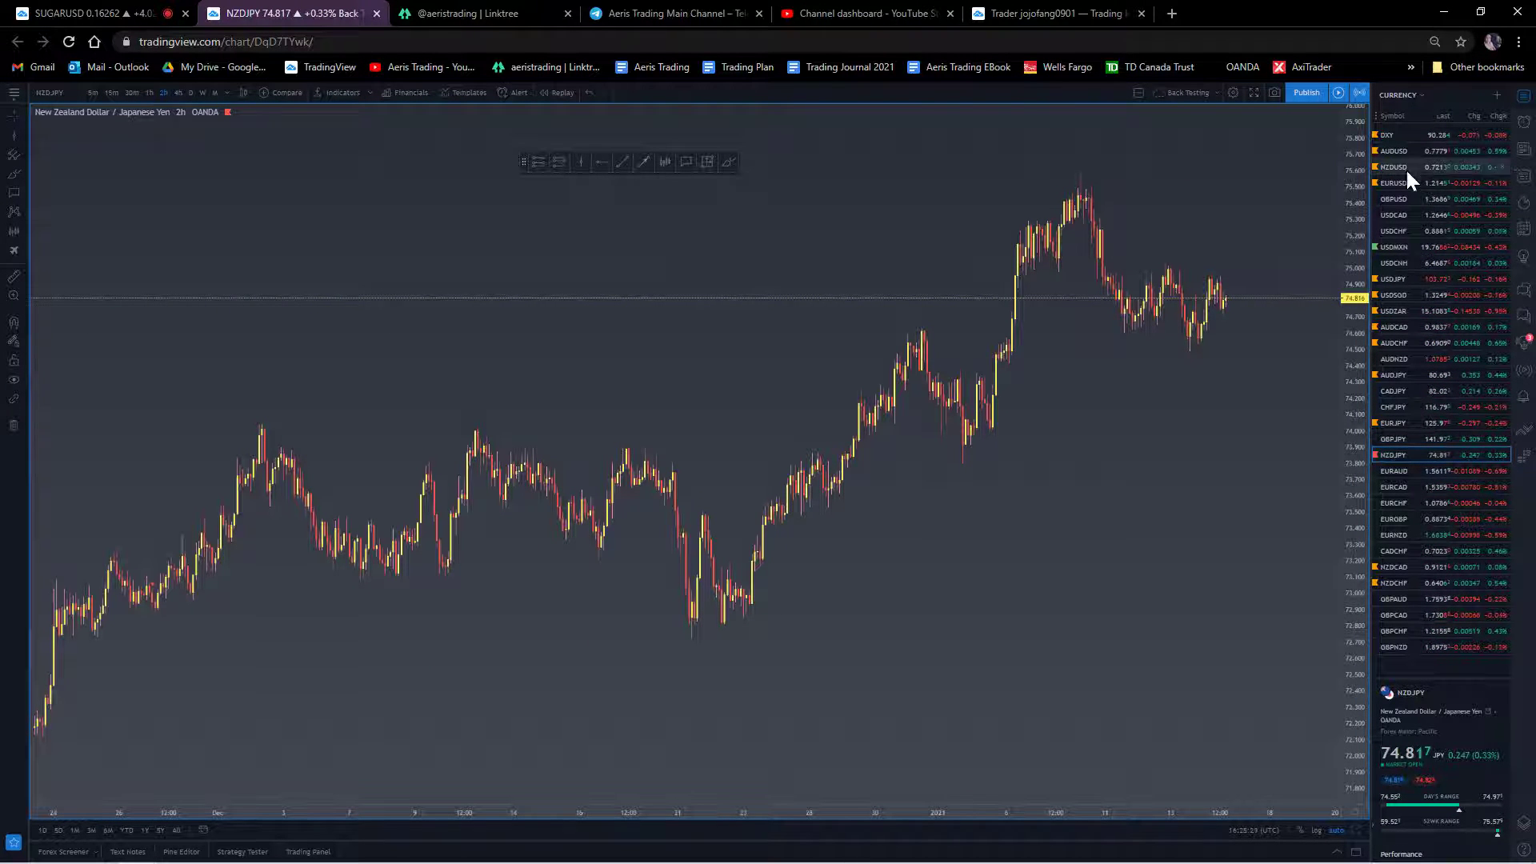
pyautogui.click(1375, 452)
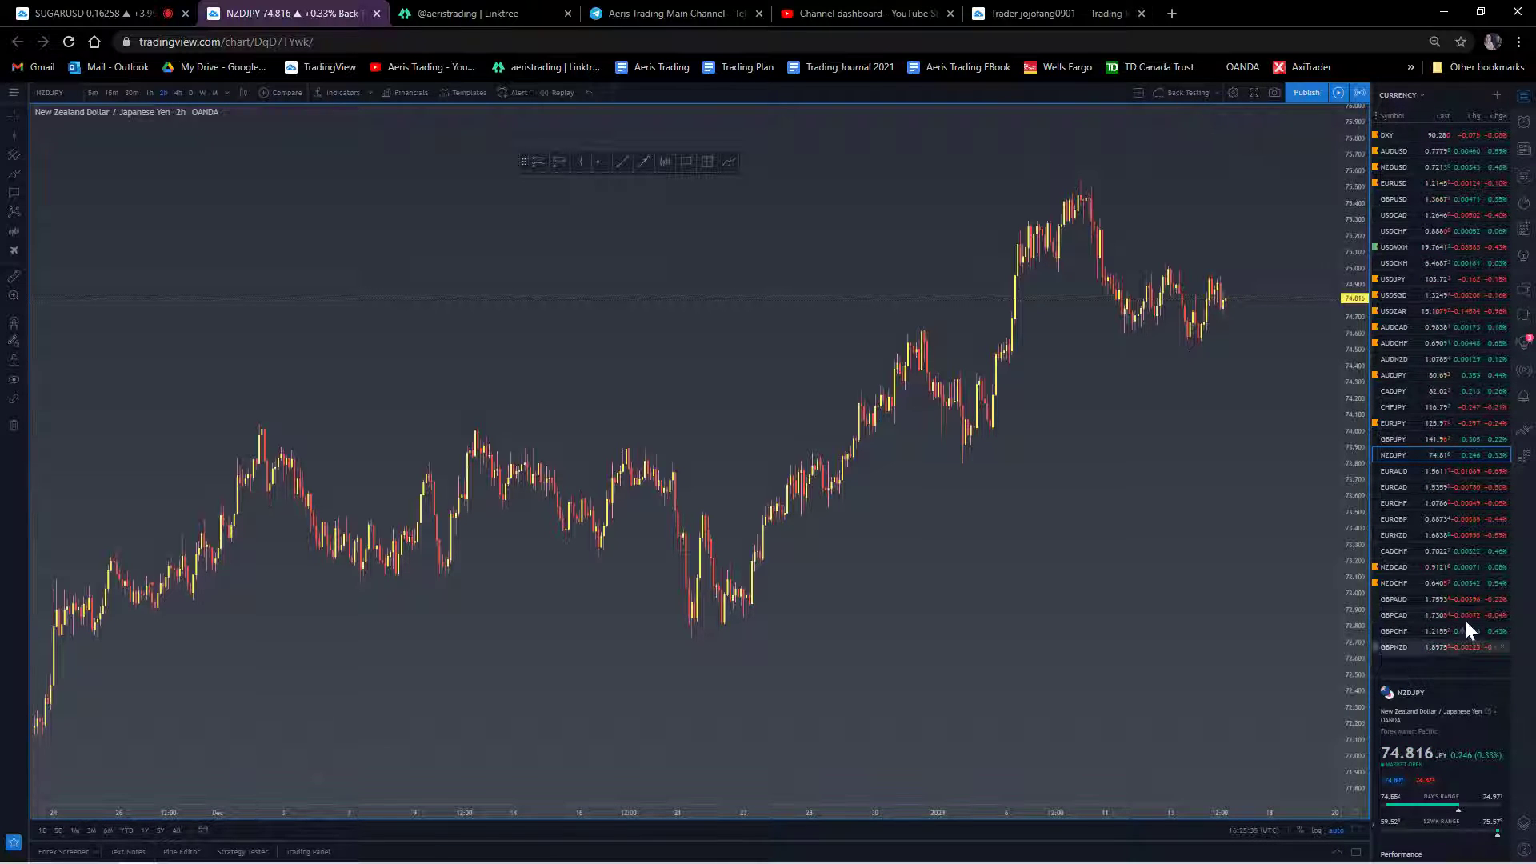
# - Open the DXY chart and move the floating favorite drawing tools onto the empty strip above the chart
pyautogui.click(1390, 138)
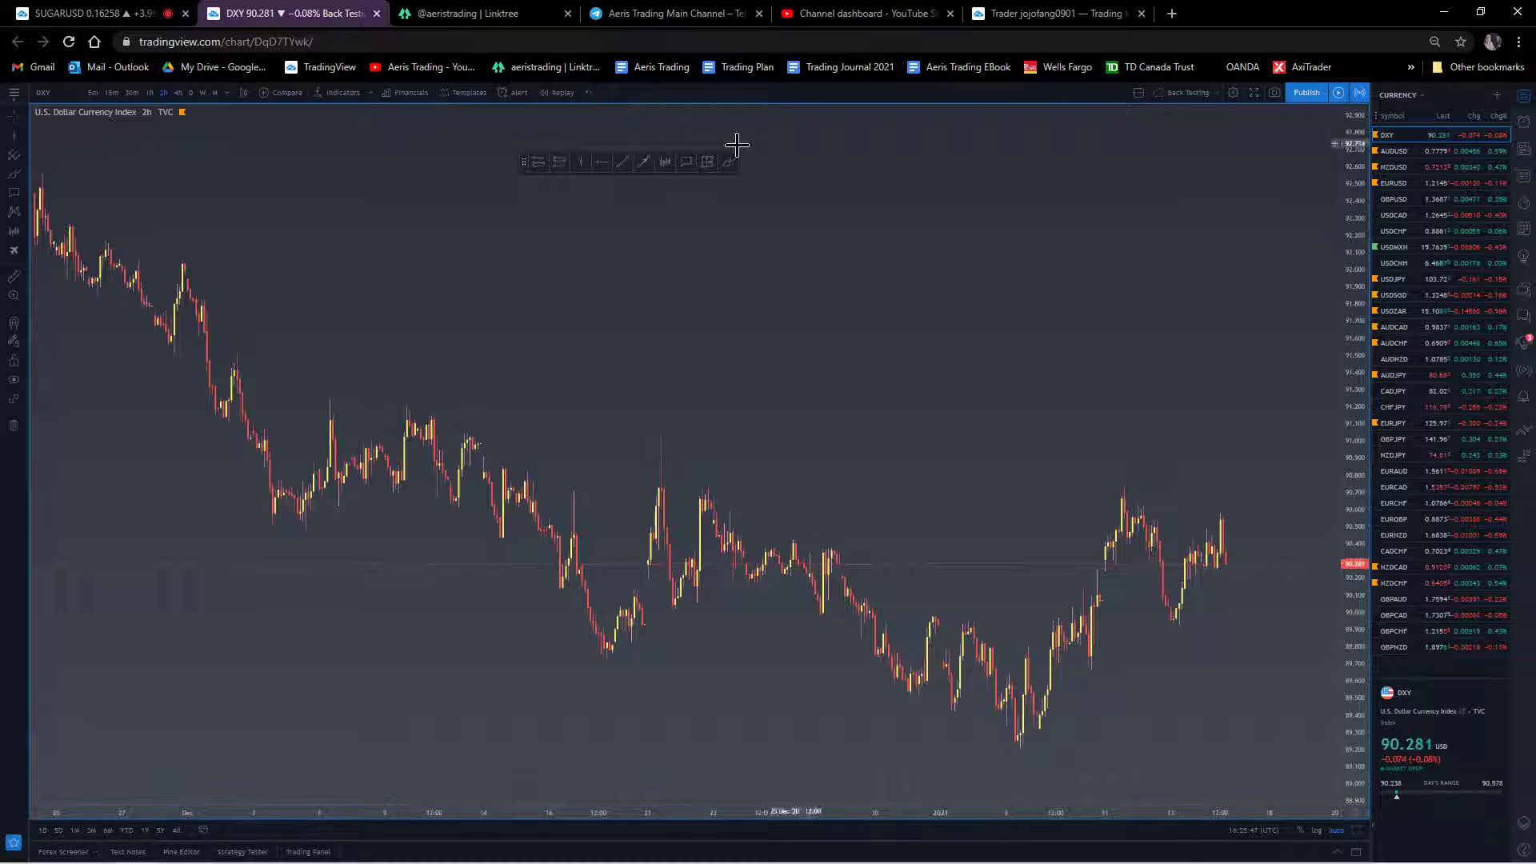
pyautogui.moveTo(522, 156)
pyautogui.mouseDown()
pyautogui.moveTo(633, 68)
pyautogui.moveTo(622, 60)
pyautogui.mouseUp()
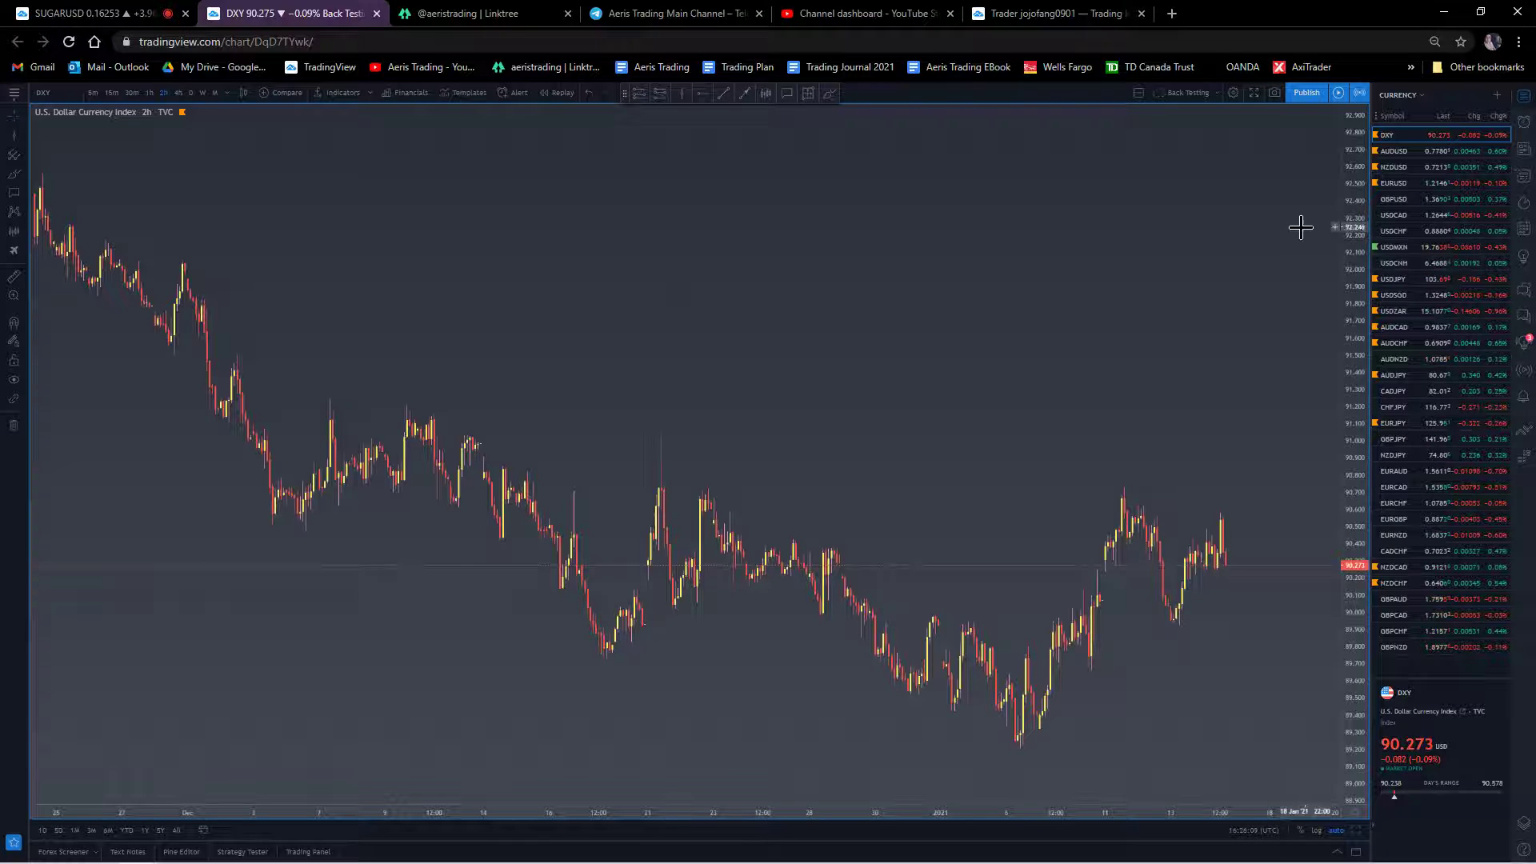
# - View the alerts list, return to the CURRENCY watchlist and inspect the DXY candles more closely
pyautogui.click(1523, 124)
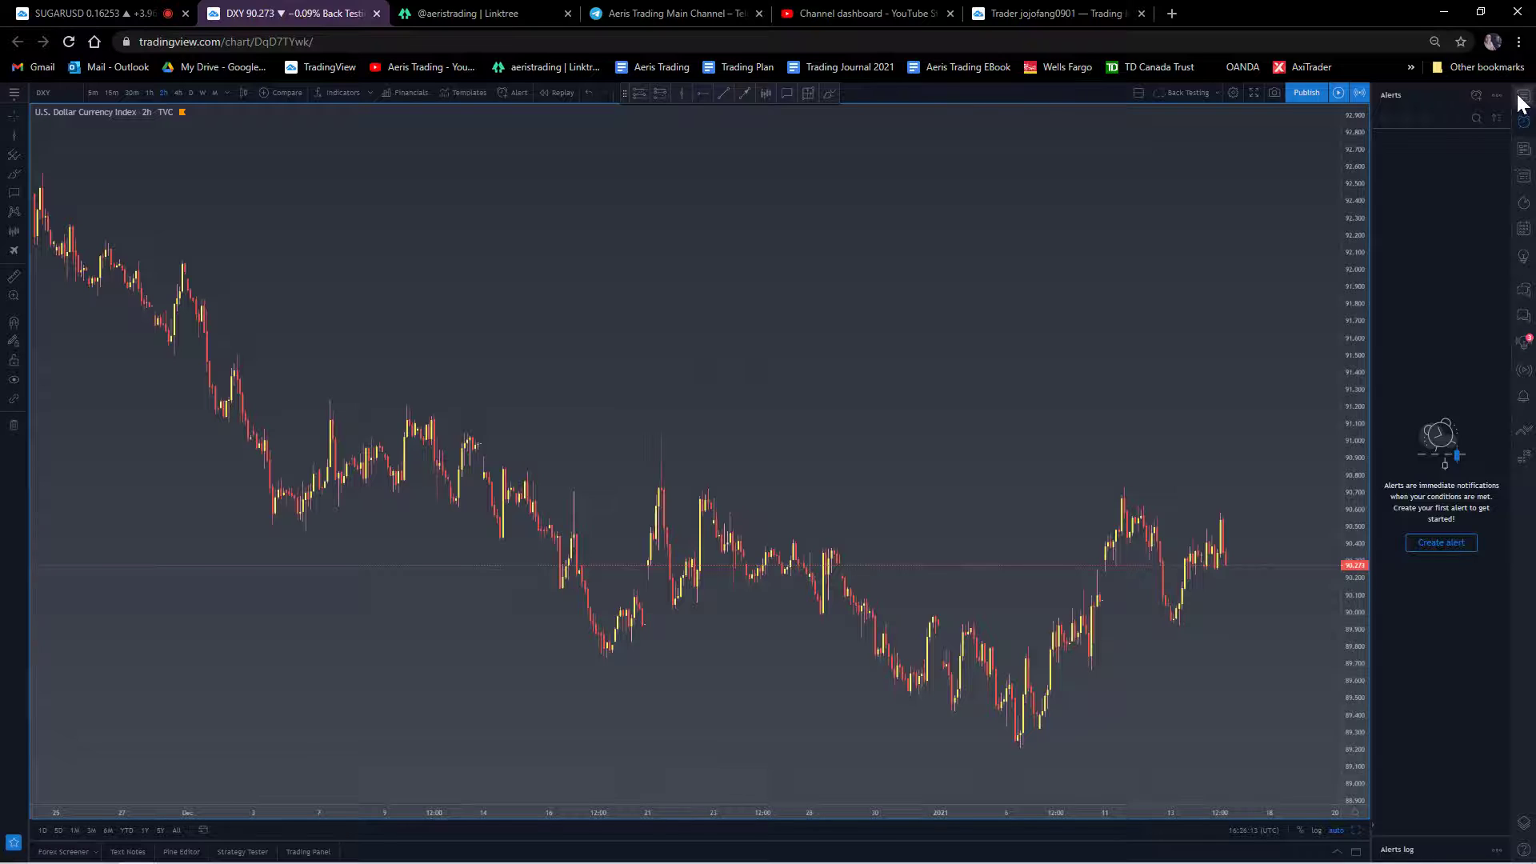
pyautogui.click(1522, 98)
pyautogui.scroll(3, 1275, 192)
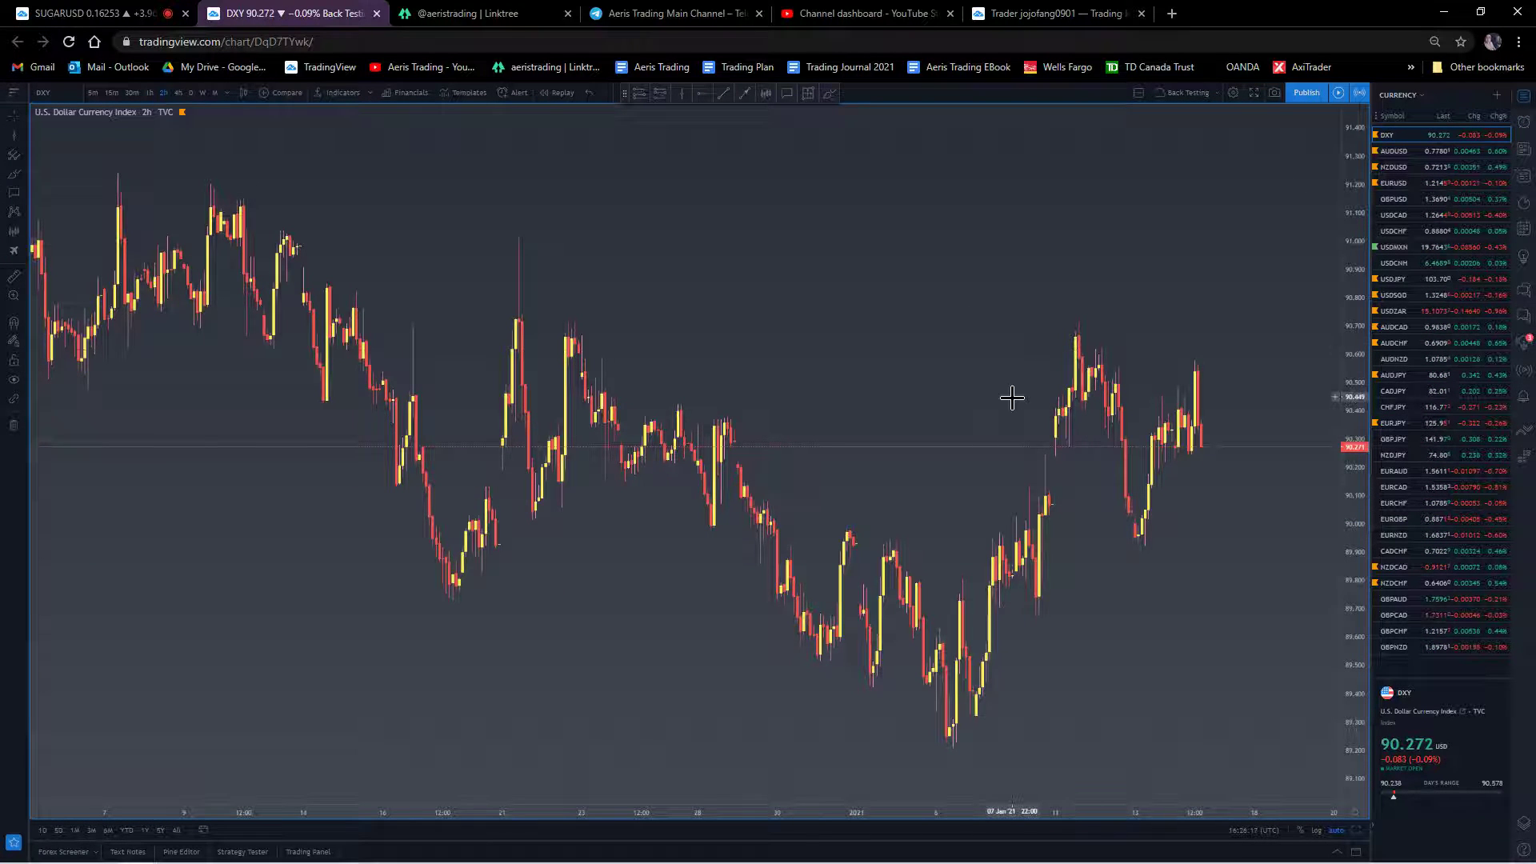
pyautogui.scroll(-3, 1010, 397)
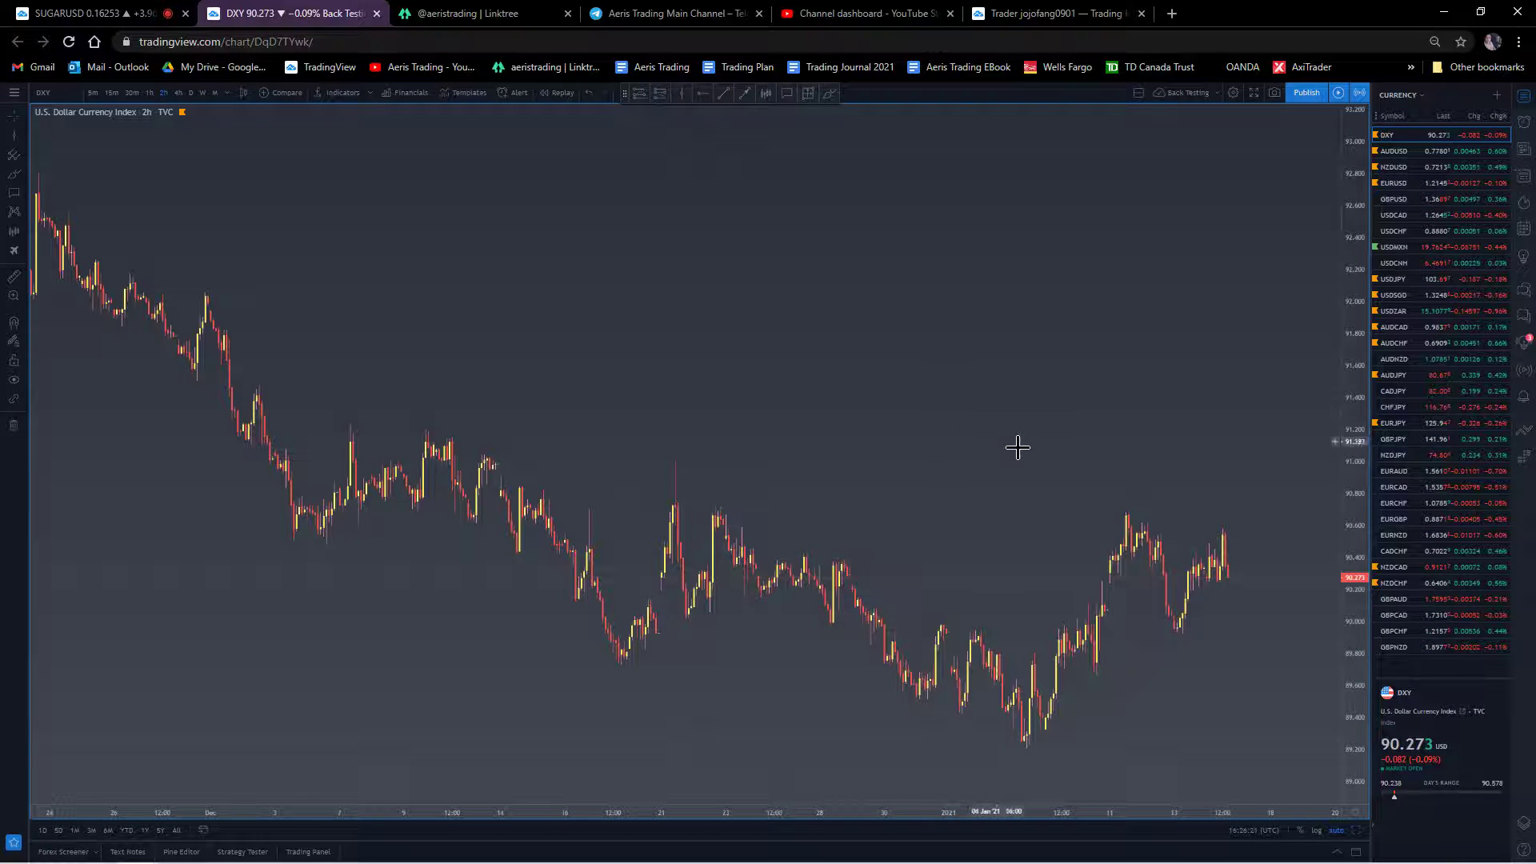
# - Create a one-time alert on the DXY chart for price crossing 90.726, with app notification
pyautogui.rightClick(1055, 506)
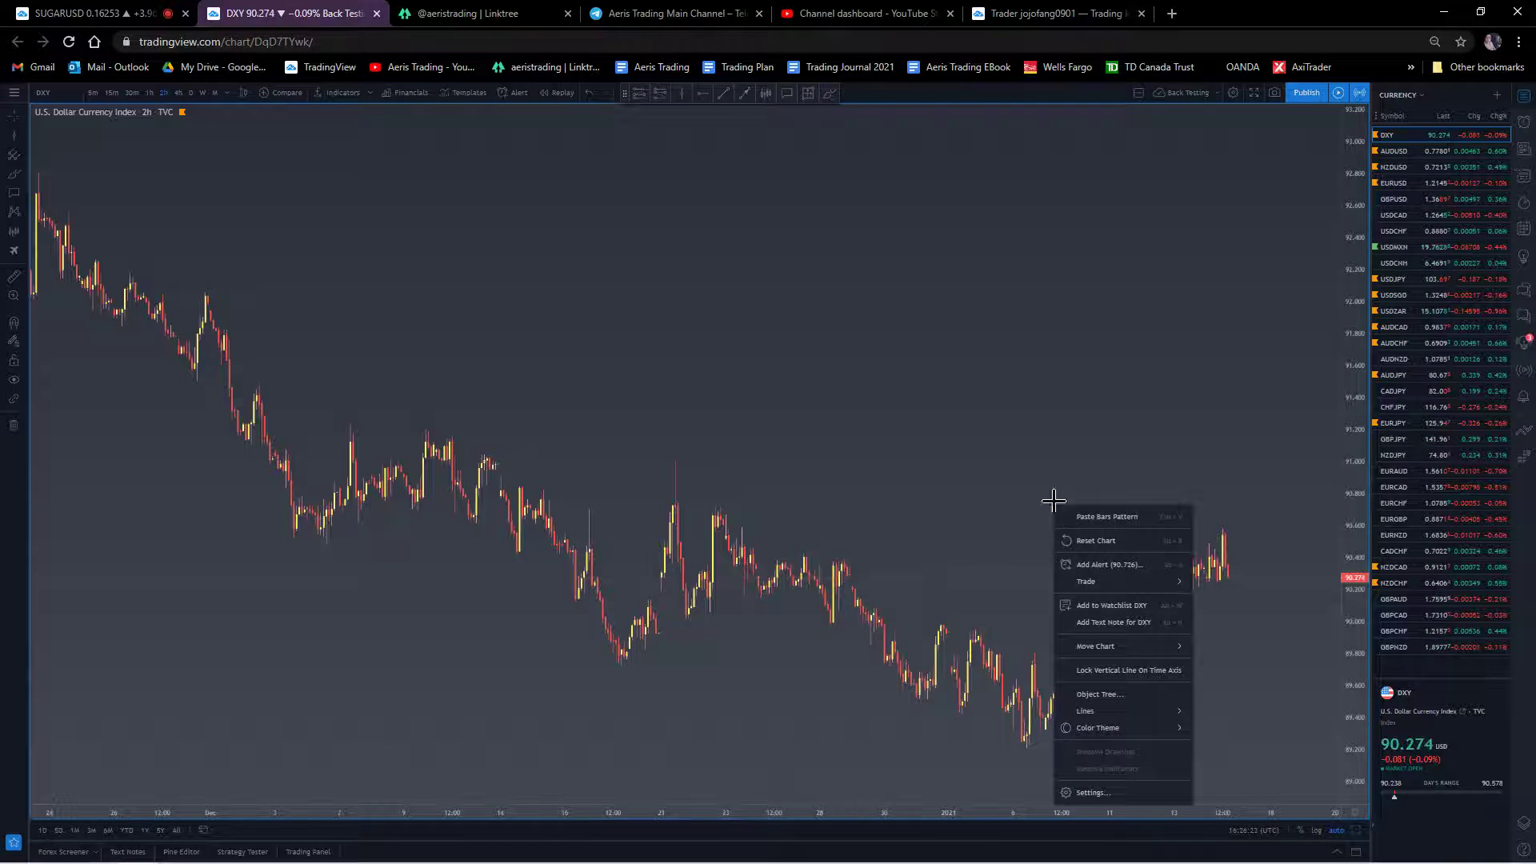
pyautogui.click(1037, 482)
pyautogui.rightClick(1048, 510)
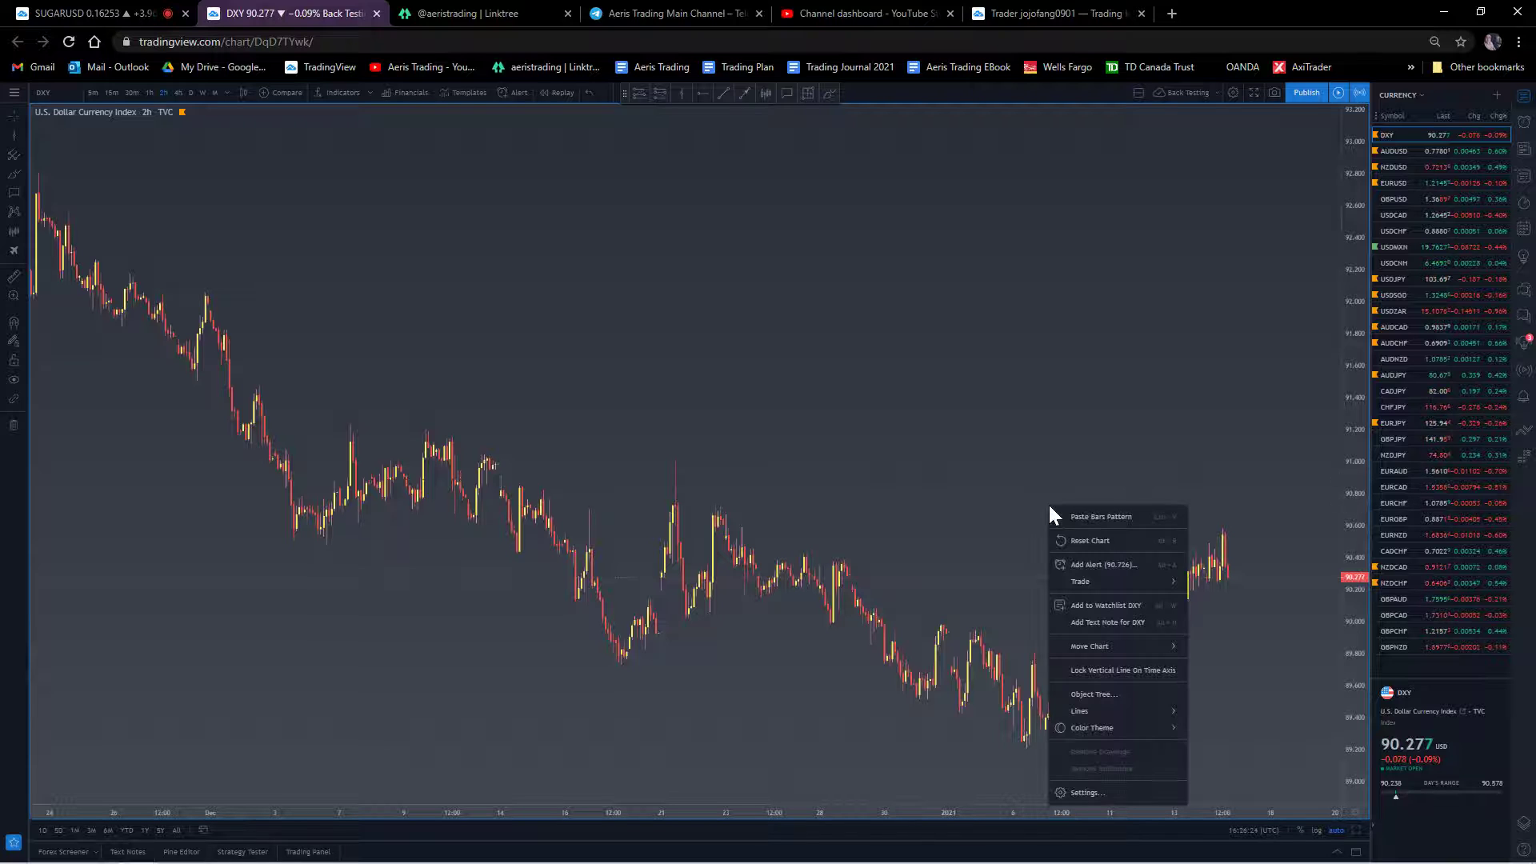
pyautogui.click(1106, 564)
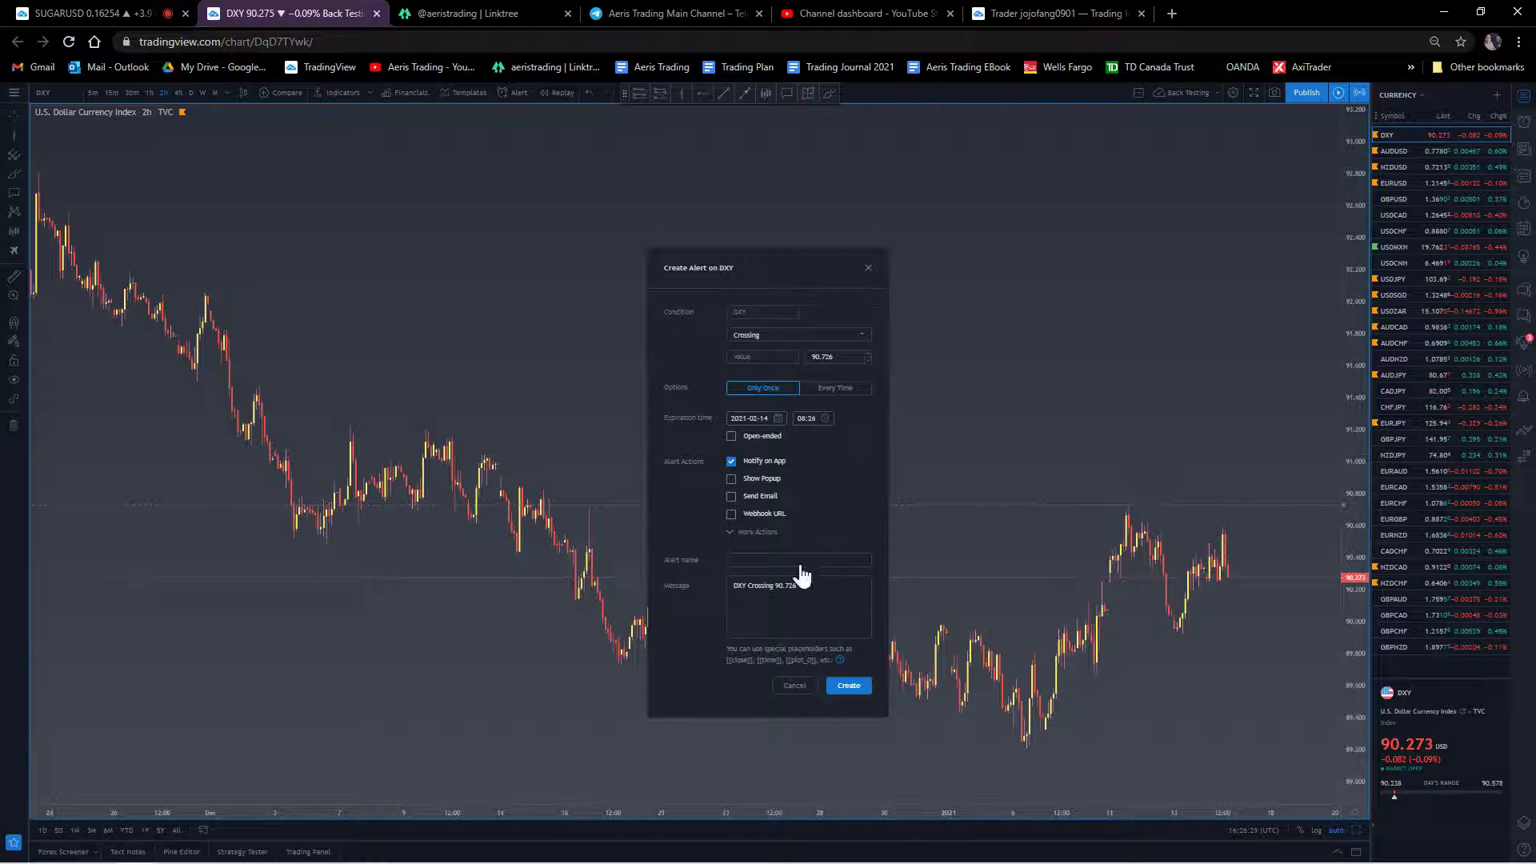
pyautogui.click(847, 687)
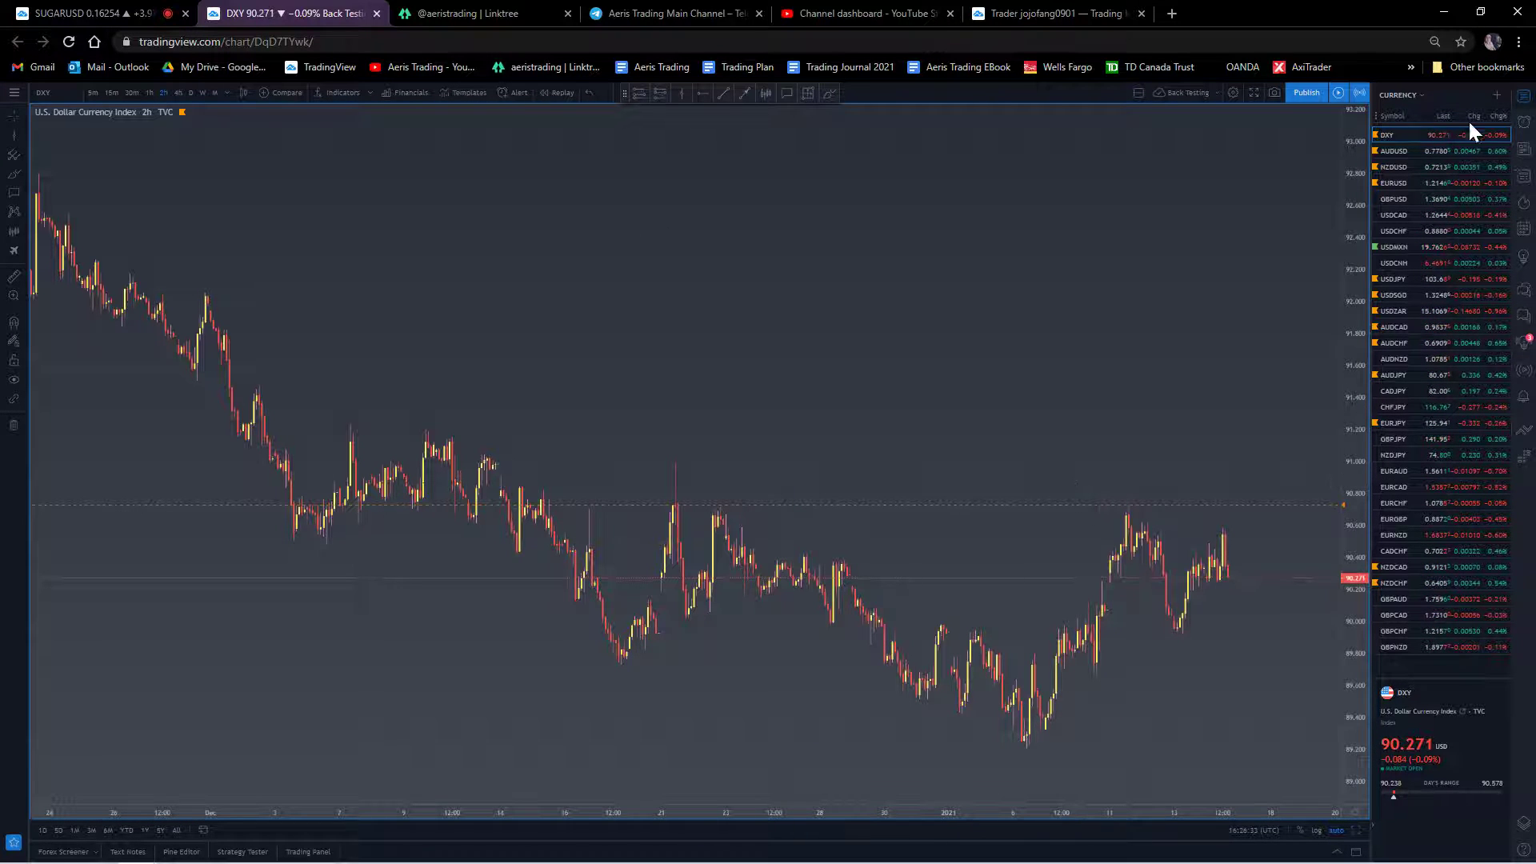
# - Check the new DXY alert in the alerts list and return to the CURRENCY watchlist
pyautogui.click(1525, 125)
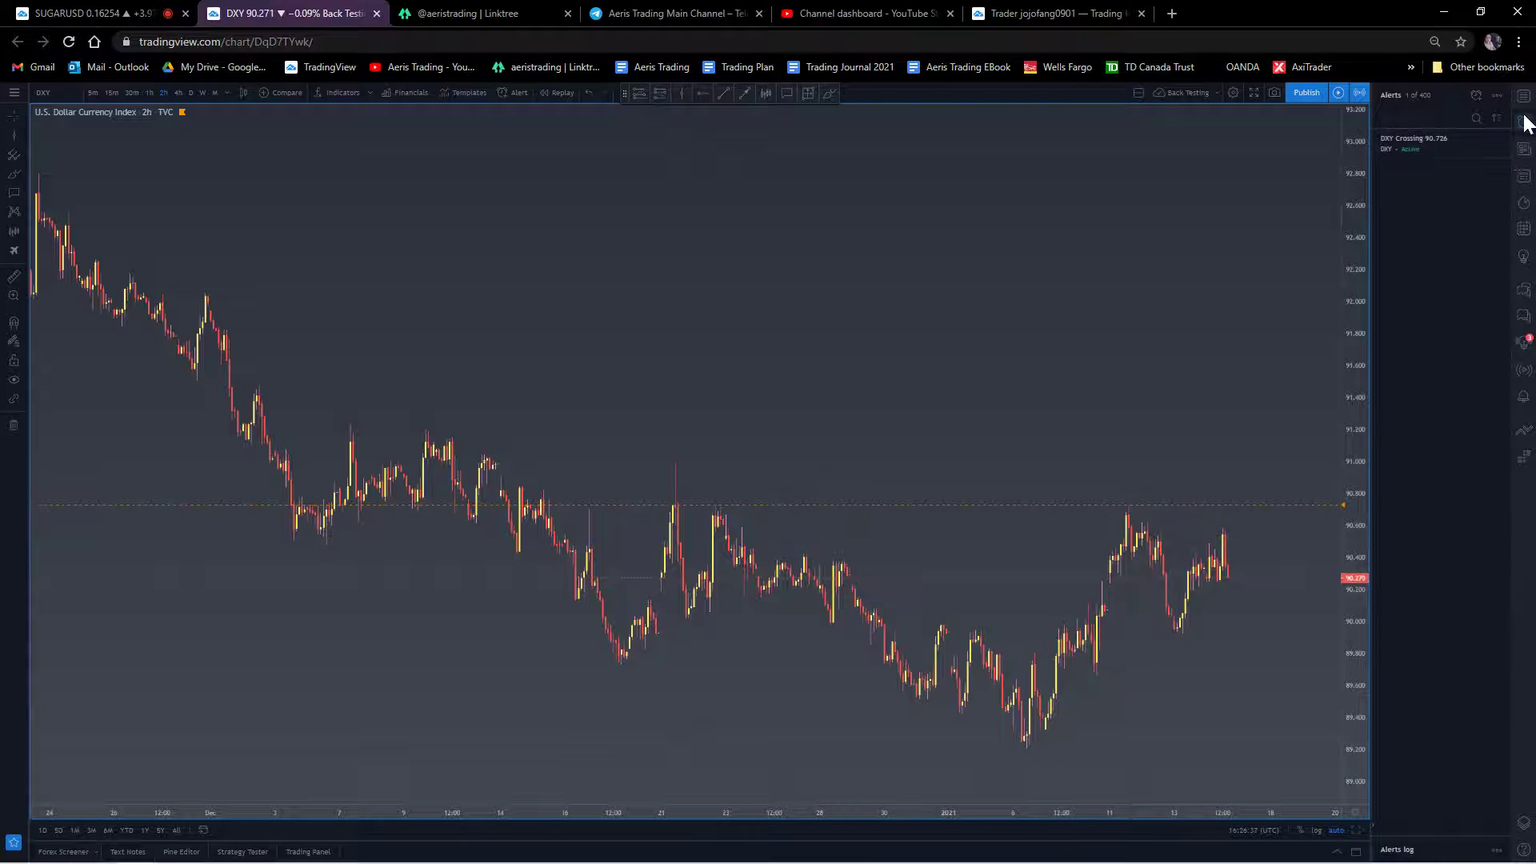
pyautogui.click(1525, 99)
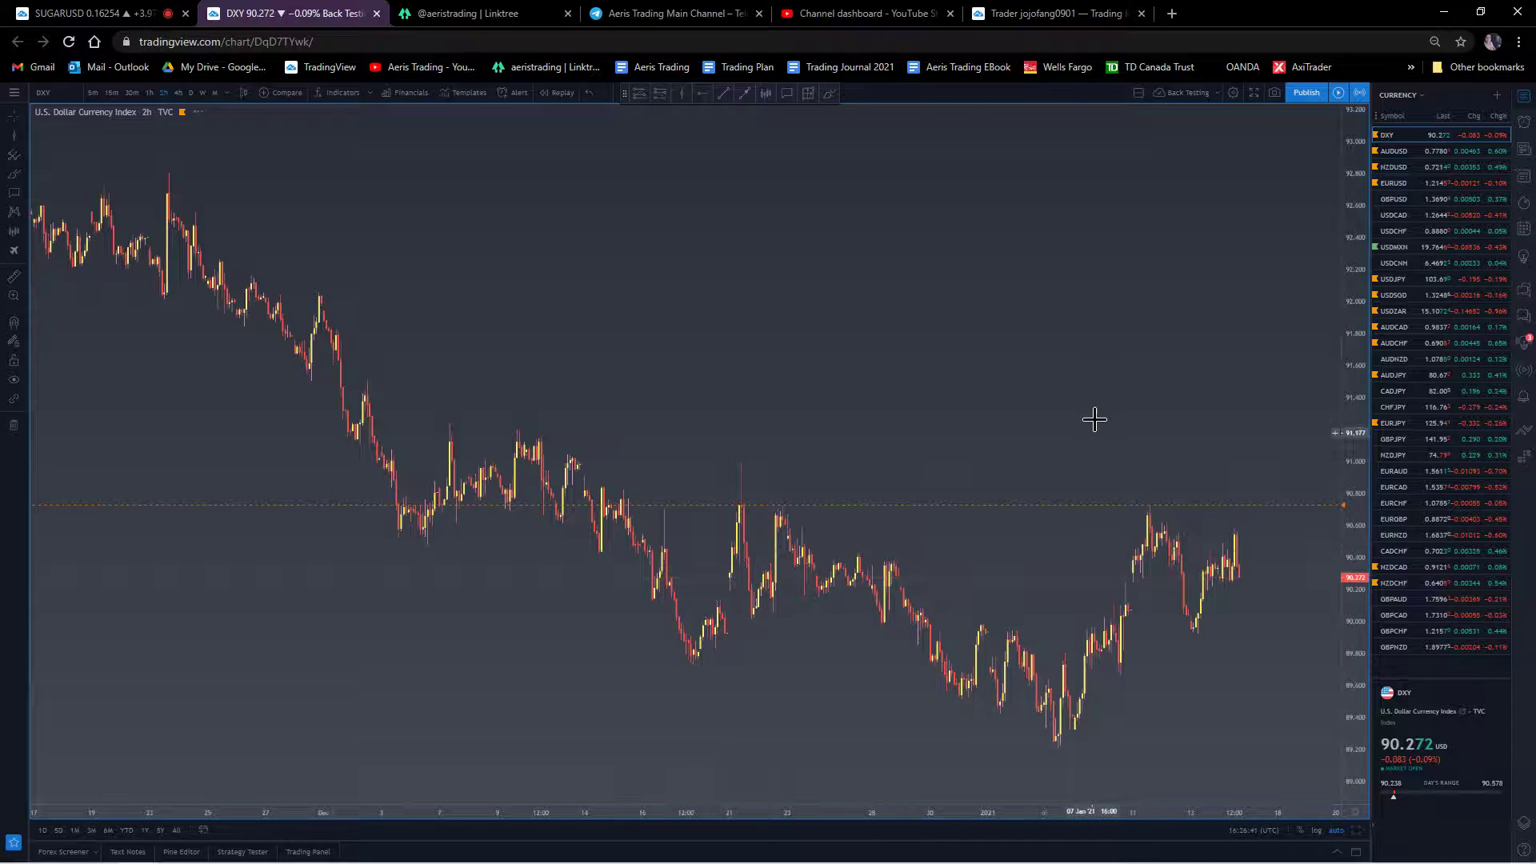
pyautogui.scroll(-1, 1020, 336)
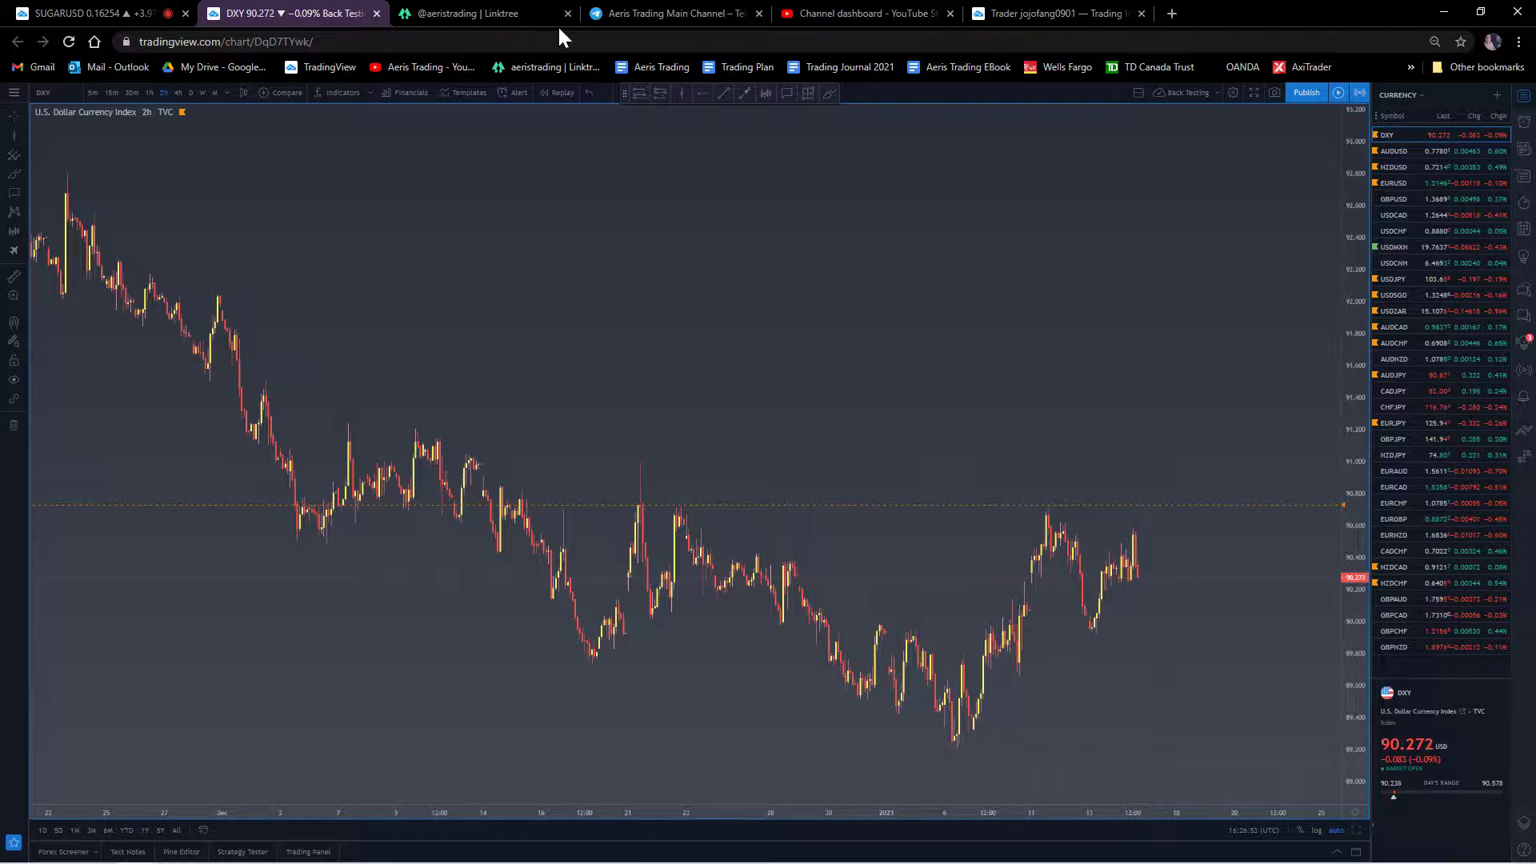
# - Activate the last of the favorite drawing tools on the DXY chart and switch to the open SUGARUSD chart
pyautogui.click(828, 94)
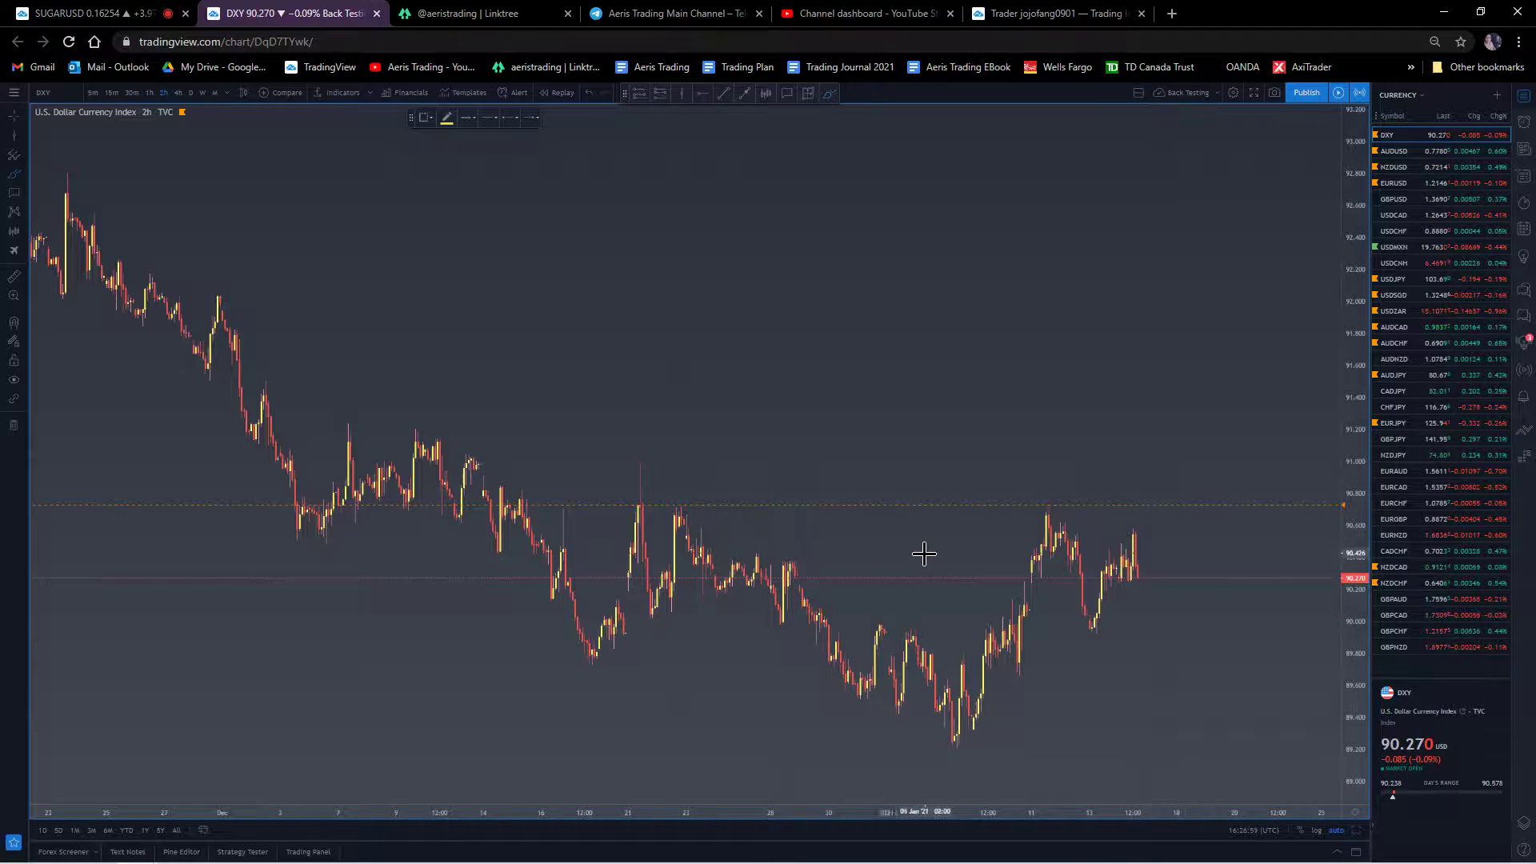
pyautogui.scroll(-1, 761, 367)
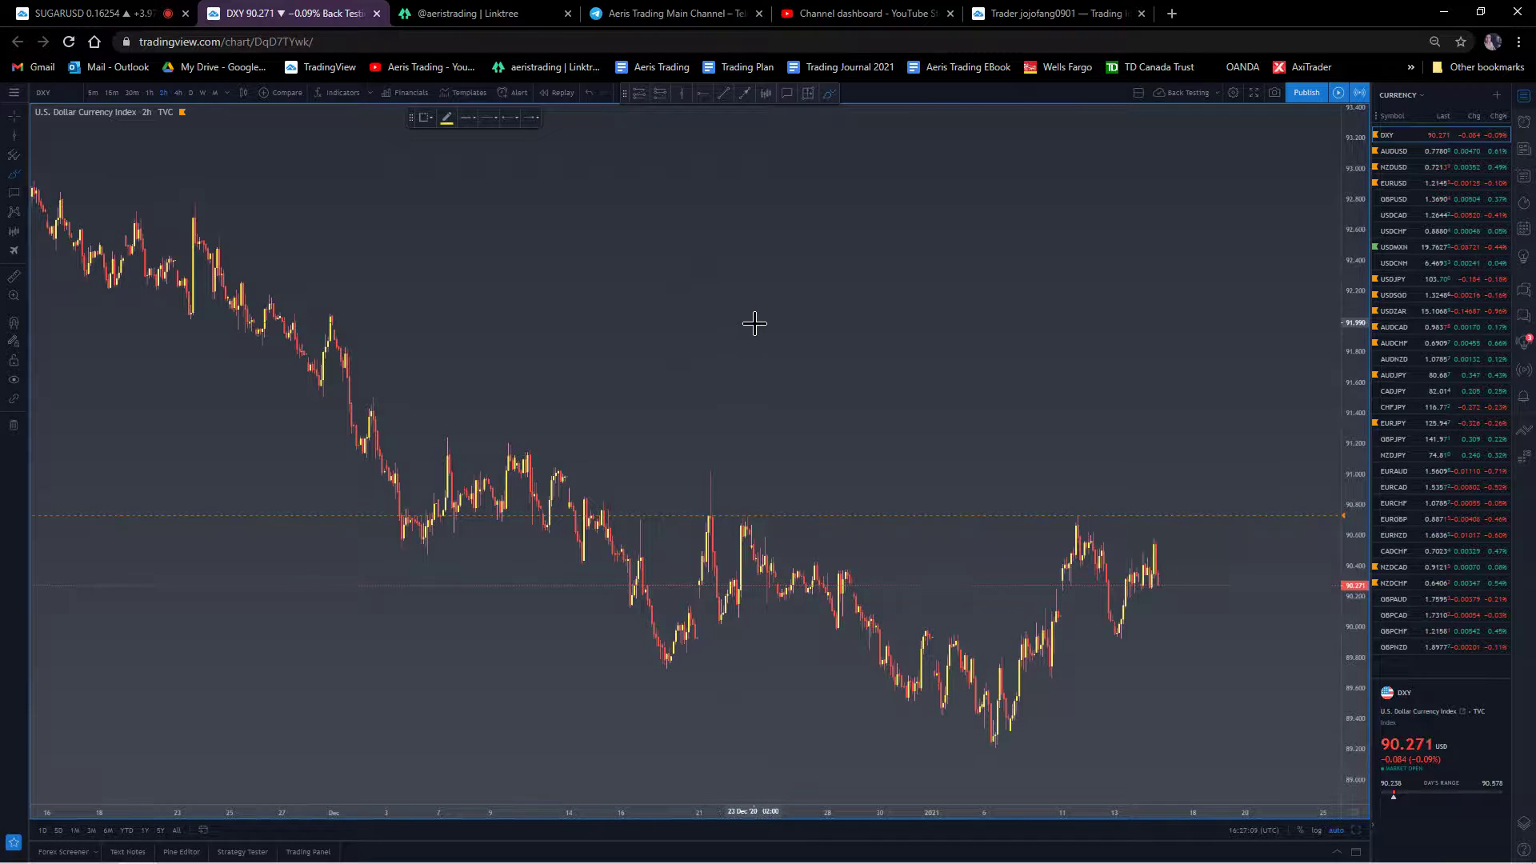
pyautogui.scroll(-2, 752, 320)
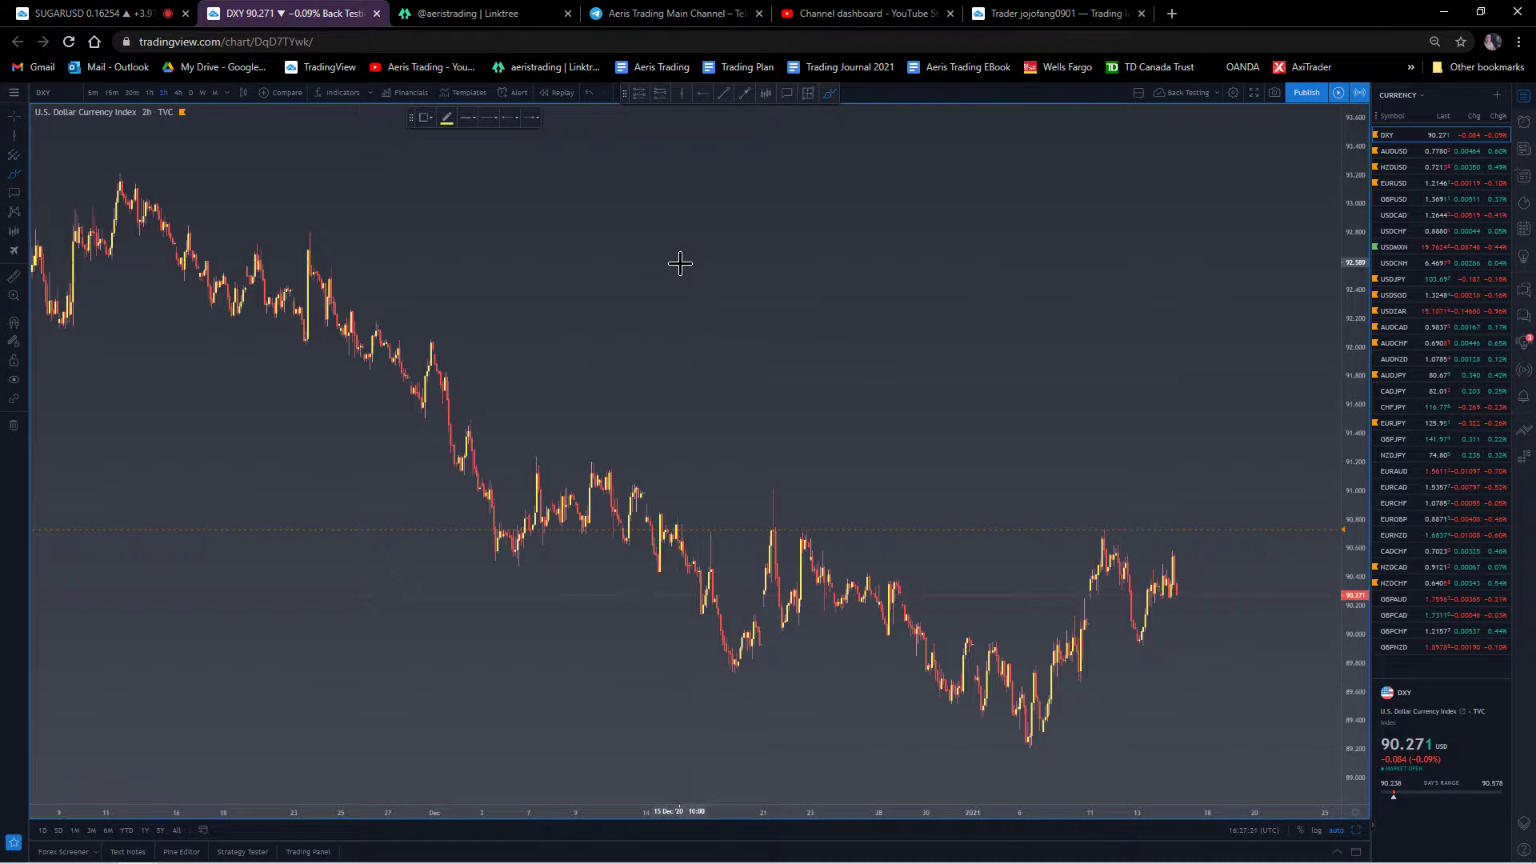
pyautogui.scroll(-2, 682, 262)
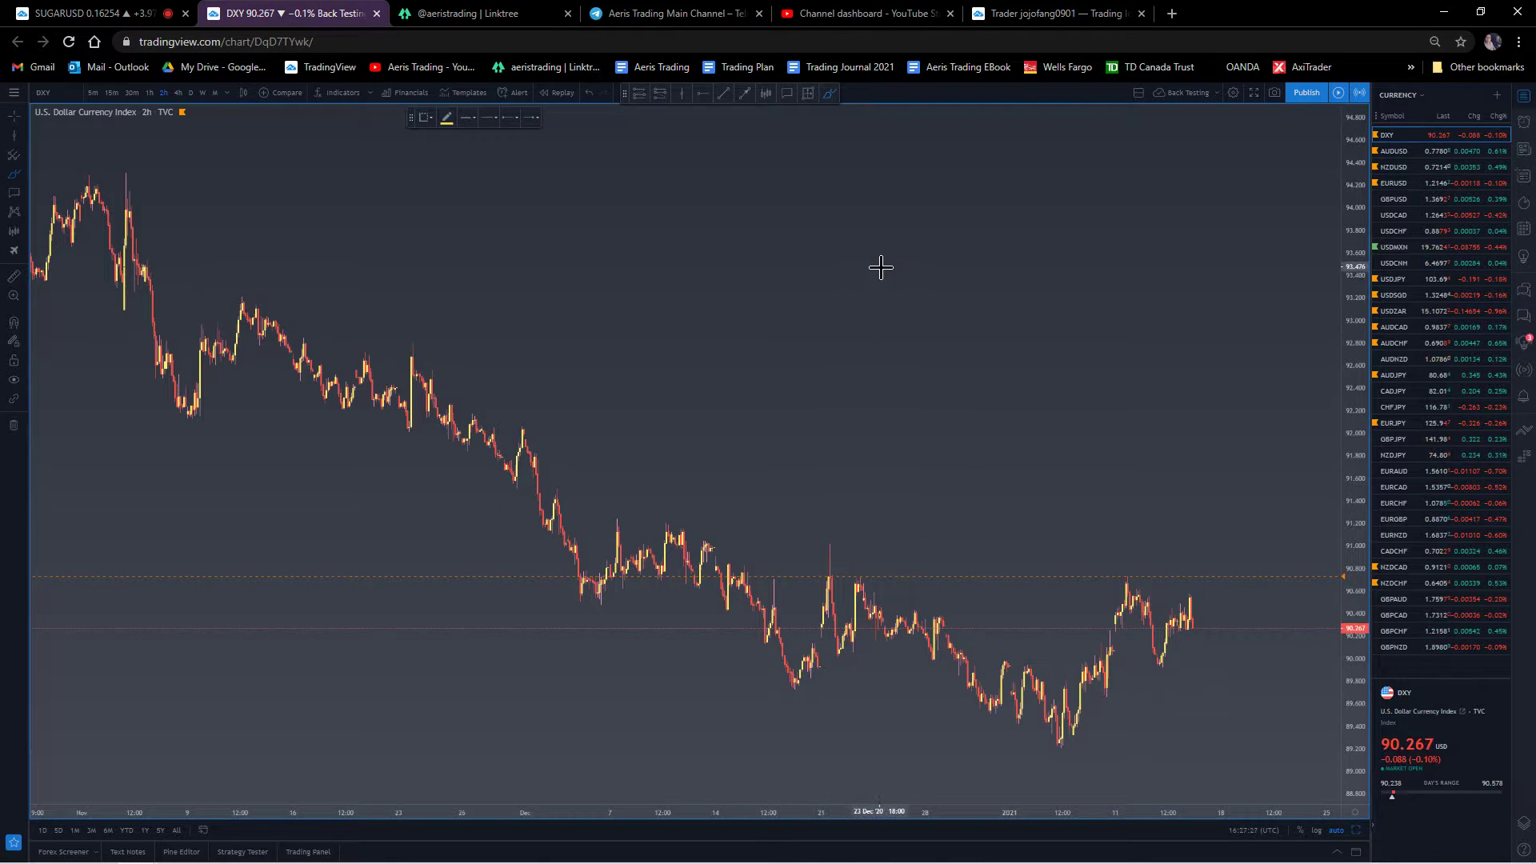
pyautogui.hotkey('ctrl', '1')
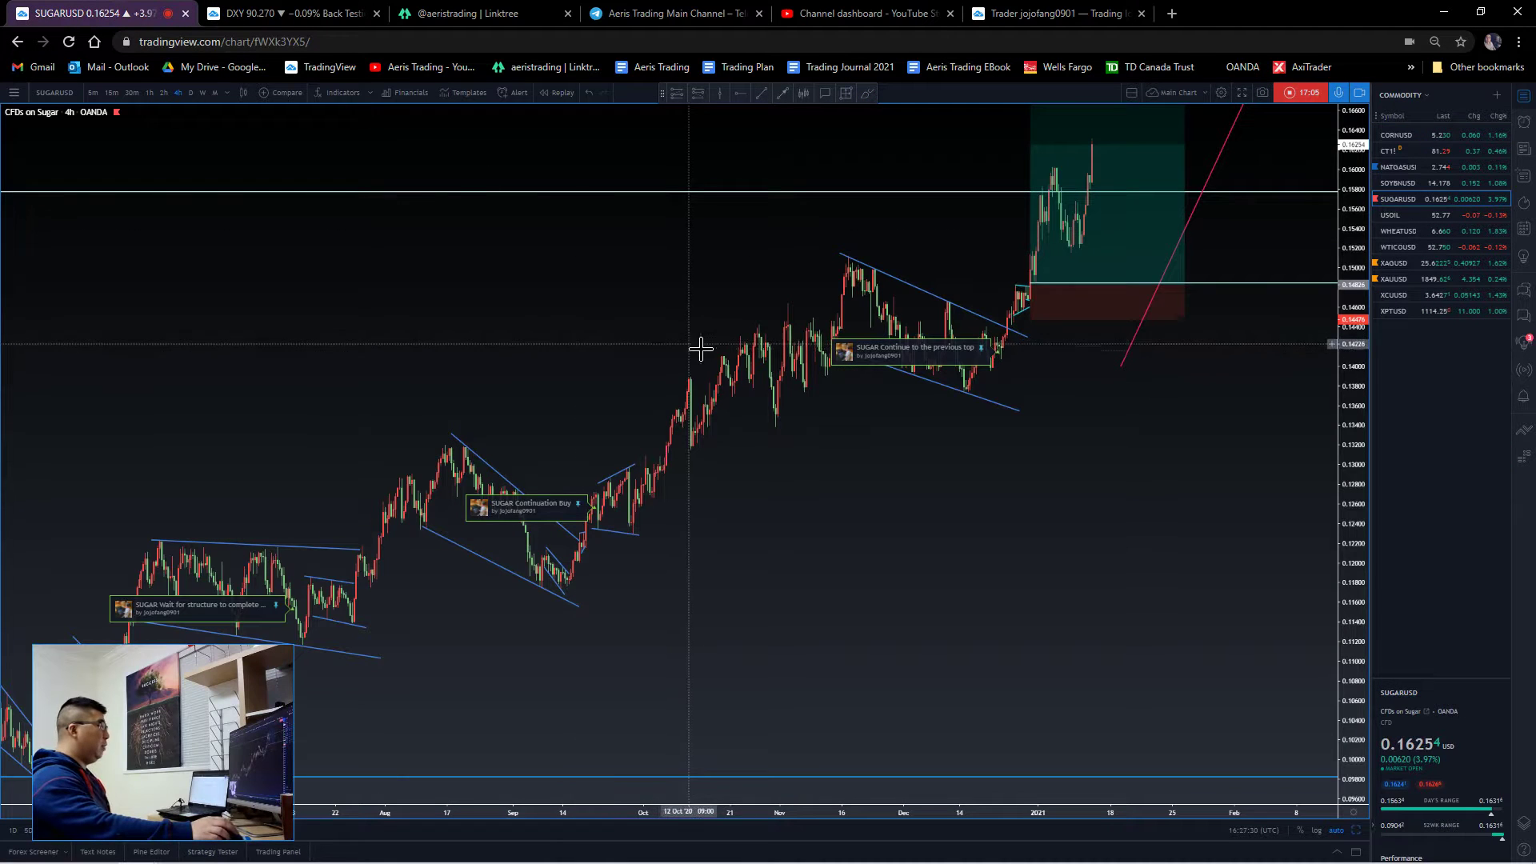